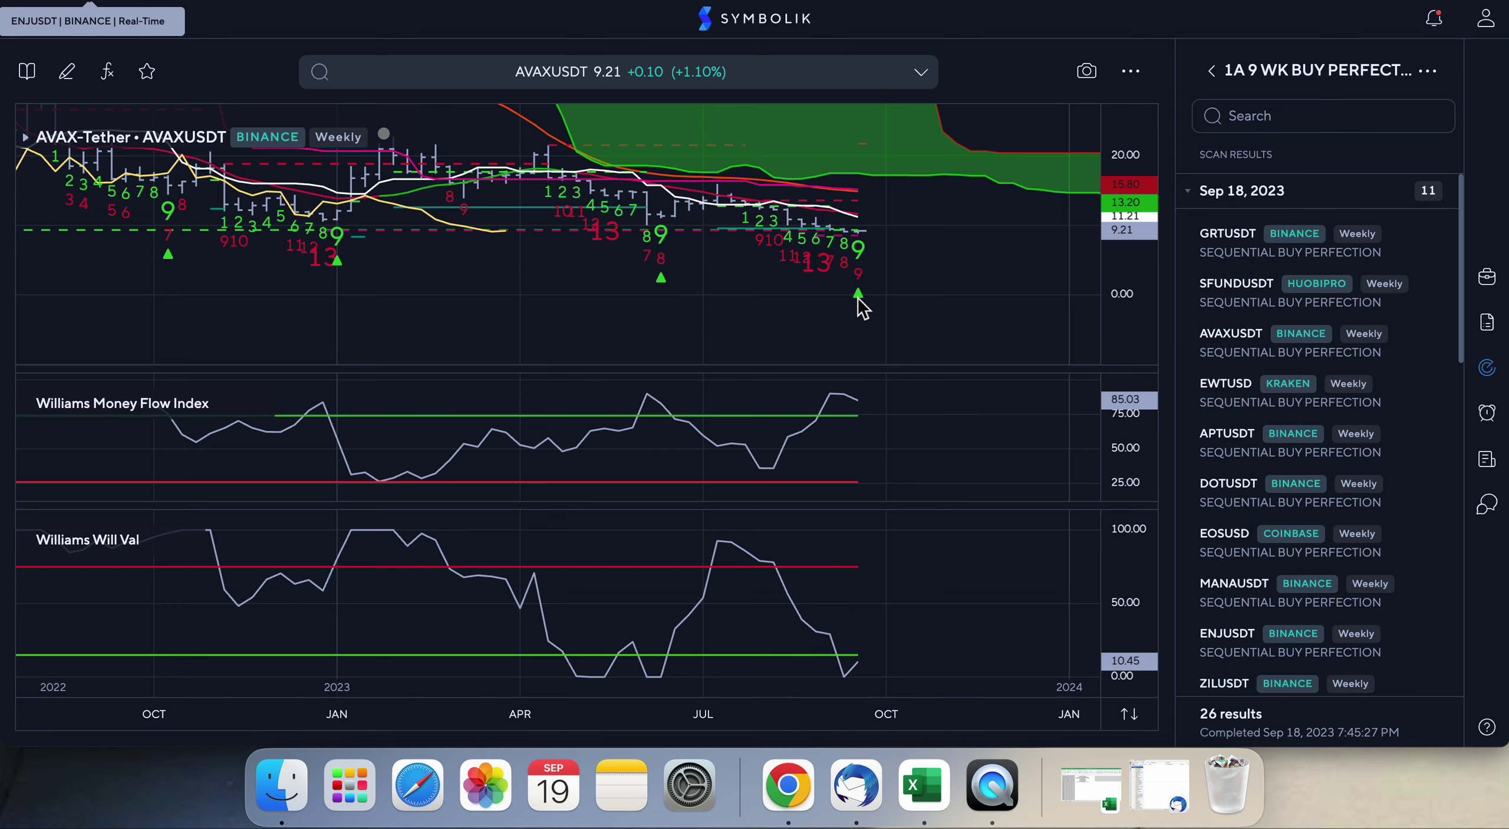
# - Step through the APTUSDT, DOTUSDT and EOSUSD charts in the scan results
pyautogui.moveTo(859, 294)
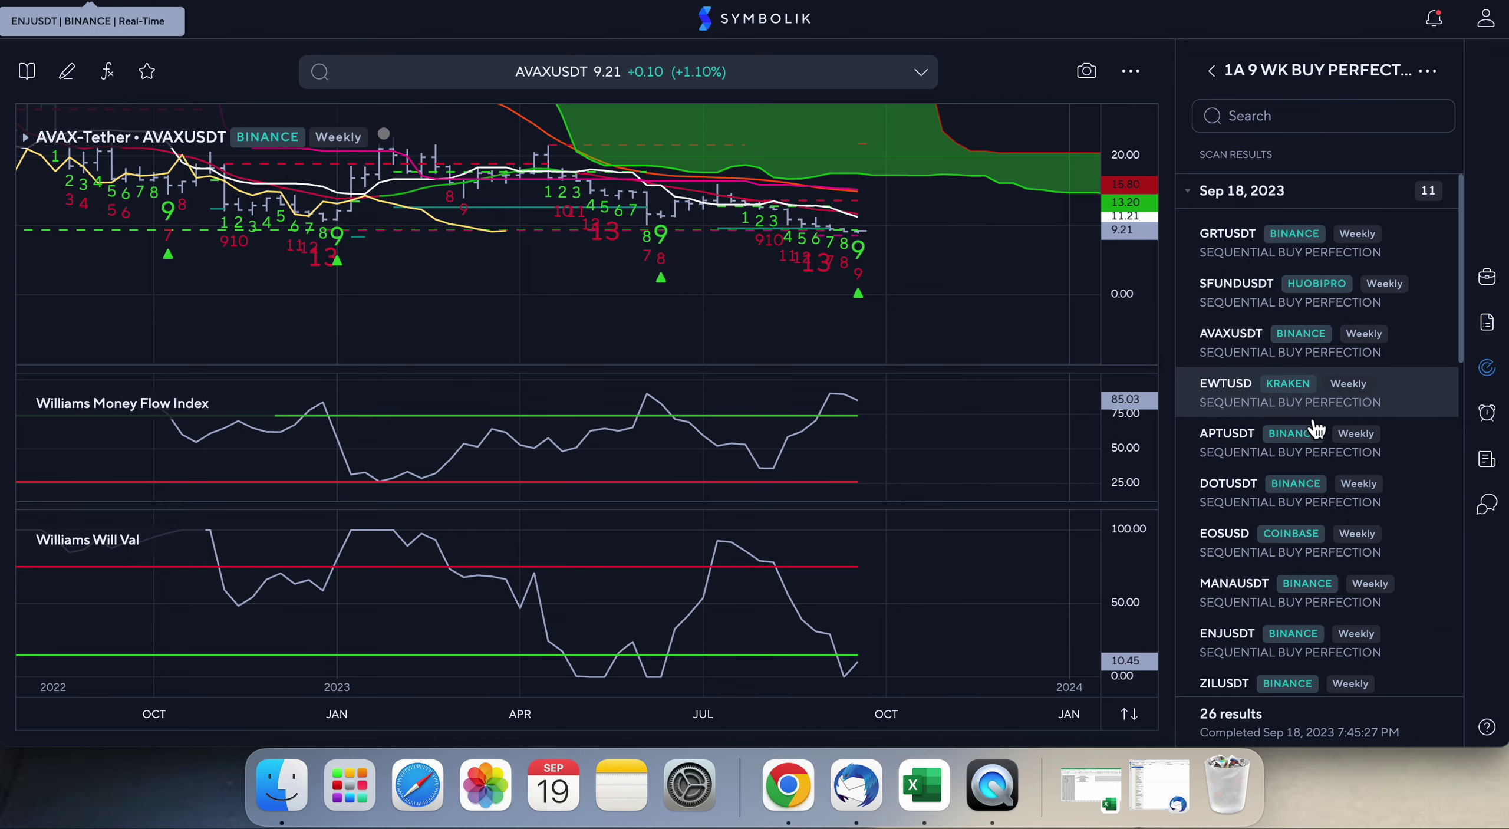
pyautogui.click(1313, 122)
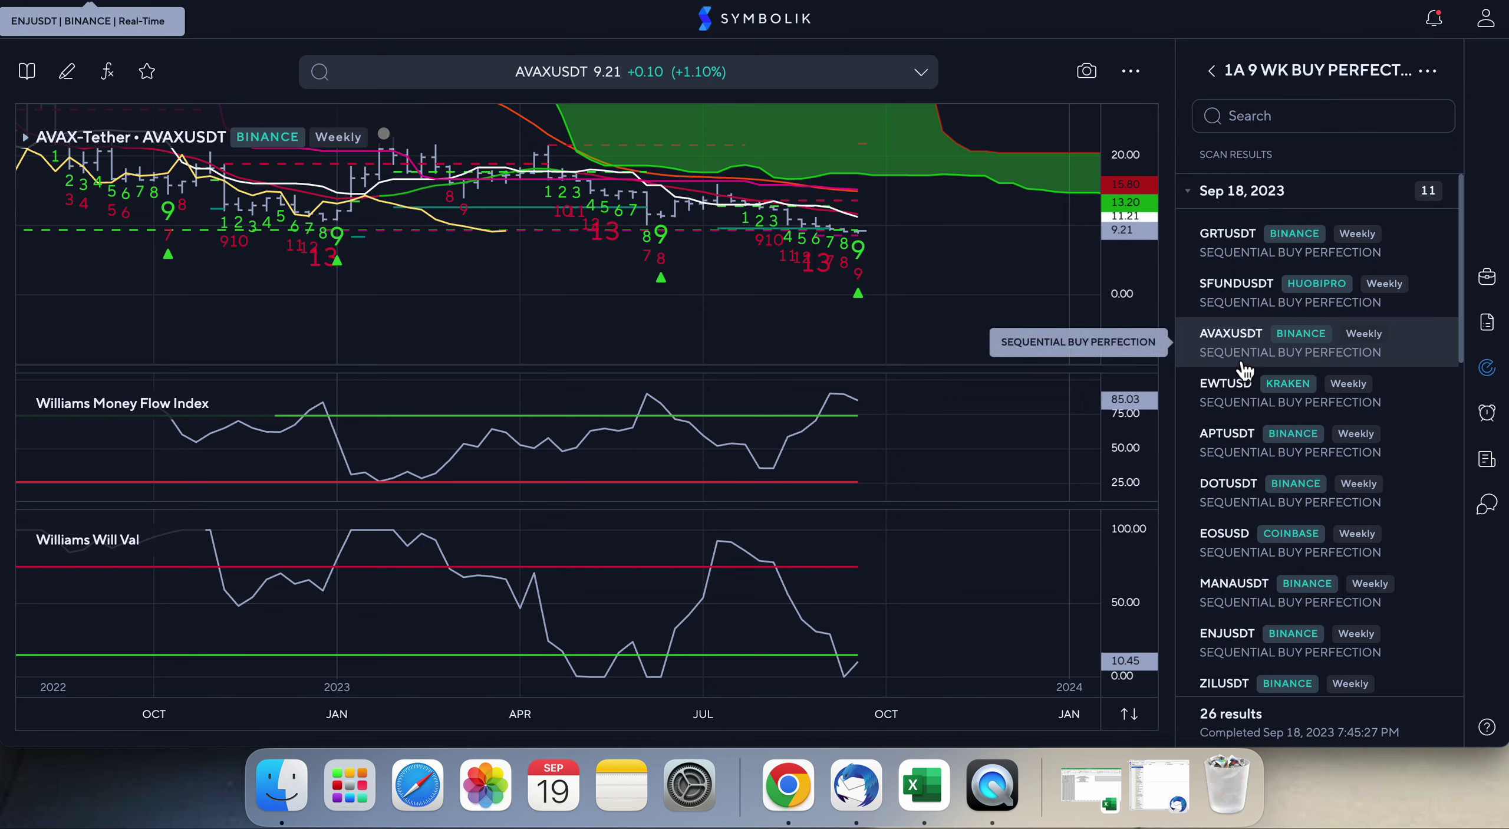
pyautogui.moveTo(839, 271)
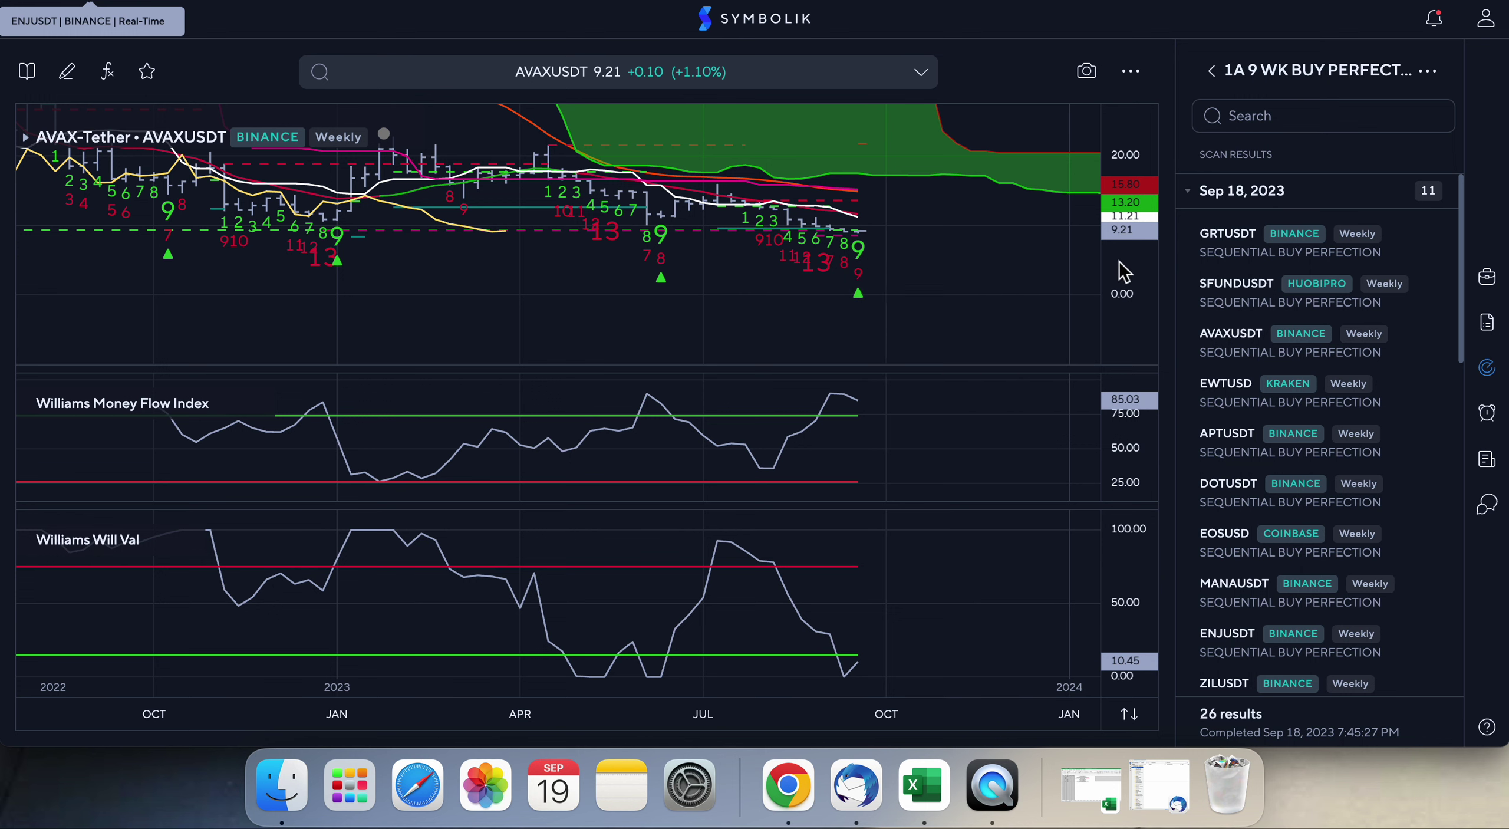
pyautogui.click(1238, 453)
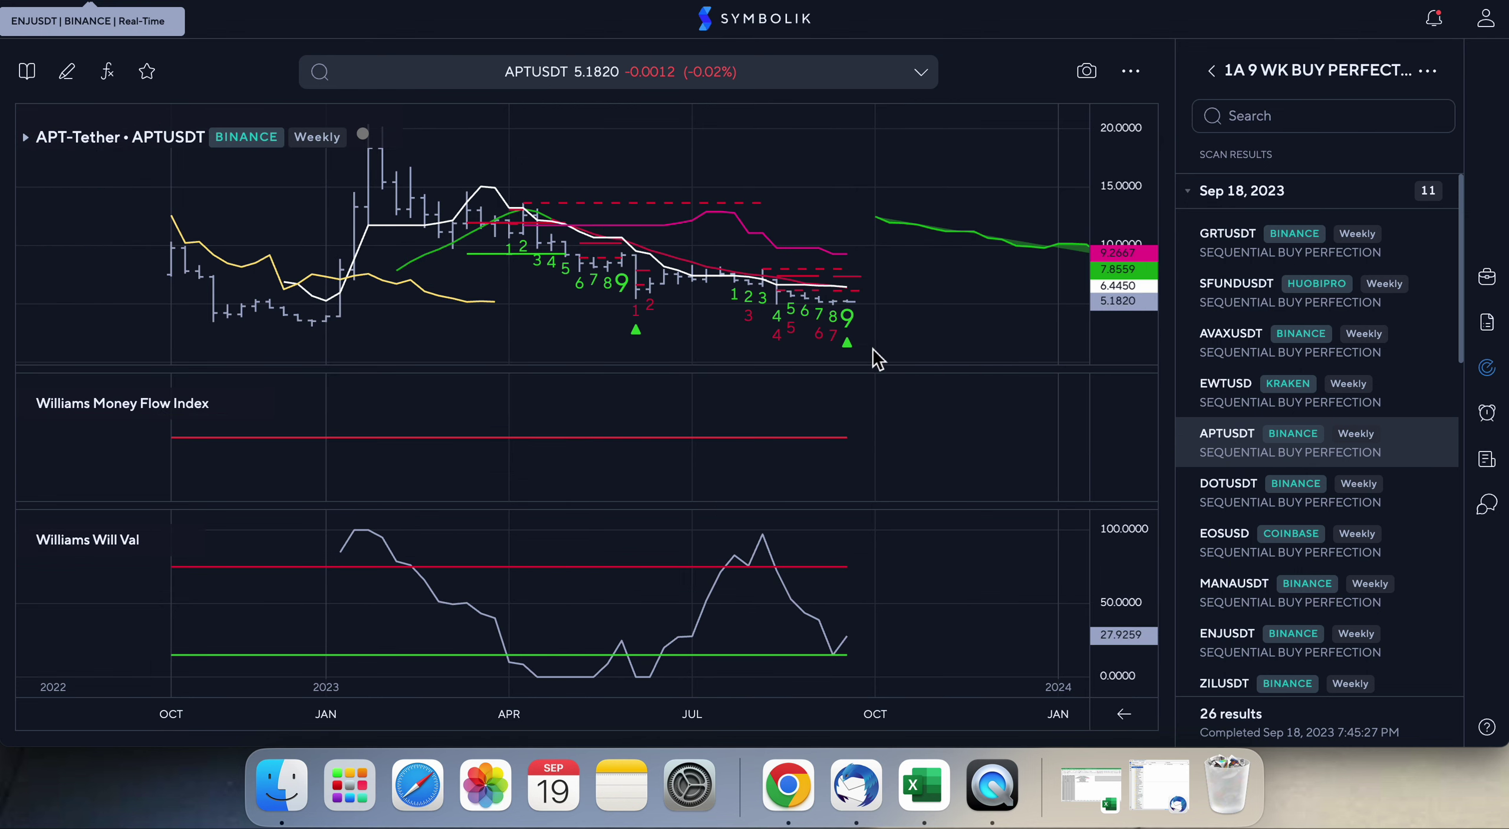
pyautogui.click(1245, 506)
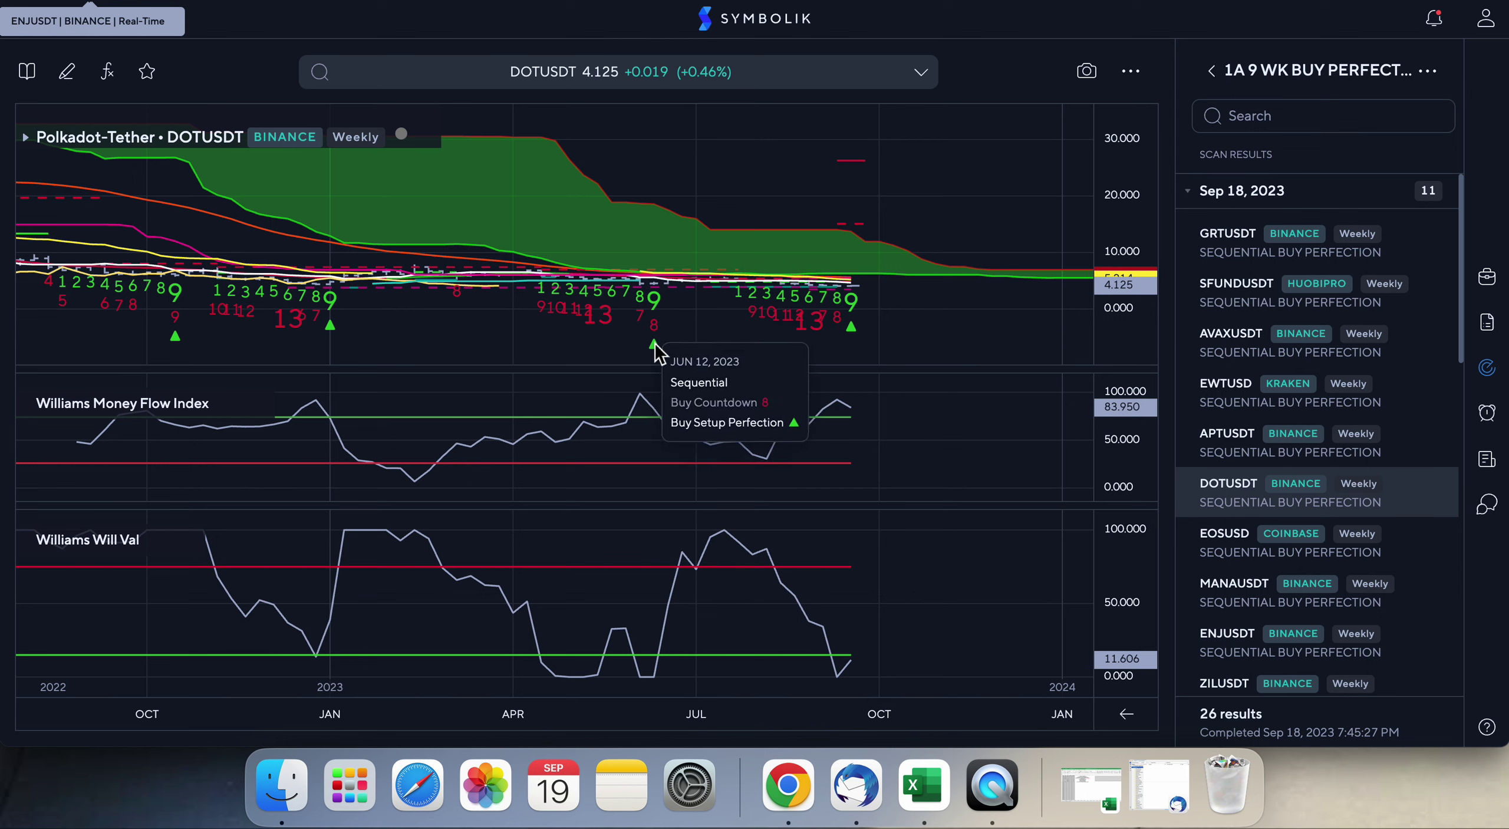
pyautogui.click(1226, 535)
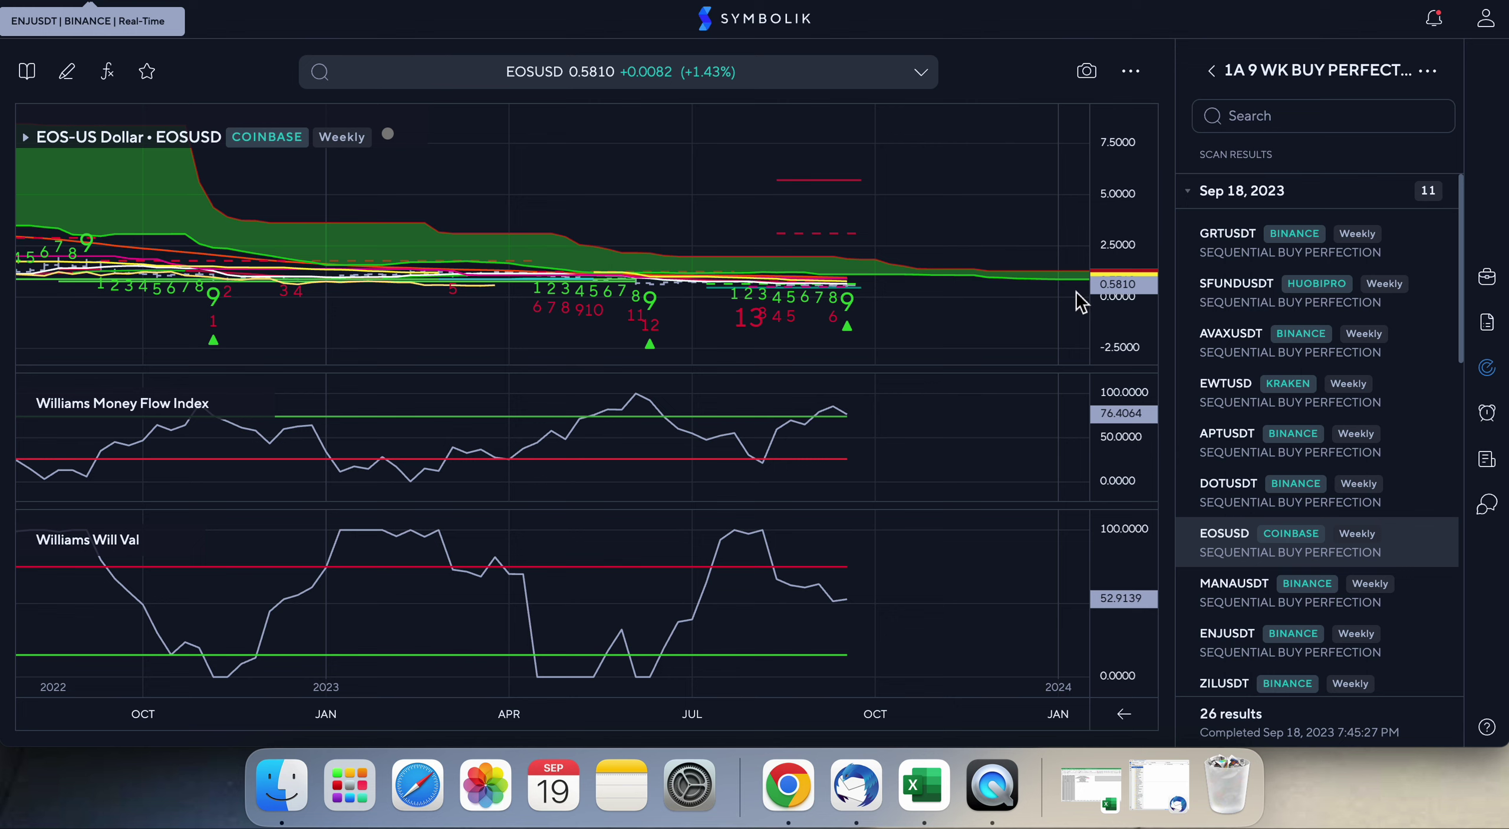
# - Stretch the EOSUSD price scale to about 0.5–1.0, then load the weekly MANAUSDT chart
pyautogui.moveTo(1123, 301); pyautogui.dragTo(1114, 192)
pyautogui.moveTo(1012, 233); pyautogui.dragTo(1004, 101)
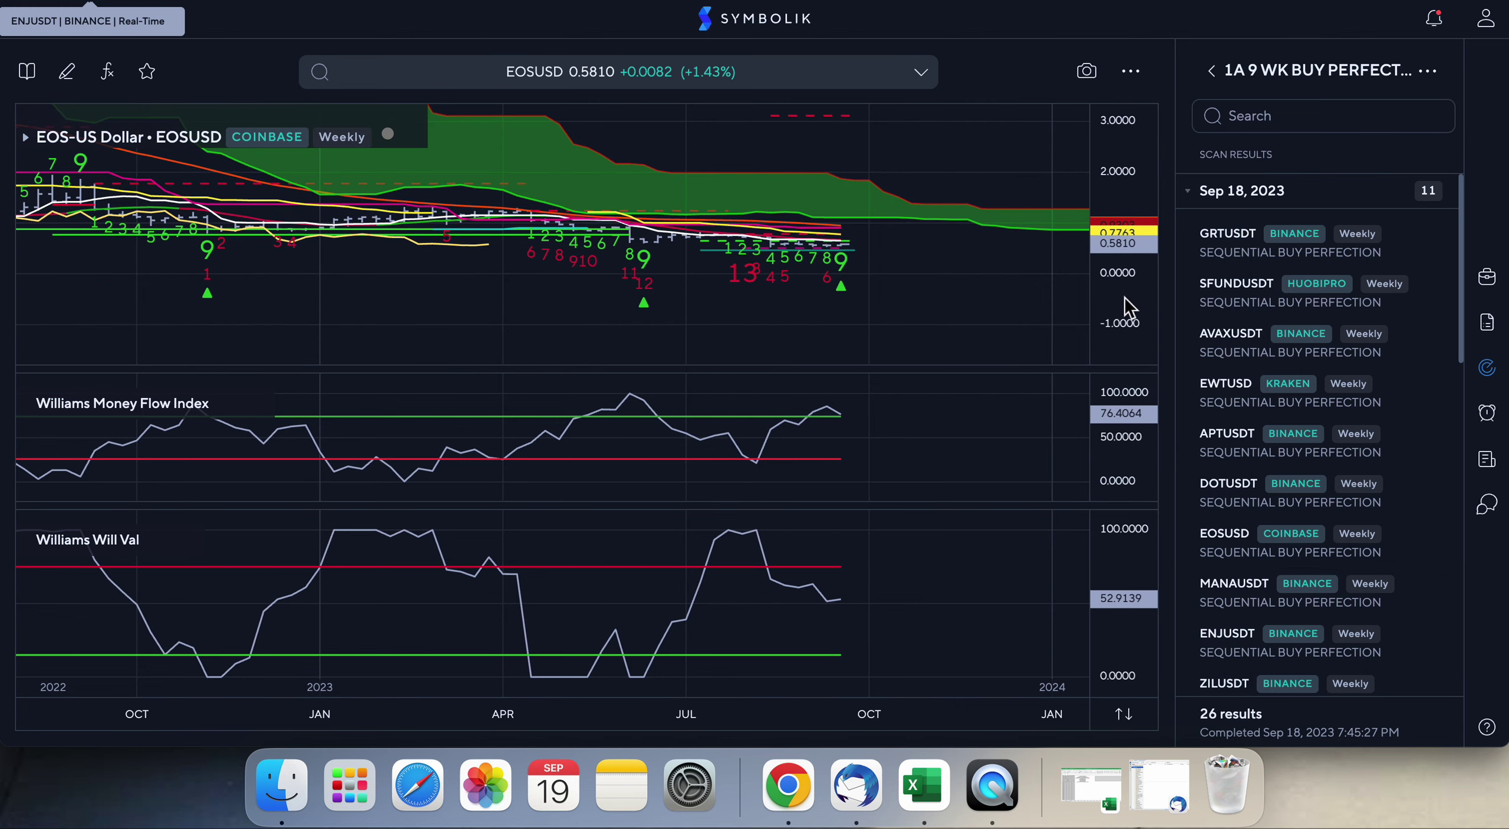
pyautogui.moveTo(1130, 309); pyautogui.dragTo(1120, 190)
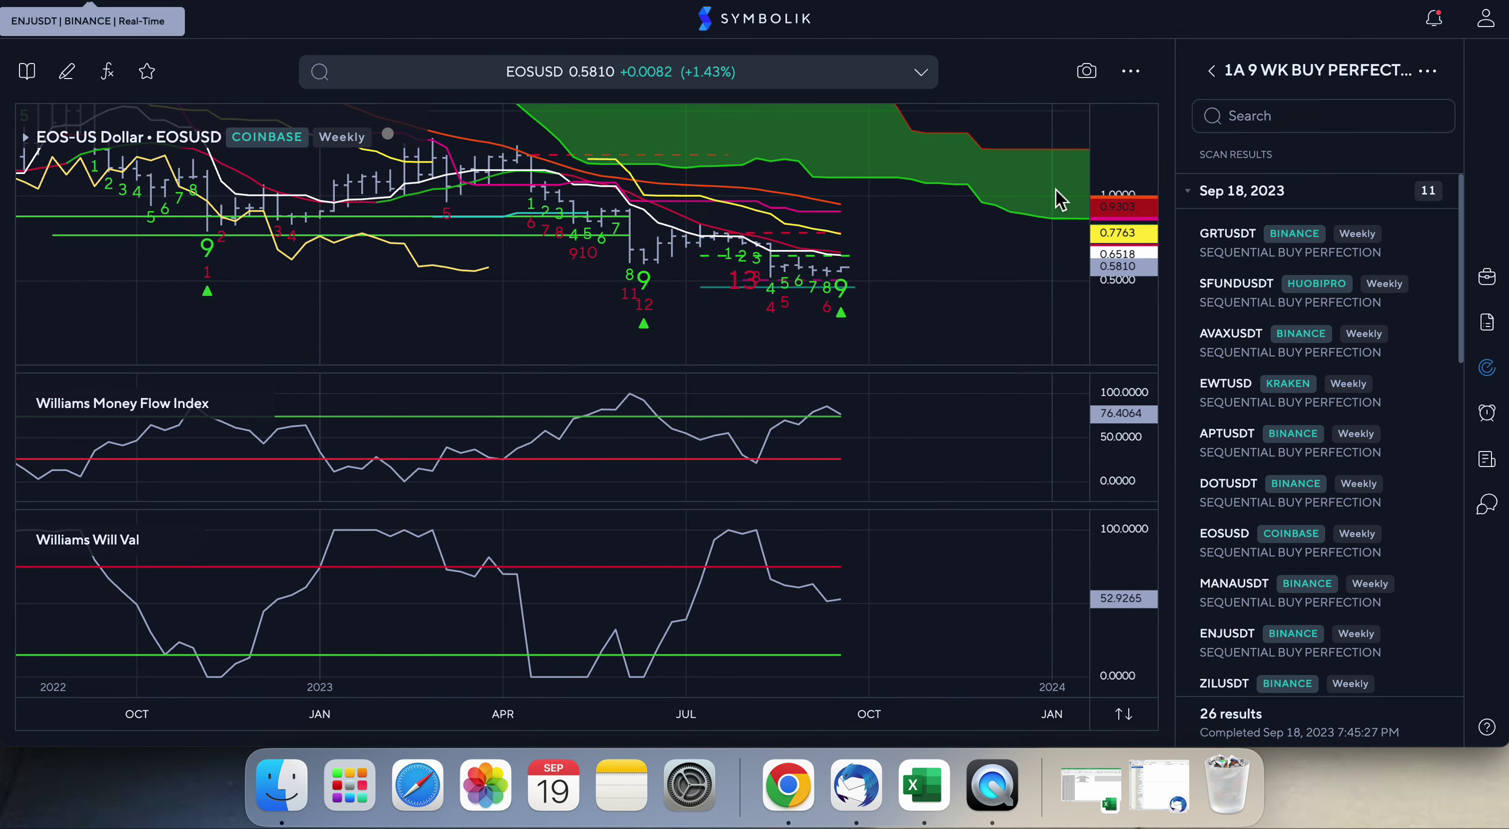
pyautogui.moveTo(658, 259)
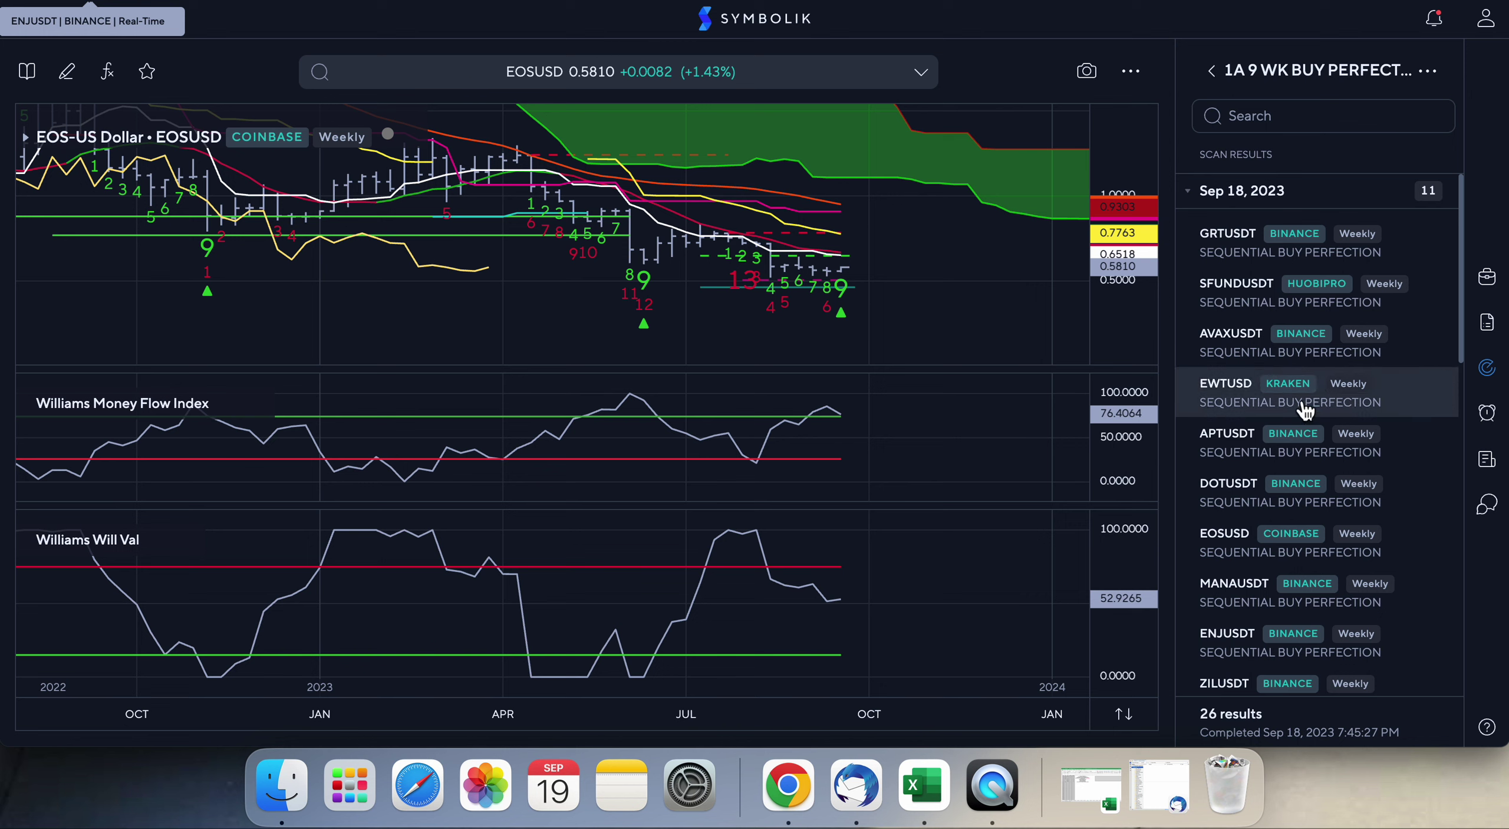
pyautogui.click(1269, 604)
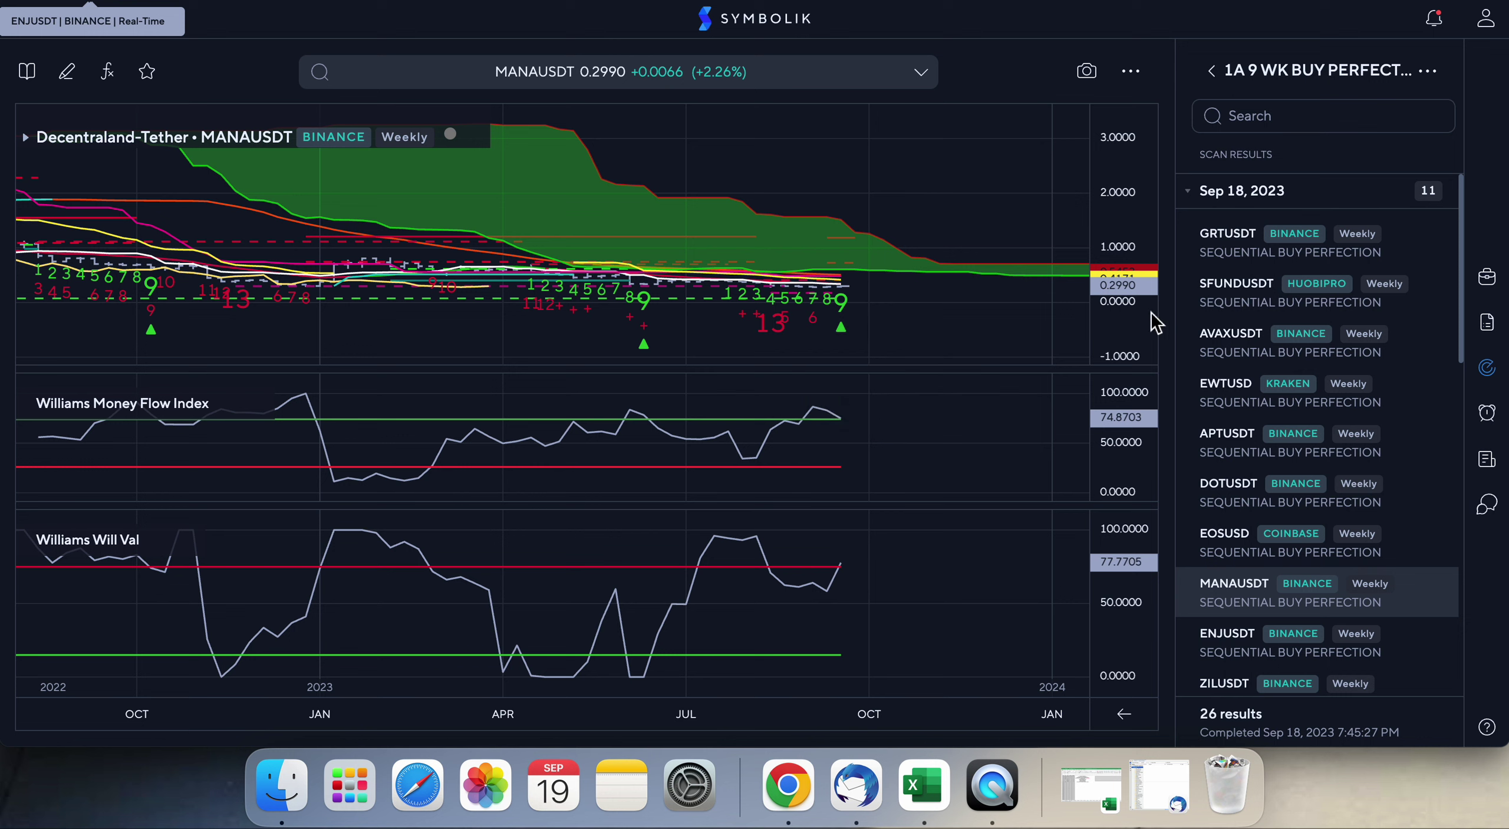
pyautogui.moveTo(849, 298)
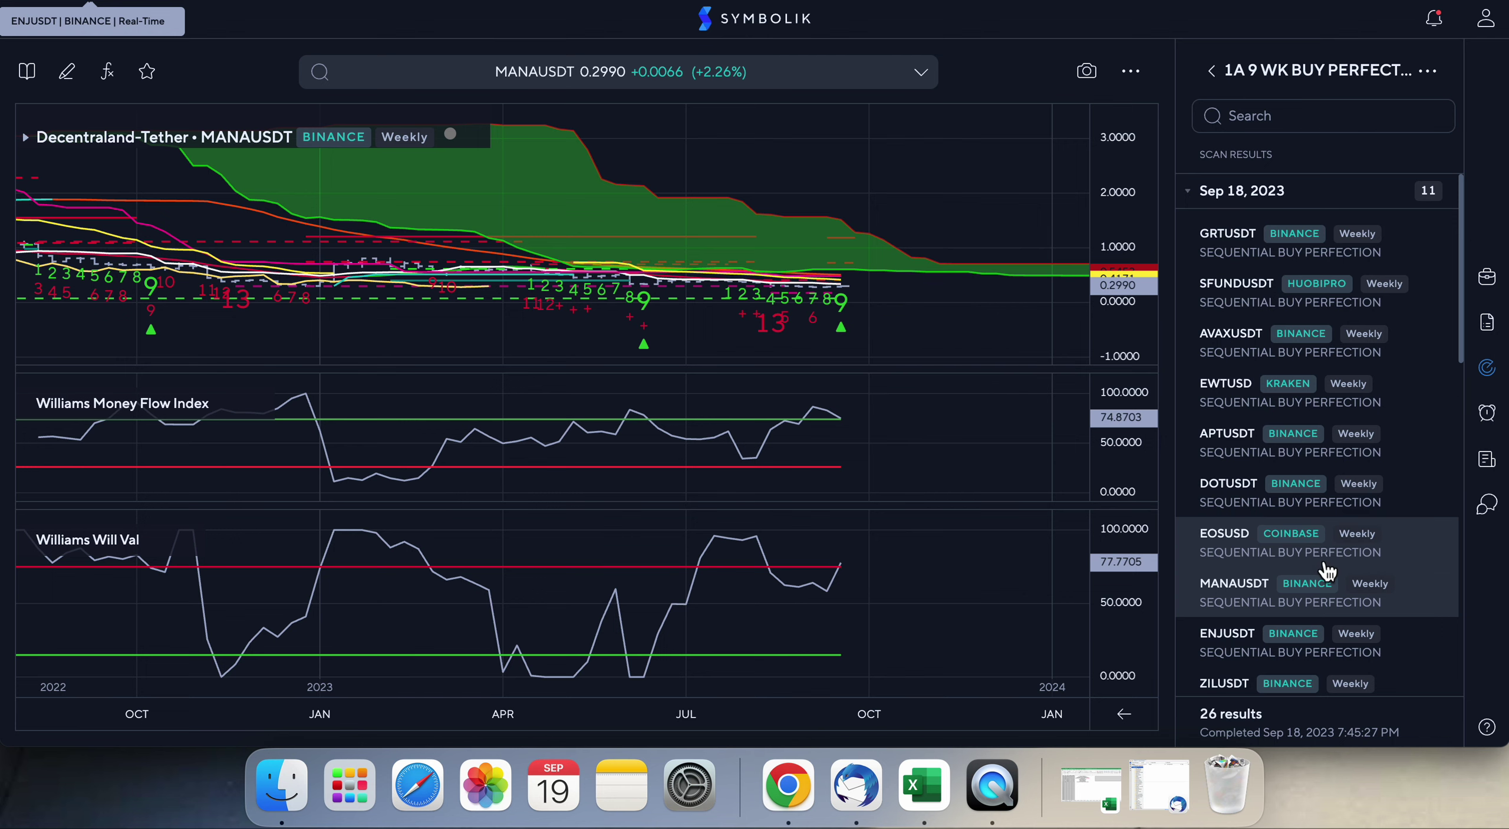
# - Load the weekly ENJUSDT chart and narrow its price range around the recent bars
pyautogui.click(1235, 646)
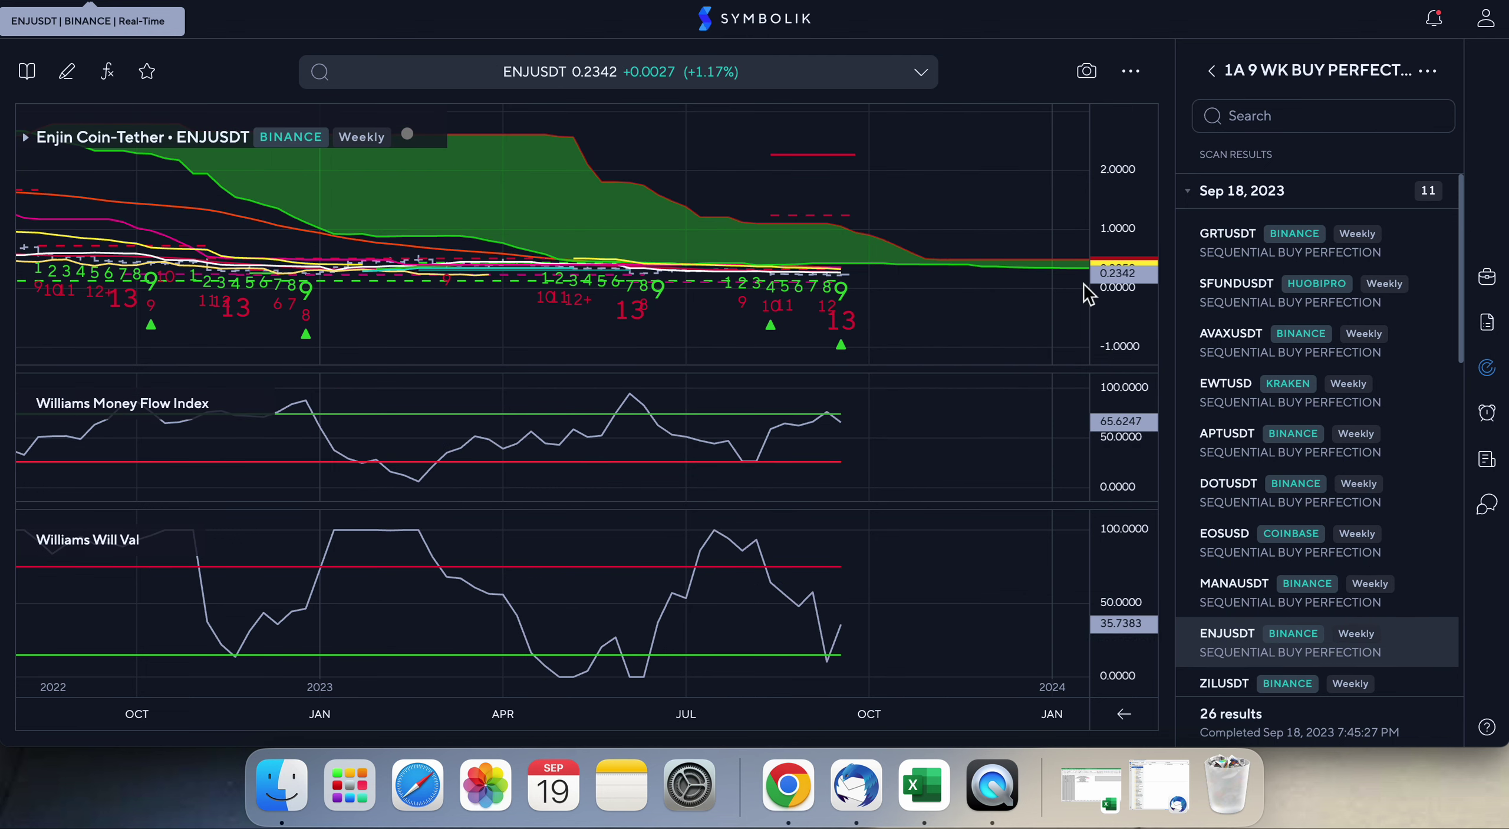
pyautogui.moveTo(840, 316)
pyautogui.moveTo(1114, 310); pyautogui.dragTo(1035, 102)
pyautogui.moveTo(1135, 279); pyautogui.dragTo(1135, 283)
pyautogui.moveTo(1014, 283); pyautogui.dragTo(1009, 309)
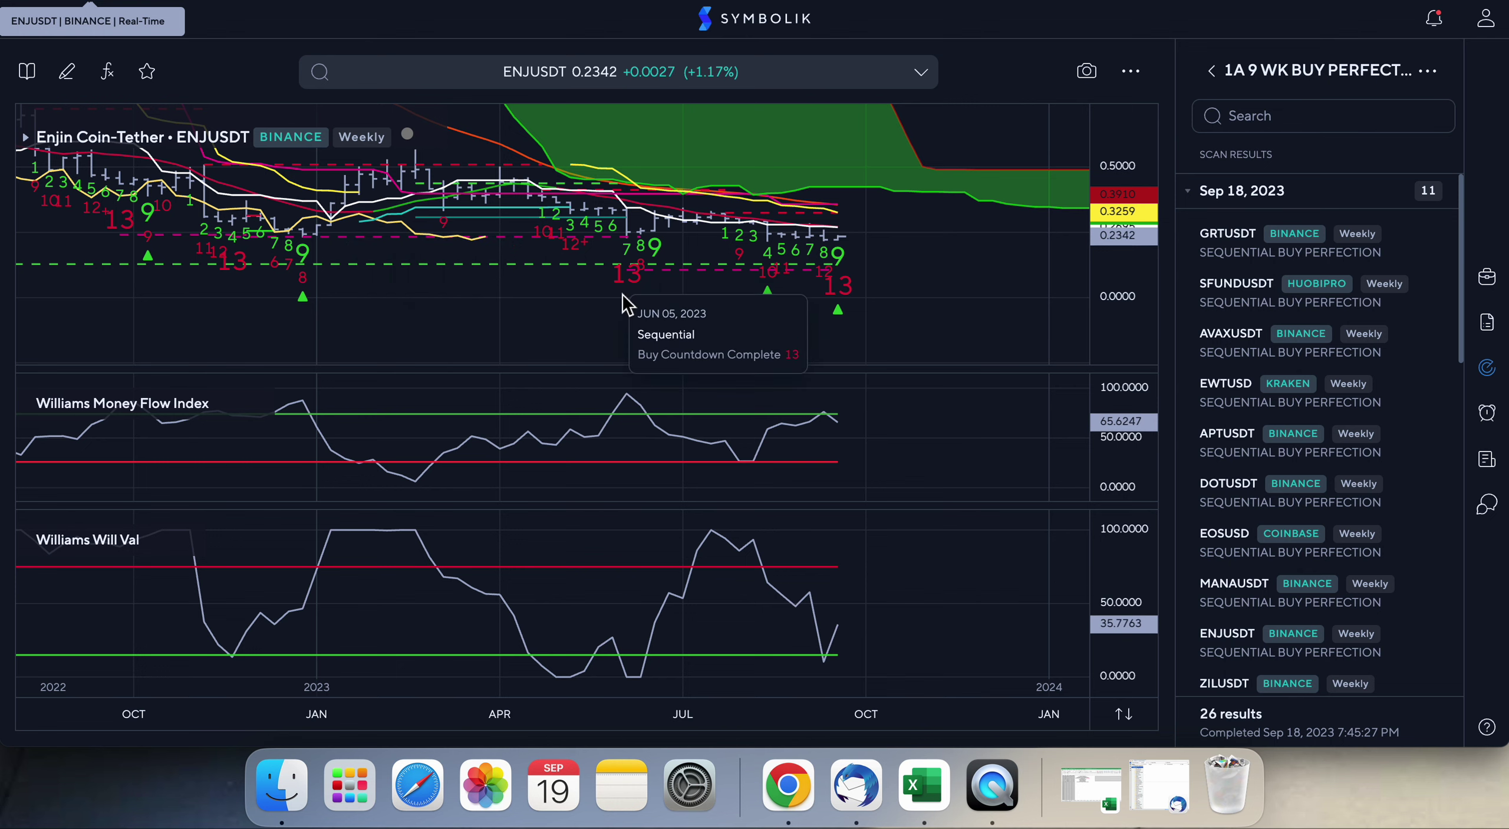
# - Inspect the recent 9 buy setup and 13 countdown markers, shifting the chart down
pyautogui.scroll(-2, 627, 303)
pyautogui.scroll(2, 627, 304)
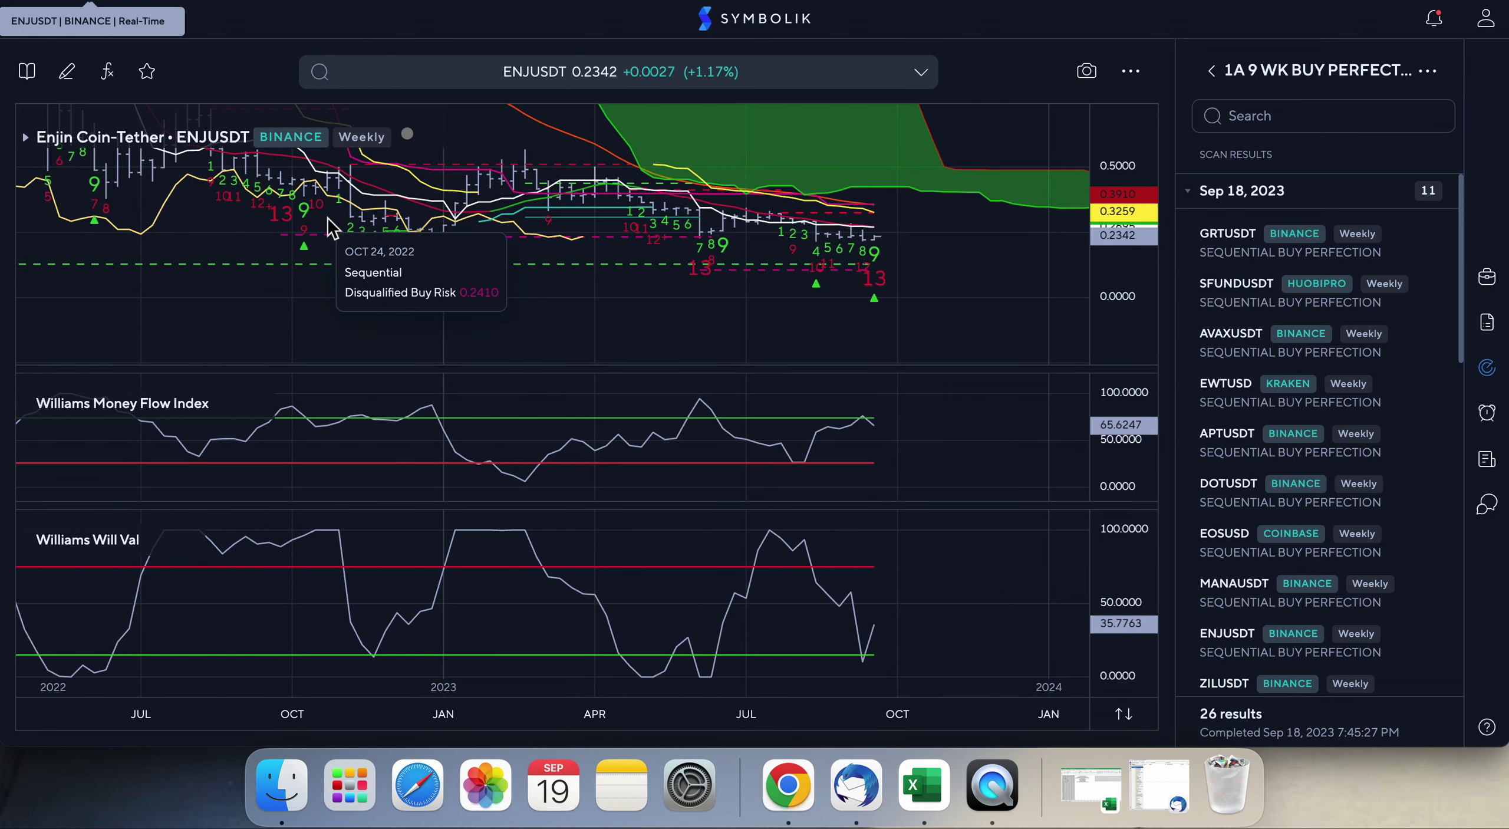
pyautogui.moveTo(319, 206)
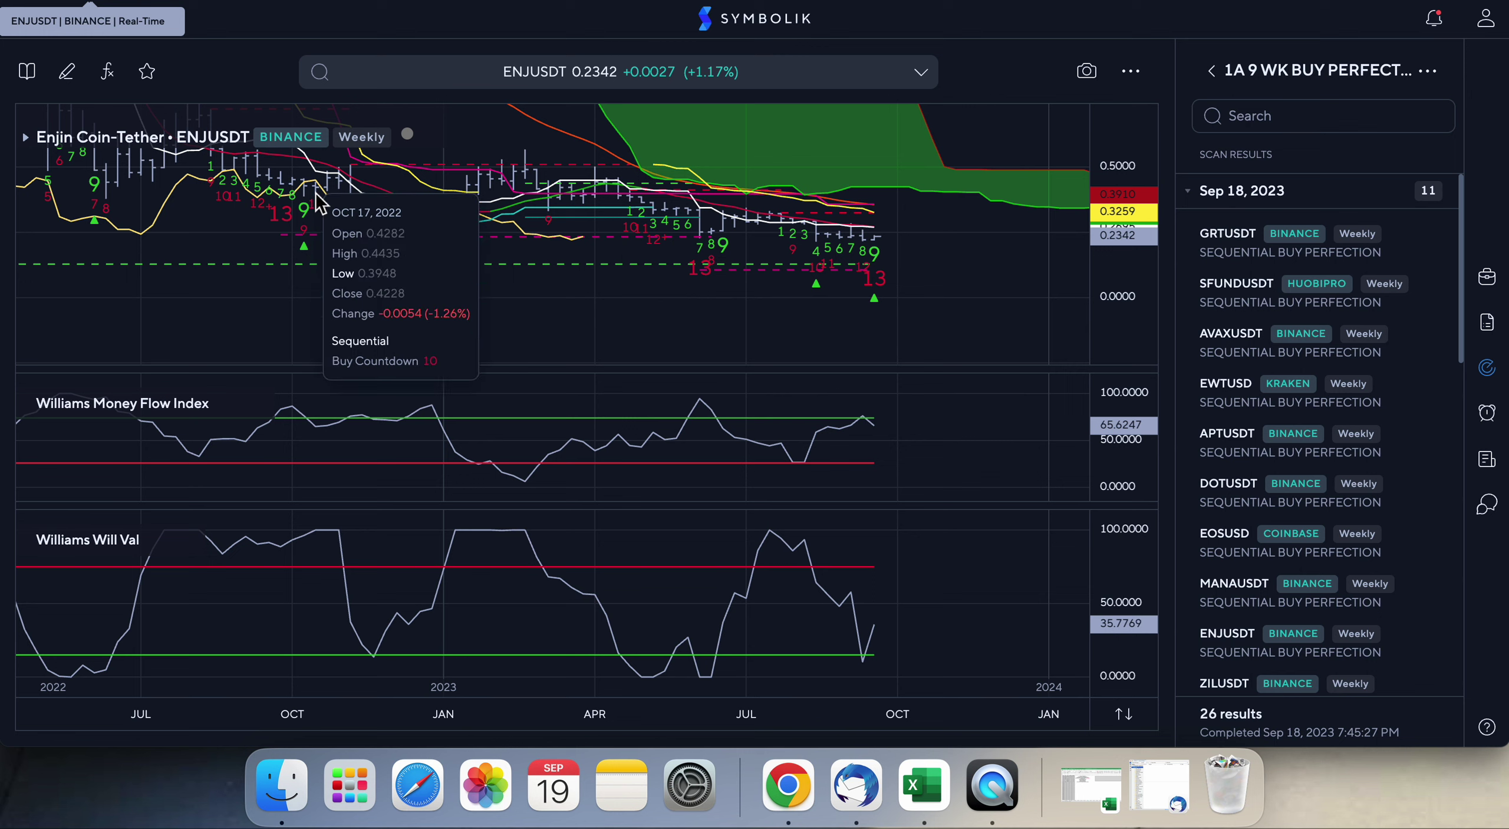
pyautogui.moveTo(309, 251)
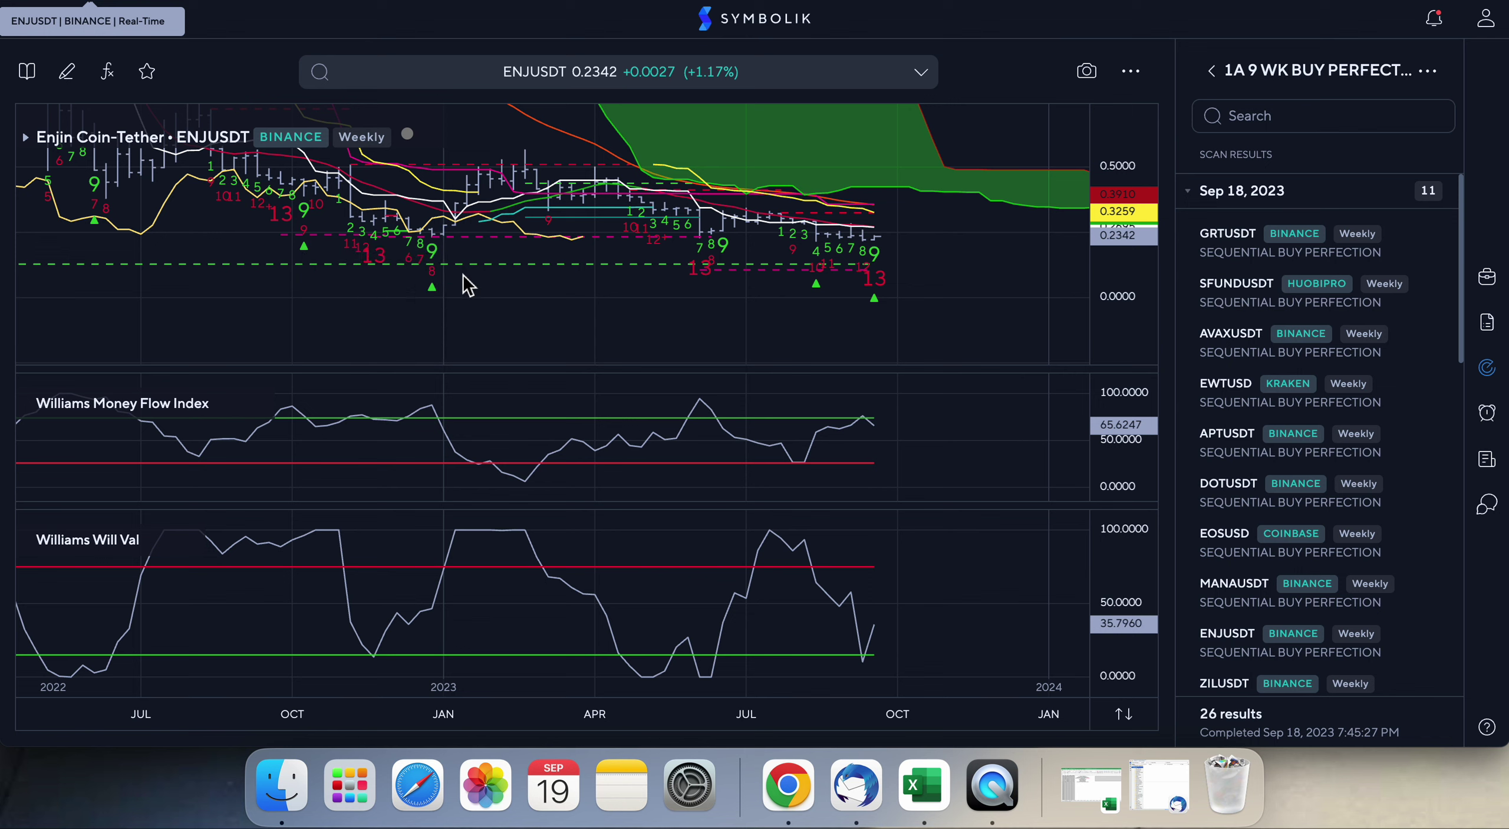
pyautogui.moveTo(360, 290); pyautogui.dragTo(304, 313)
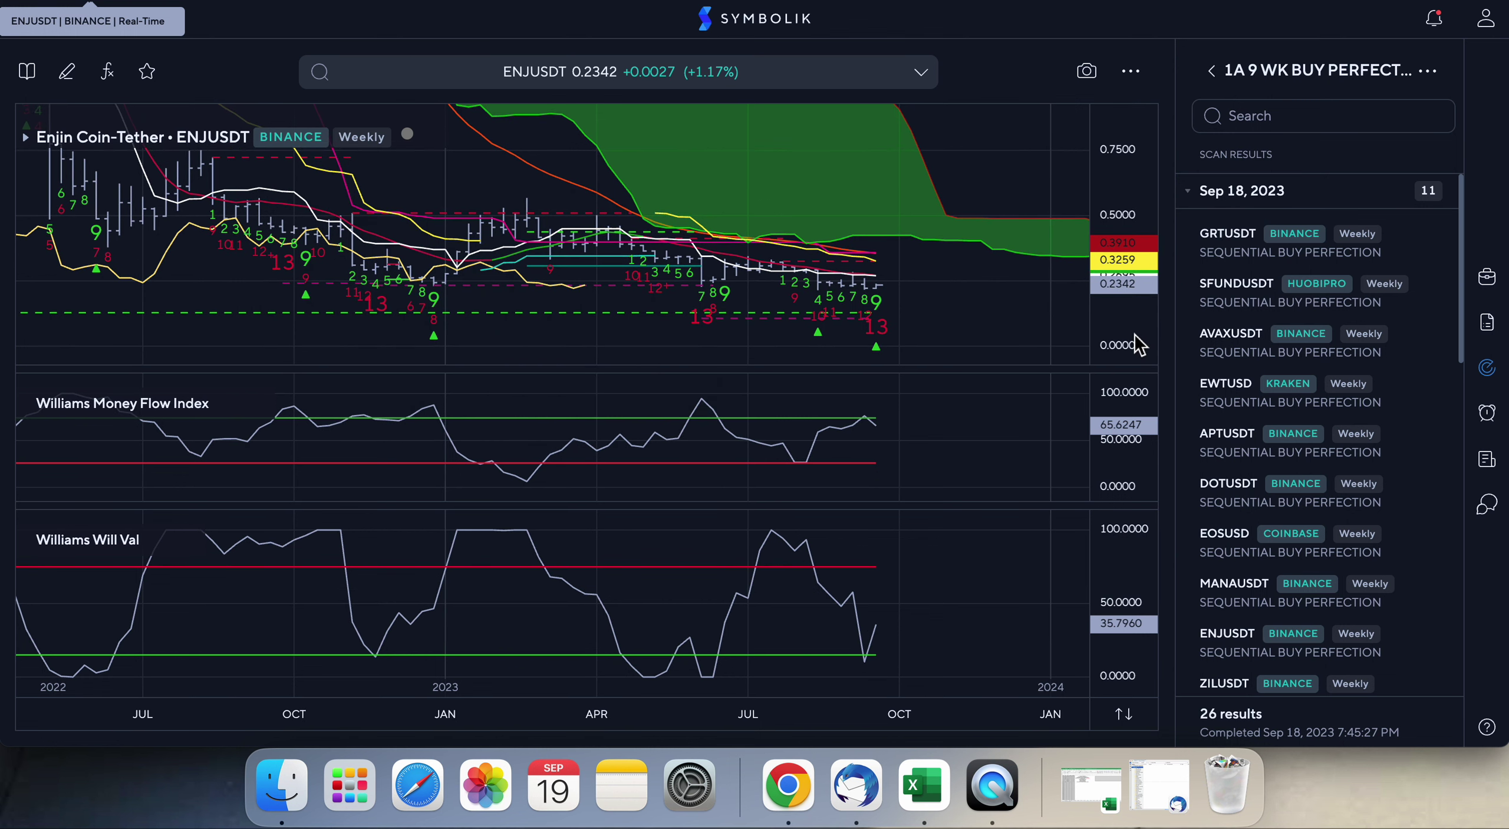
# - Load the ZILUSDT chart and stretch its price scale to enlarge the recent bars
pyautogui.scroll(-5, 1333, 507)
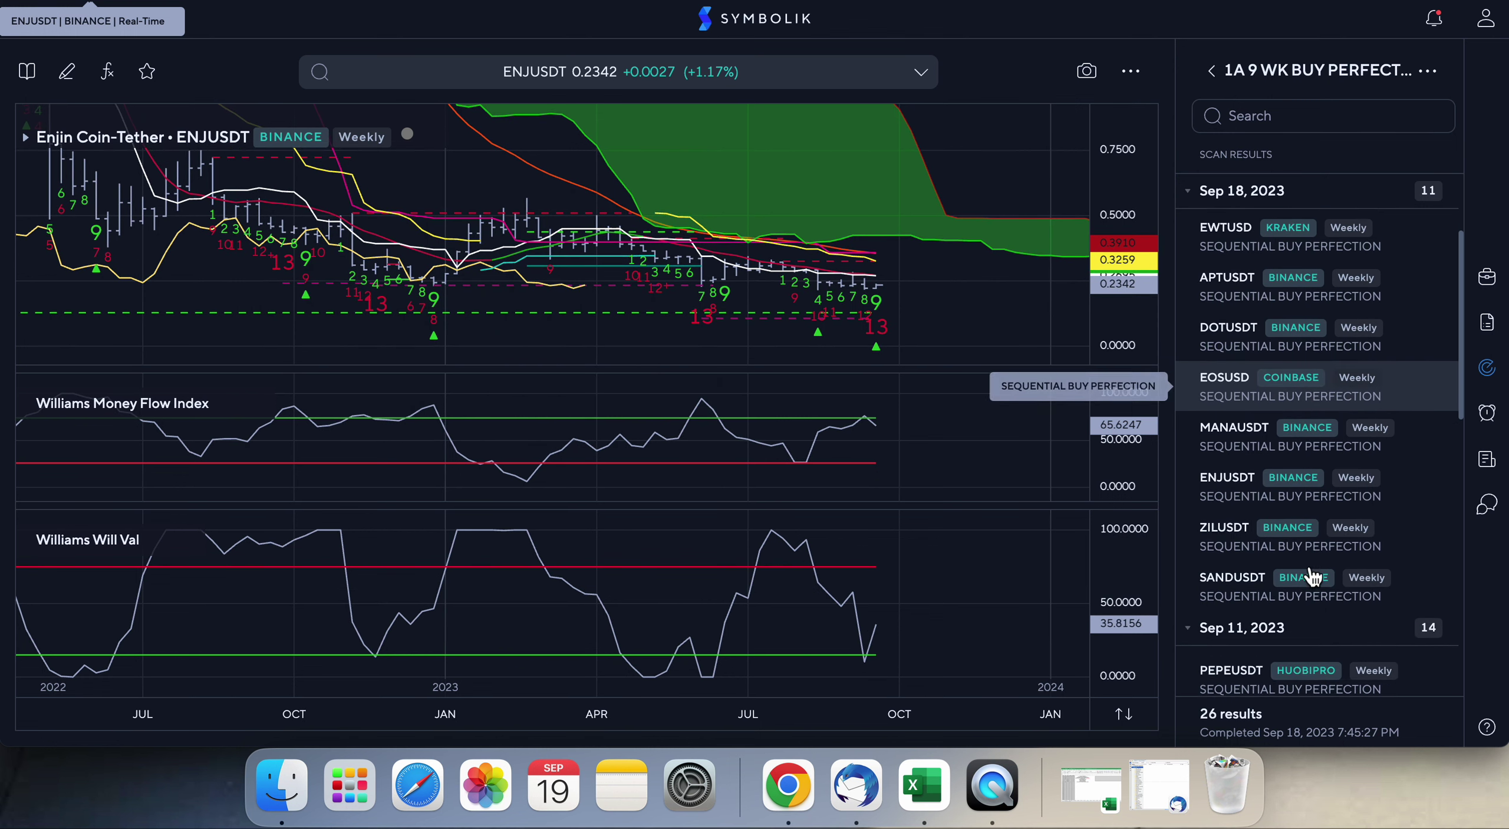
pyautogui.click(1235, 505)
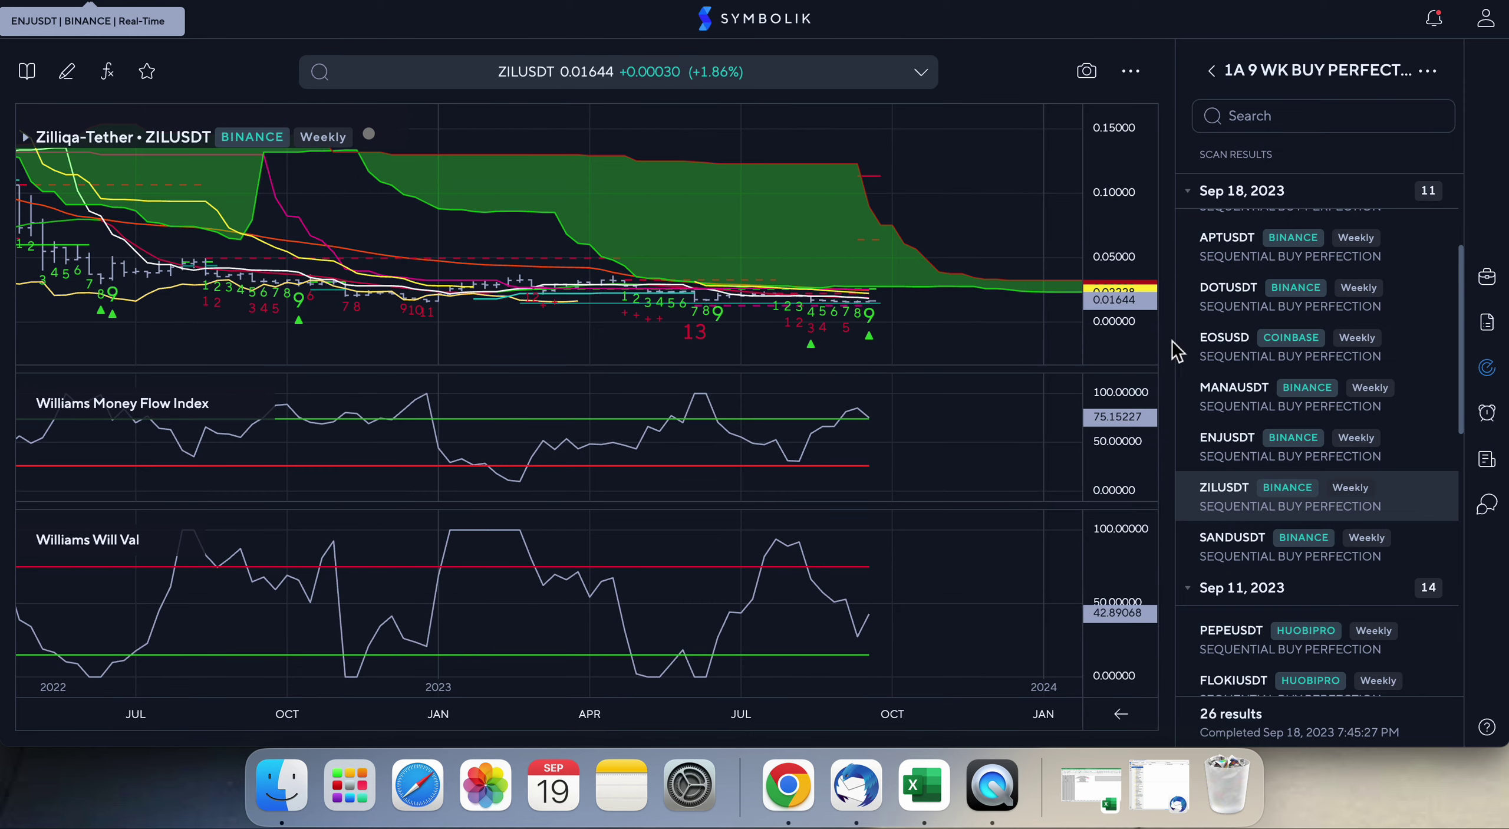
pyautogui.moveTo(1131, 341); pyautogui.dragTo(1111, 242)
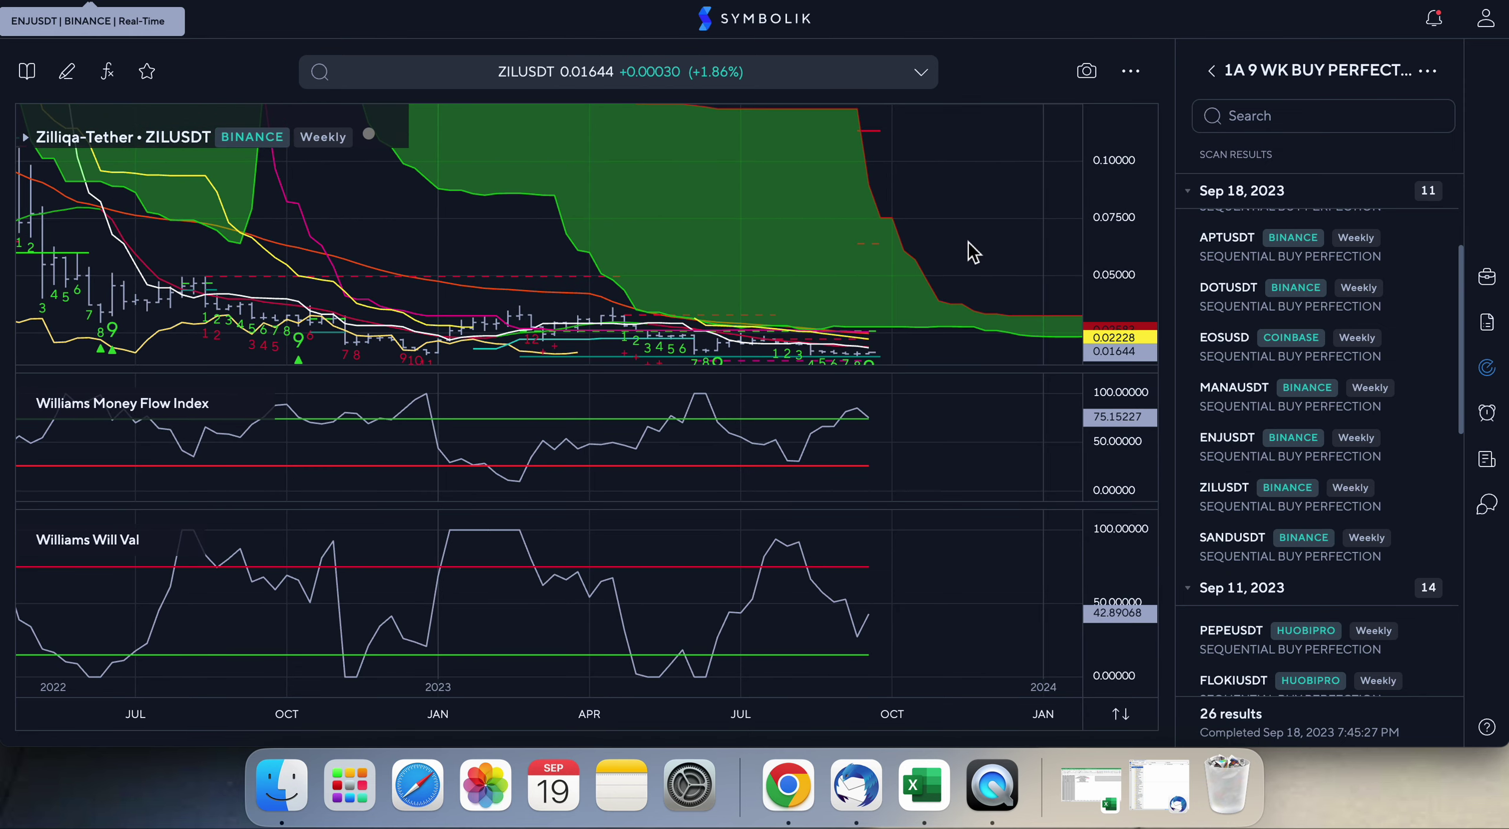
pyautogui.moveTo(973, 253); pyautogui.dragTo(973, 104)
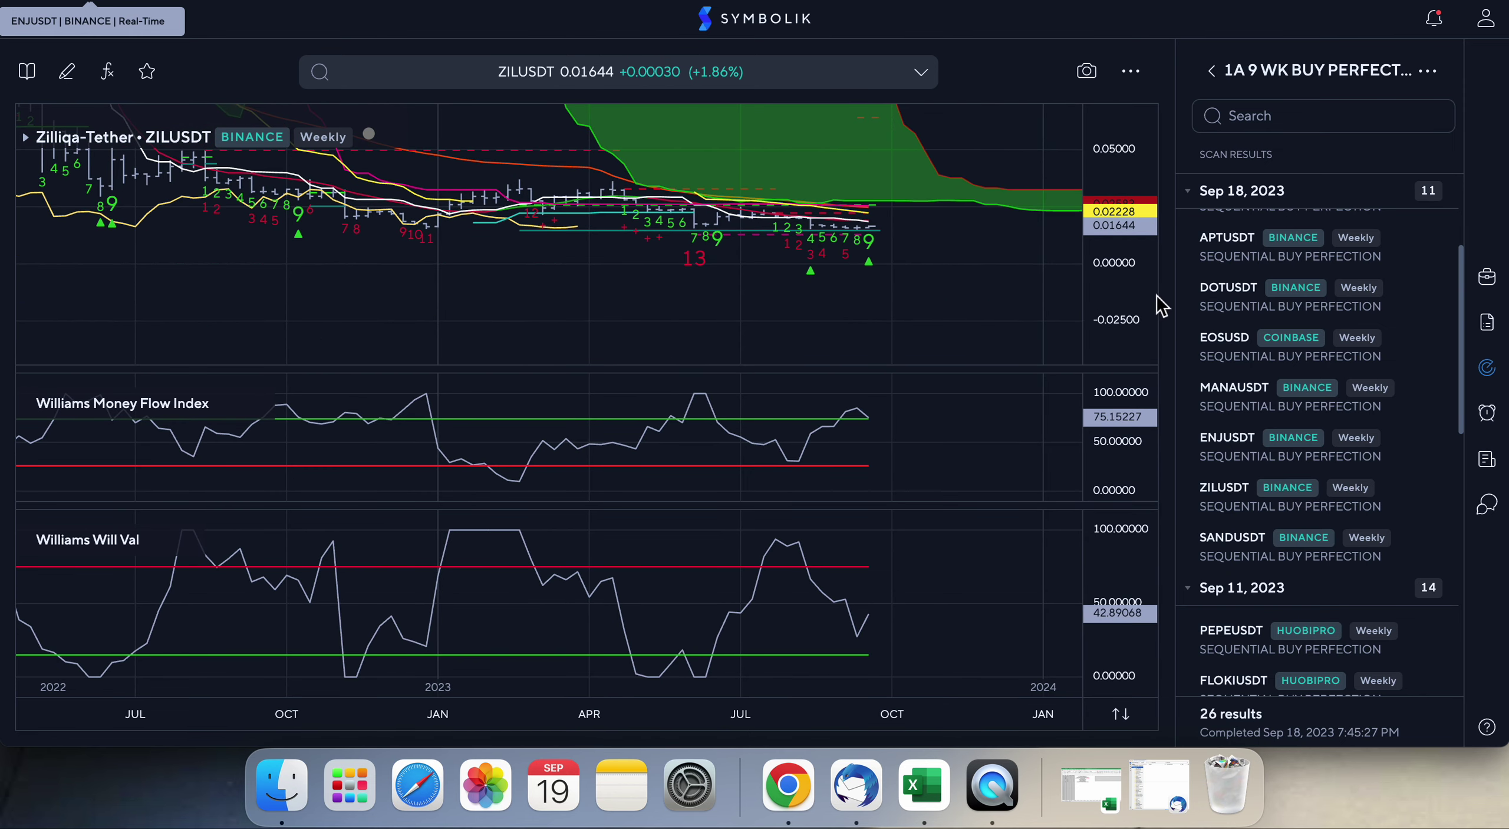
pyautogui.moveTo(1109, 304); pyautogui.dragTo(1101, 181)
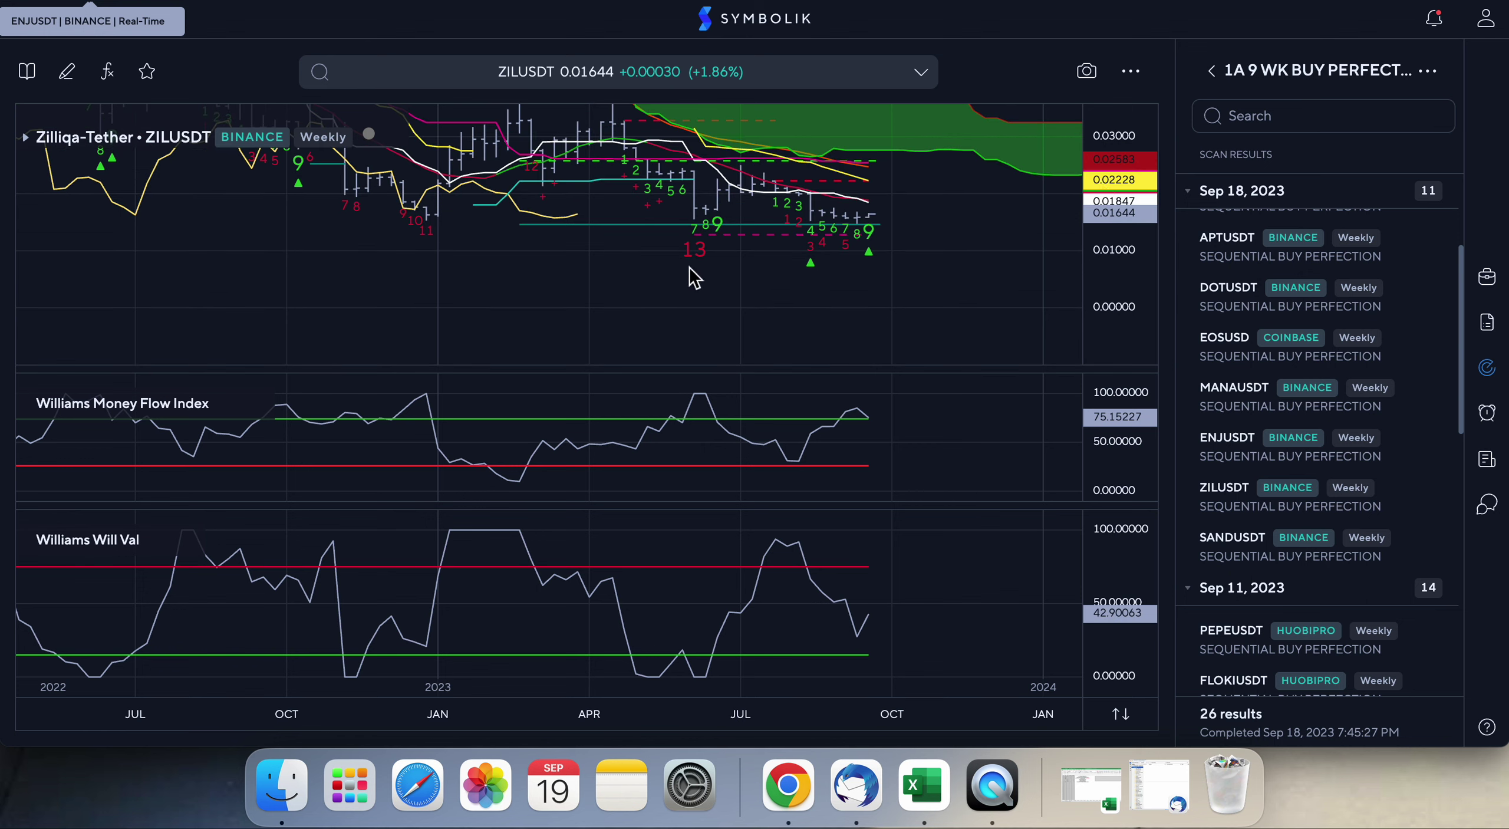
# - Load the weekly SANDUSDT chart and stretch its price scale
pyautogui.moveTo(701, 259)
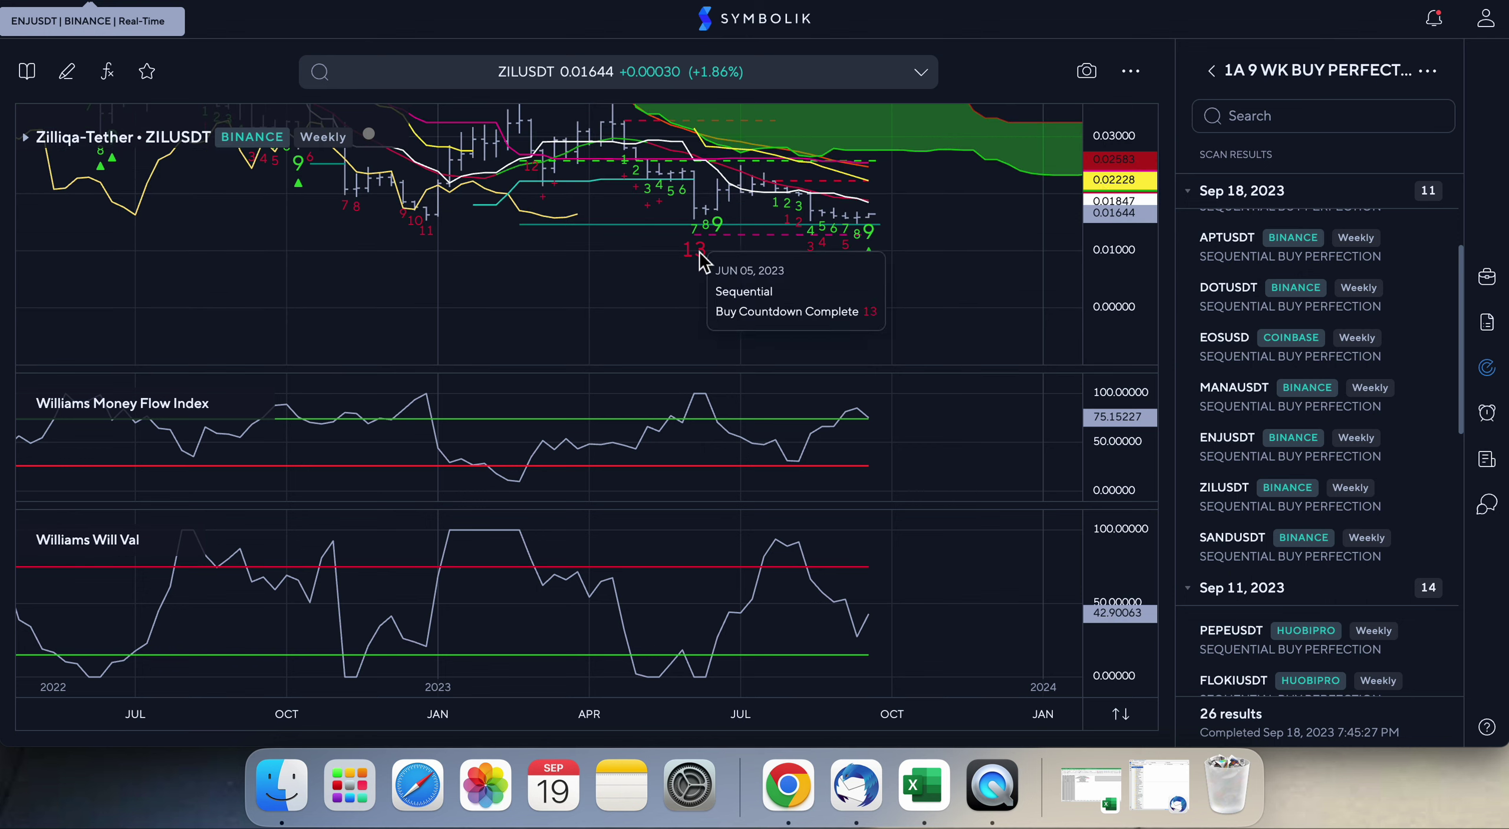
pyautogui.moveTo(855, 255)
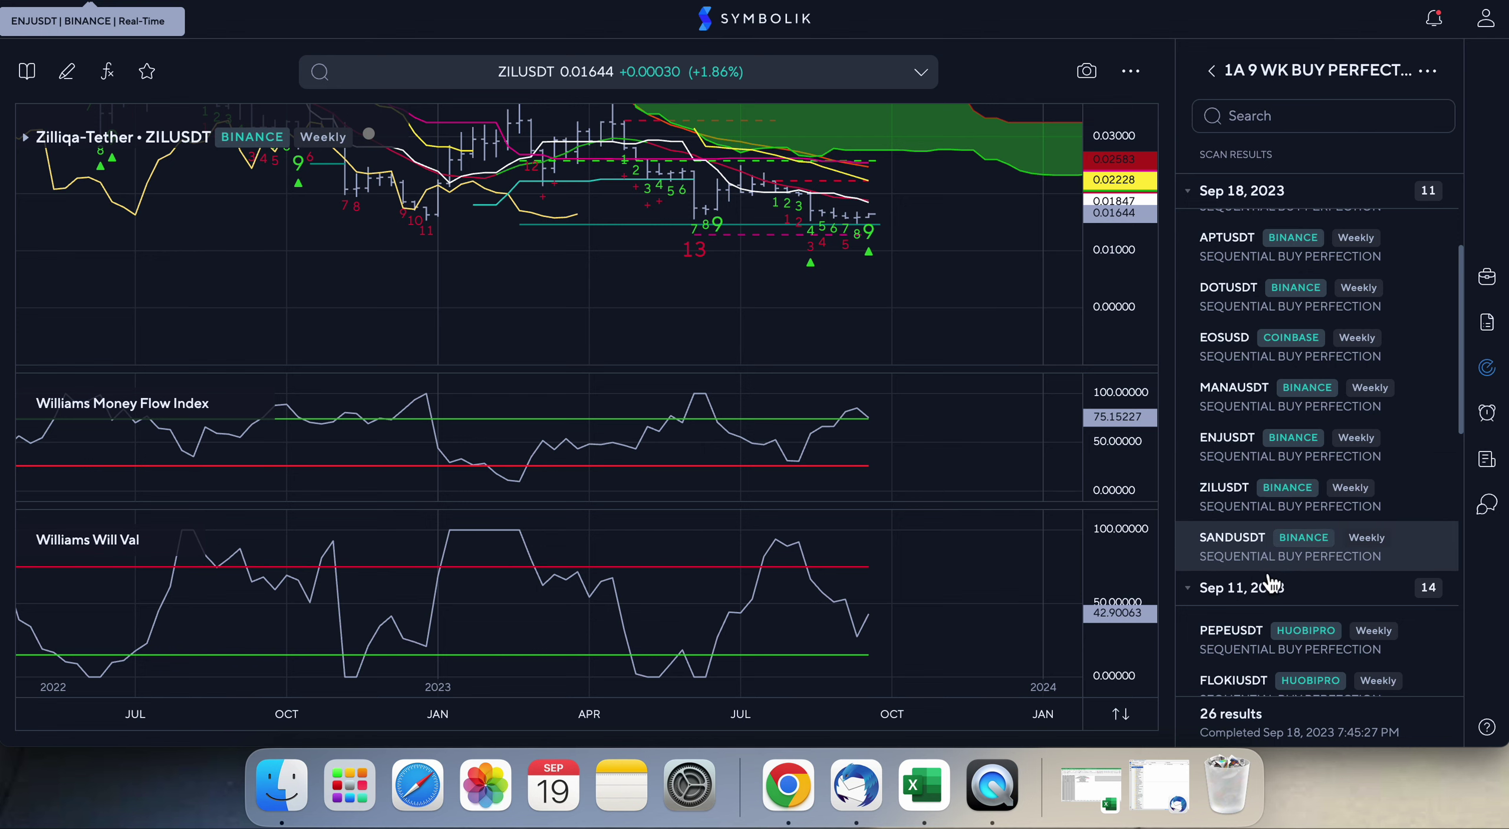
pyautogui.click(1231, 559)
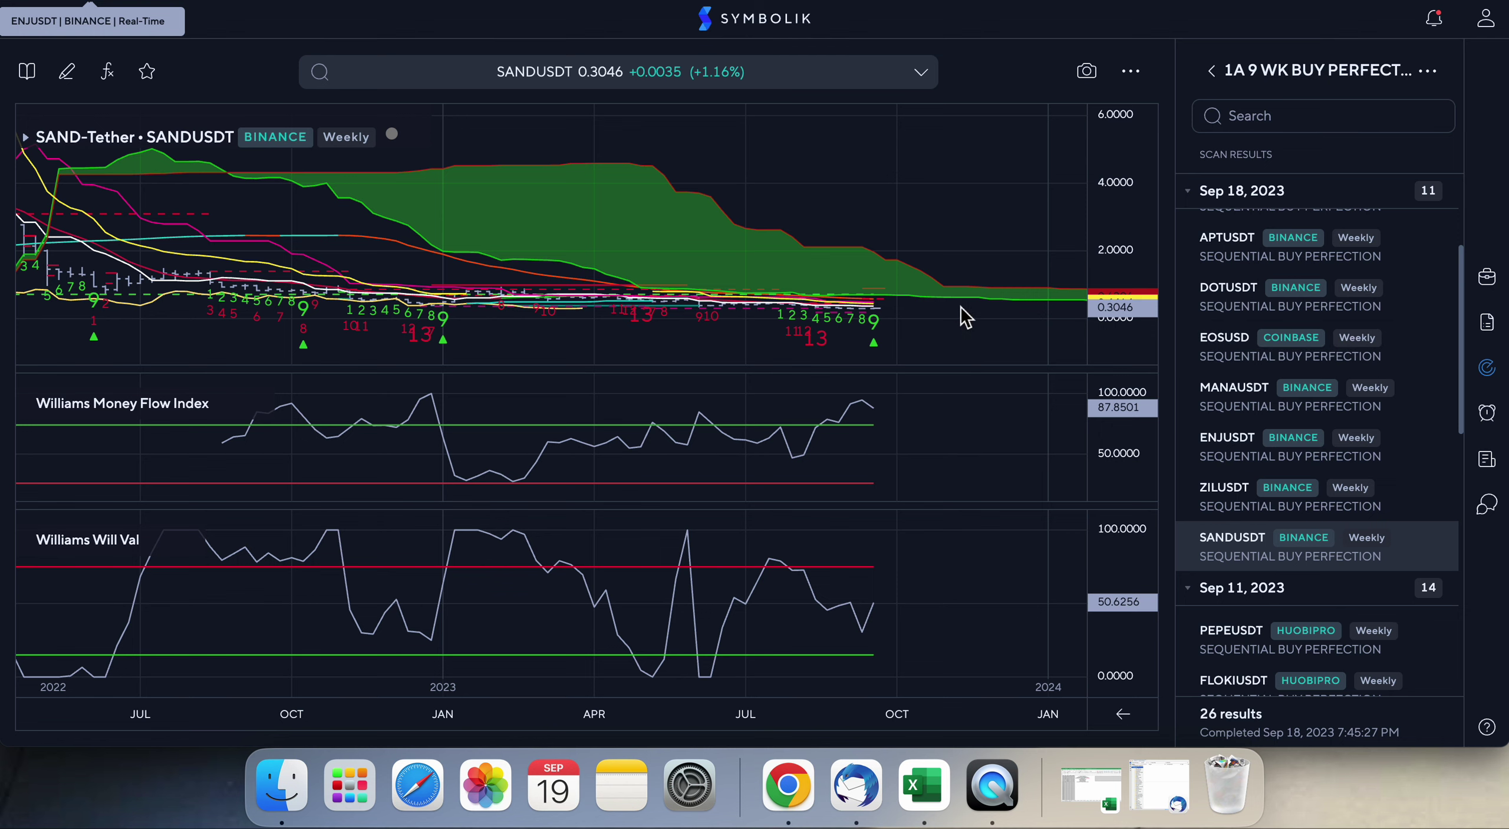
pyautogui.moveTo(964, 319); pyautogui.dragTo(962, 209)
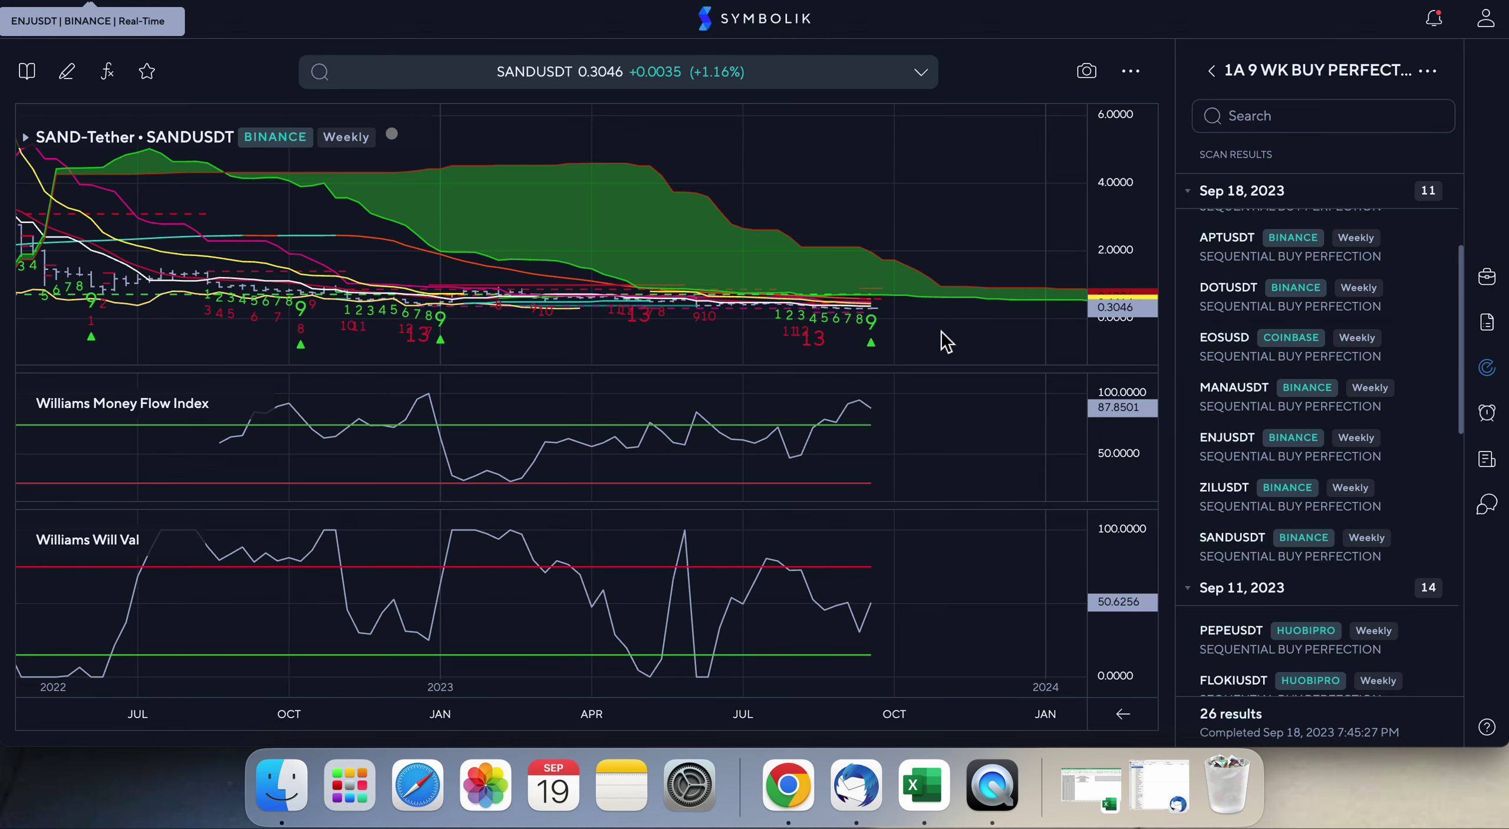
pyautogui.moveTo(1126, 312); pyautogui.dragTo(1122, 236)
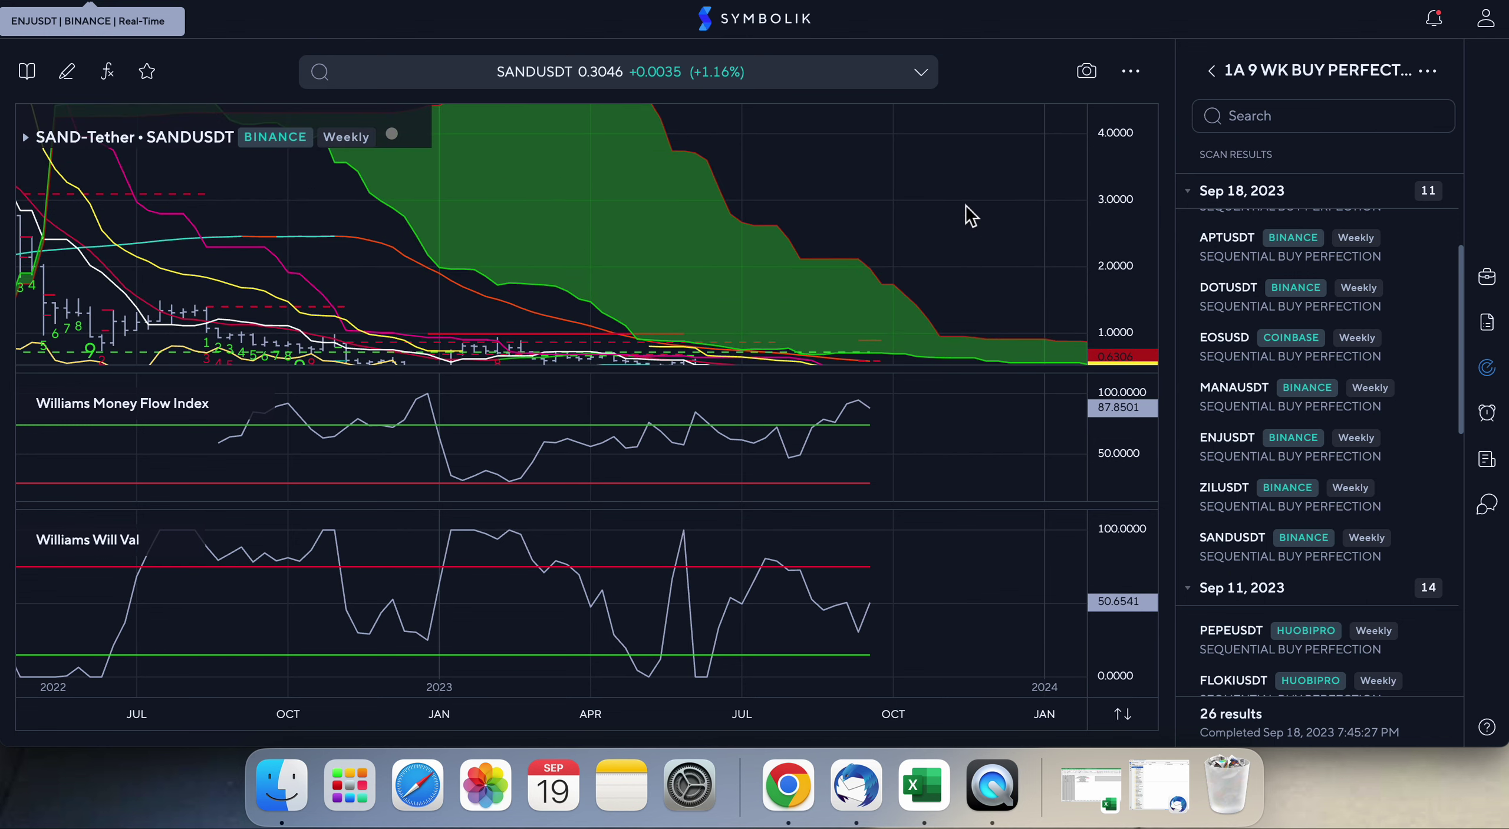
pyautogui.moveTo(873, 307)
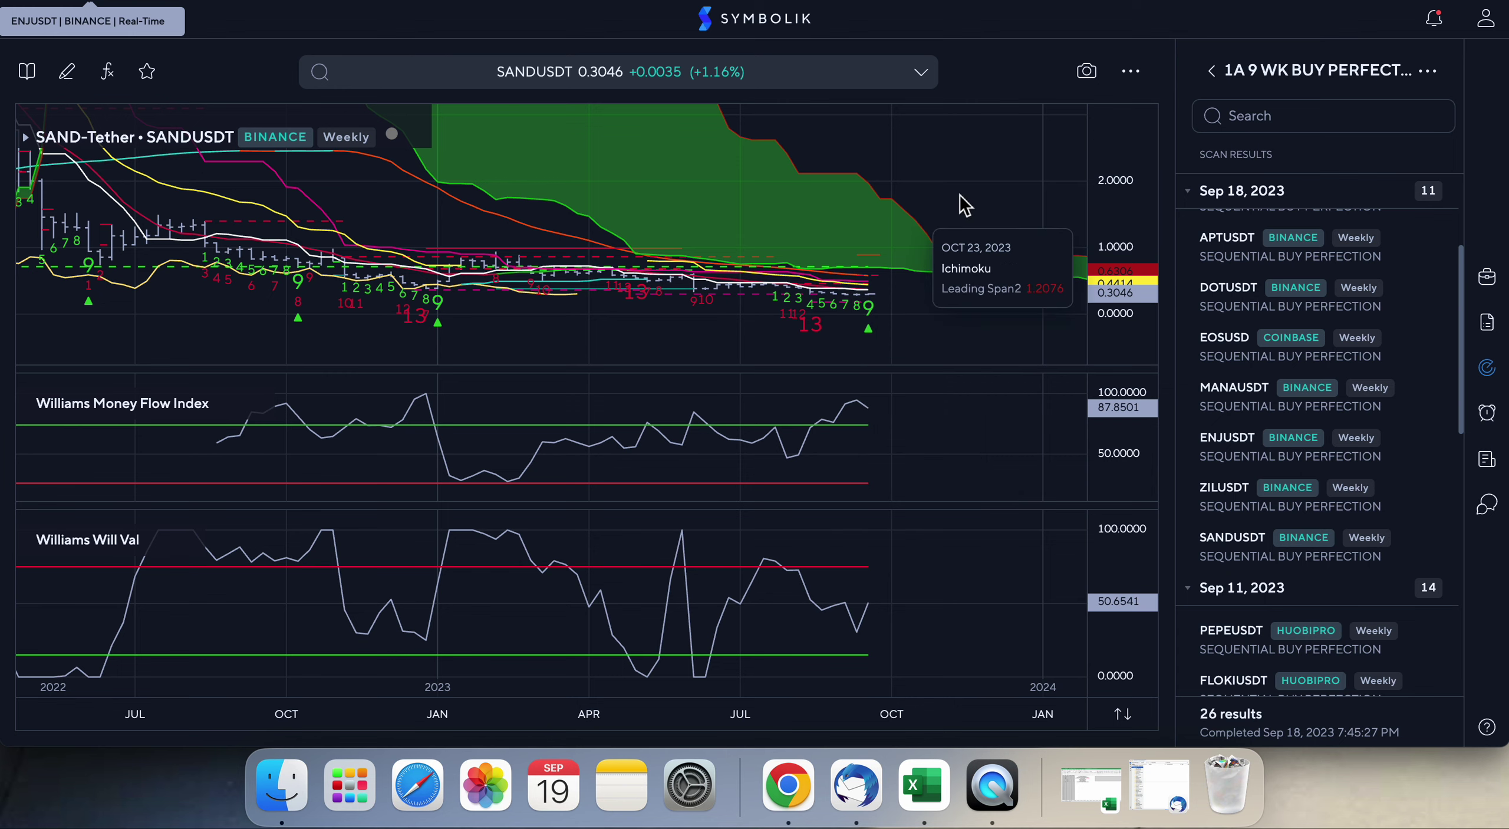
# - Switch to Daily bars and load ENJUSDT from the scan results
pyautogui.click(921, 72)
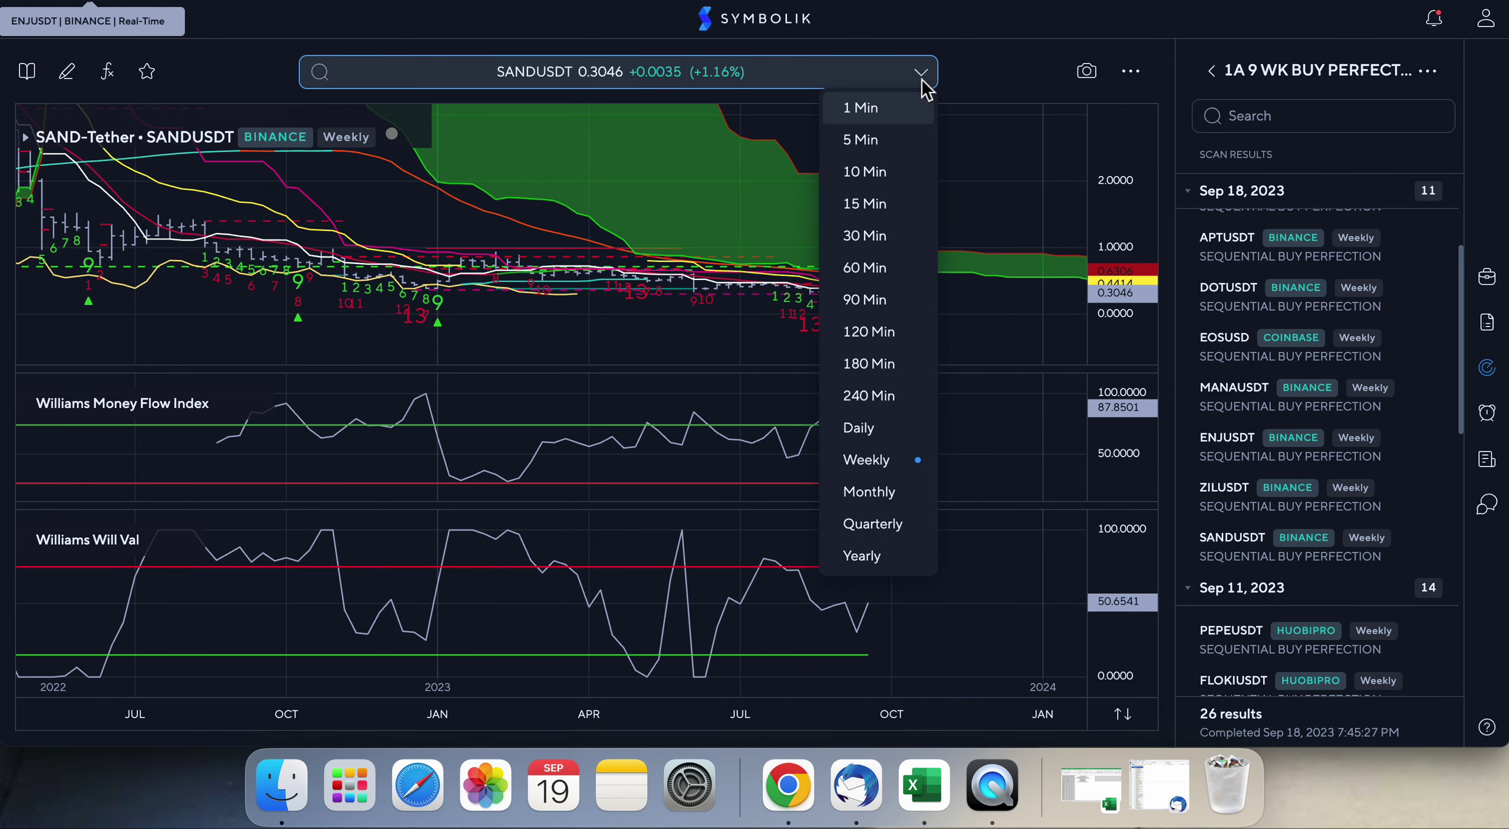
pyautogui.click(862, 430)
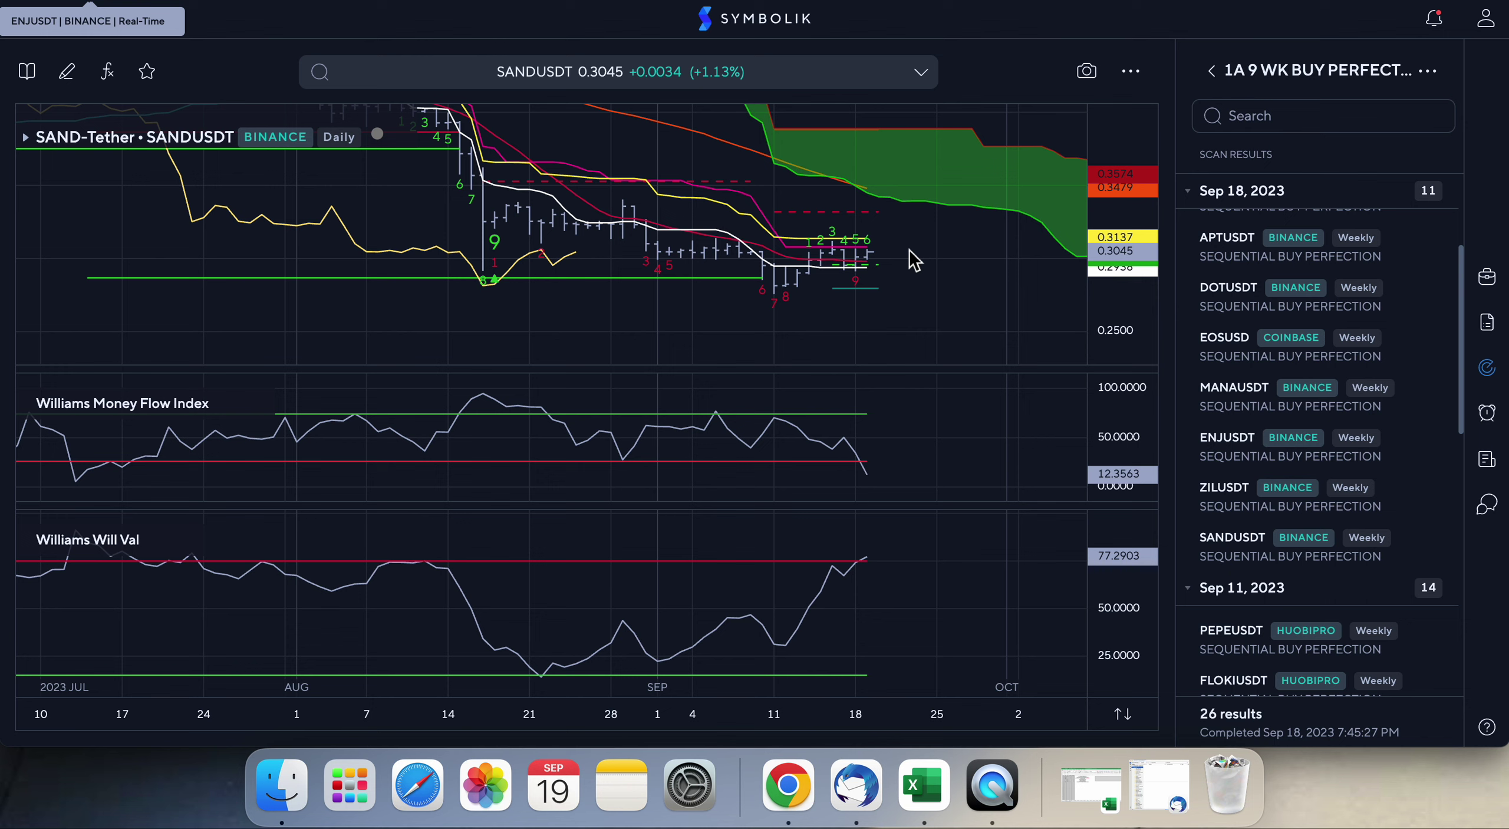
pyautogui.moveTo(870, 496)
pyautogui.click(1246, 459)
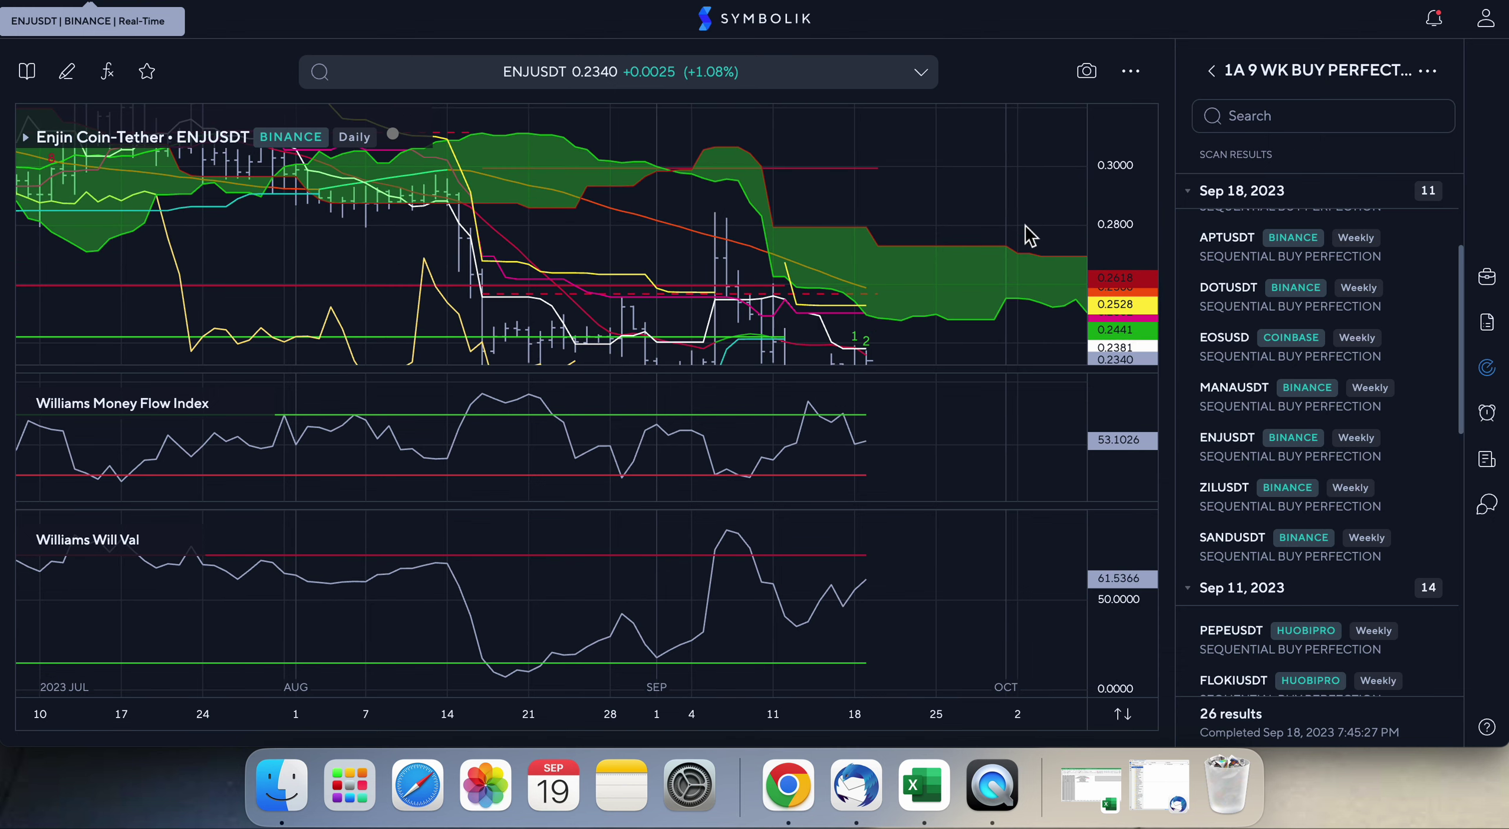
# - Shift and rescale the daily ENJUSDT price chart vertically
pyautogui.moveTo(1013, 229); pyautogui.dragTo(999, 130)
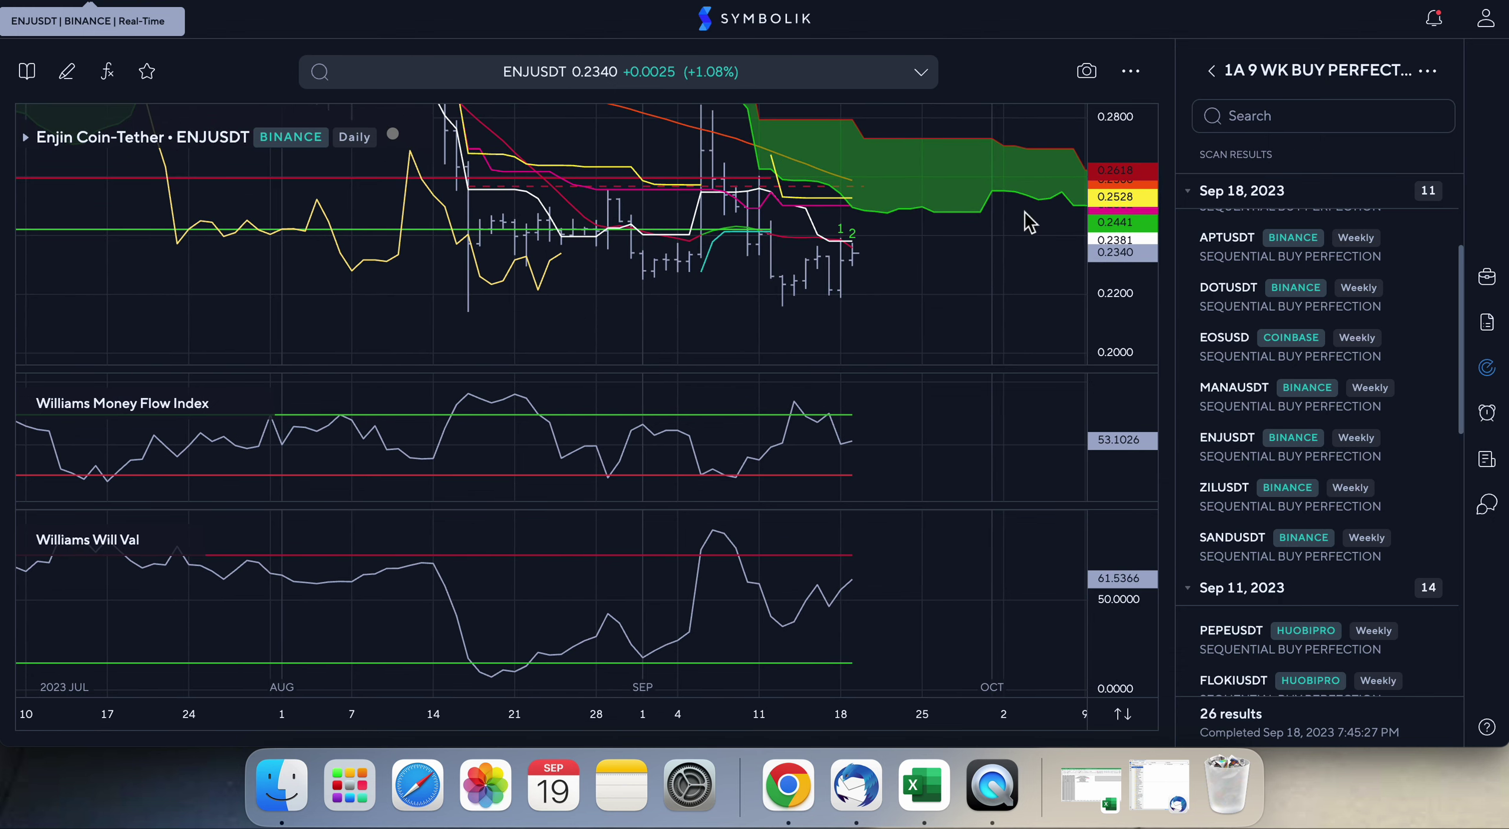
pyautogui.moveTo(1134, 198); pyautogui.dragTo(1134, 209)
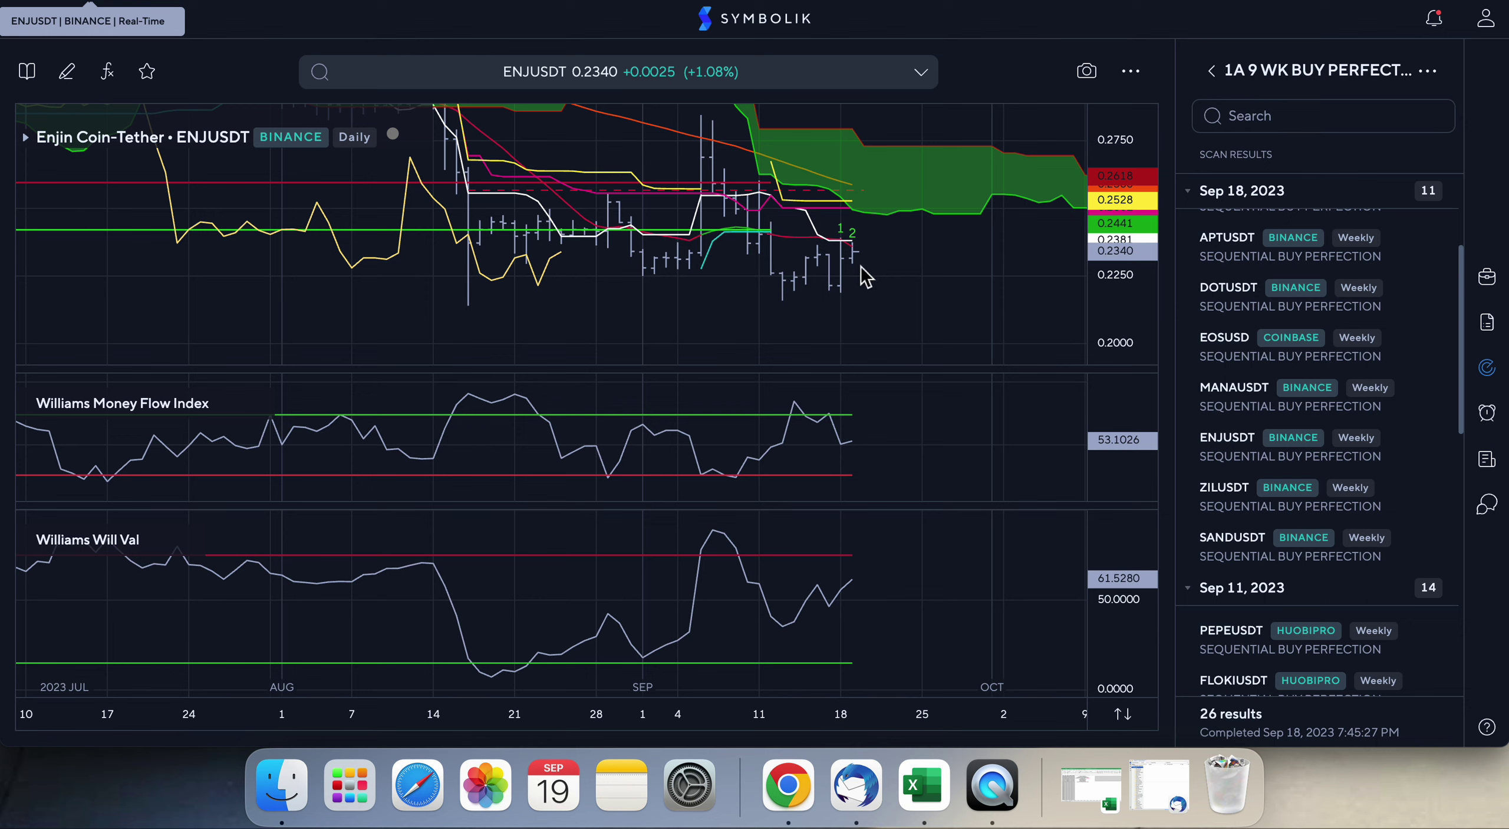
pyautogui.moveTo(847, 269)
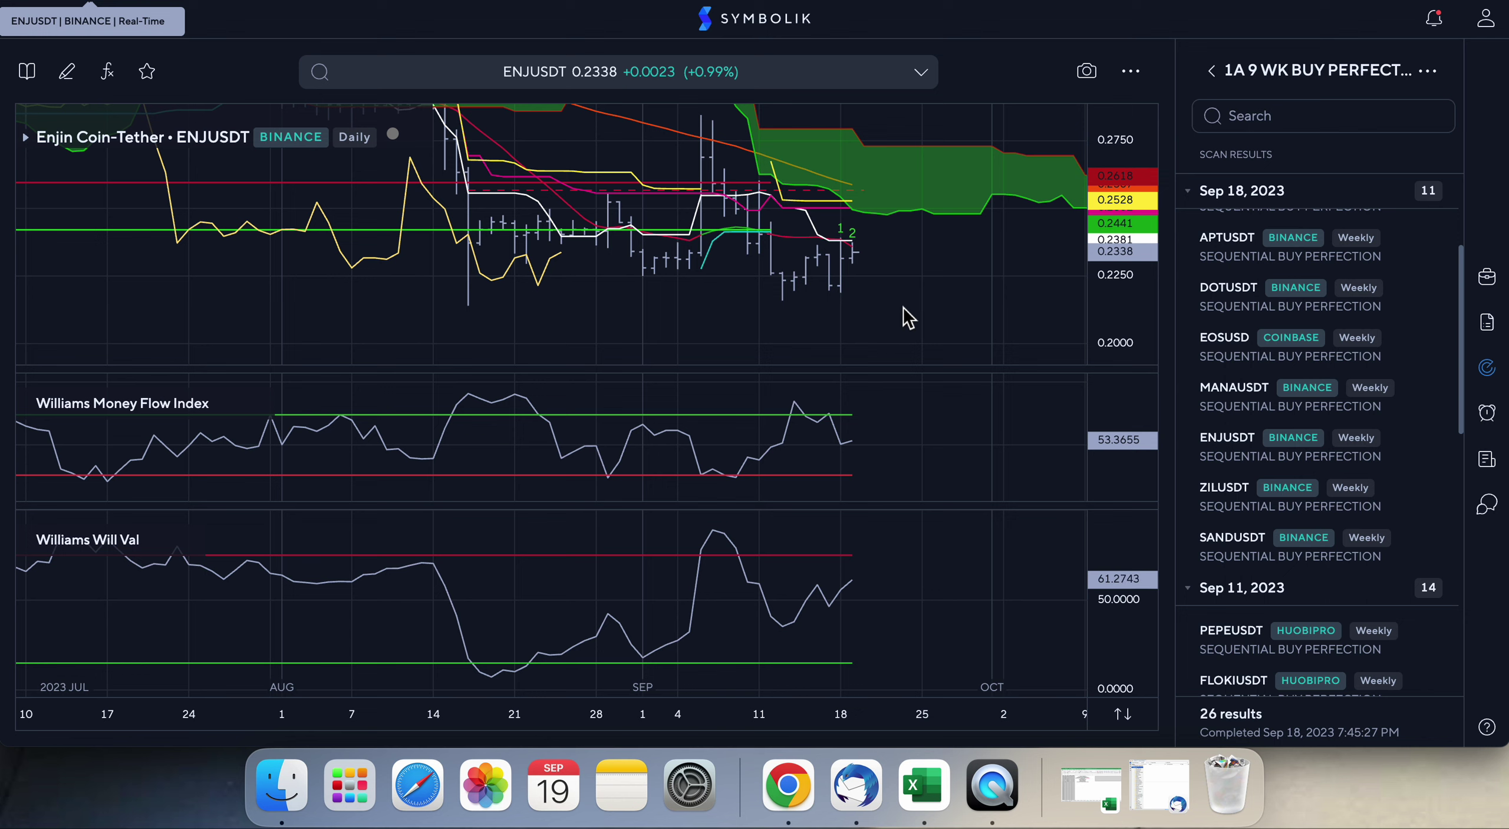
pyautogui.moveTo(1116, 319); pyautogui.dragTo(1120, 324)
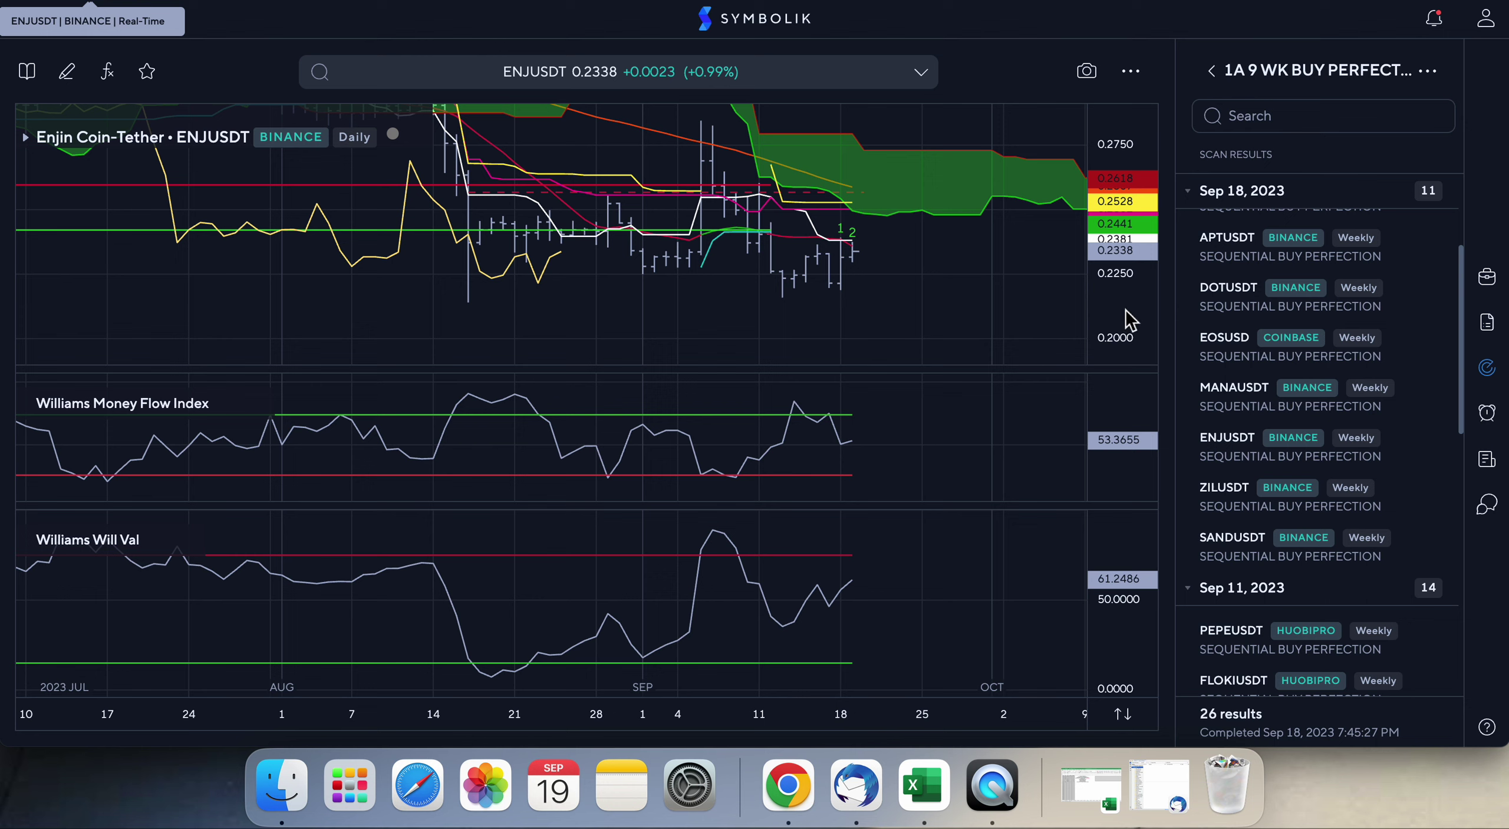
pyautogui.moveTo(1126, 309); pyautogui.dragTo(1126, 281)
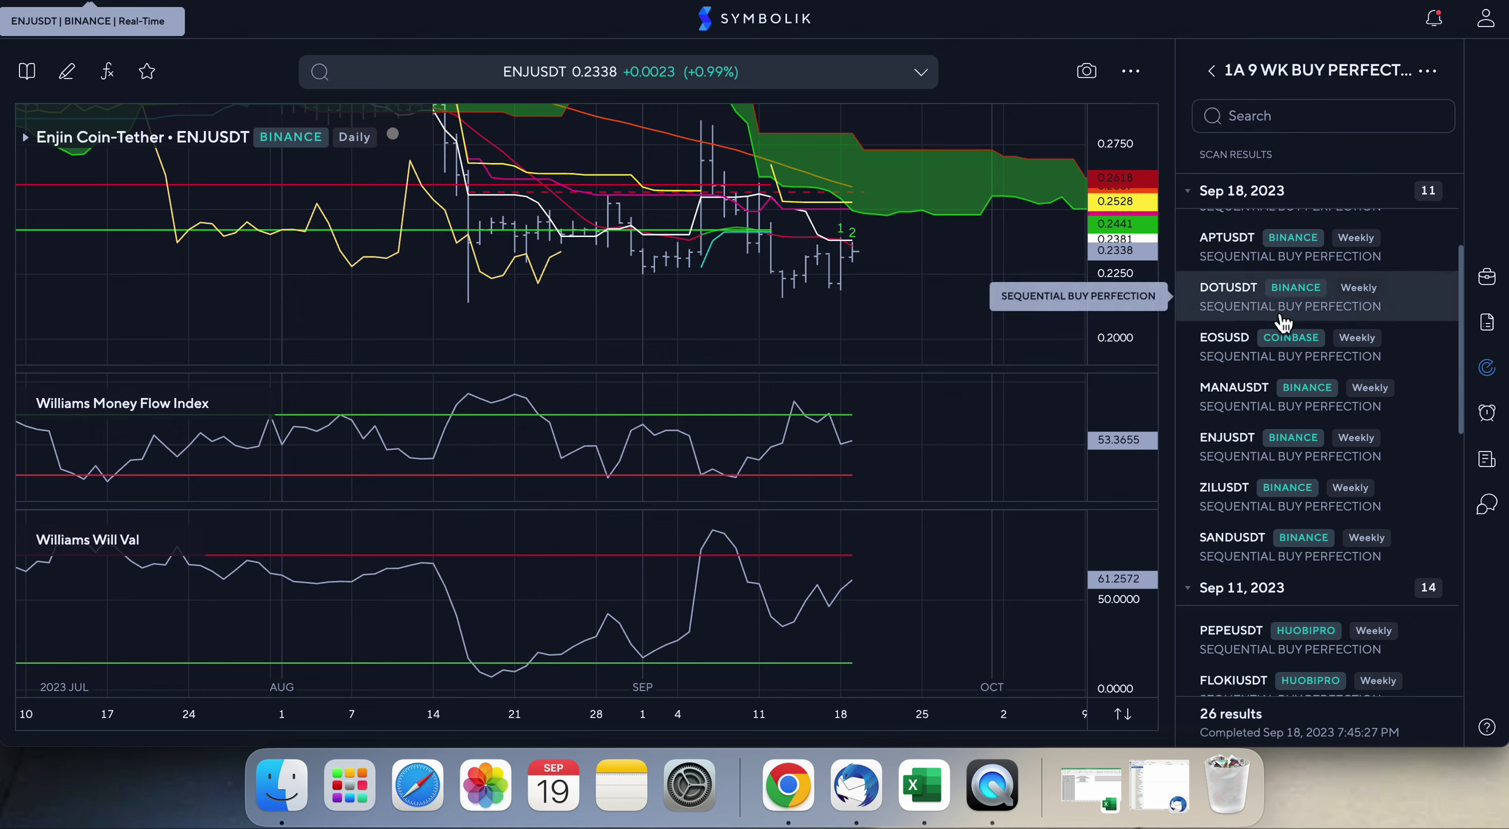
# - Leave the scan results, open the Crypto 1 watchlist and load SPY
pyautogui.click(1214, 72)
pyautogui.click(1487, 276)
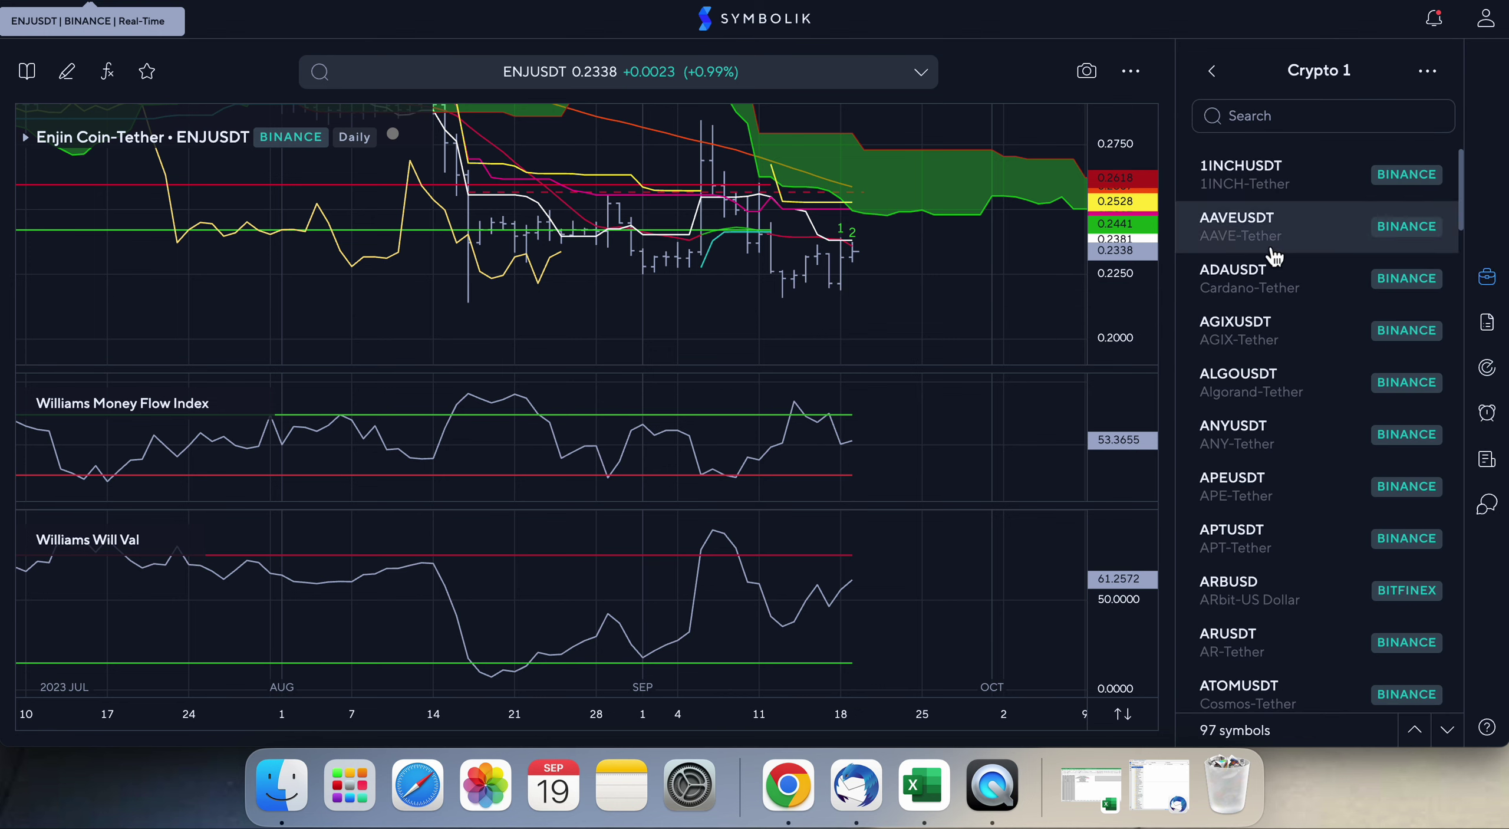
pyautogui.scroll(-15, 1236, 394)
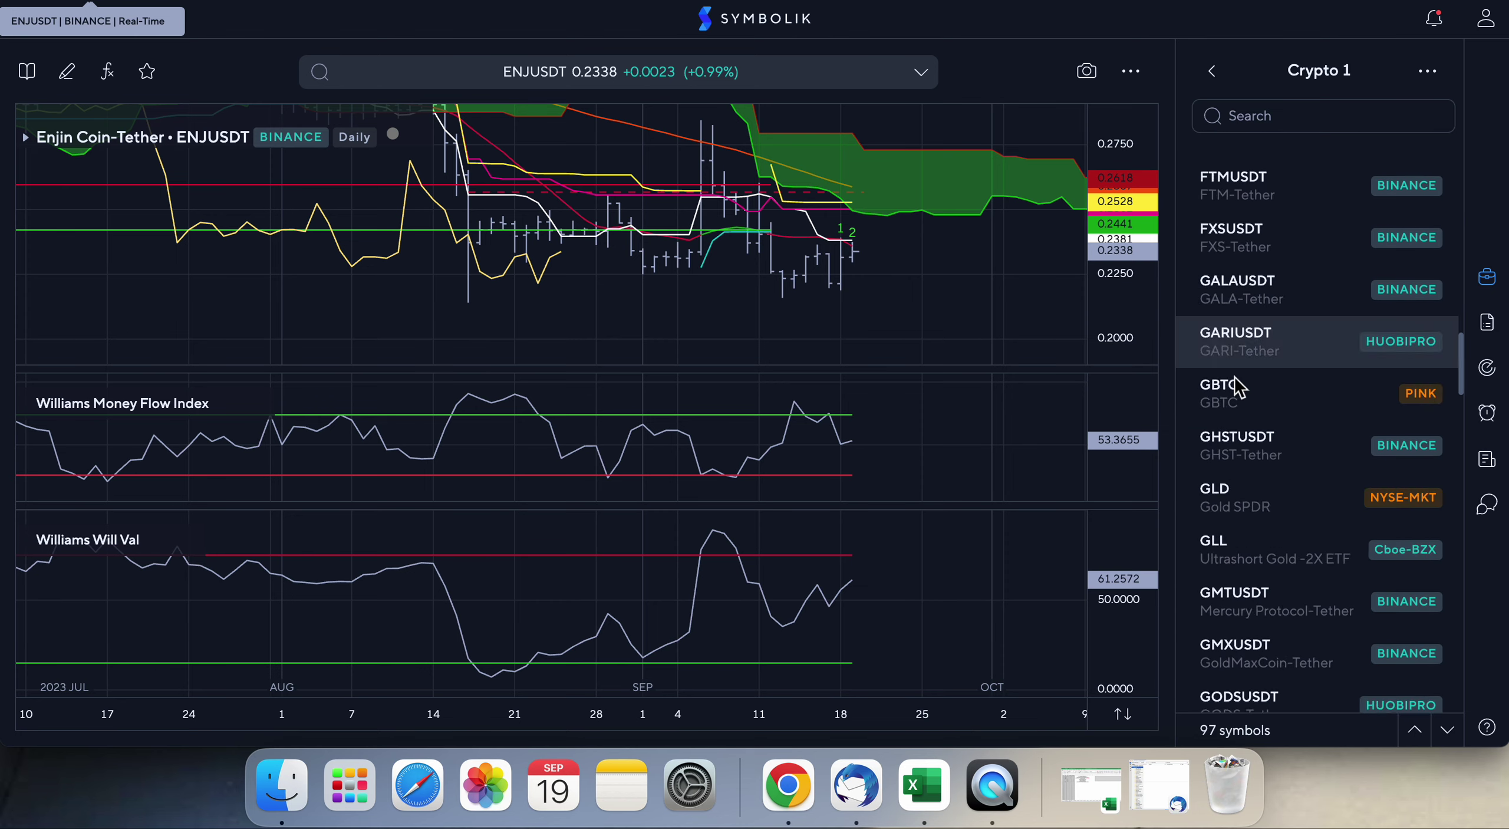
pyautogui.scroll(-15, 1236, 389)
pyautogui.scroll(5, 1235, 386)
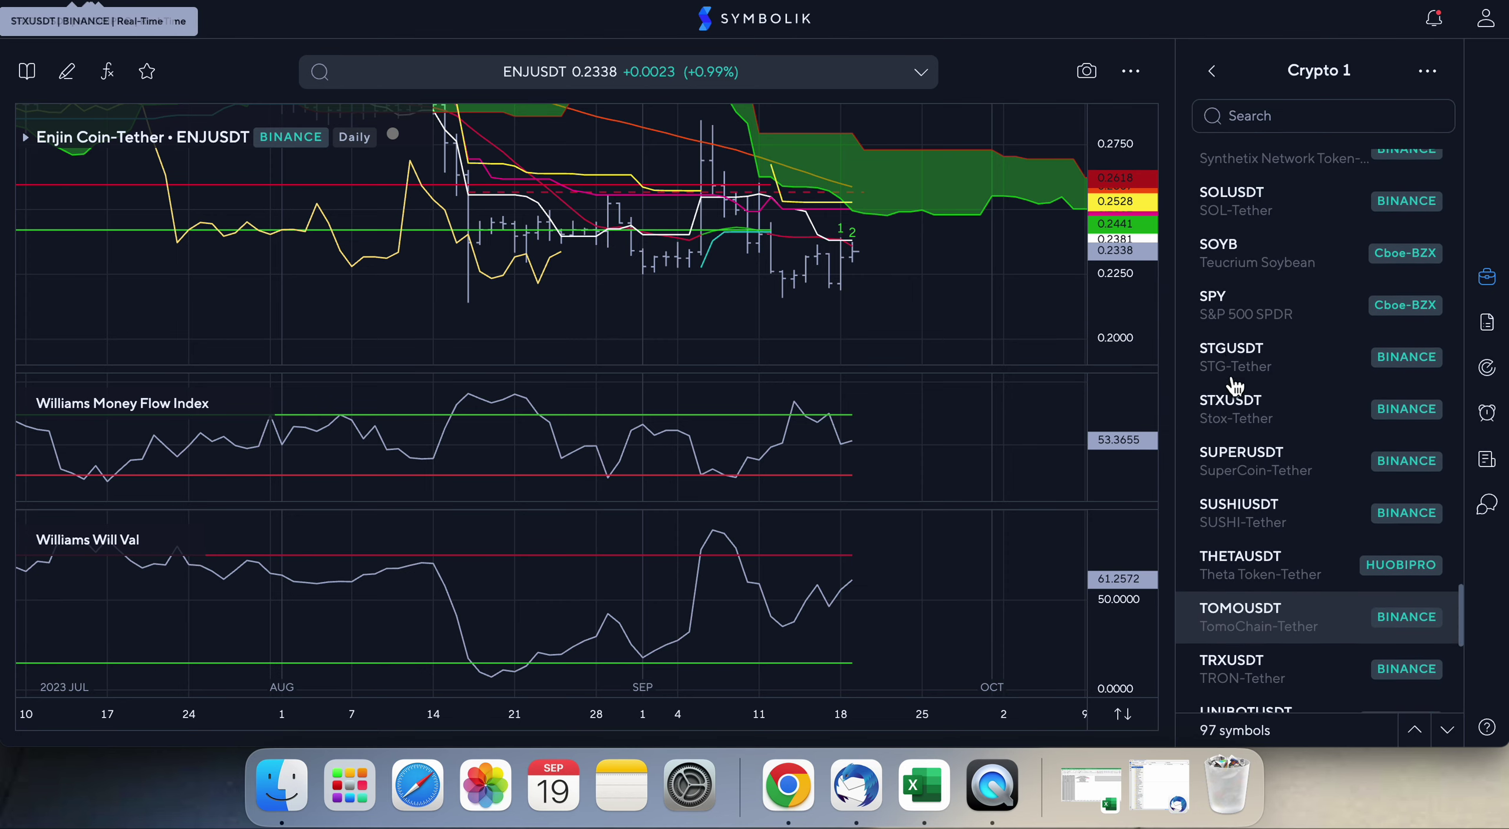
pyautogui.scroll(1, 1235, 386)
pyautogui.click(1223, 380)
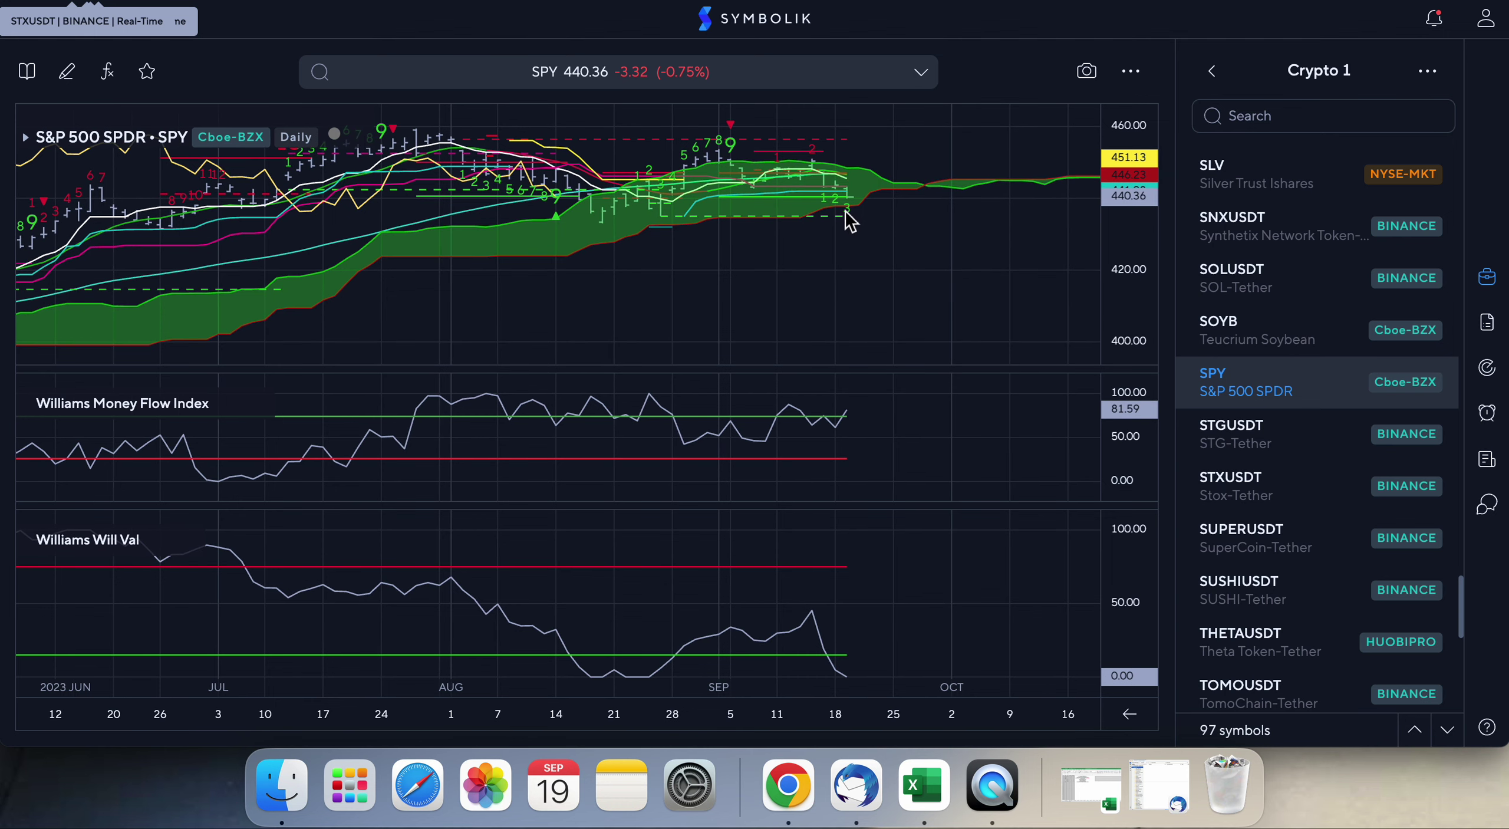
# - Pan and zoom the daily SPY chart and compress its price scale
pyautogui.moveTo(848, 212)
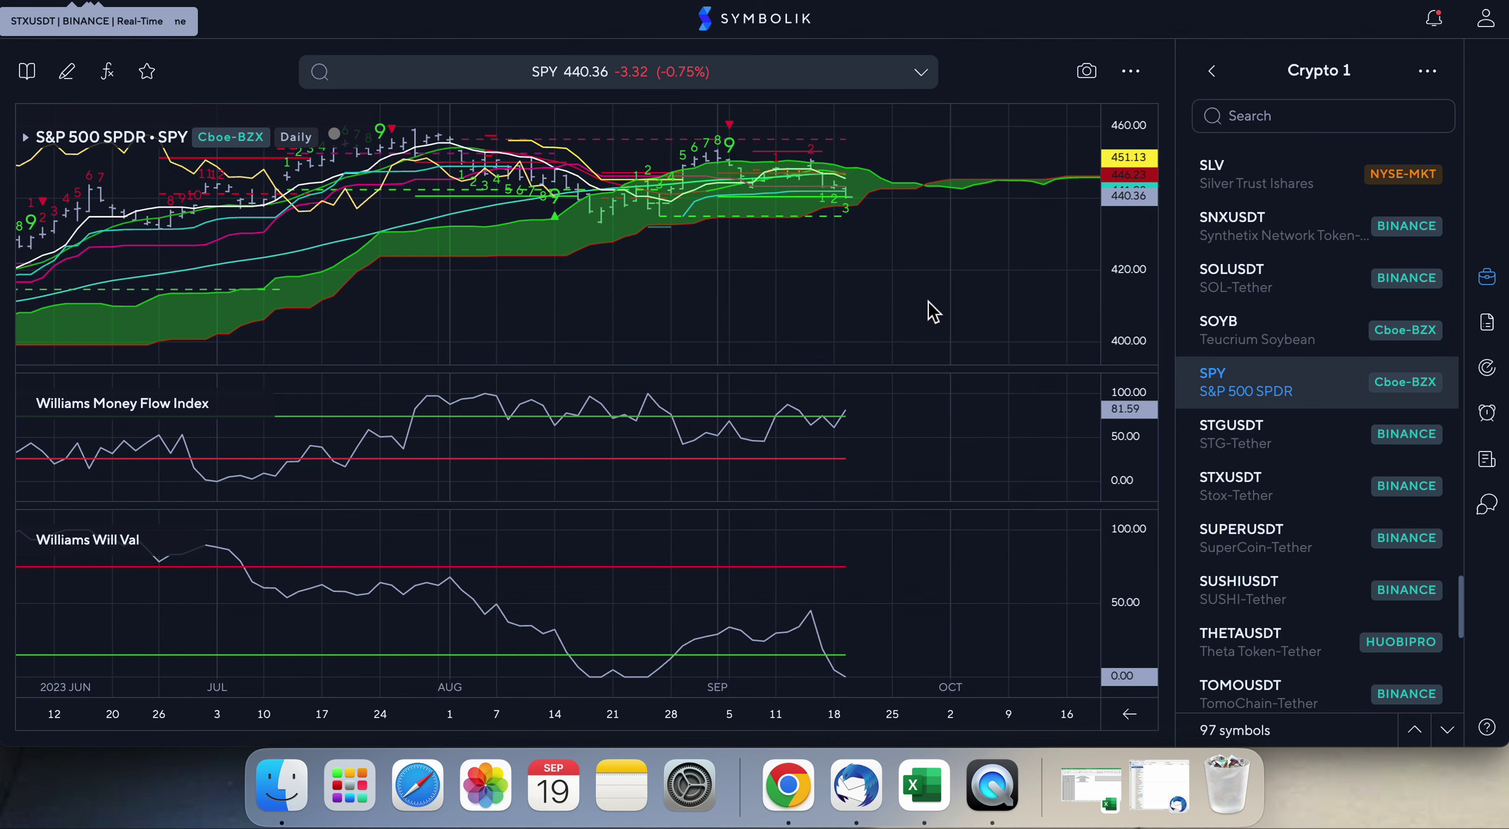
pyautogui.scroll(-2, 1129, 252)
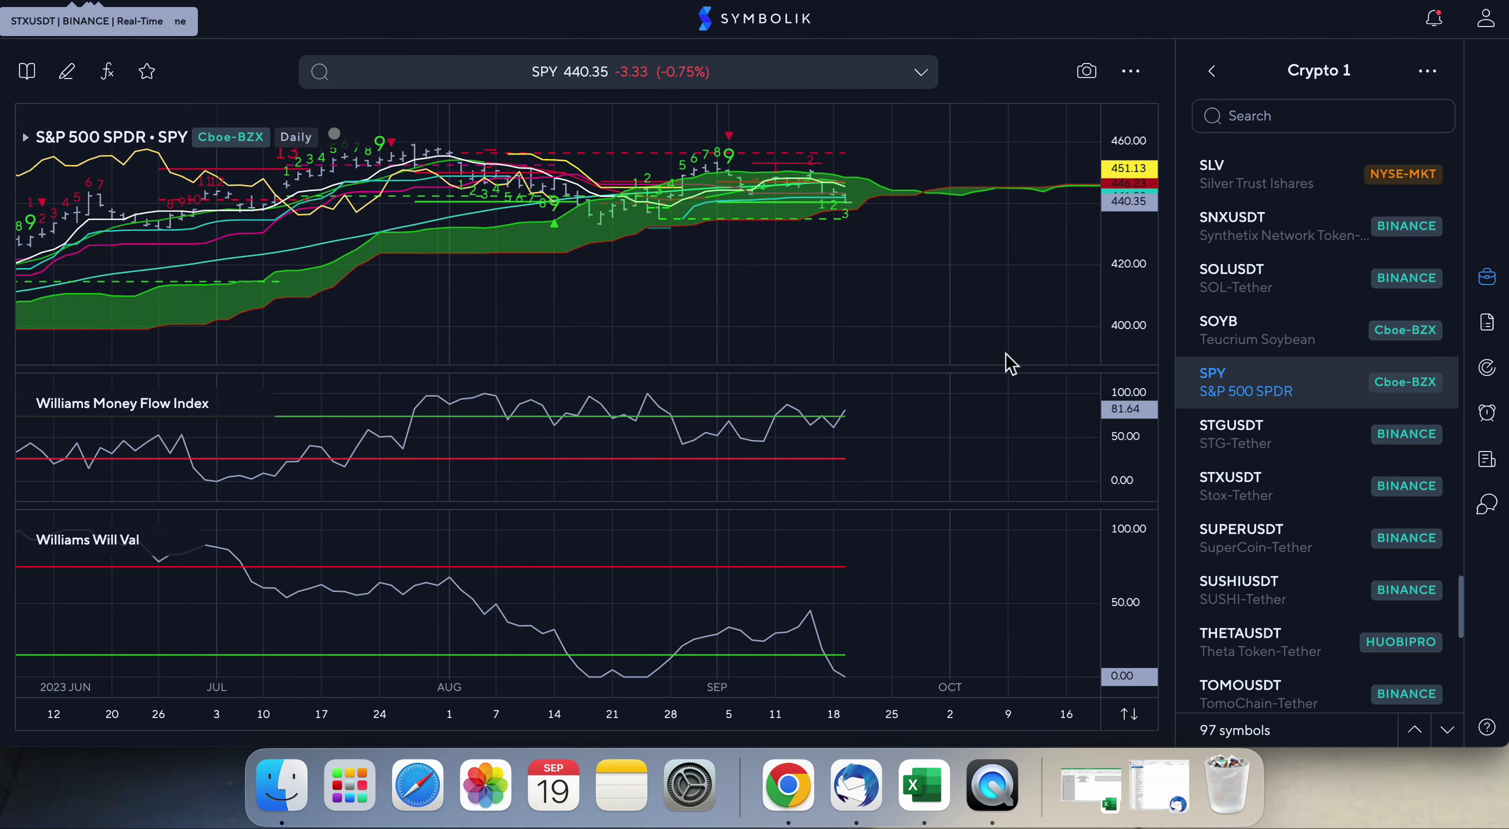
pyautogui.scroll(2, 1128, 241)
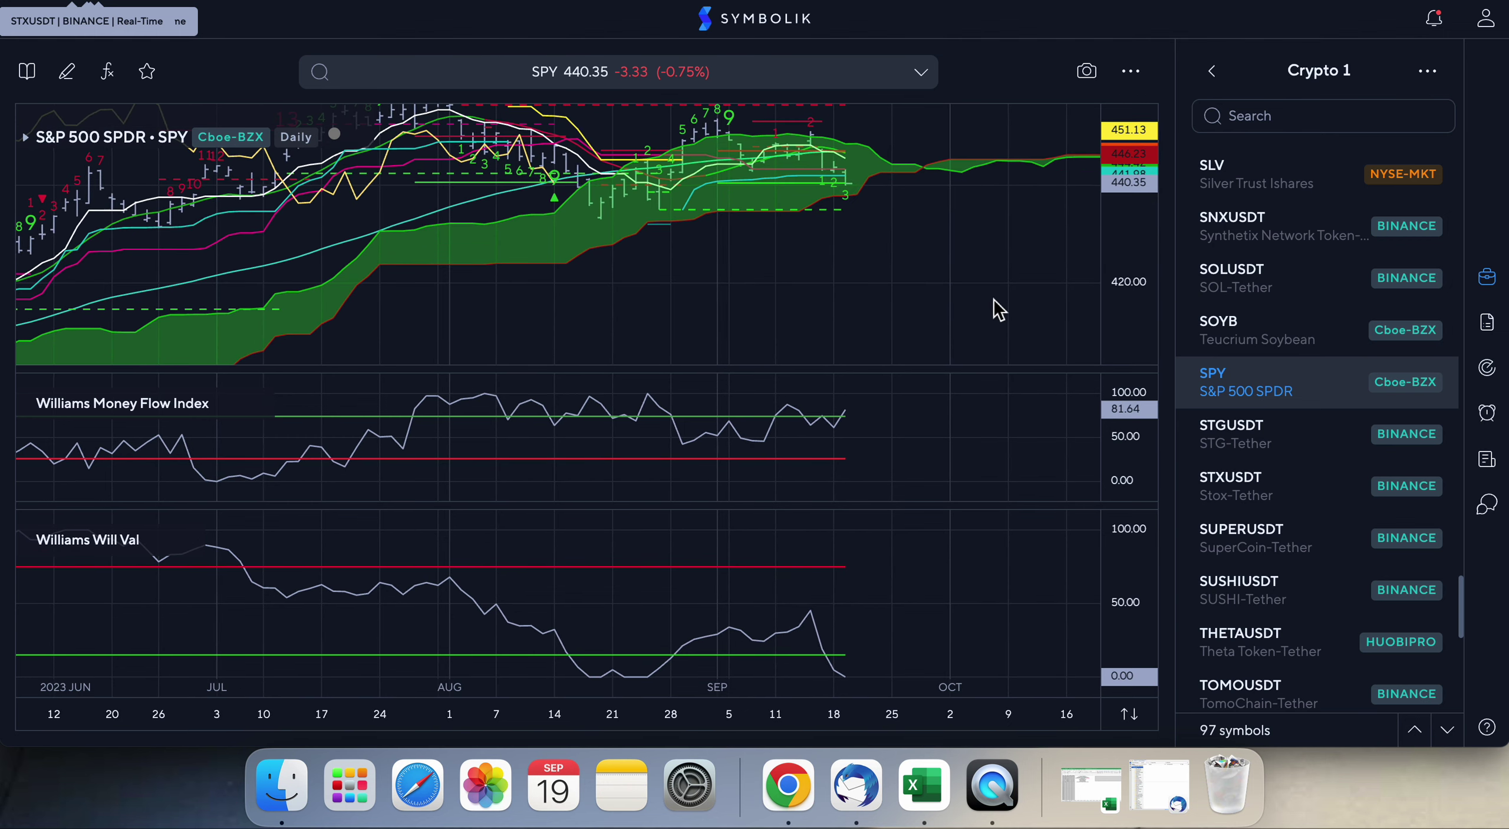
pyautogui.hscroll(-1, 997, 247)
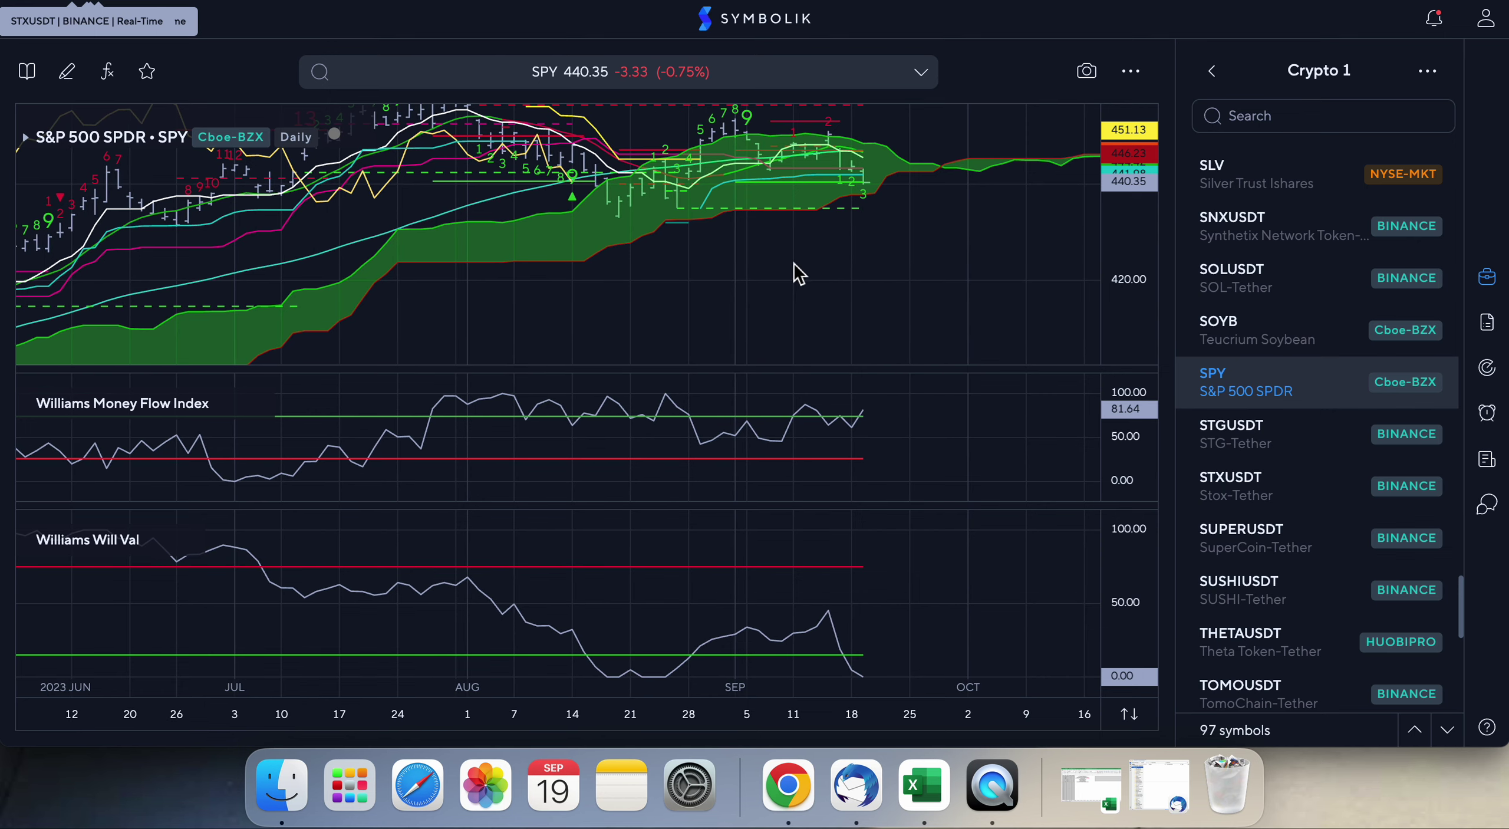
pyautogui.hscroll(1, 784, 348)
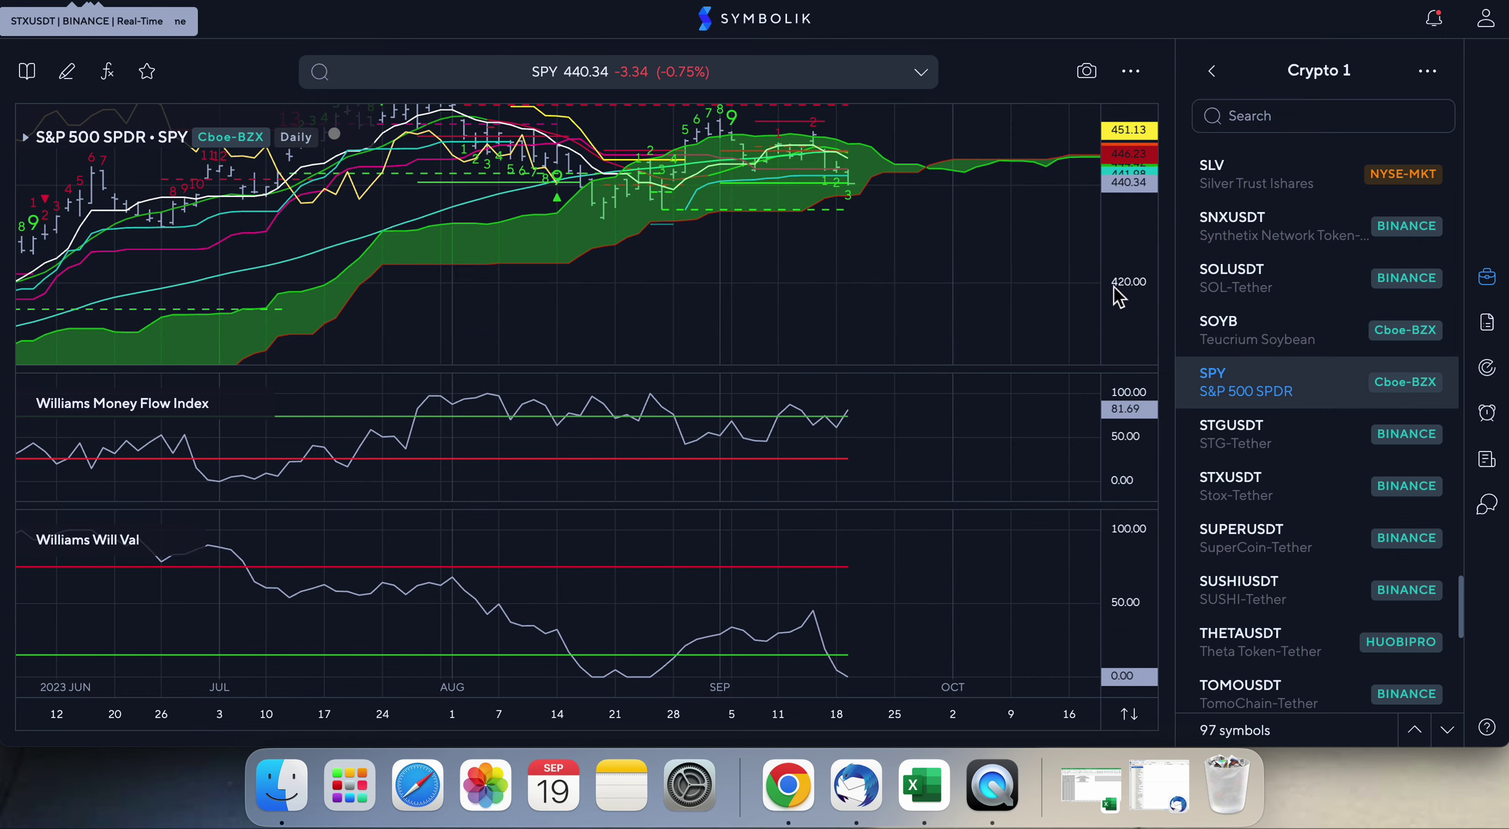
pyautogui.scroll(1, 1114, 289)
pyautogui.moveTo(982, 249); pyautogui.dragTo(1034, 318)
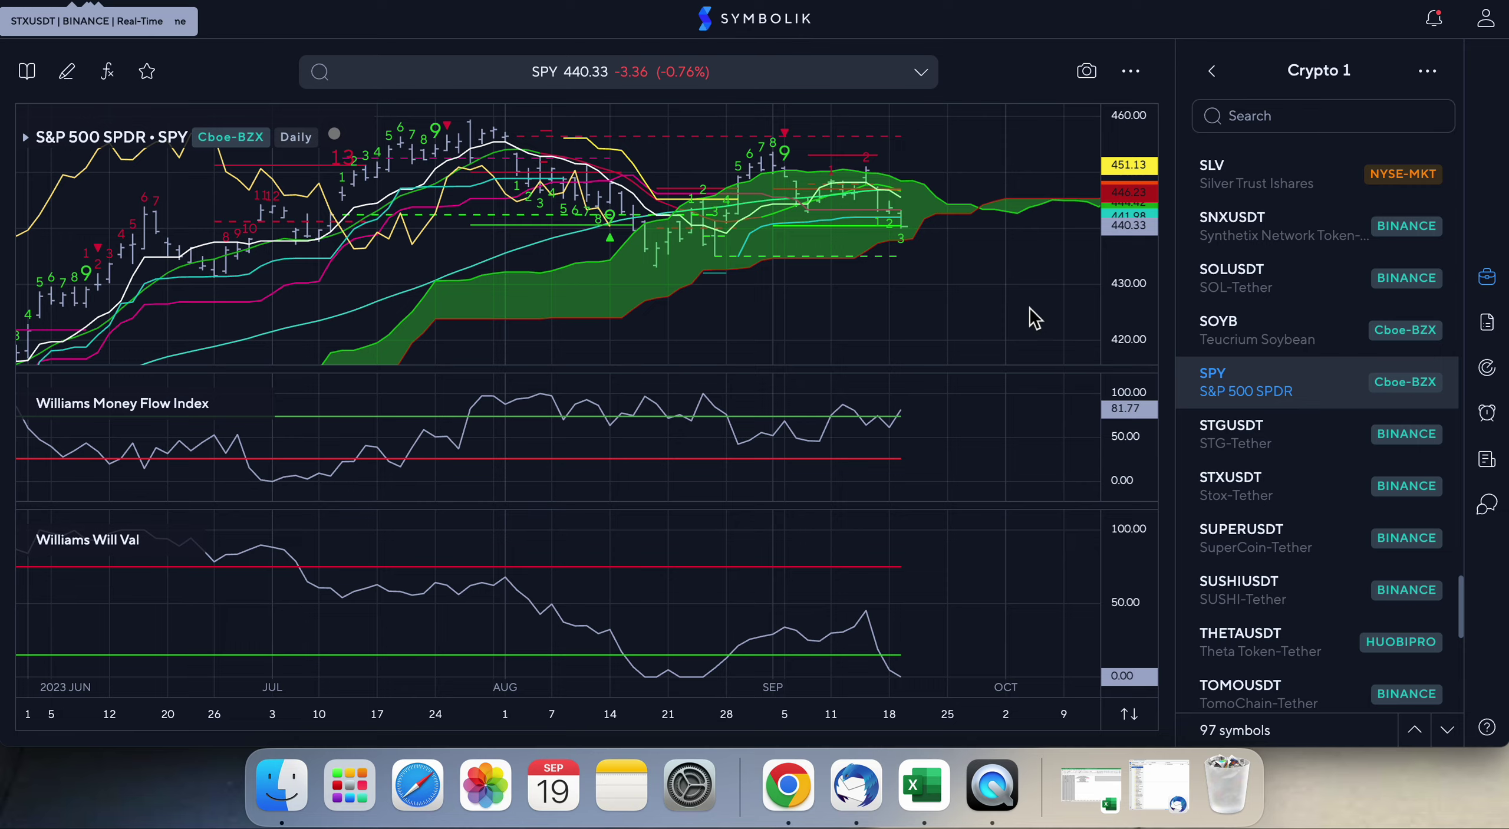
pyautogui.scroll(3, 1035, 319)
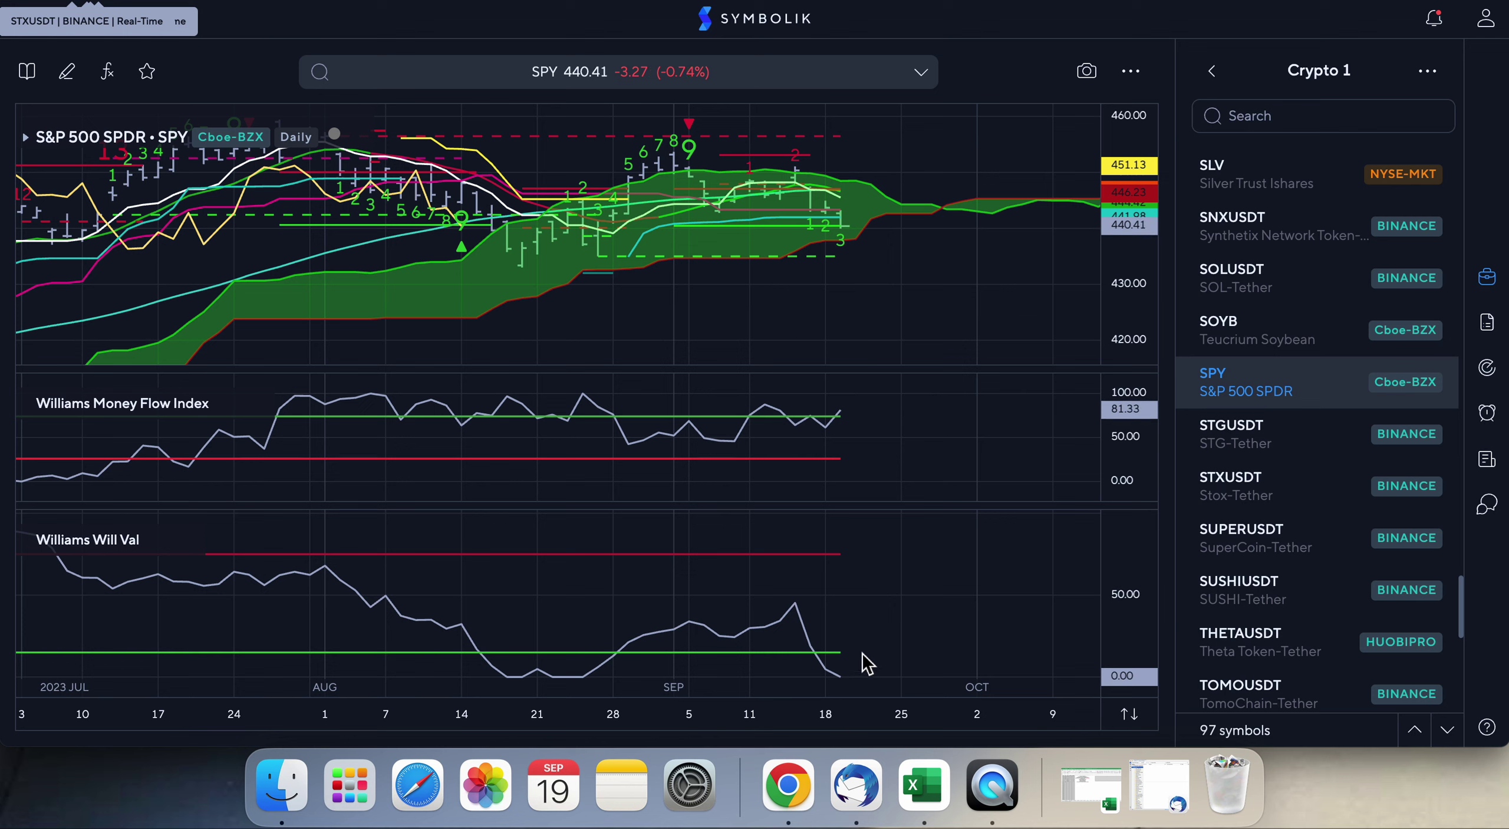
pyautogui.moveTo(1145, 262)
pyautogui.mouseDown()
pyautogui.moveTo(1143, 282)
pyautogui.moveTo(1121, 249)
pyautogui.mouseUp()
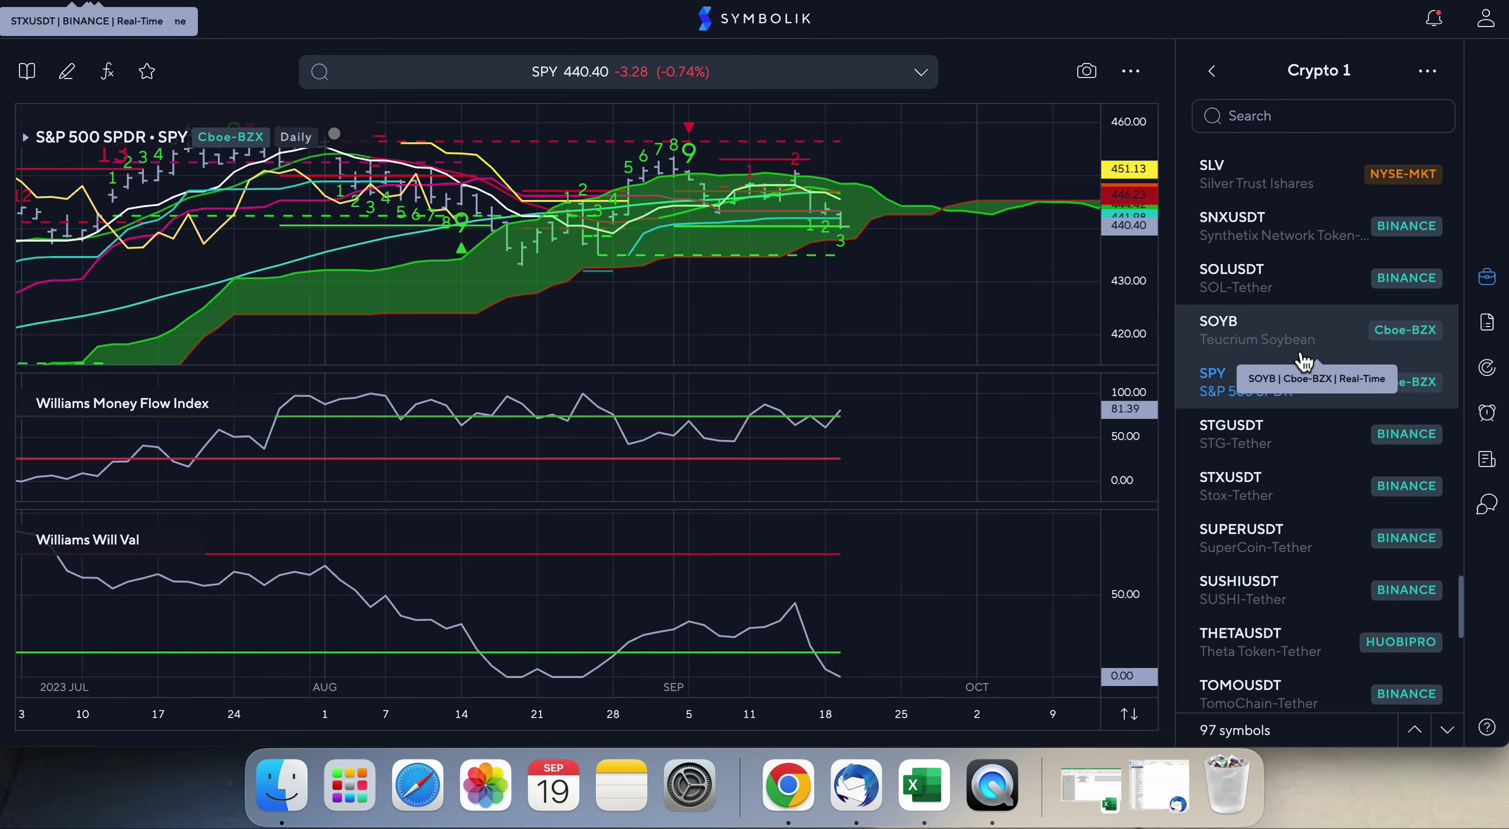
# - Load the daily SLV chart from Crypto 1, stretch its price scale and reposition it
pyautogui.click(1226, 181)
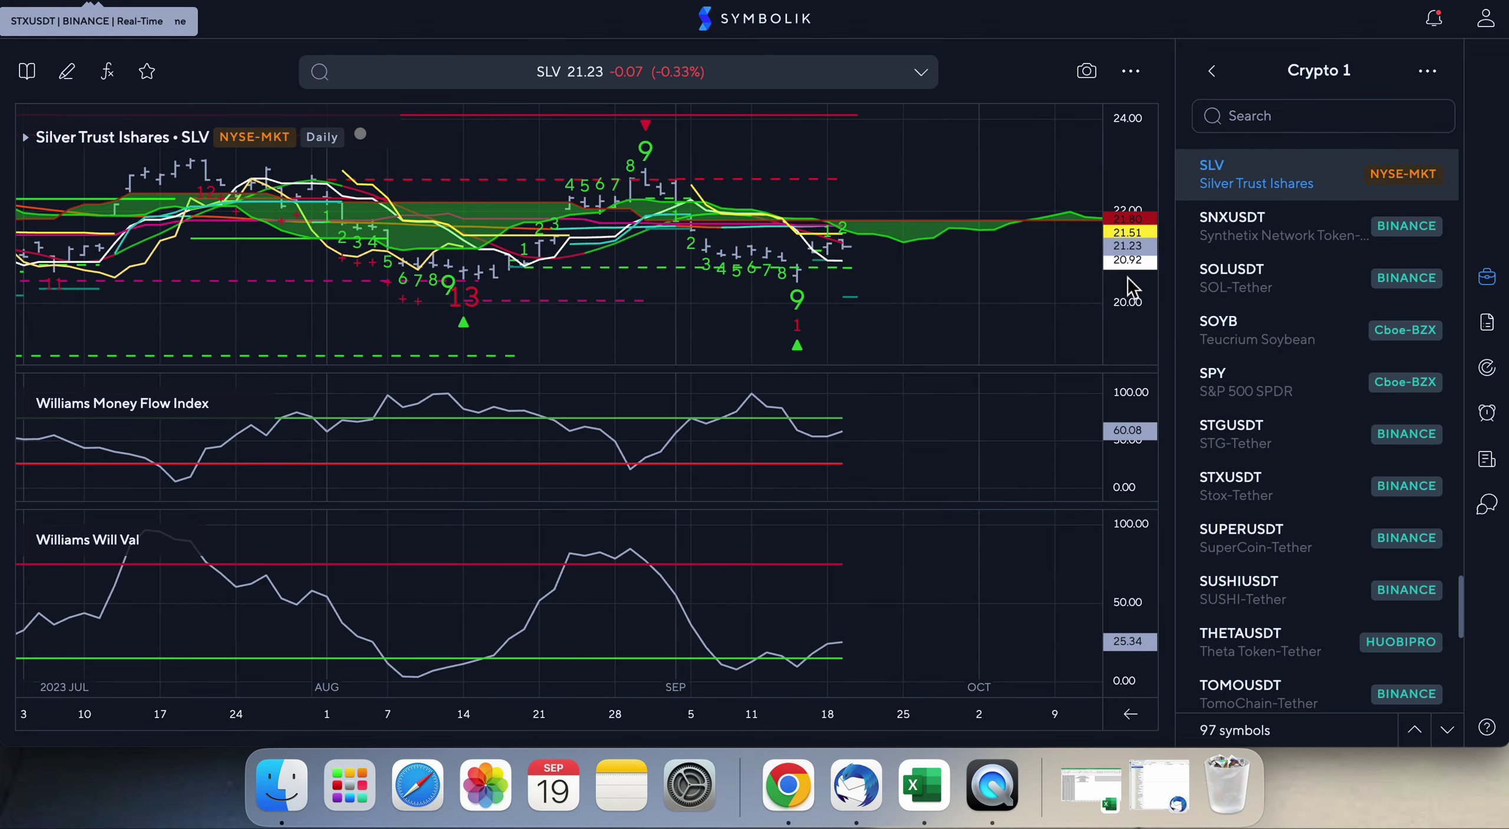
pyautogui.moveTo(1133, 248); pyautogui.dragTo(1094, 250)
pyautogui.scroll(-3, 1000, 250)
pyautogui.moveTo(799, 343)
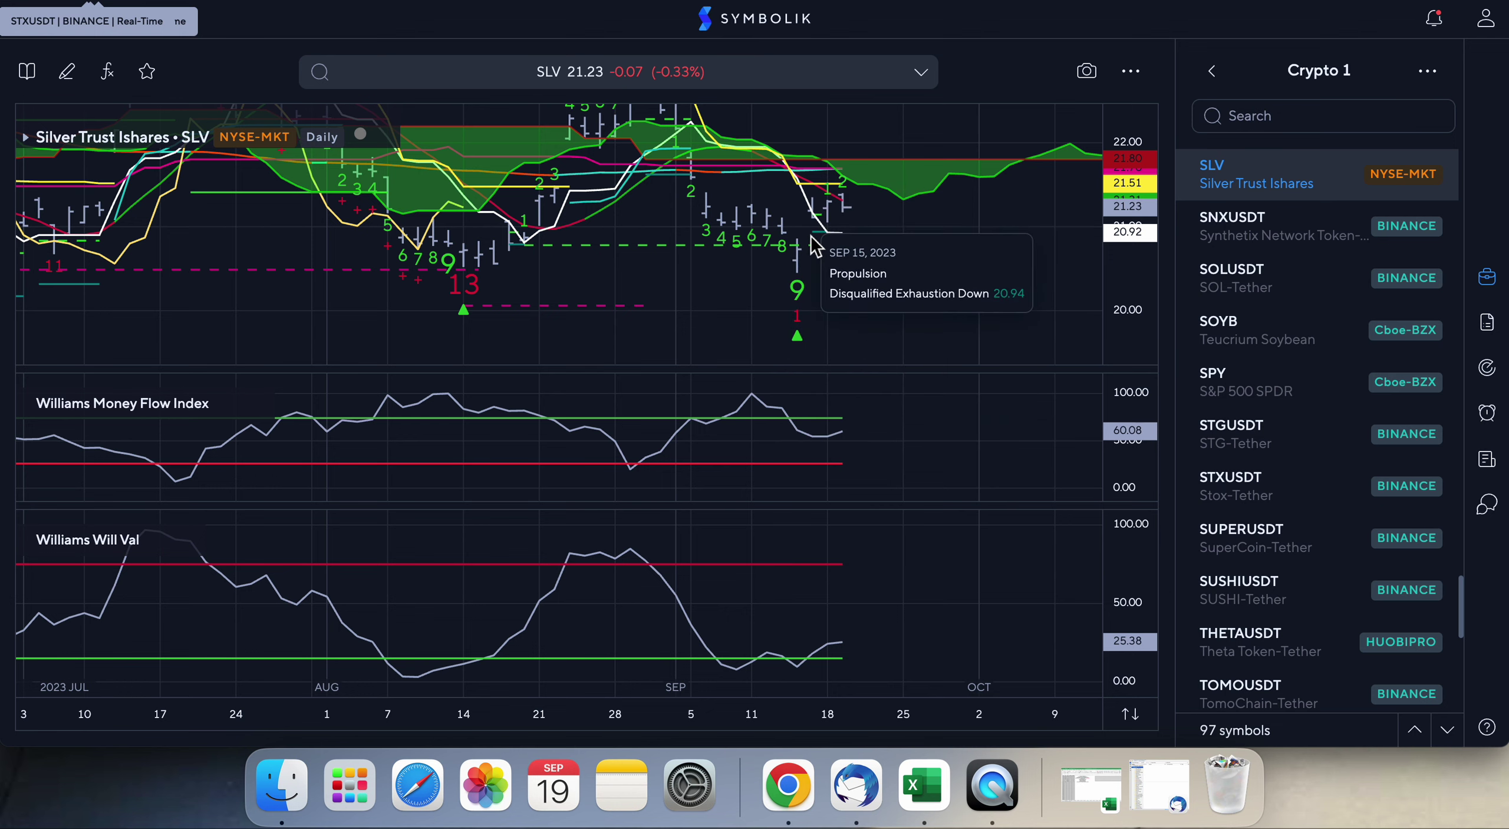
pyautogui.scroll(1, 1002, 245)
pyautogui.scroll(2, 1002, 245)
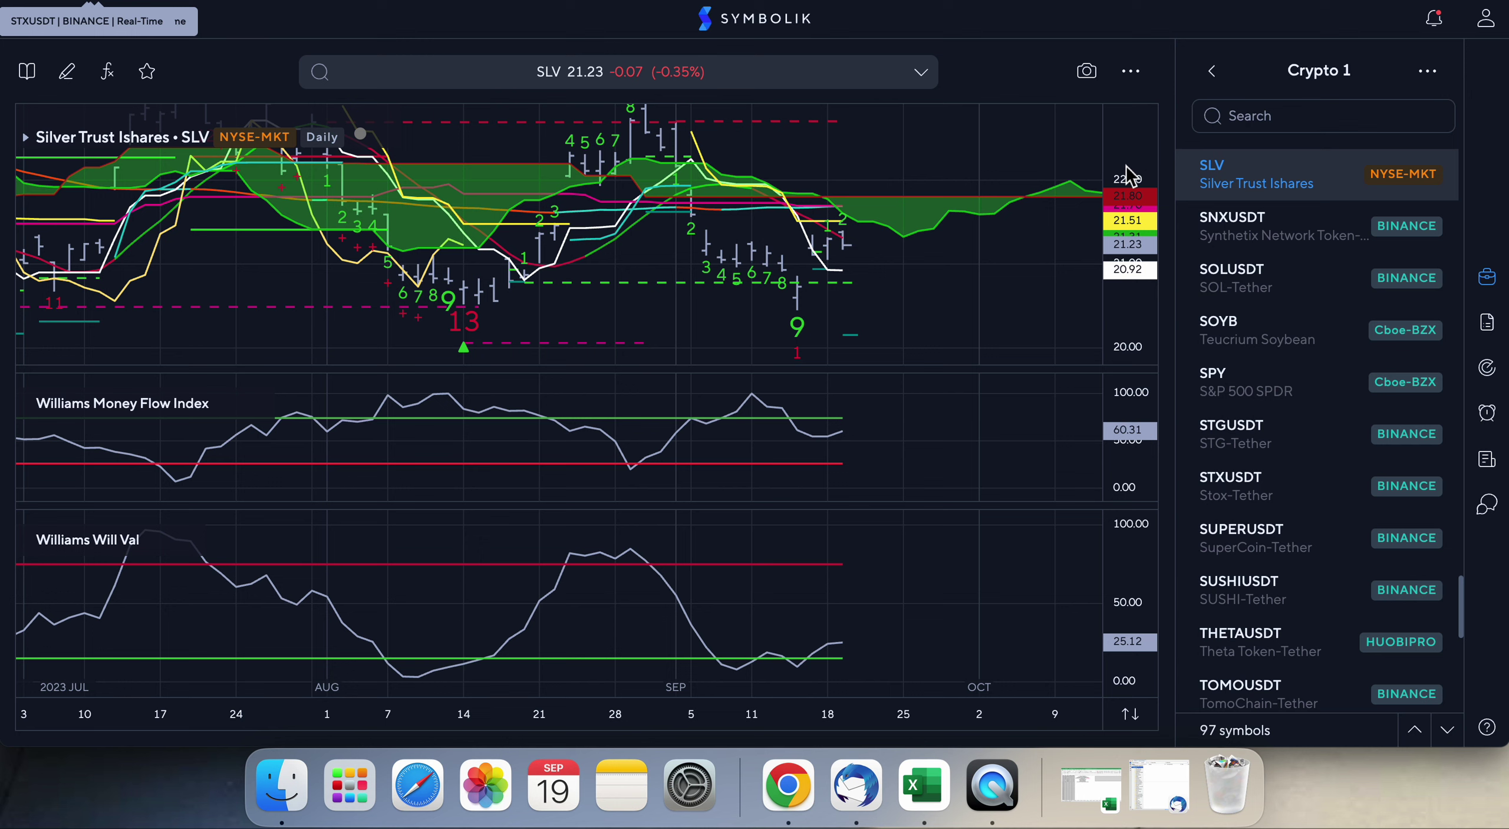
pyautogui.scroll(3, 1274, 313)
pyautogui.scroll(10, 1278, 320)
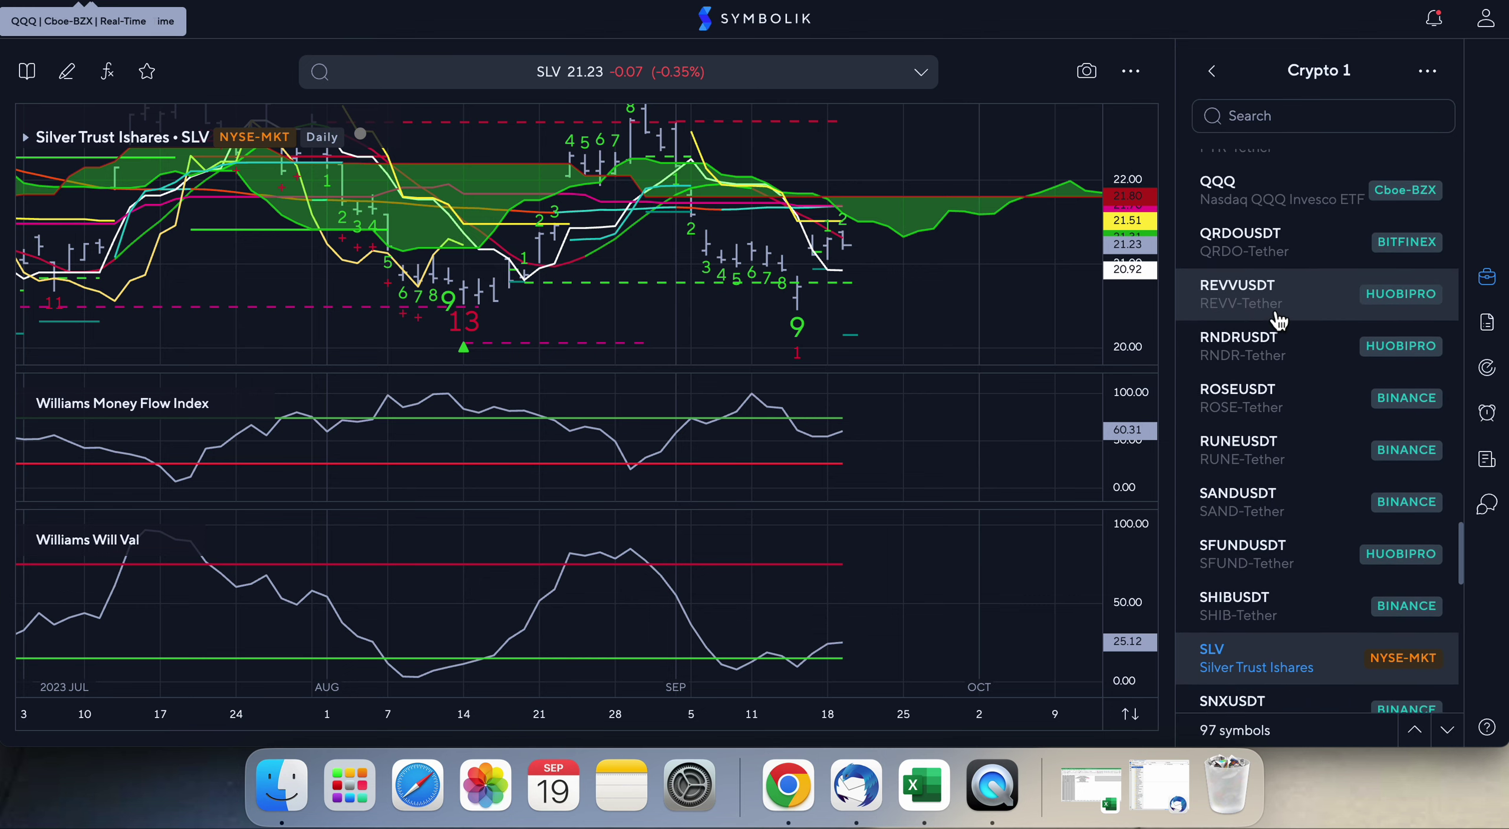
pyautogui.scroll(-5, 1278, 320)
# - Load and stretch the daily QQQ chart, then search for the symbol IWM
pyautogui.scroll(2, 1278, 320)
pyautogui.click(1207, 301)
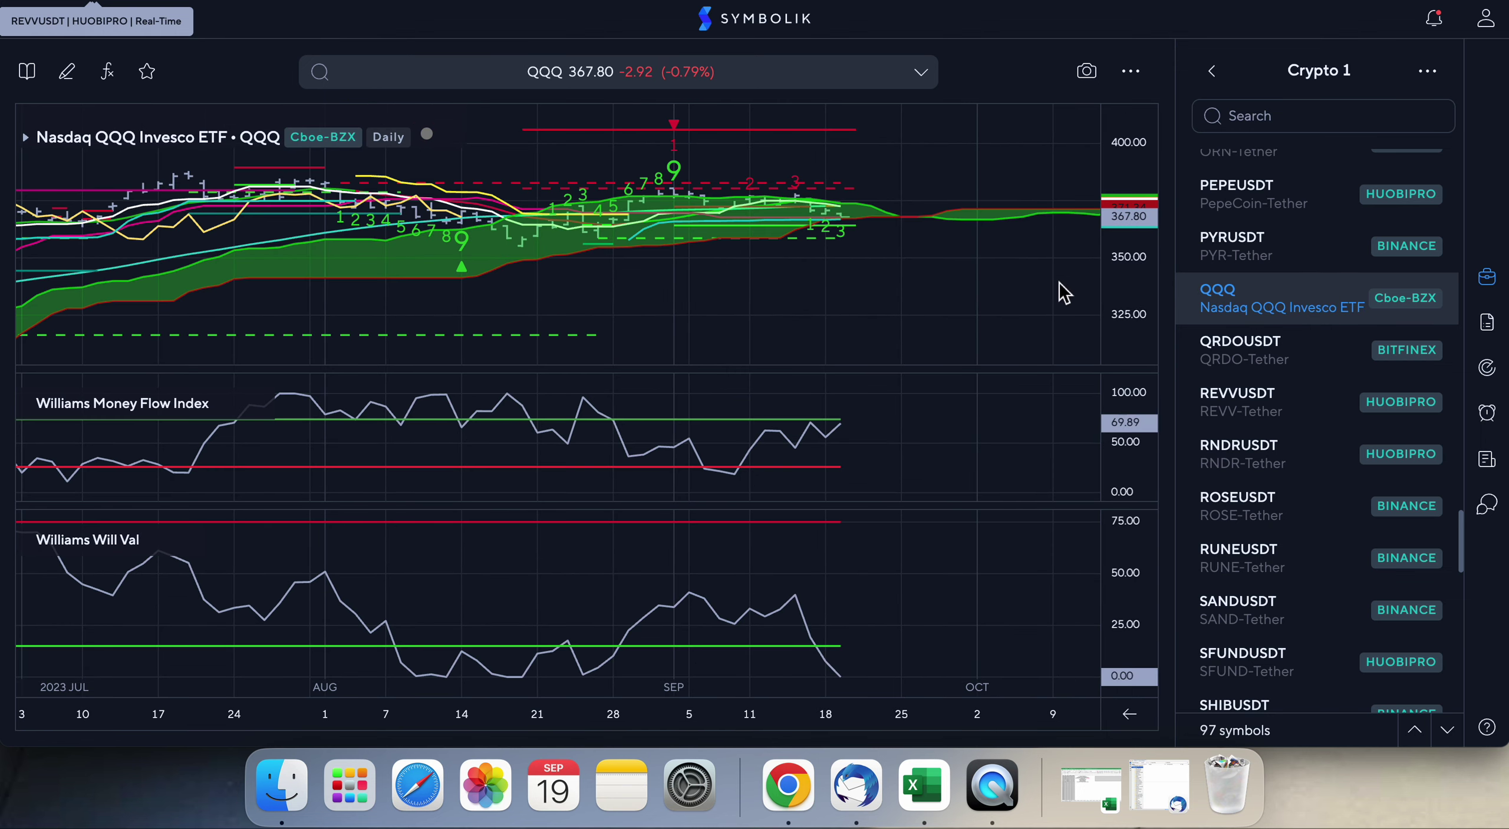
pyautogui.moveTo(1114, 298); pyautogui.dragTo(1123, 218)
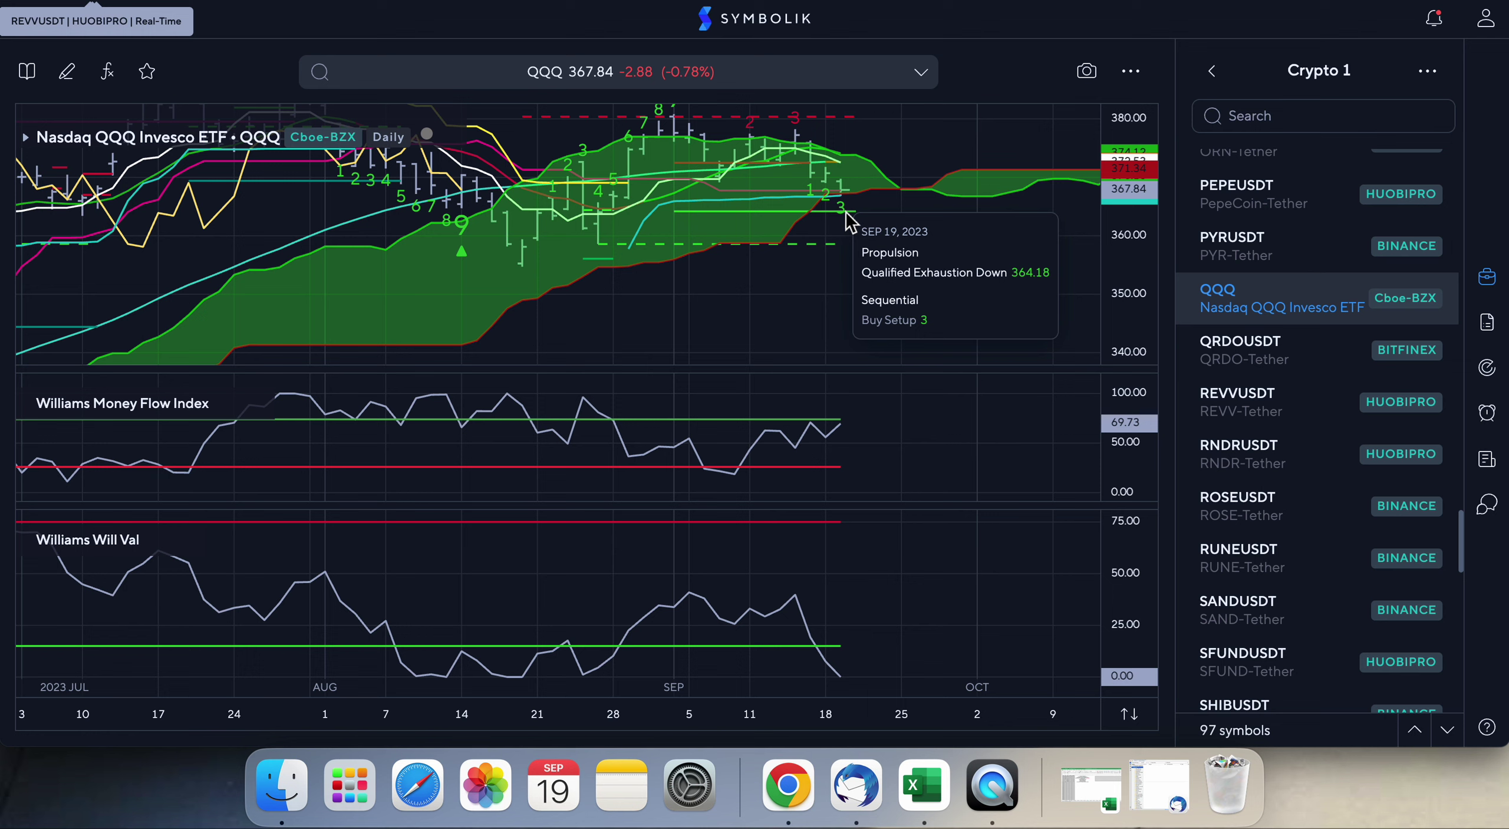
pyautogui.click(495, 82)
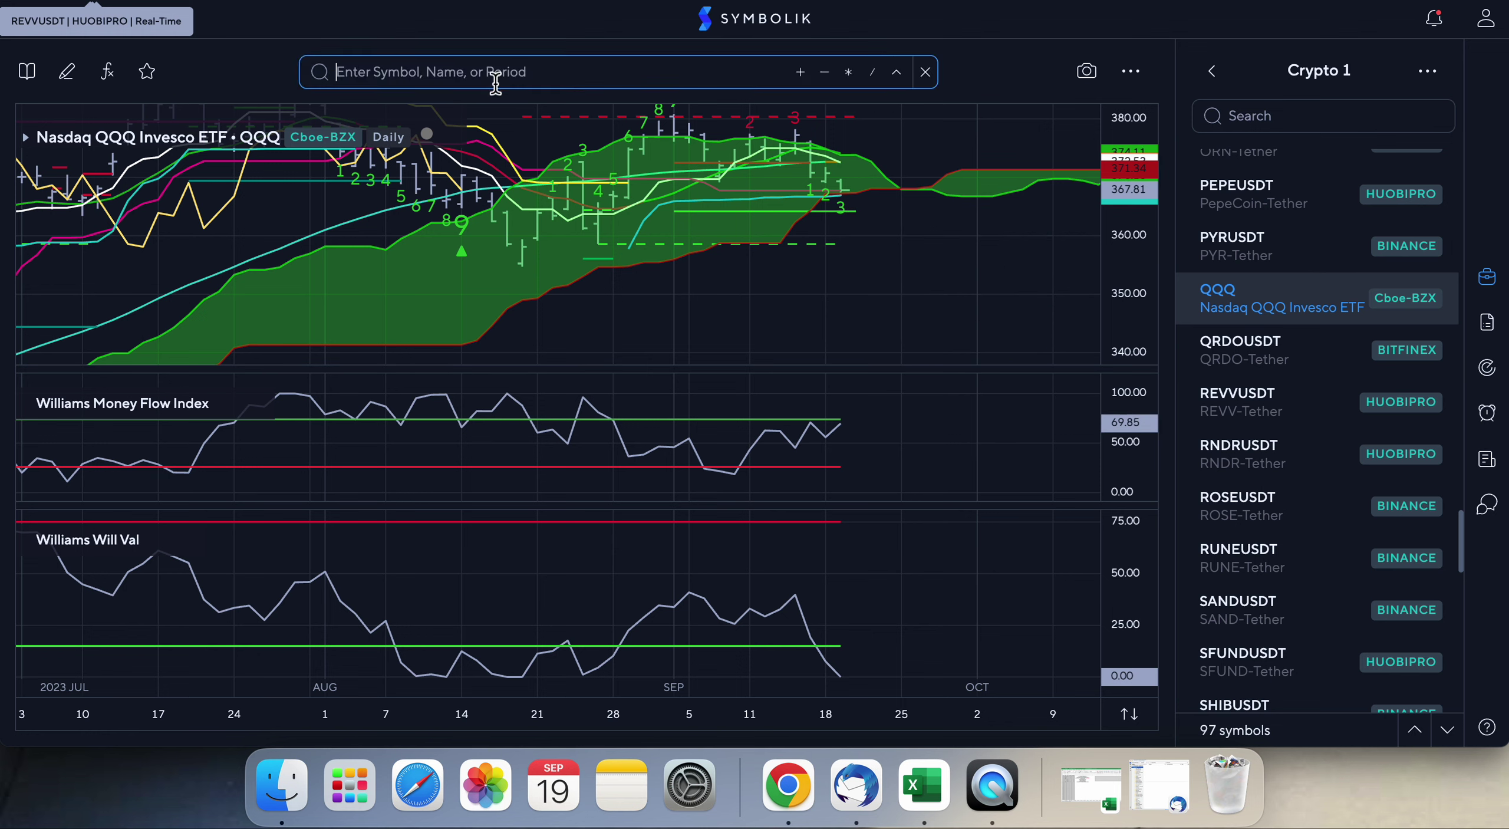
pyautogui.write('IWM')
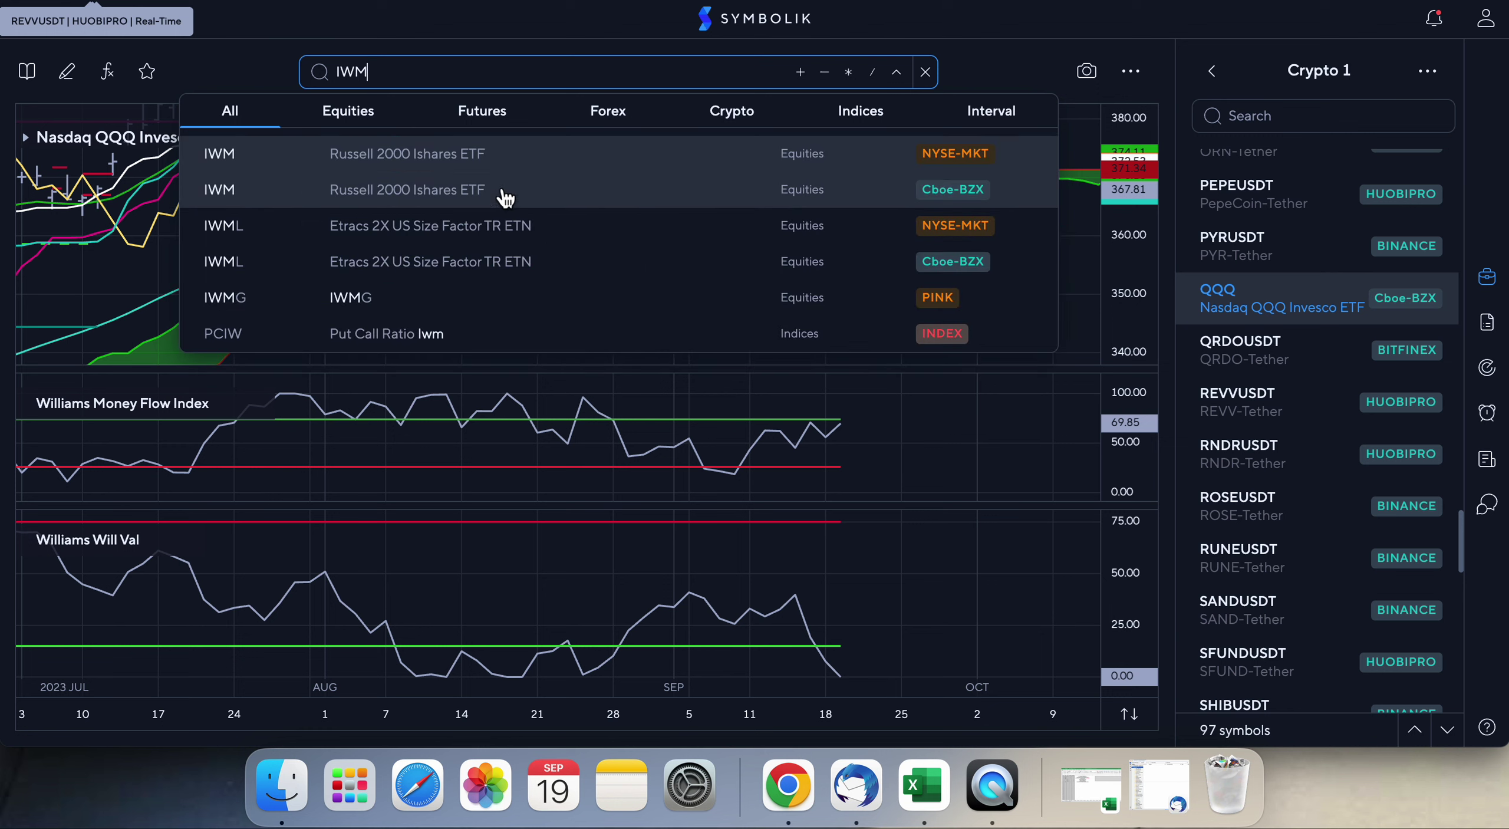
# - Load IWM from Cboe-BZX, zoom out to June–September and compress the price scale
pyautogui.click(425, 191)
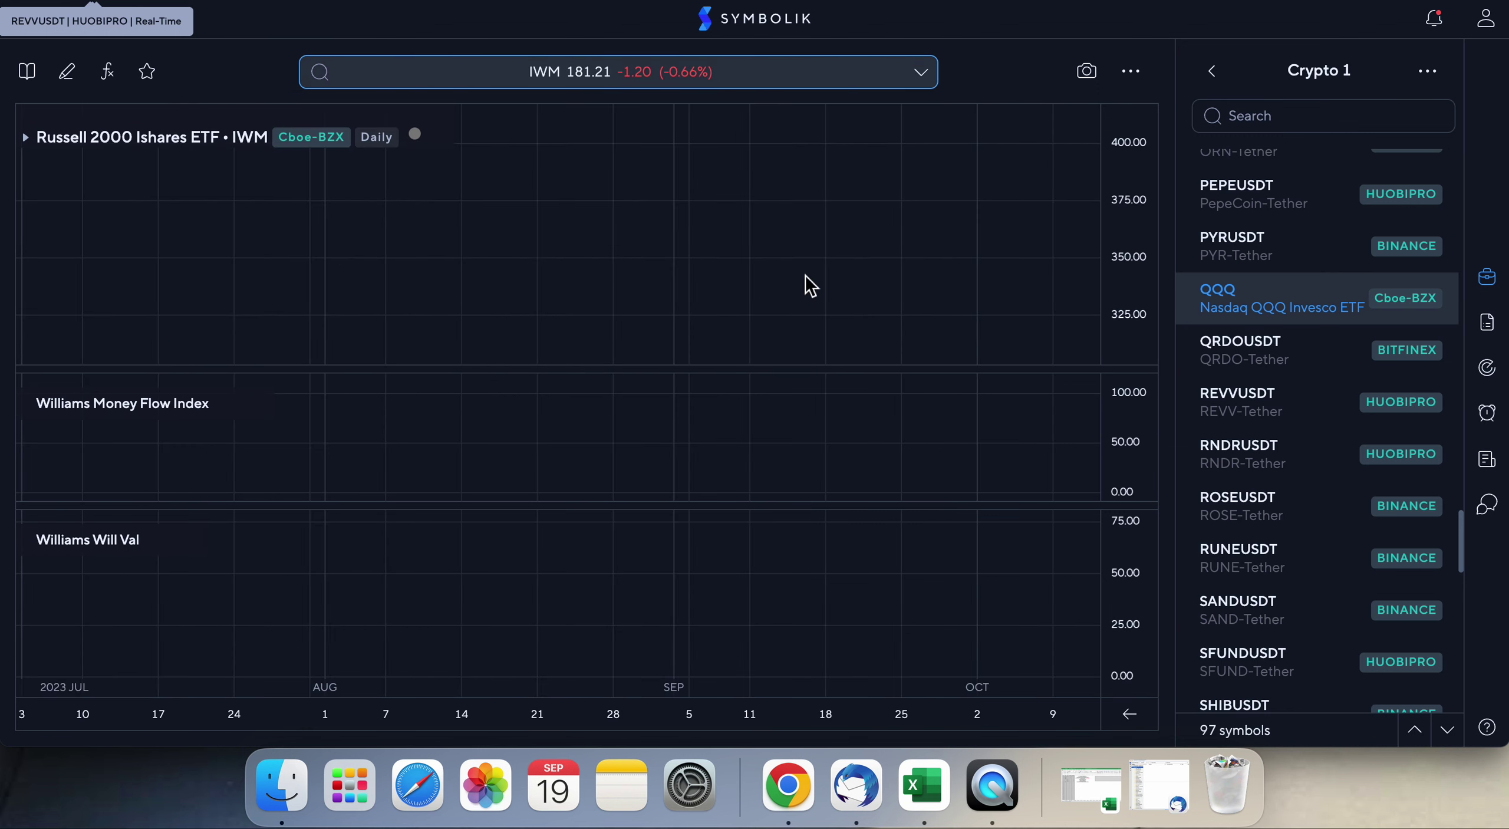
pyautogui.moveTo(1143, 292); pyautogui.dragTo(825, 229)
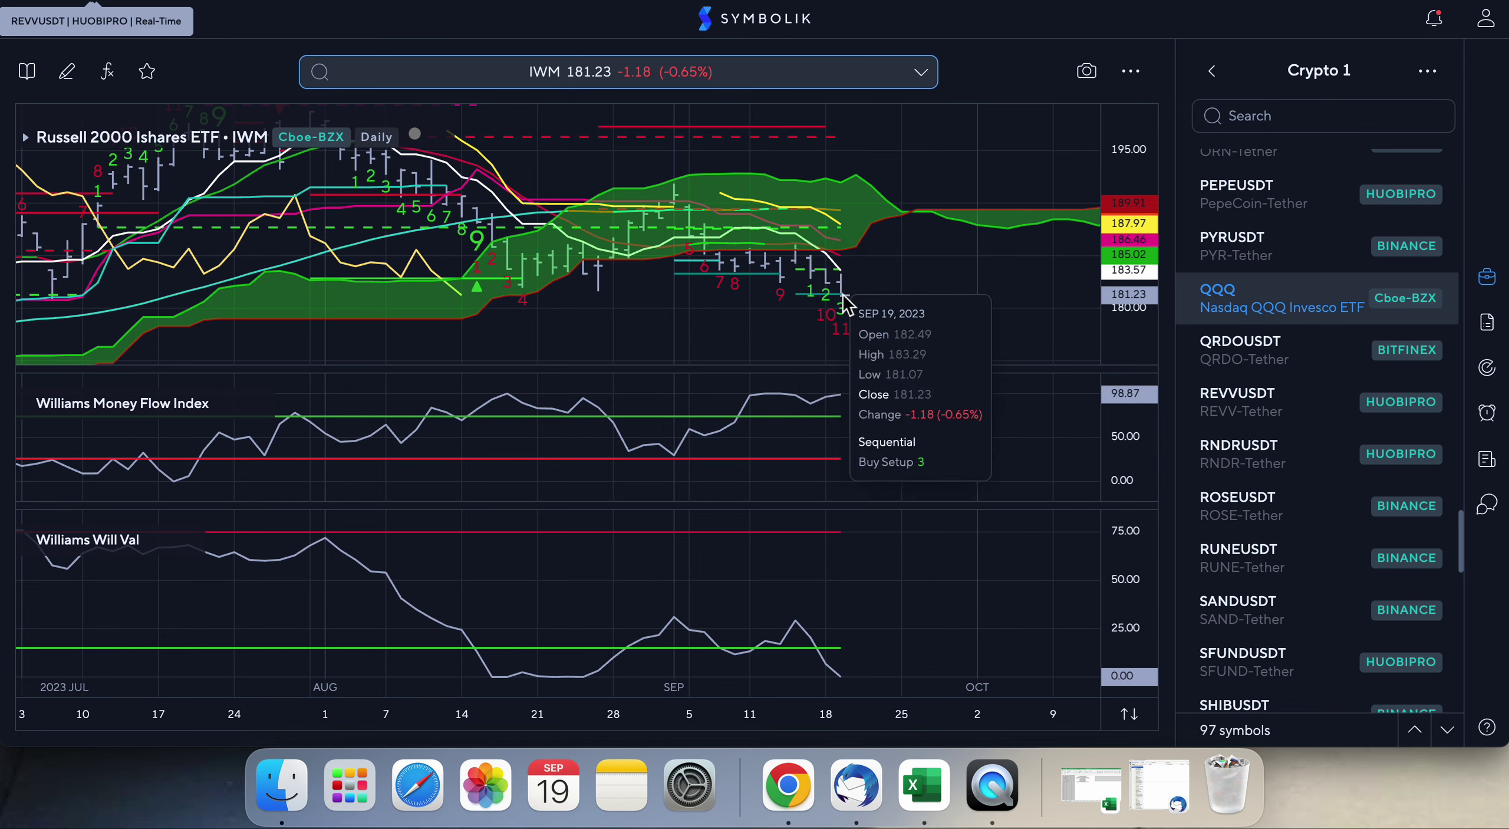
pyautogui.scroll(-3, 884, 295)
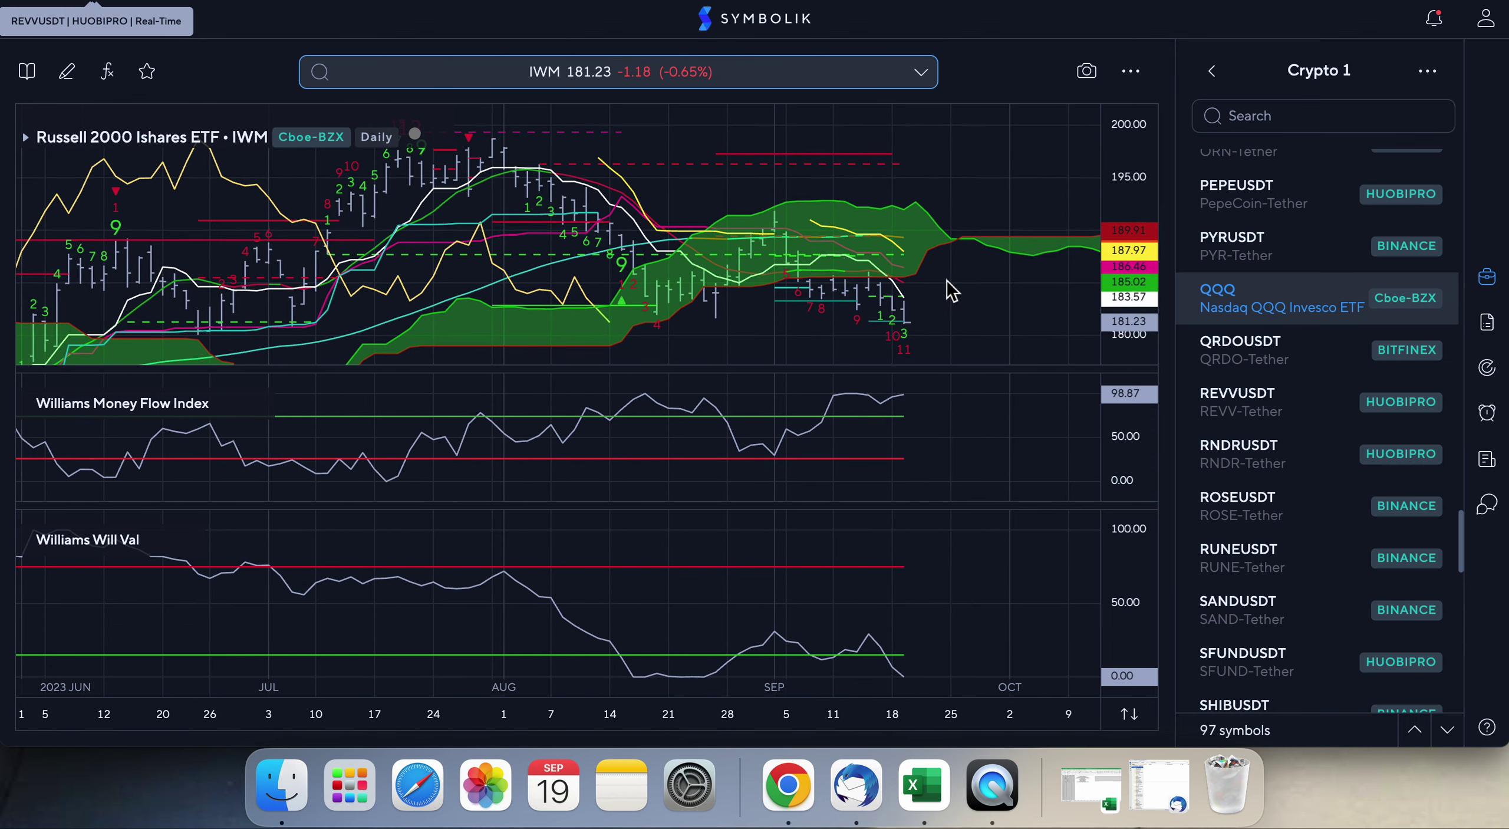
pyautogui.moveTo(428, 175)
pyautogui.moveTo(908, 407)
pyautogui.moveTo(1132, 160); pyautogui.dragTo(1136, 172)
pyautogui.click(921, 72)
# - Switch IWM to Weekly bars and rescale the price pane to show down to 160
pyautogui.click(881, 460)
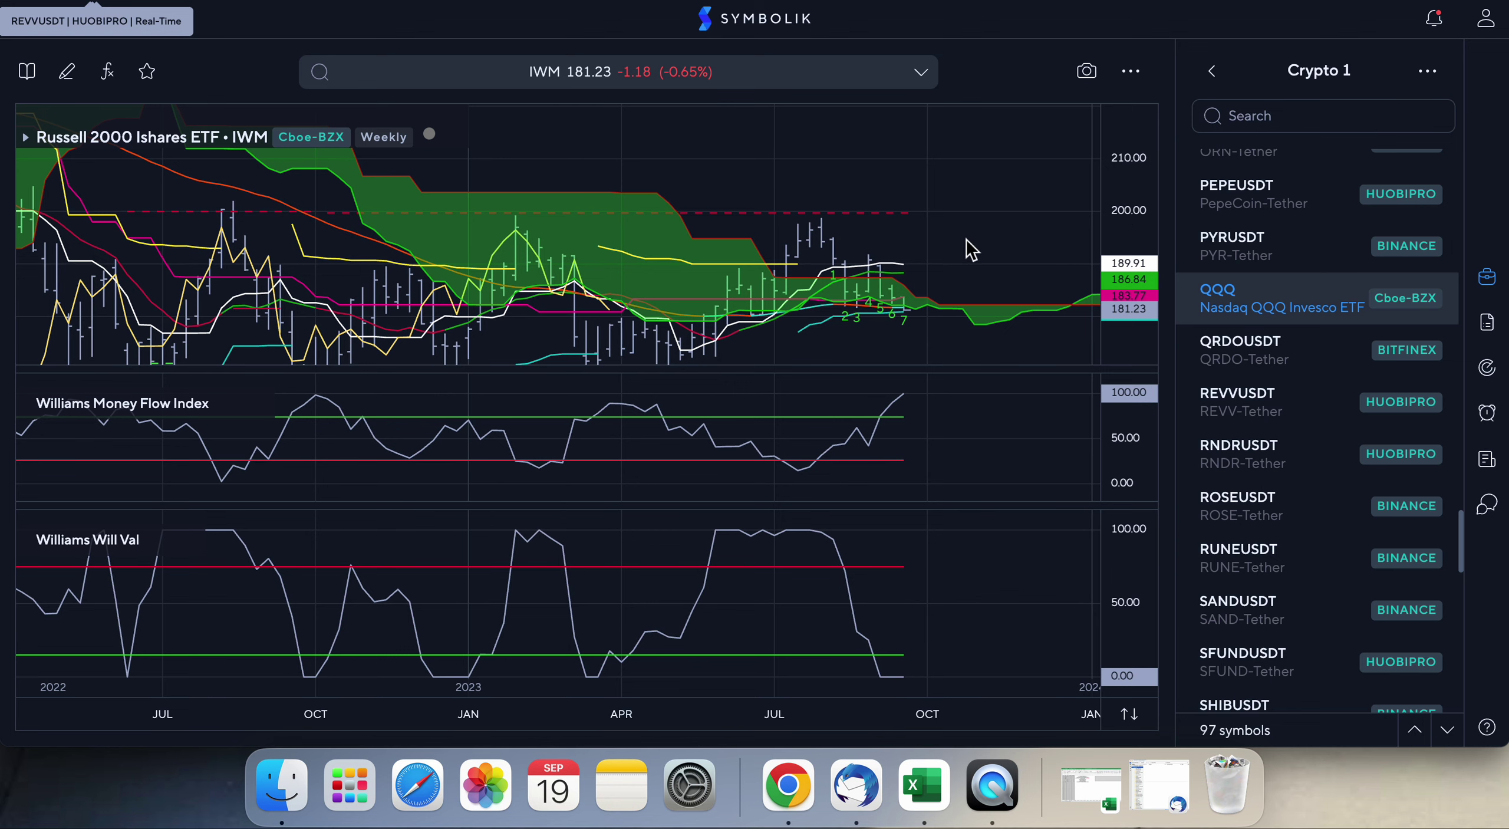
pyautogui.moveTo(971, 245); pyautogui.dragTo(971, 203)
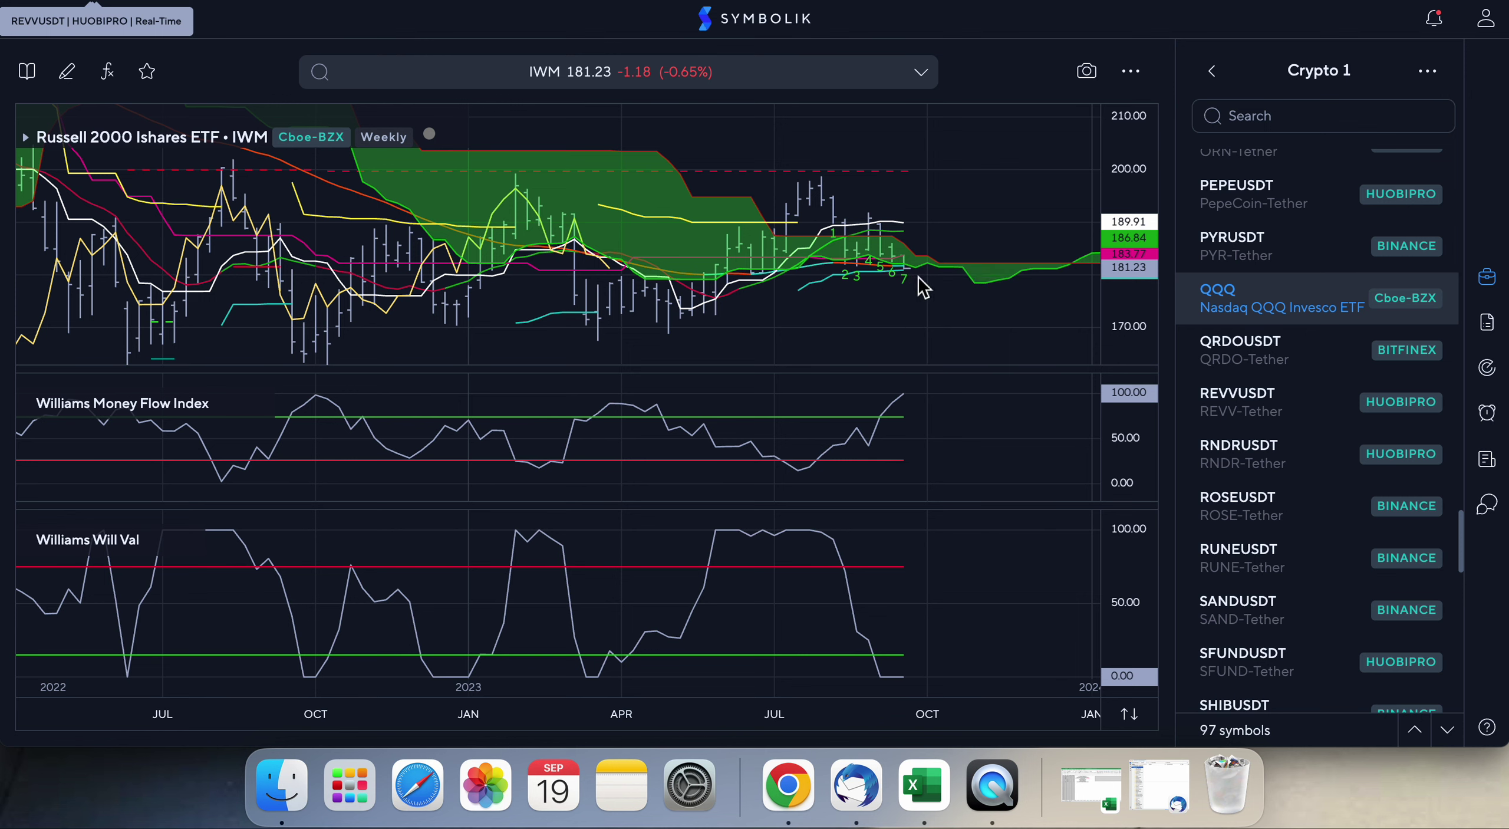
pyautogui.moveTo(908, 277)
pyautogui.moveTo(988, 306)
pyautogui.moveTo(1122, 162)
pyautogui.mouseDown()
pyautogui.moveTo(1128, 199)
pyautogui.moveTo(1126, 172)
pyautogui.mouseUp()
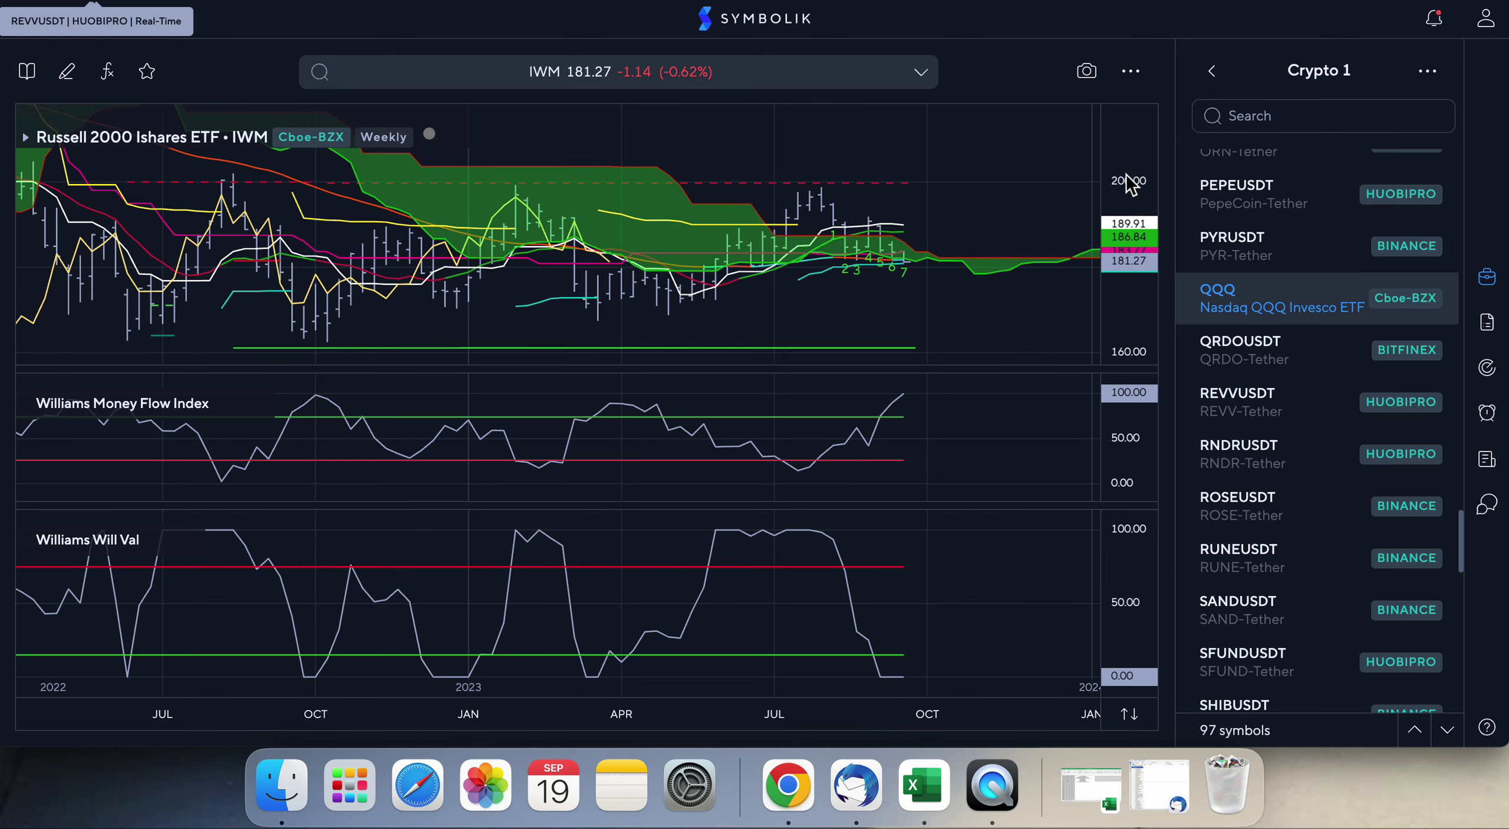
pyautogui.moveTo(1132, 325); pyautogui.dragTo(1132, 327)
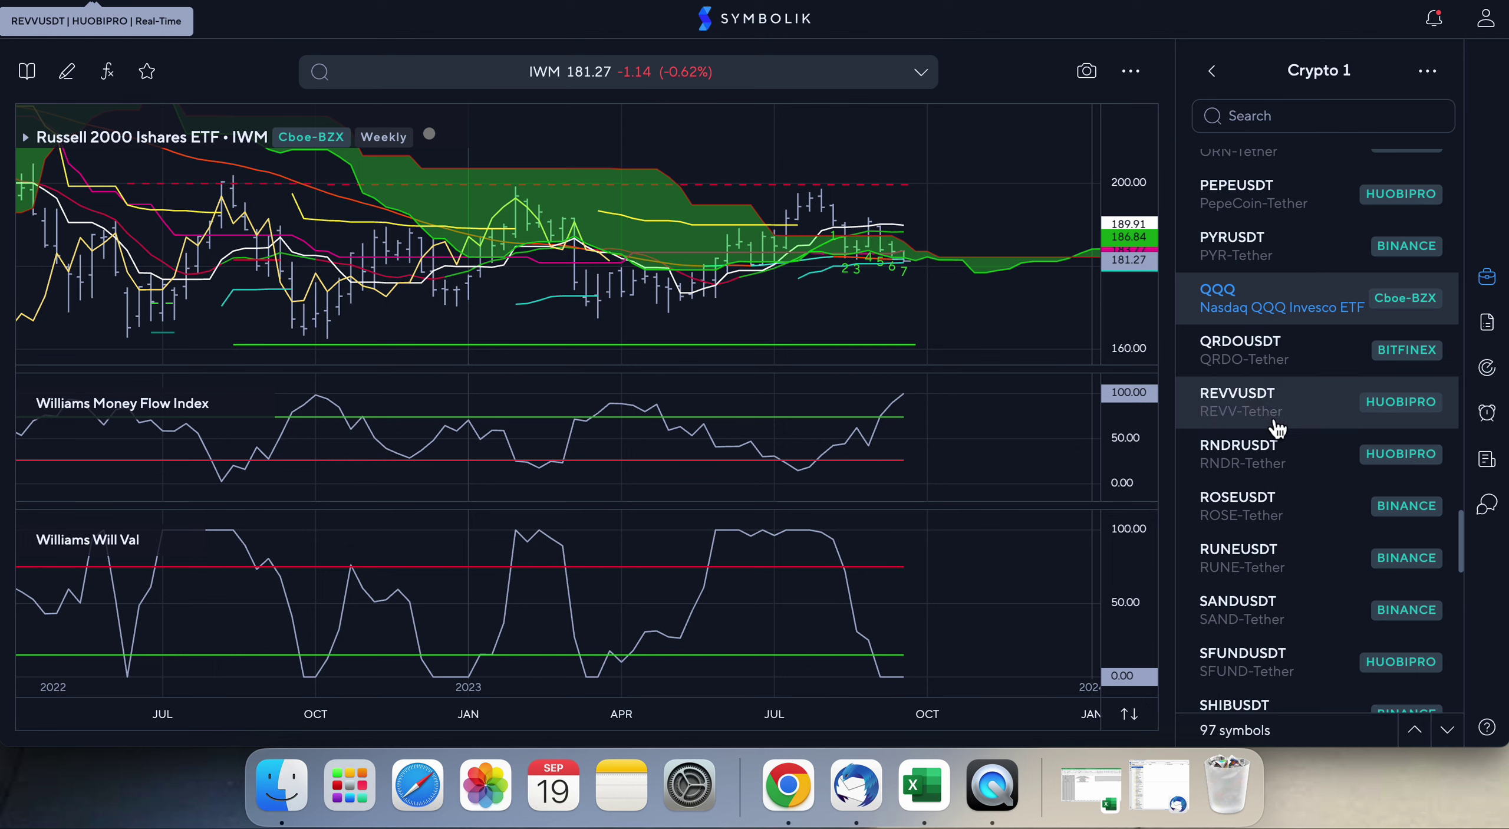
pyautogui.scroll(5, 1277, 428)
pyautogui.scroll(12, 1277, 428)
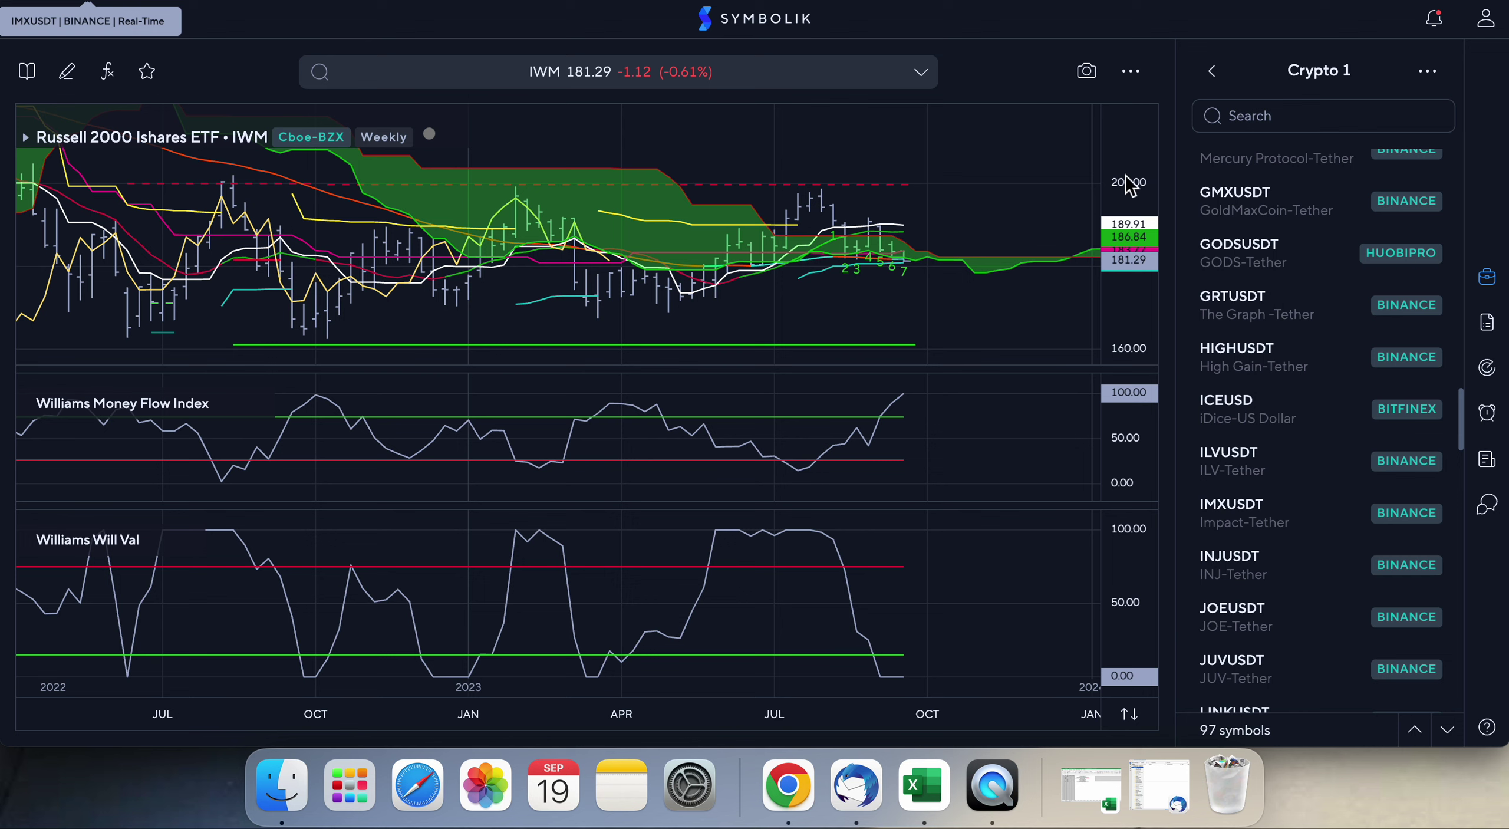
# - Open the 1A 9 WK BUY PERFECTION scan and chart ENJUSDT from its results
pyautogui.click(1491, 371)
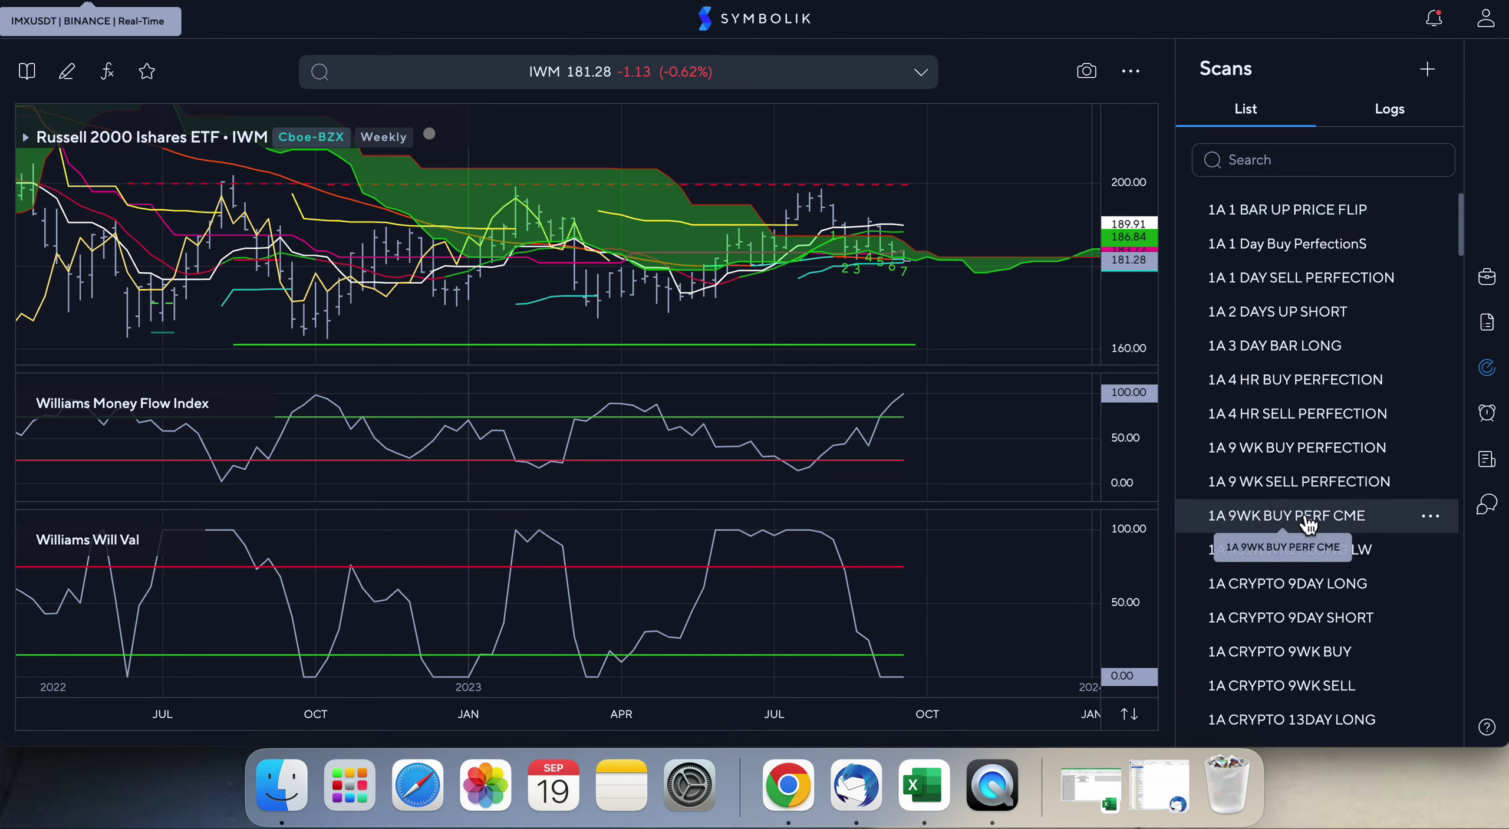
pyautogui.click(1272, 451)
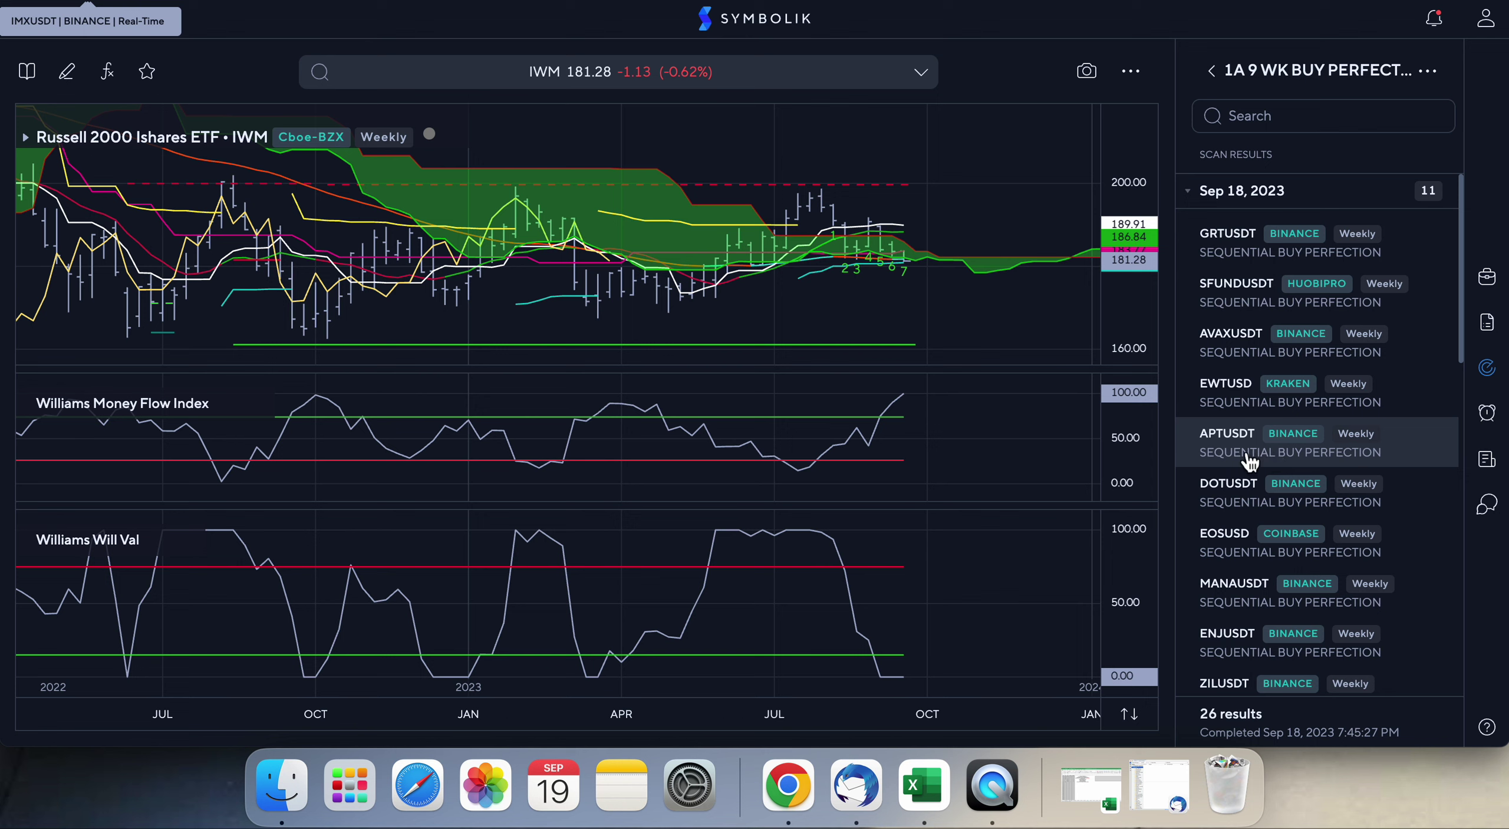
pyautogui.scroll(-3, 1290, 531)
pyautogui.click(1242, 548)
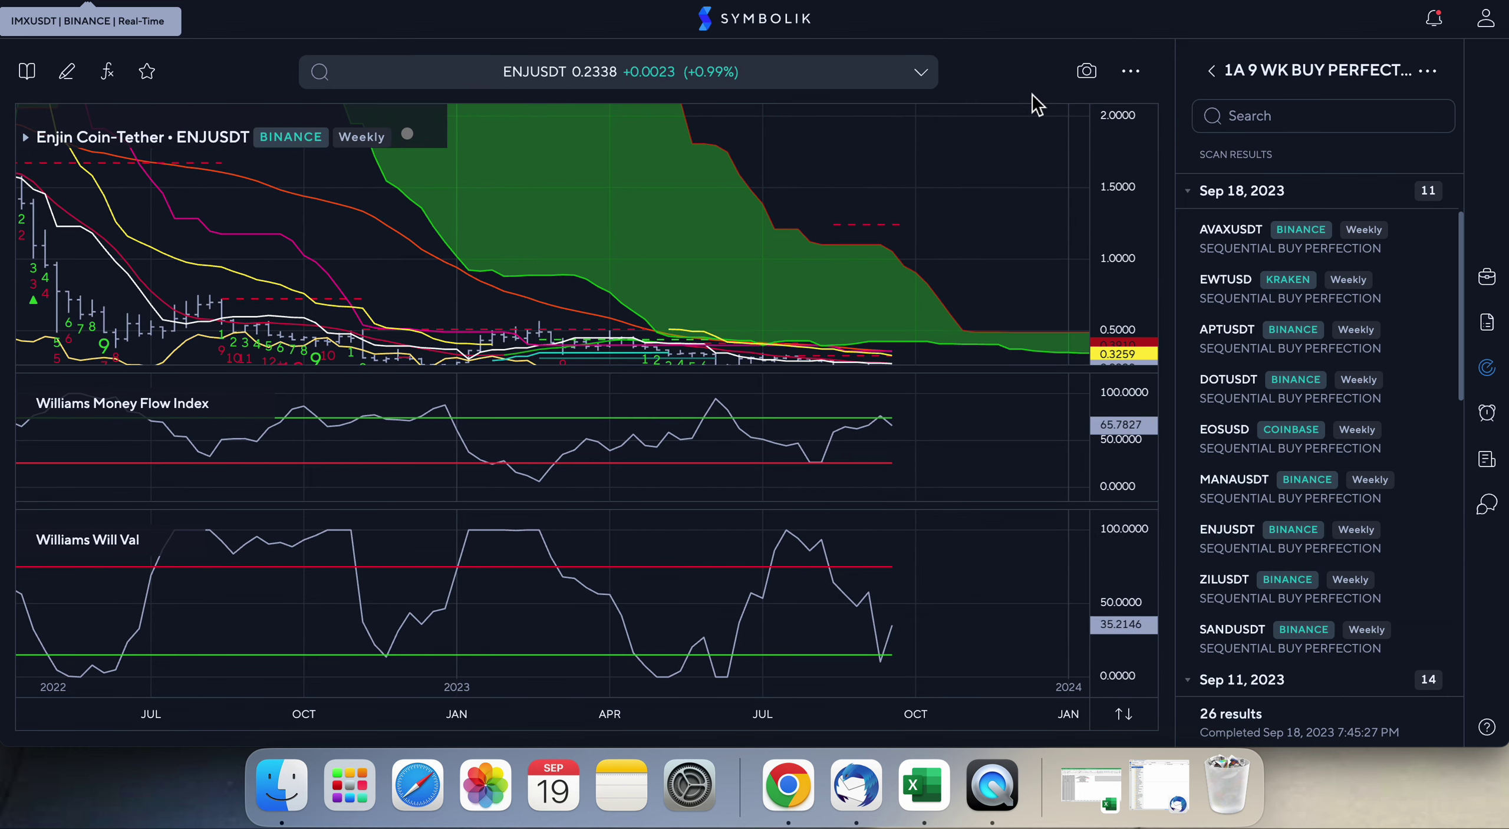
# - Zoom and pan the weekly ENJUSDT chart to focus on 2023 onward
pyautogui.moveTo(883, 304)
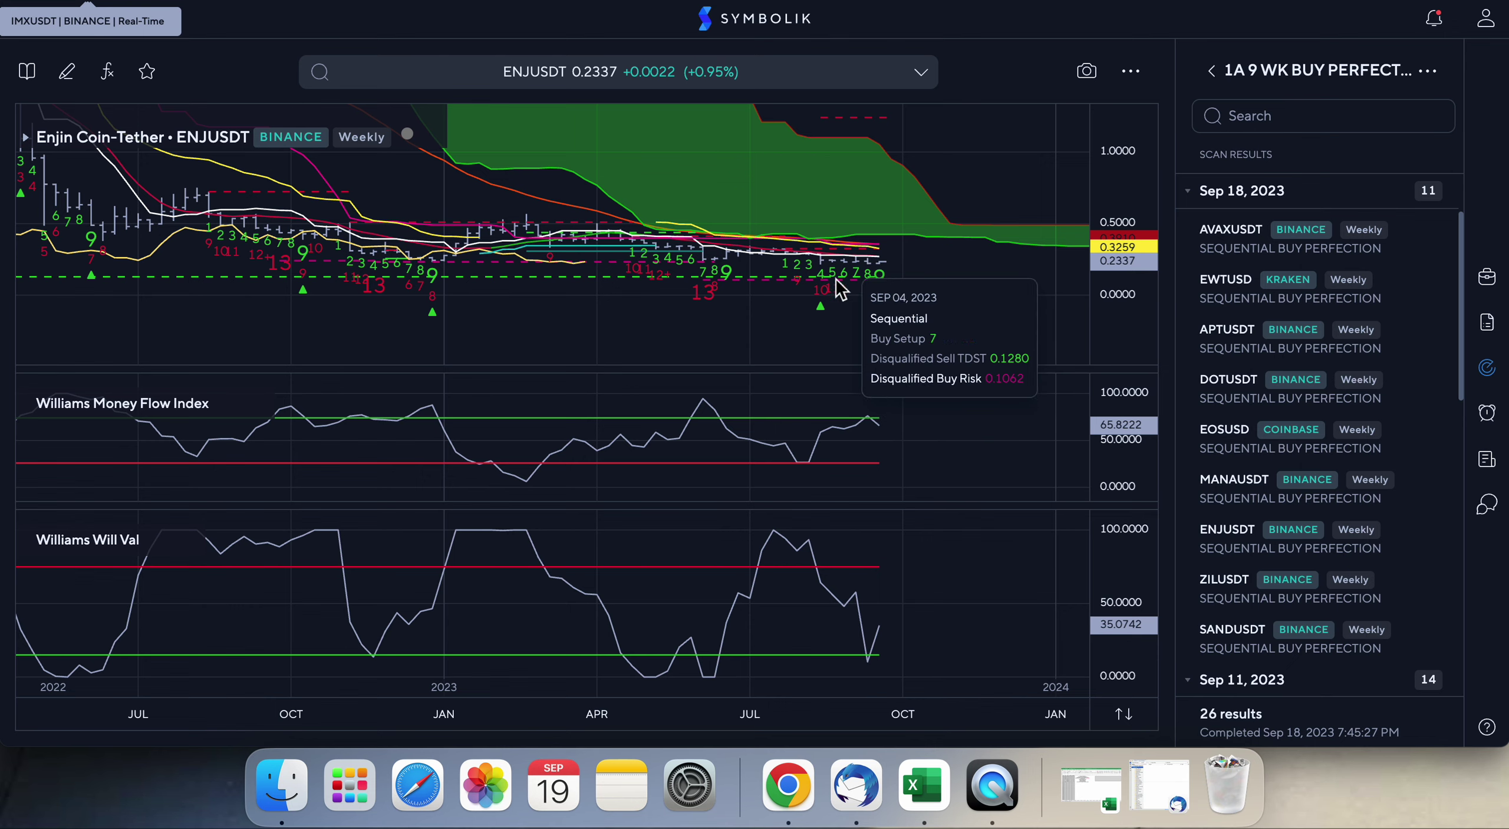
pyautogui.scroll(-3, 721, 283)
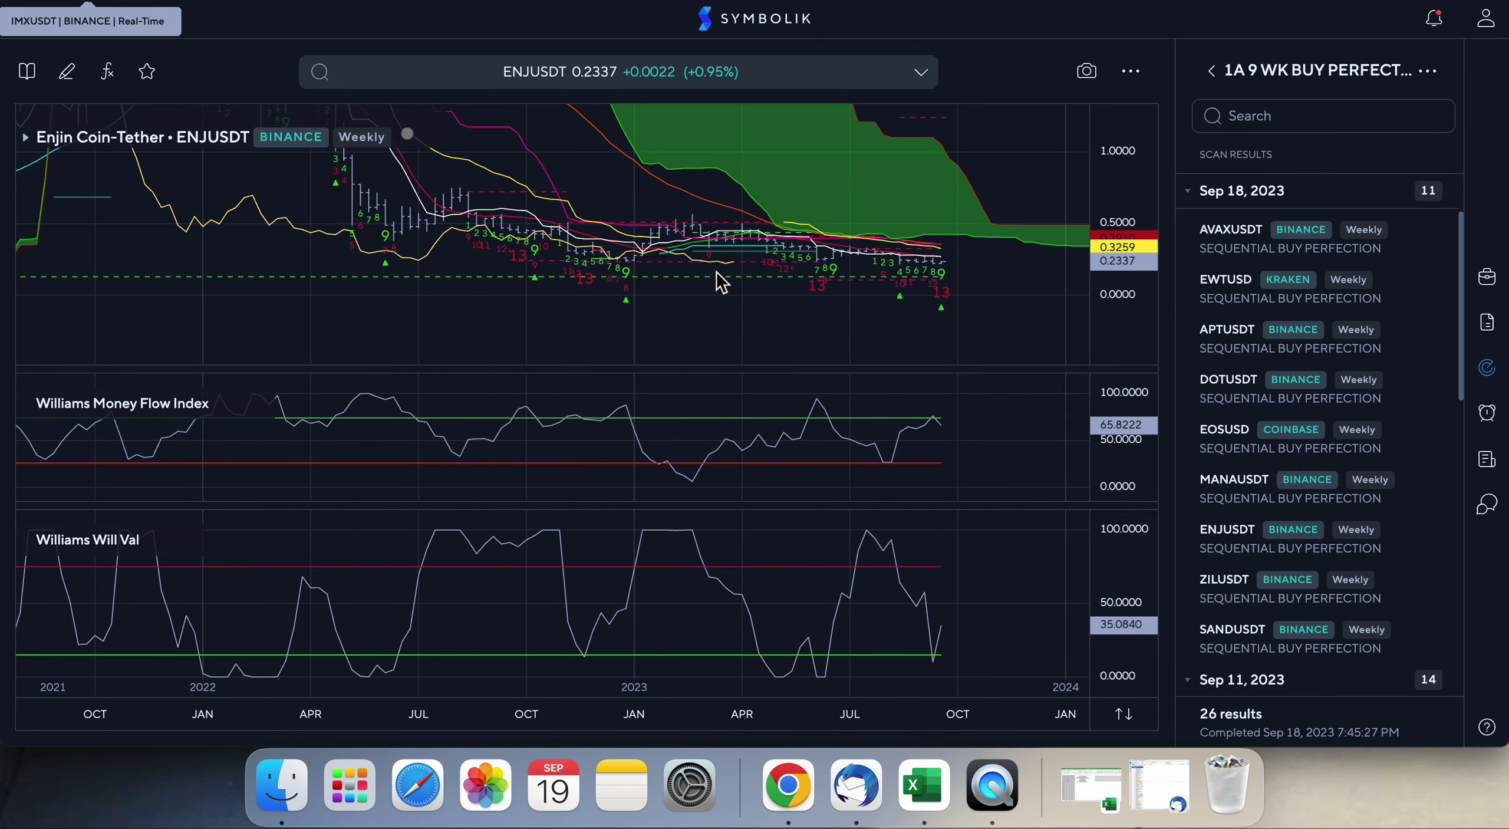
pyautogui.scroll(5, 721, 283)
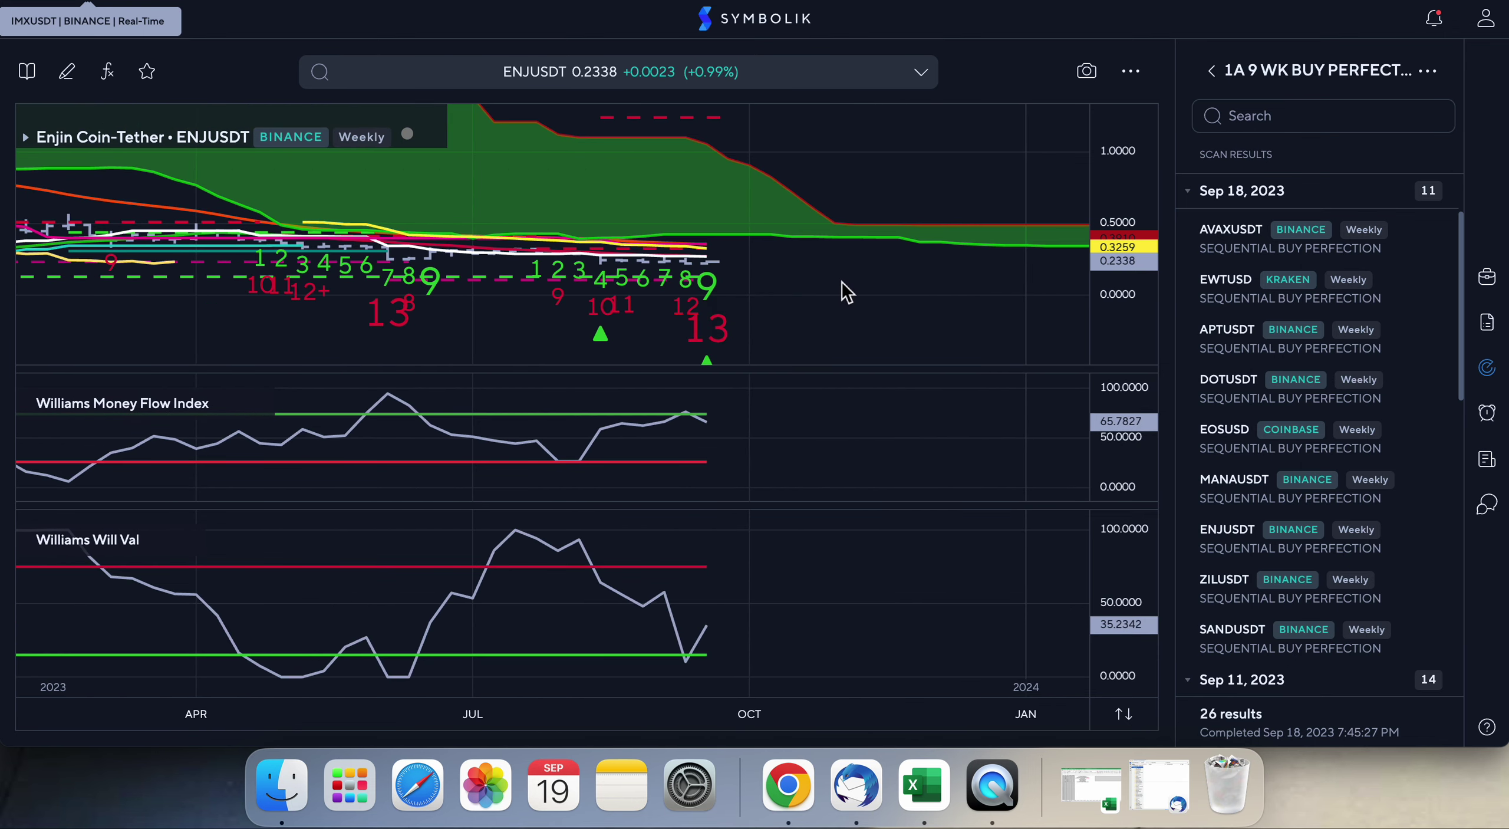
pyautogui.moveTo(843, 283); pyautogui.dragTo(864, 242)
pyautogui.moveTo(734, 225)
# - Put ENJUSDT on daily bars and compress the price axis to span about 0.2000–0.3000
pyautogui.click(921, 72)
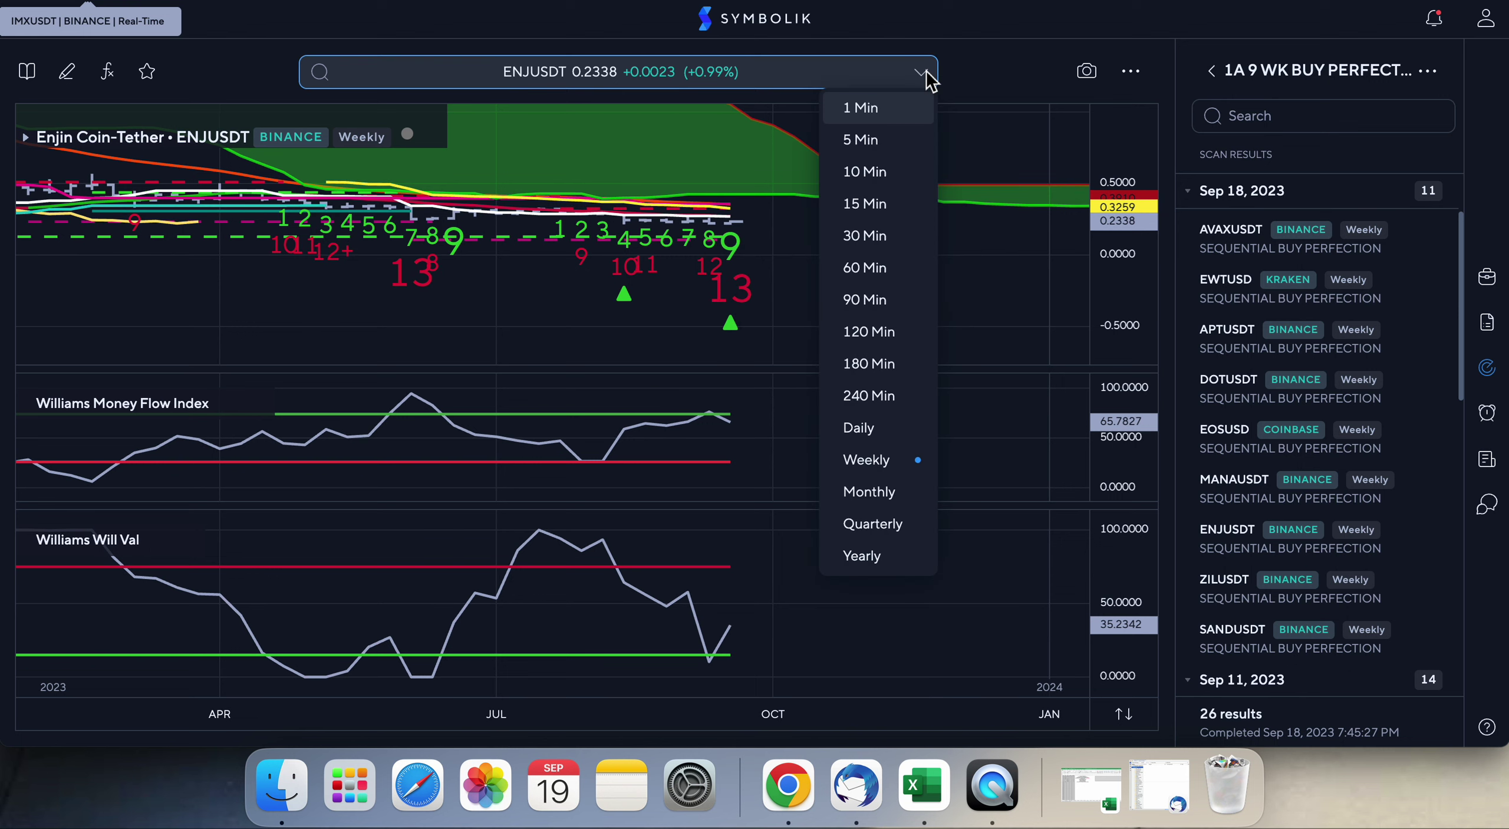
pyautogui.click(859, 428)
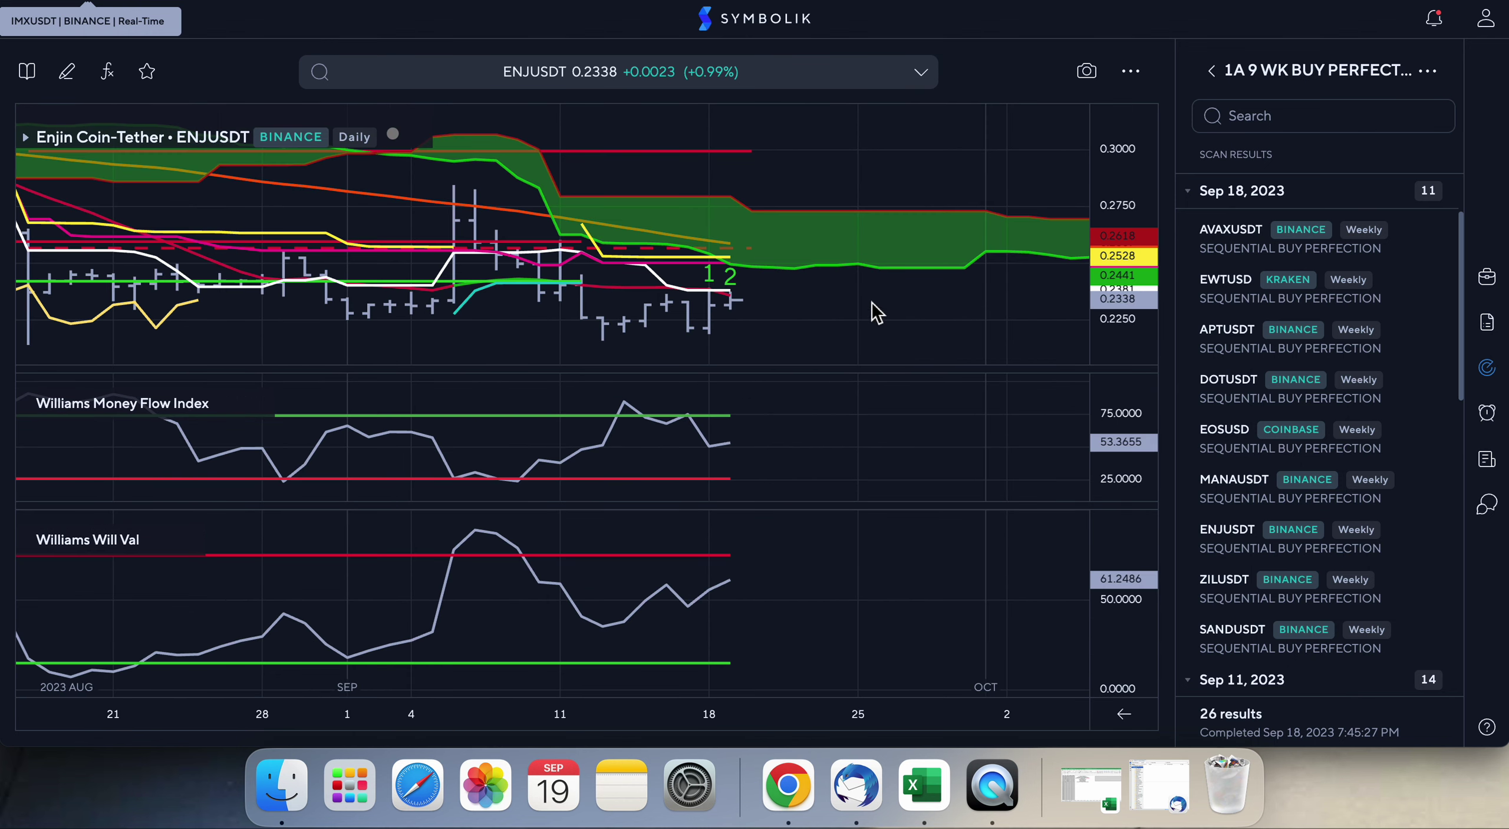
pyautogui.moveTo(746, 304)
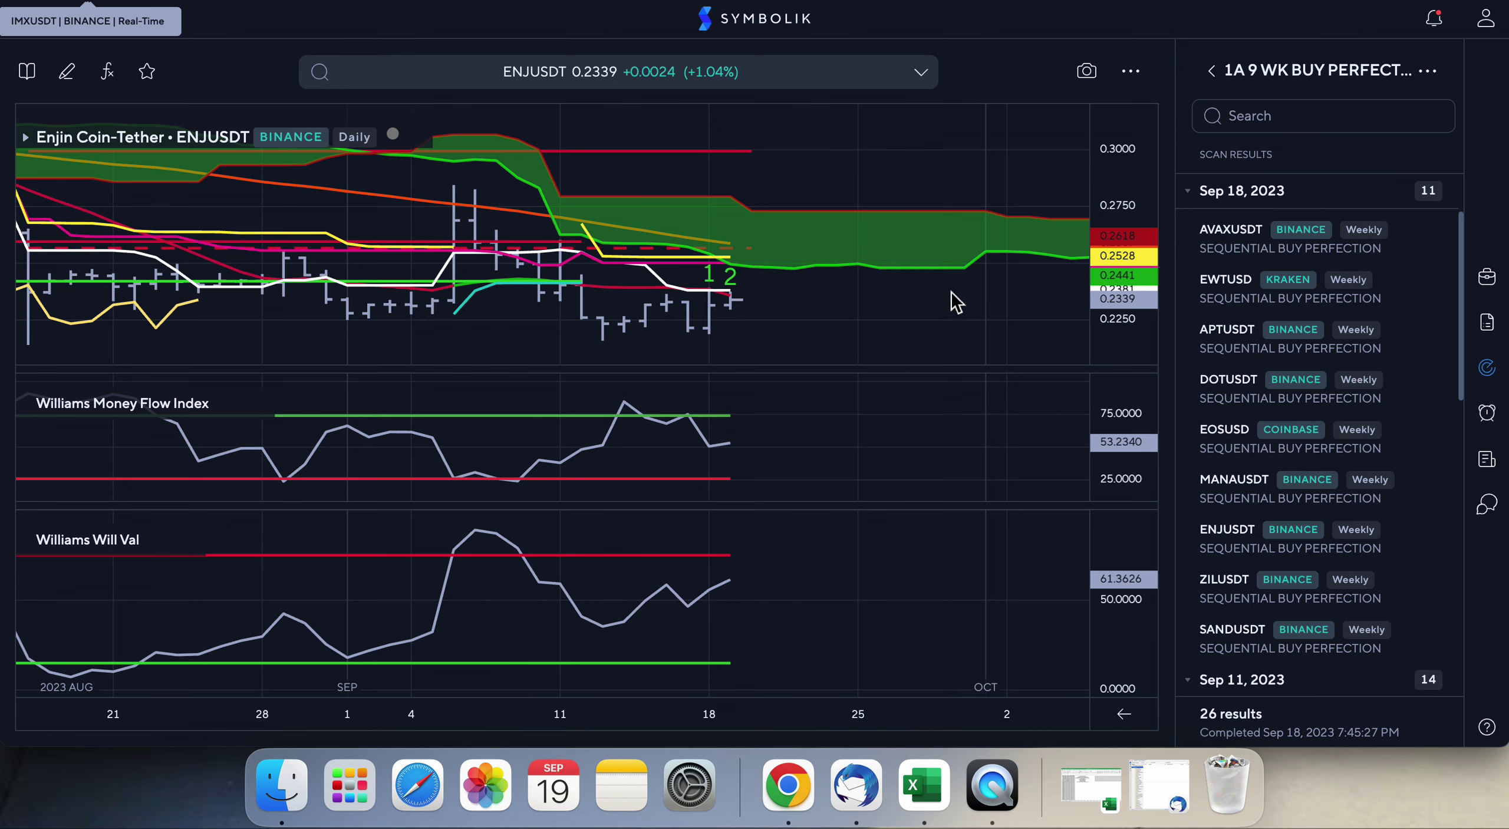
pyautogui.moveTo(1125, 194)
pyautogui.mouseDown()
pyautogui.moveTo(1124, 265)
pyautogui.moveTo(1120, 206)
pyautogui.mouseUp()
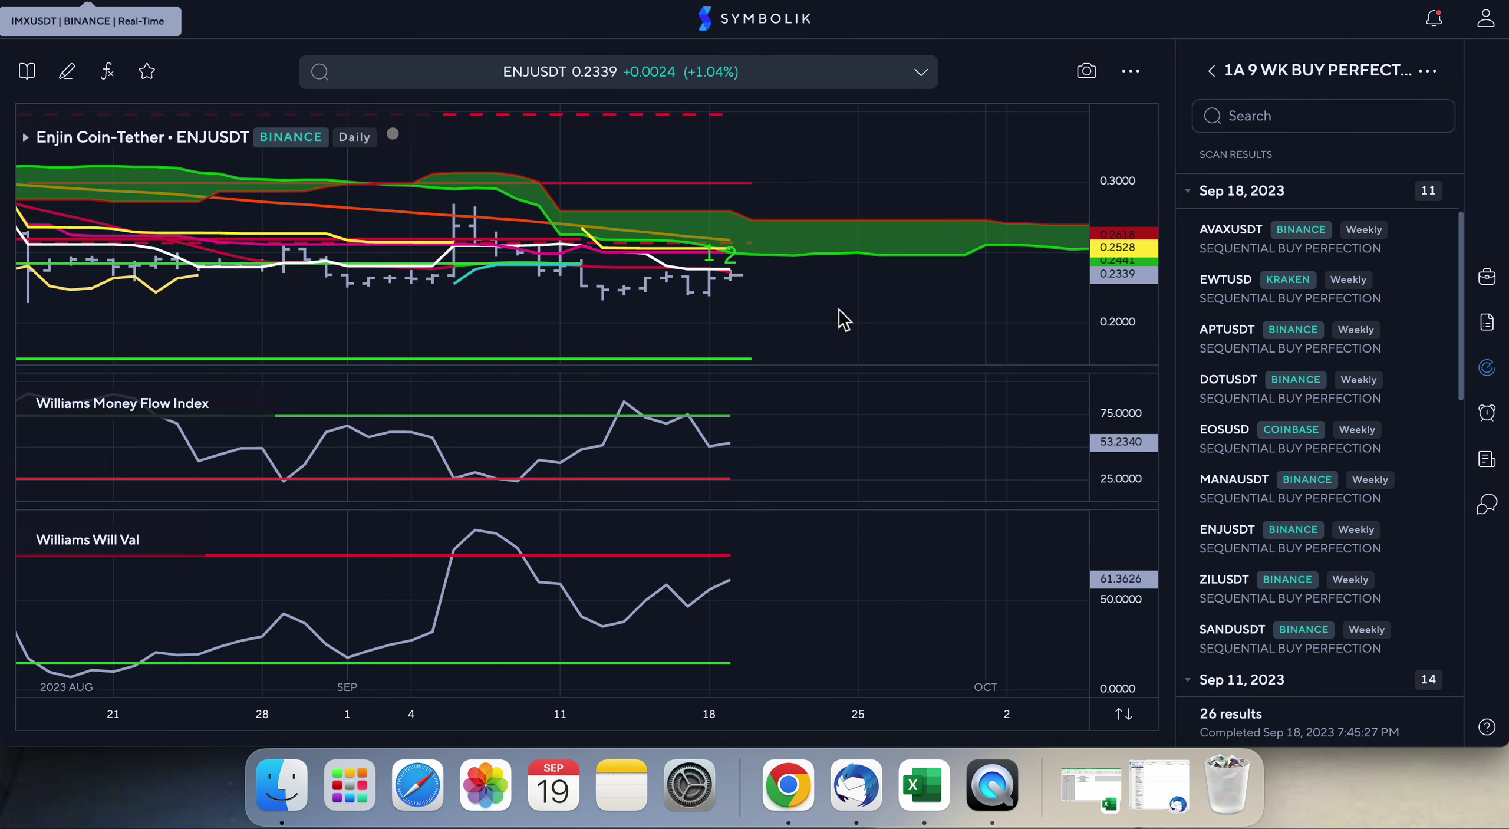
pyautogui.scroll(-2, 839, 313)
pyautogui.moveTo(742, 347)
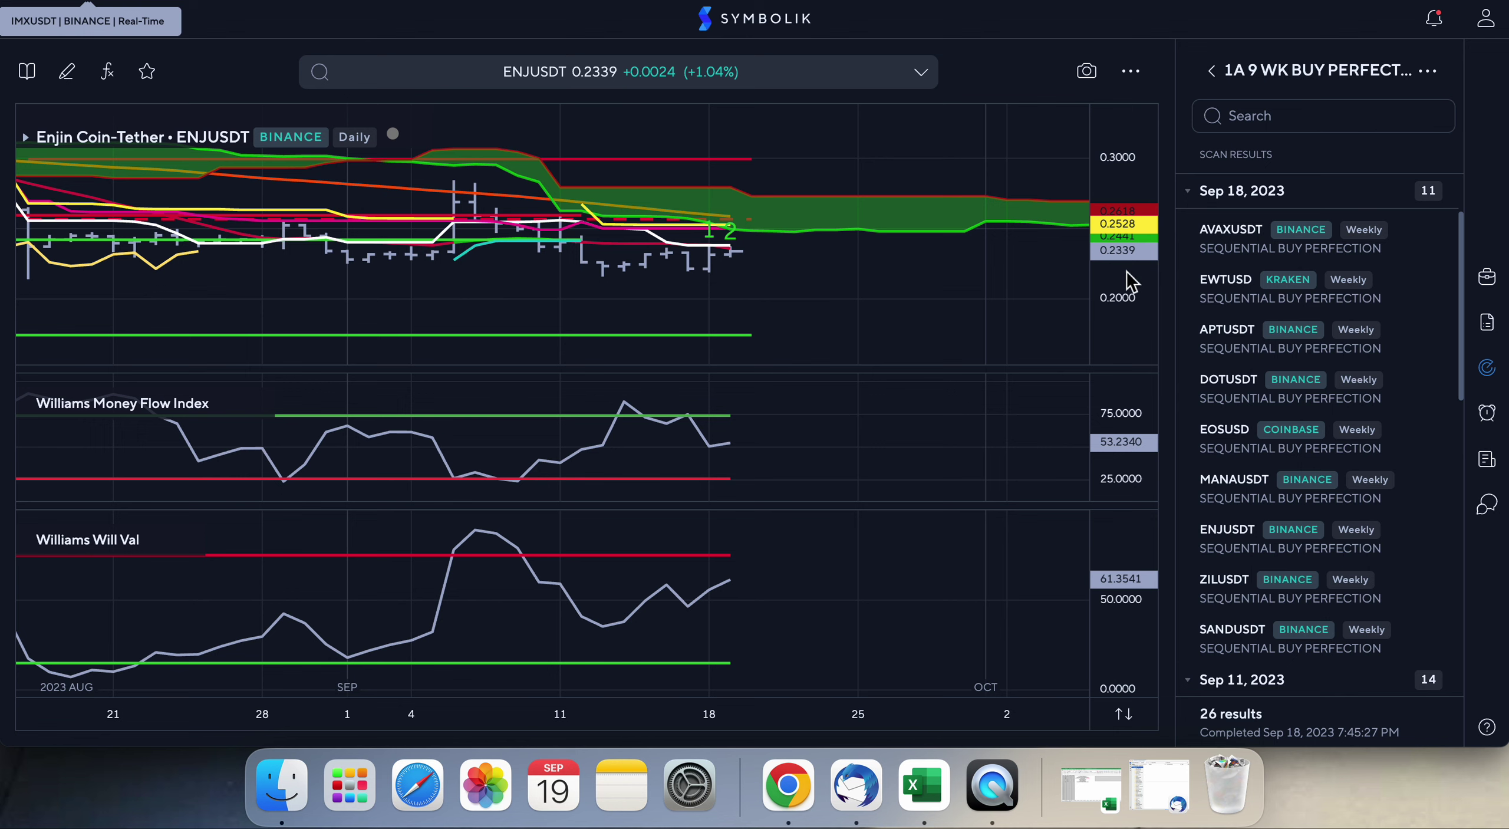
pyautogui.scroll(2, 1127, 247)
pyautogui.moveTo(1128, 200); pyautogui.dragTo(1127, 215)
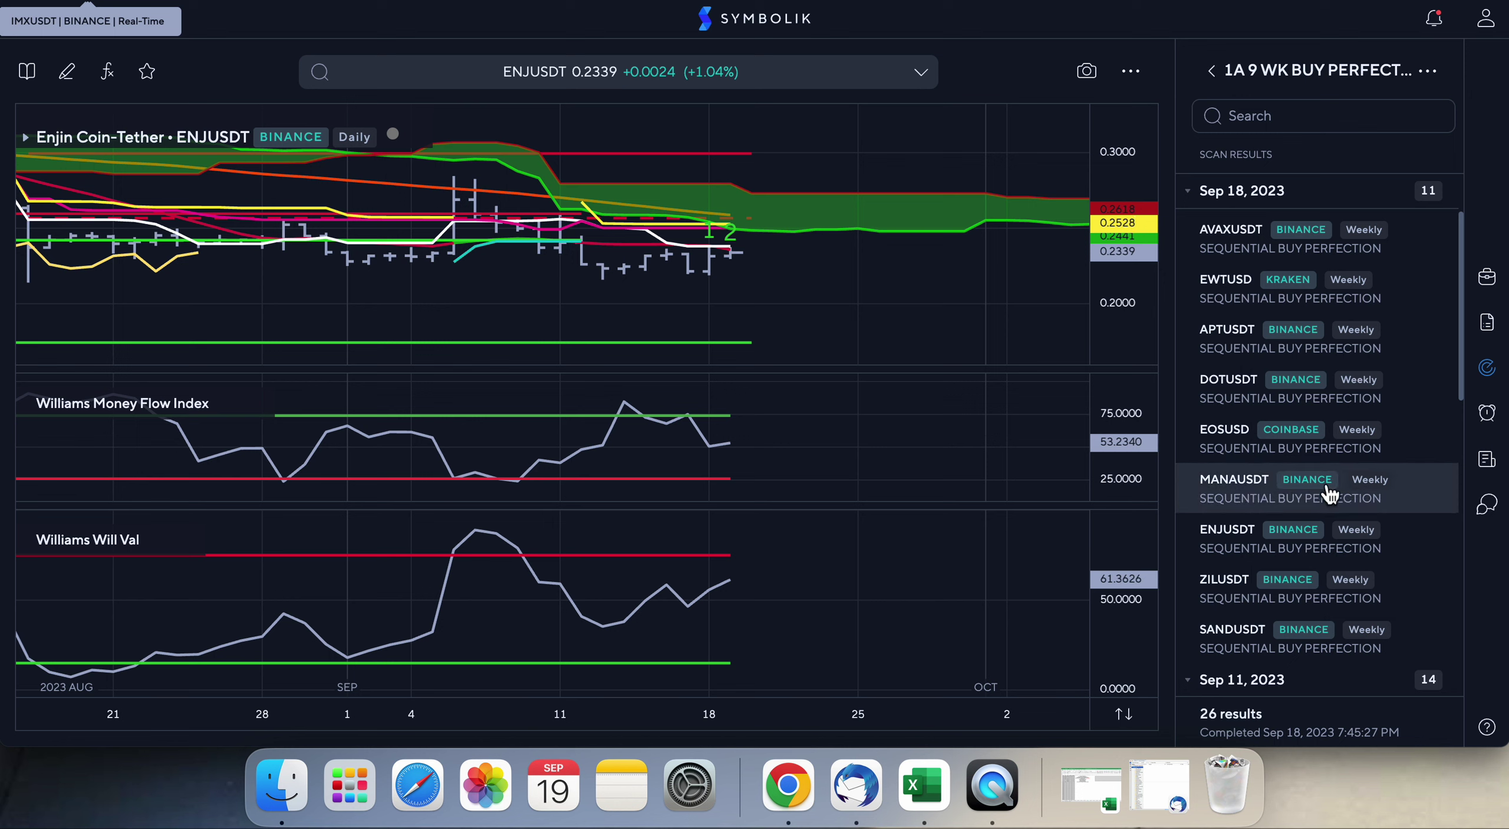
pyautogui.moveTo(760, 231)
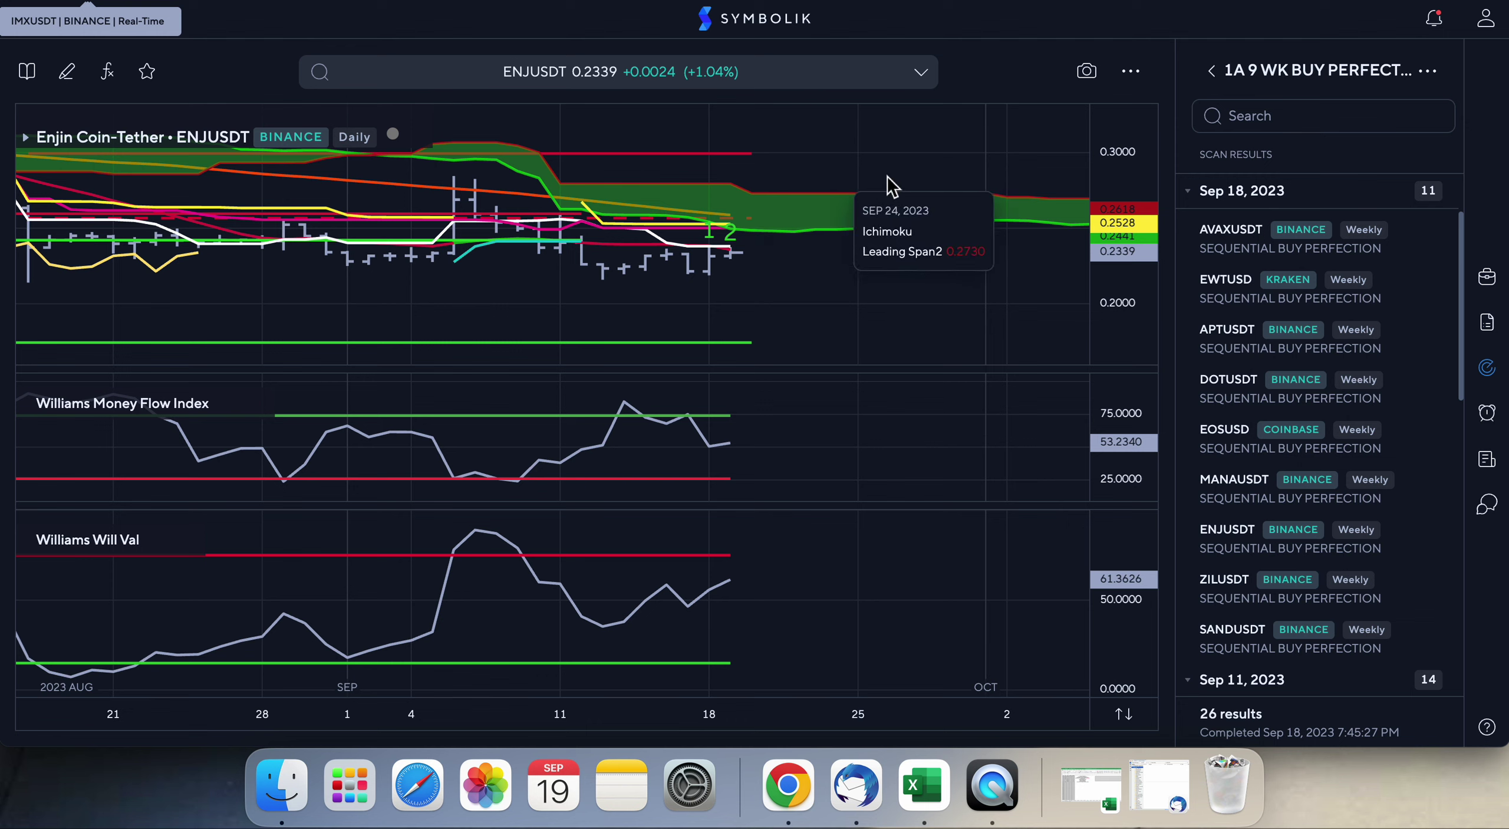
pyautogui.moveTo(1129, 304); pyautogui.dragTo(1131, 306)
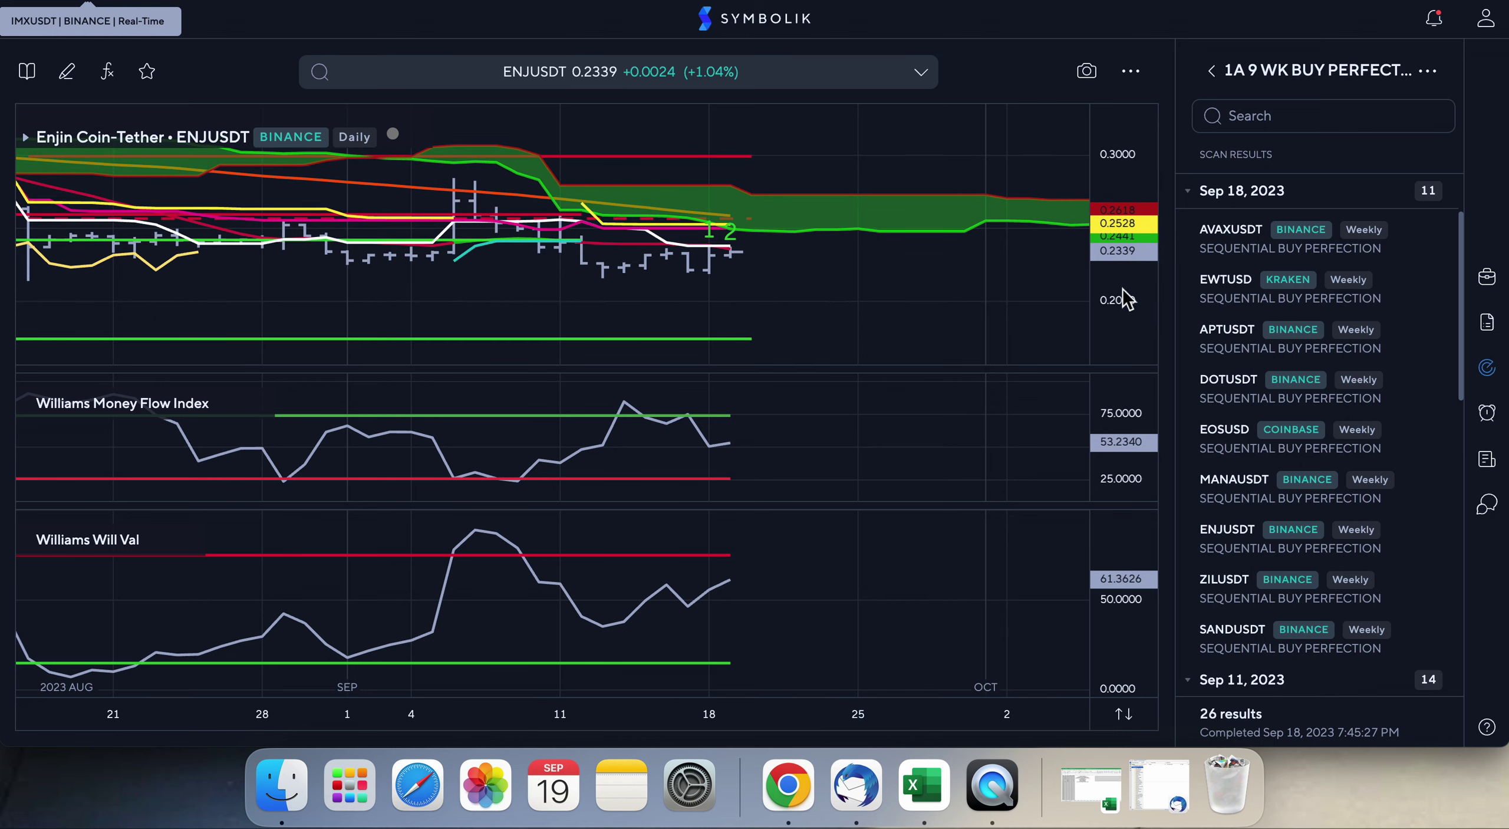
# - Scroll the scan results down to Sep 11, 2023 and chart ETHUSDT
pyautogui.scroll(-7, 1291, 540)
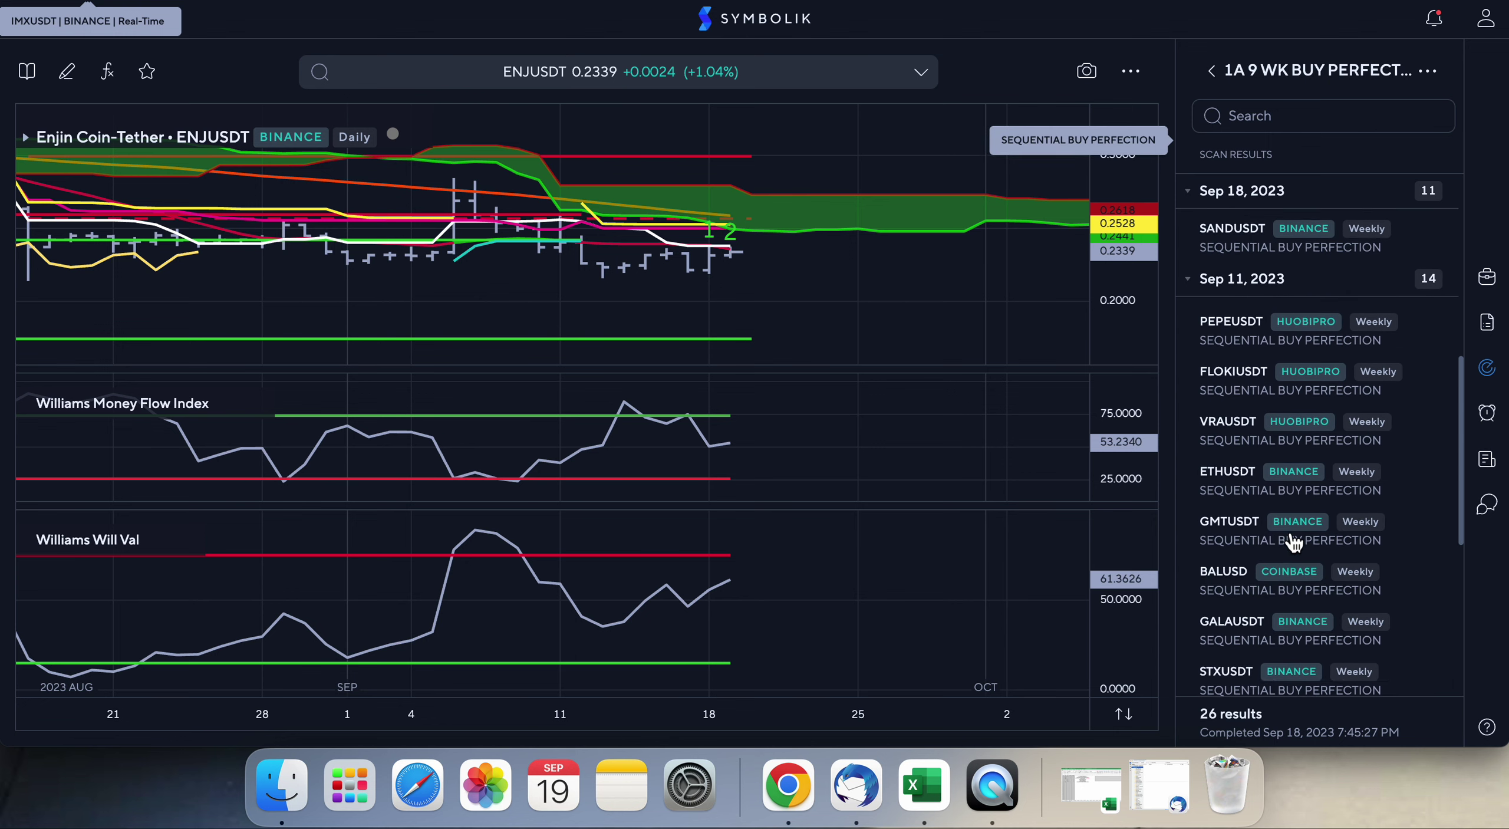
pyautogui.scroll(-1, 1291, 538)
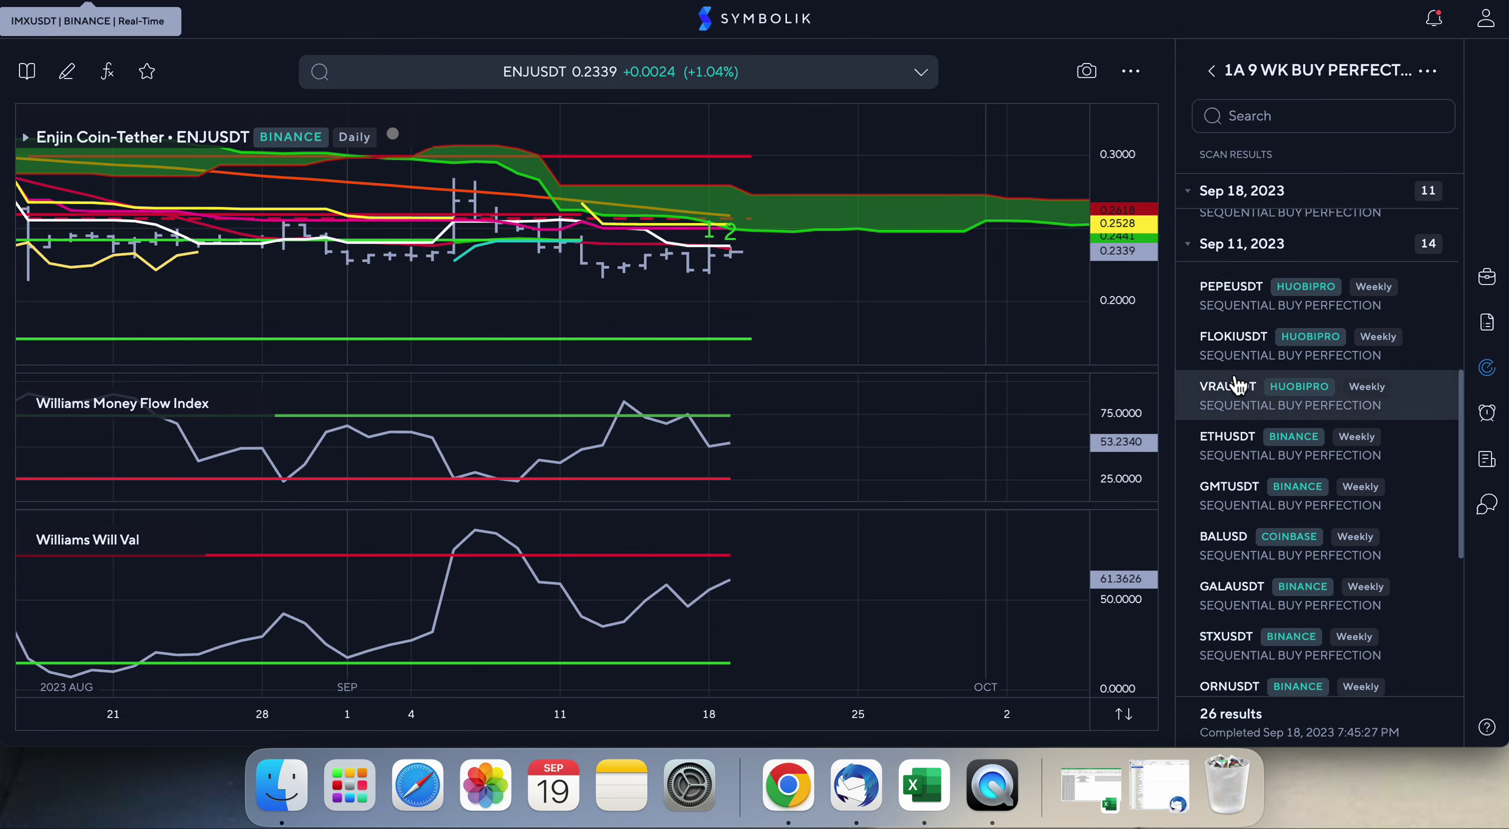
pyautogui.scroll(-1, 1282, 519)
pyautogui.scroll(-5, 1282, 521)
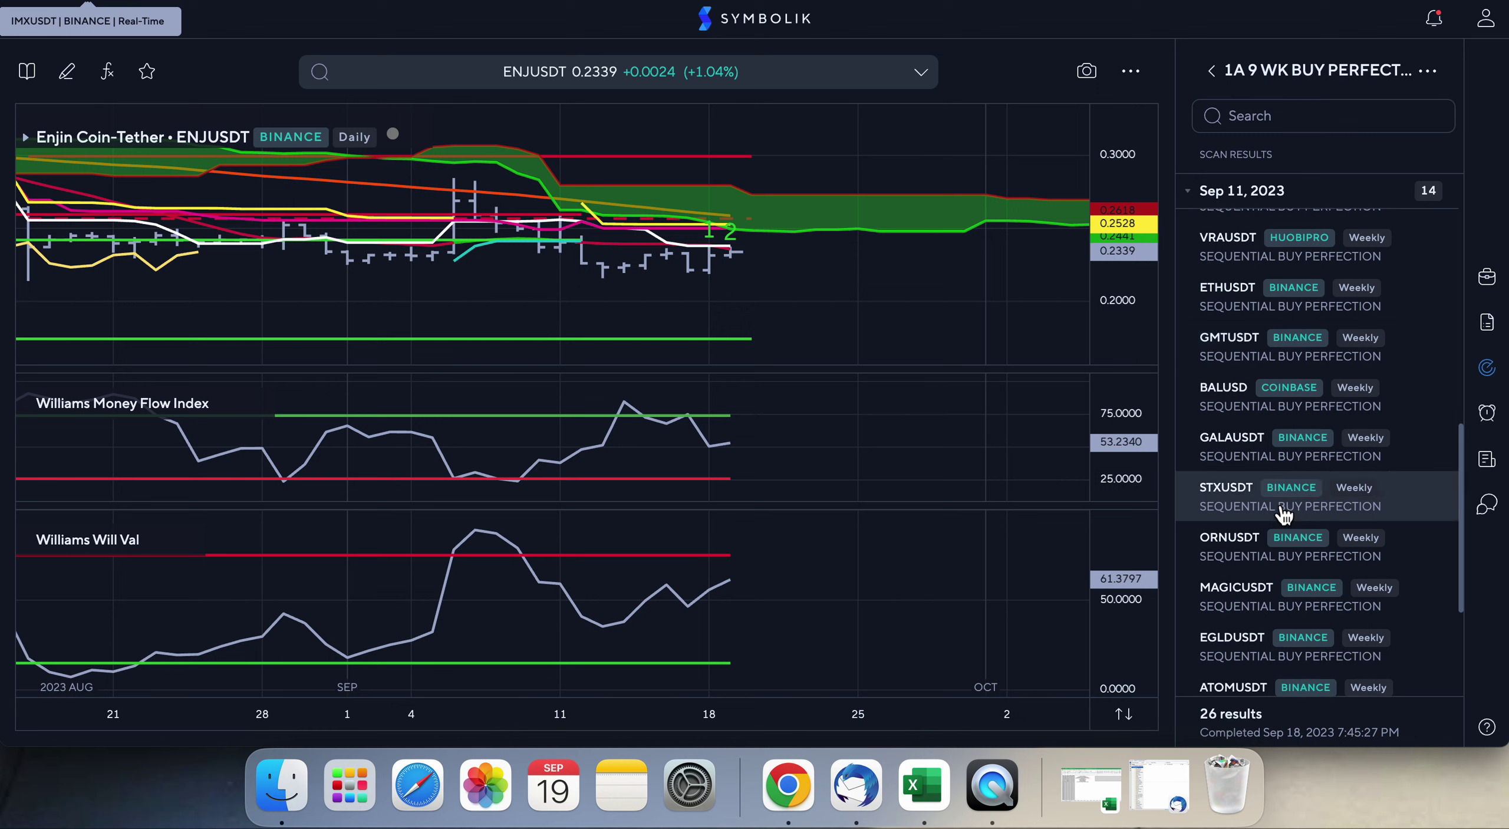
pyautogui.click(1220, 301)
# - Set ETHUSDT to weekly bars and pan the chart to bring the 1,000 level into view
pyautogui.click(921, 71)
pyautogui.click(881, 465)
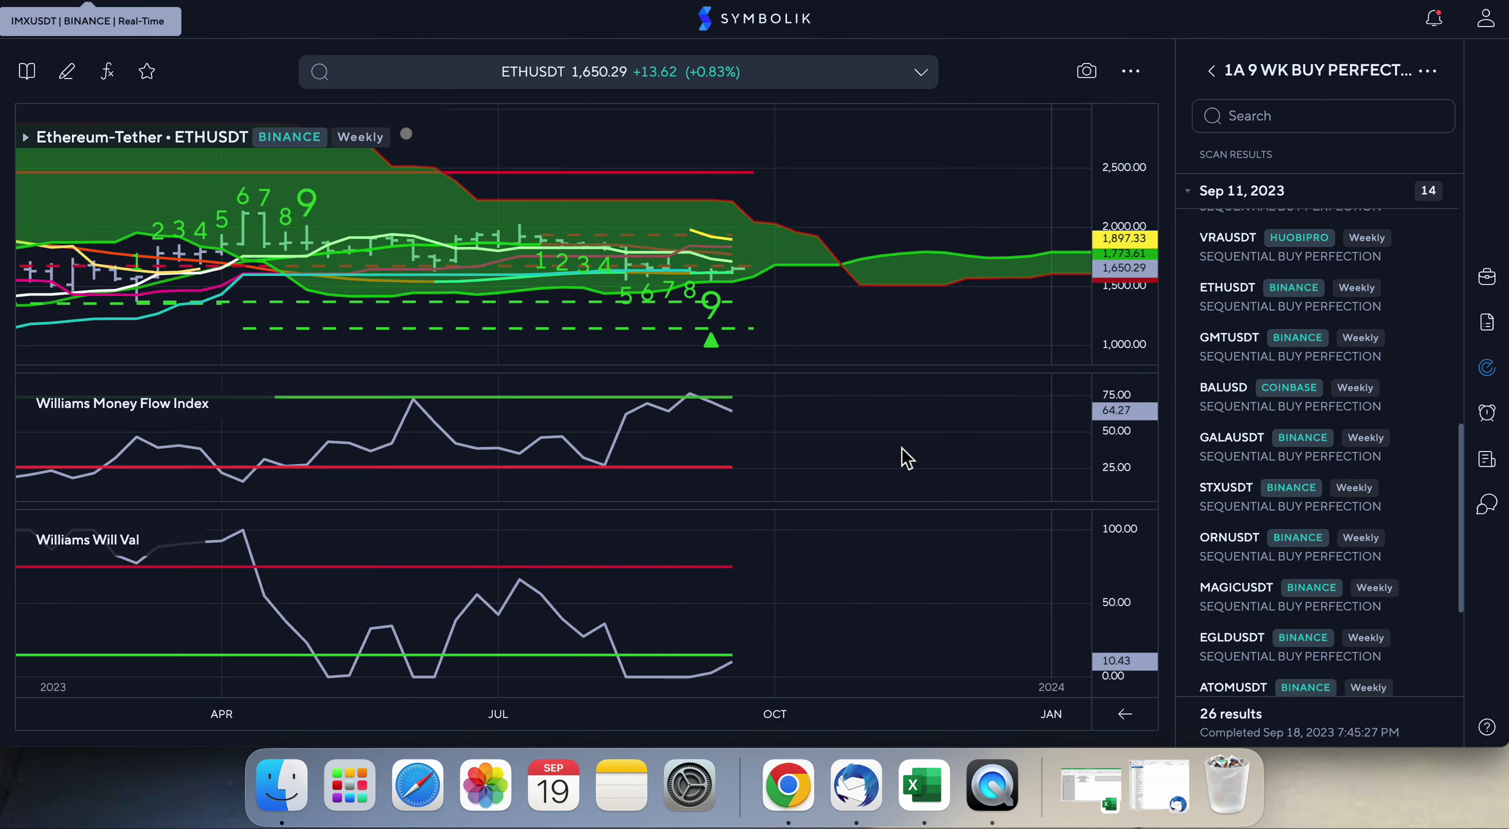
pyautogui.moveTo(972, 320); pyautogui.dragTo(992, 265)
pyautogui.moveTo(754, 255)
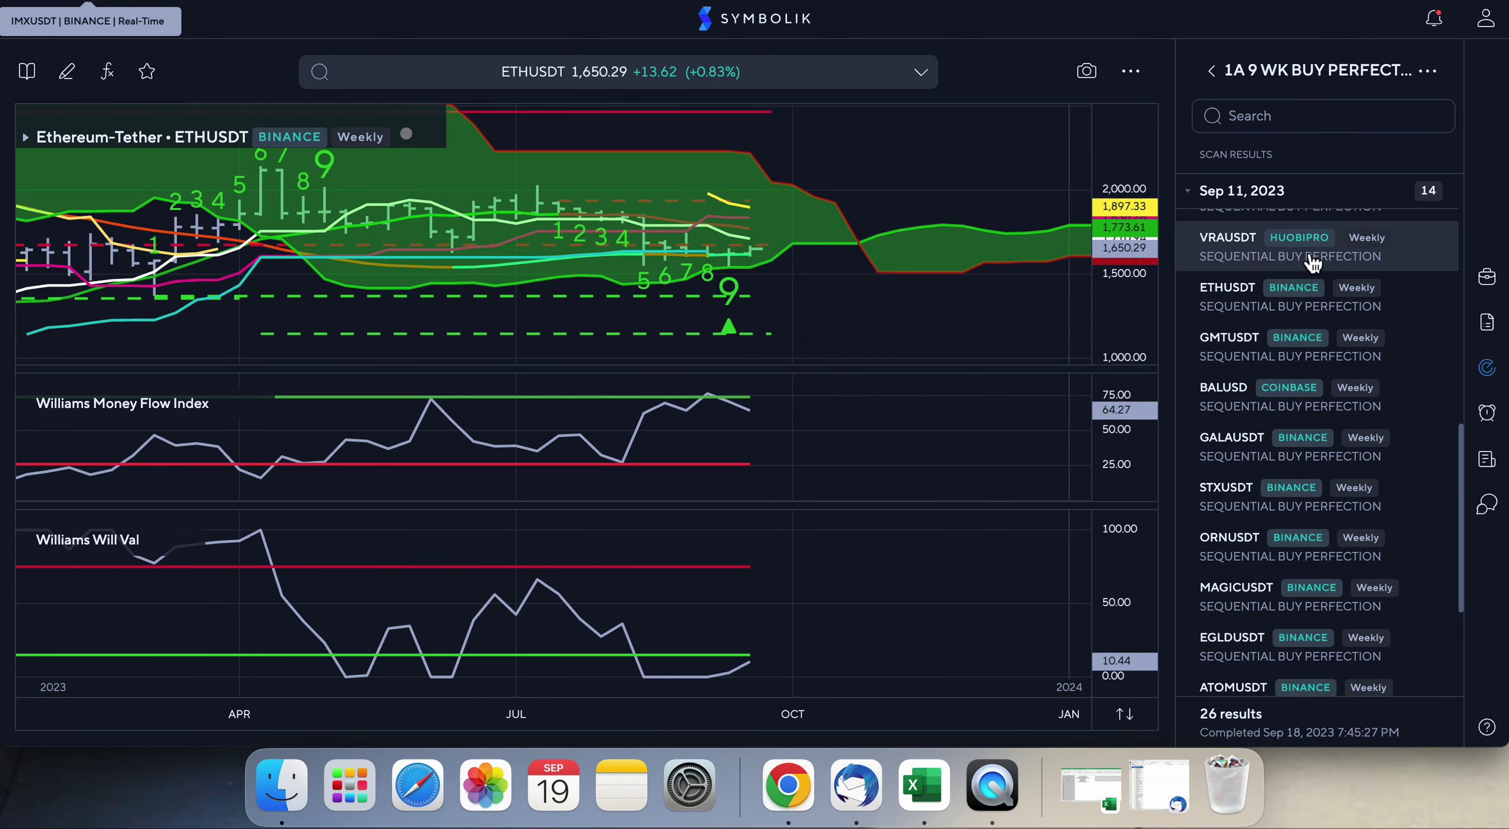
pyautogui.scroll(3, 1272, 277)
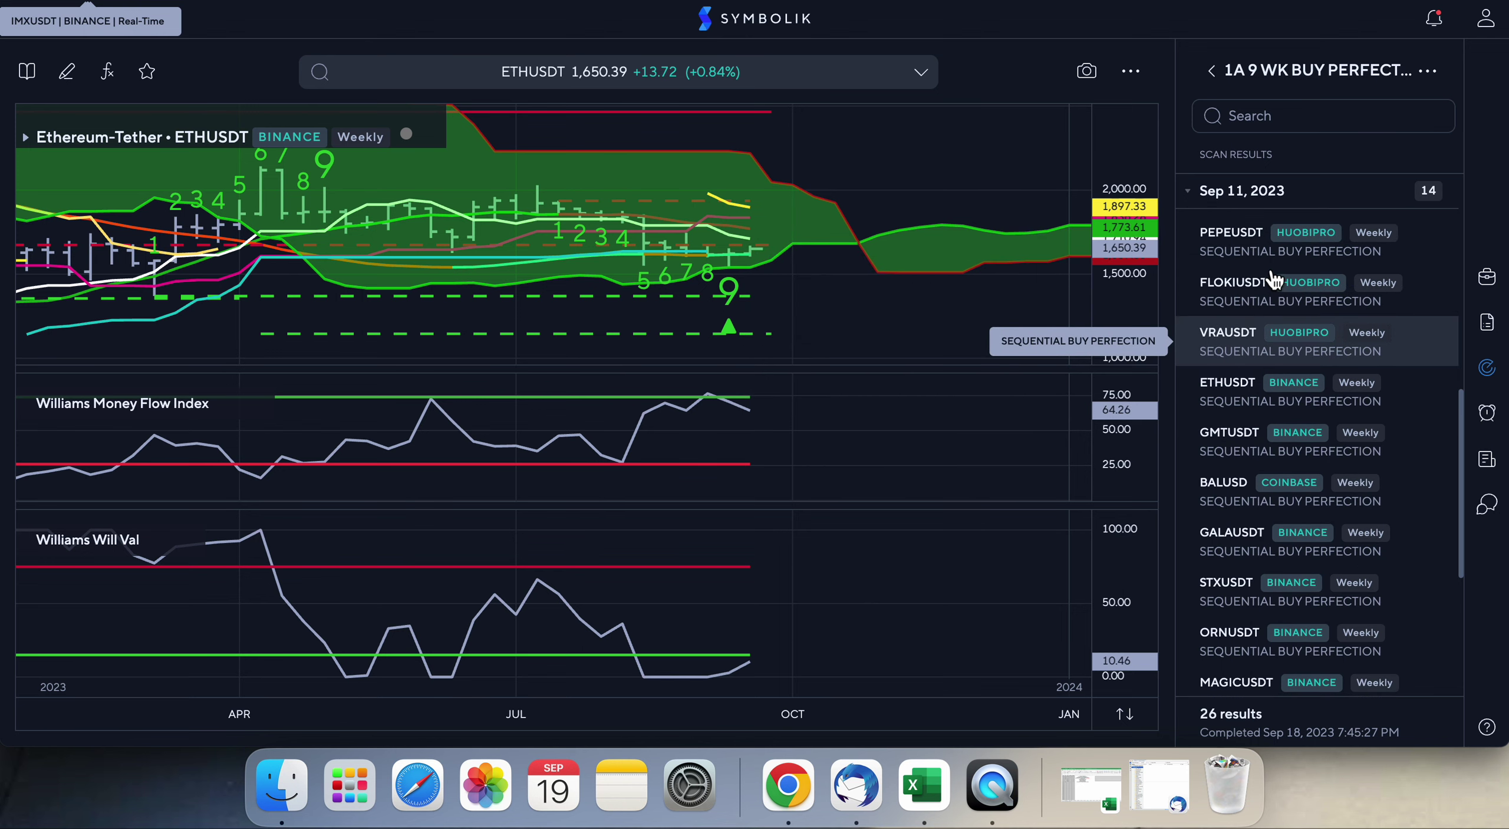
# - Chart the PEPEUSDT, FLOKIUSDT and VRAUSDT scan results in turn
pyautogui.click(1232, 244)
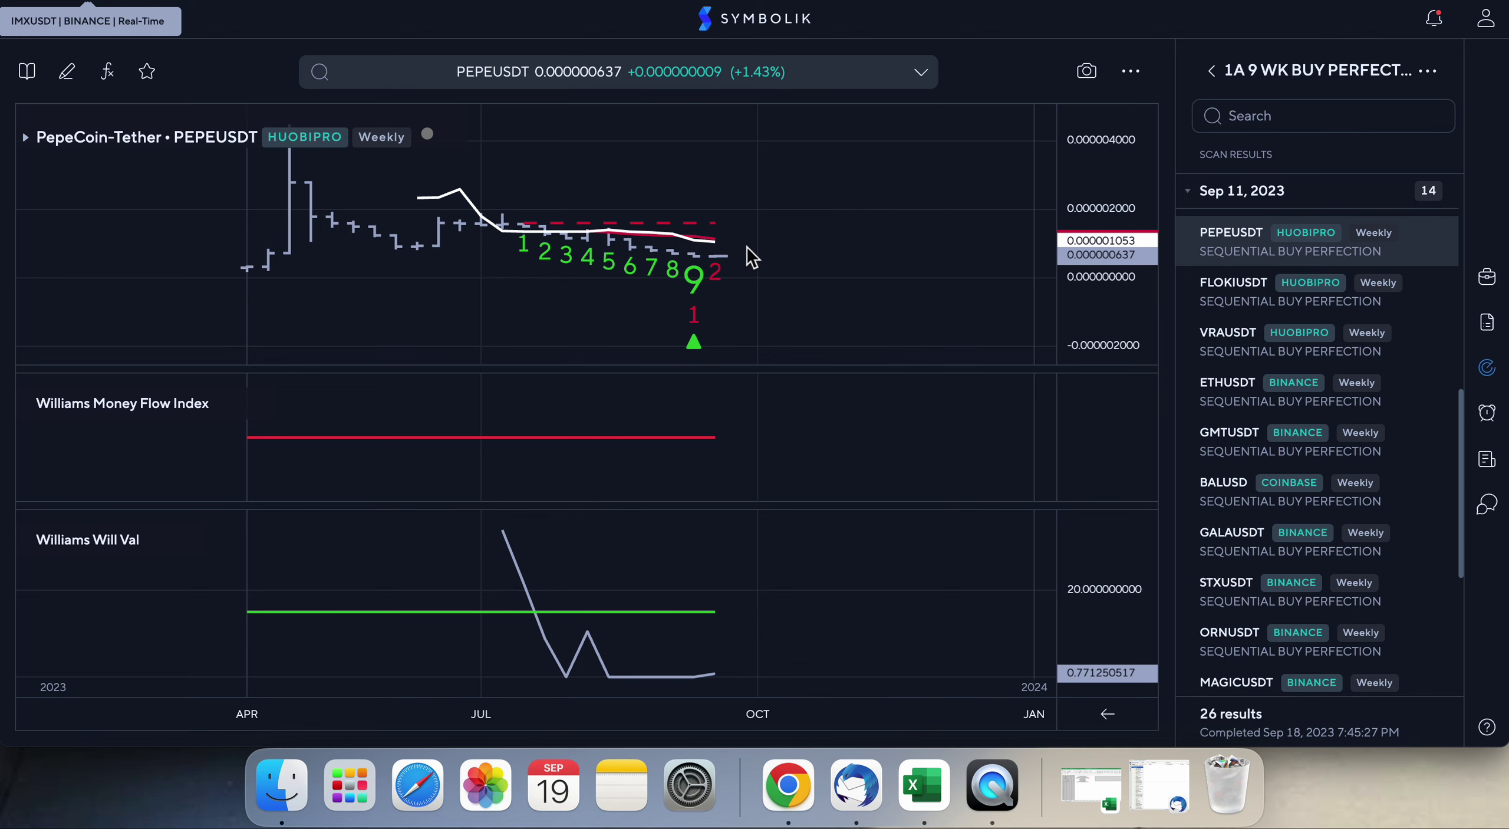
pyautogui.moveTo(715, 257)
pyautogui.click(1254, 294)
pyautogui.moveTo(723, 260)
pyautogui.click(1238, 341)
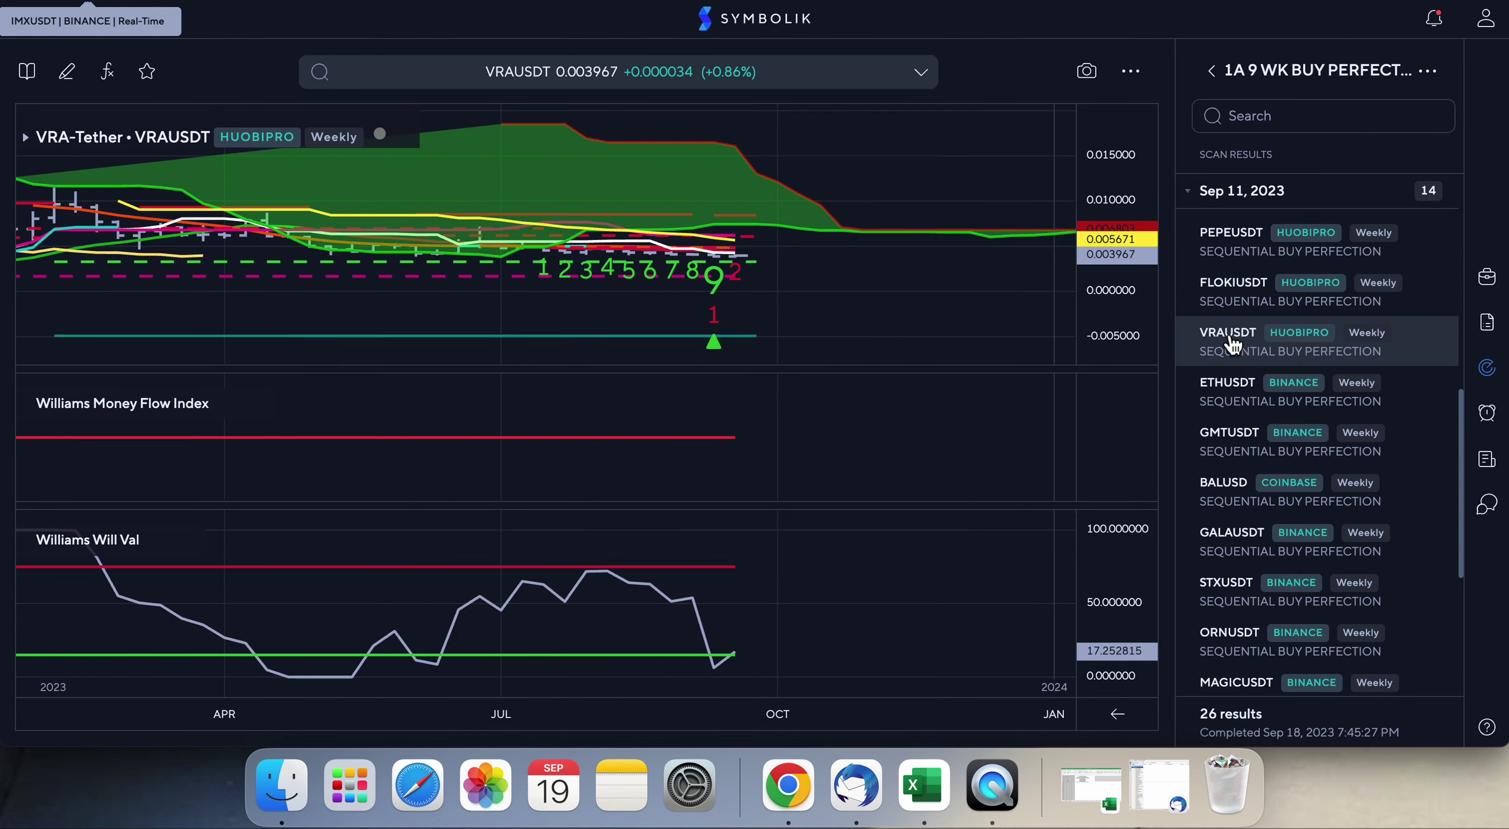
pyautogui.moveTo(742, 258)
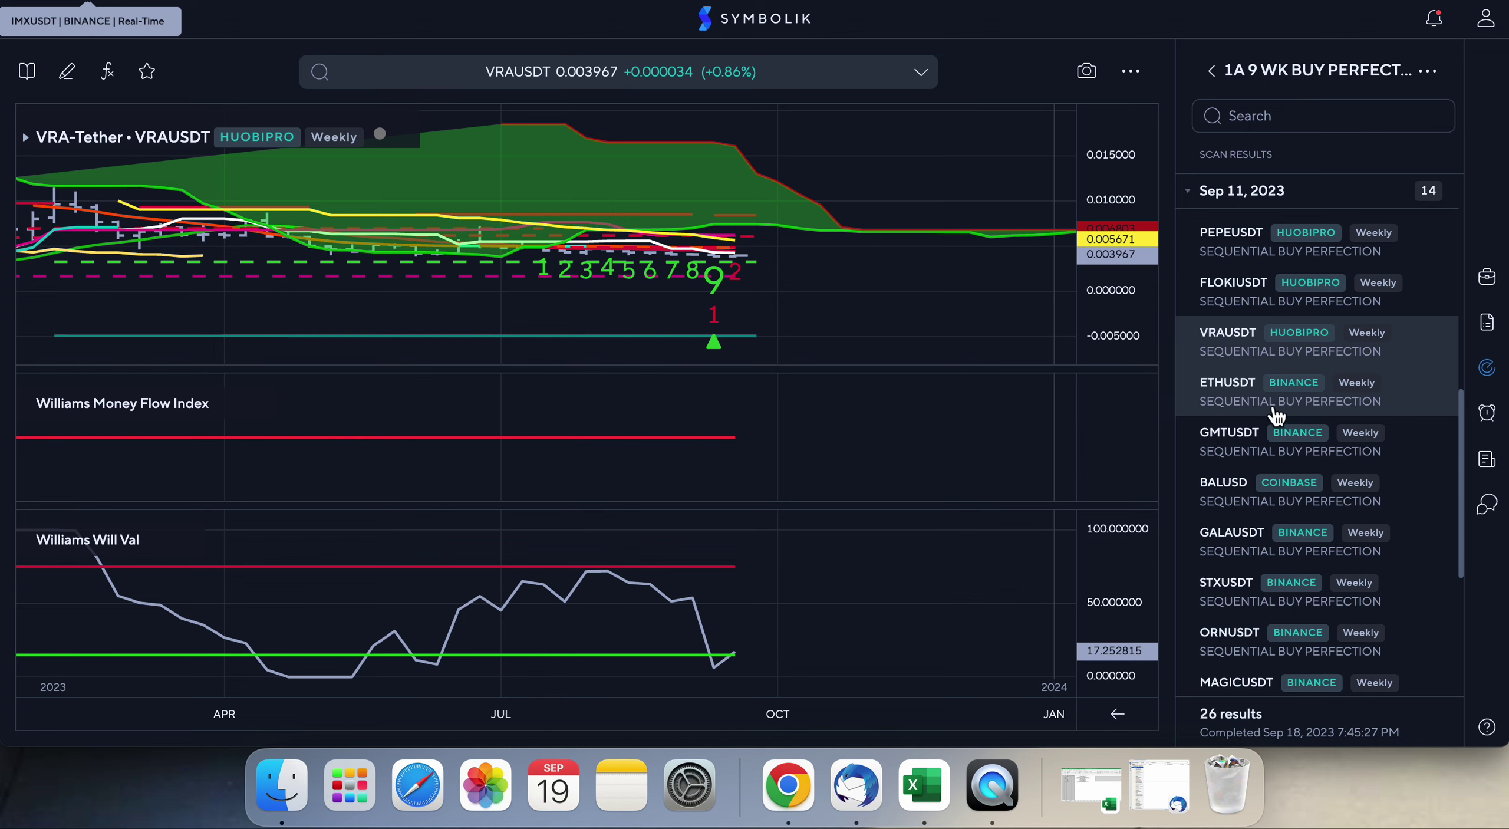
# - Review the GMTUSDT, BALUSD, GALAUSDT and STXUSDT weekly charts
pyautogui.click(1226, 447)
pyautogui.moveTo(755, 256)
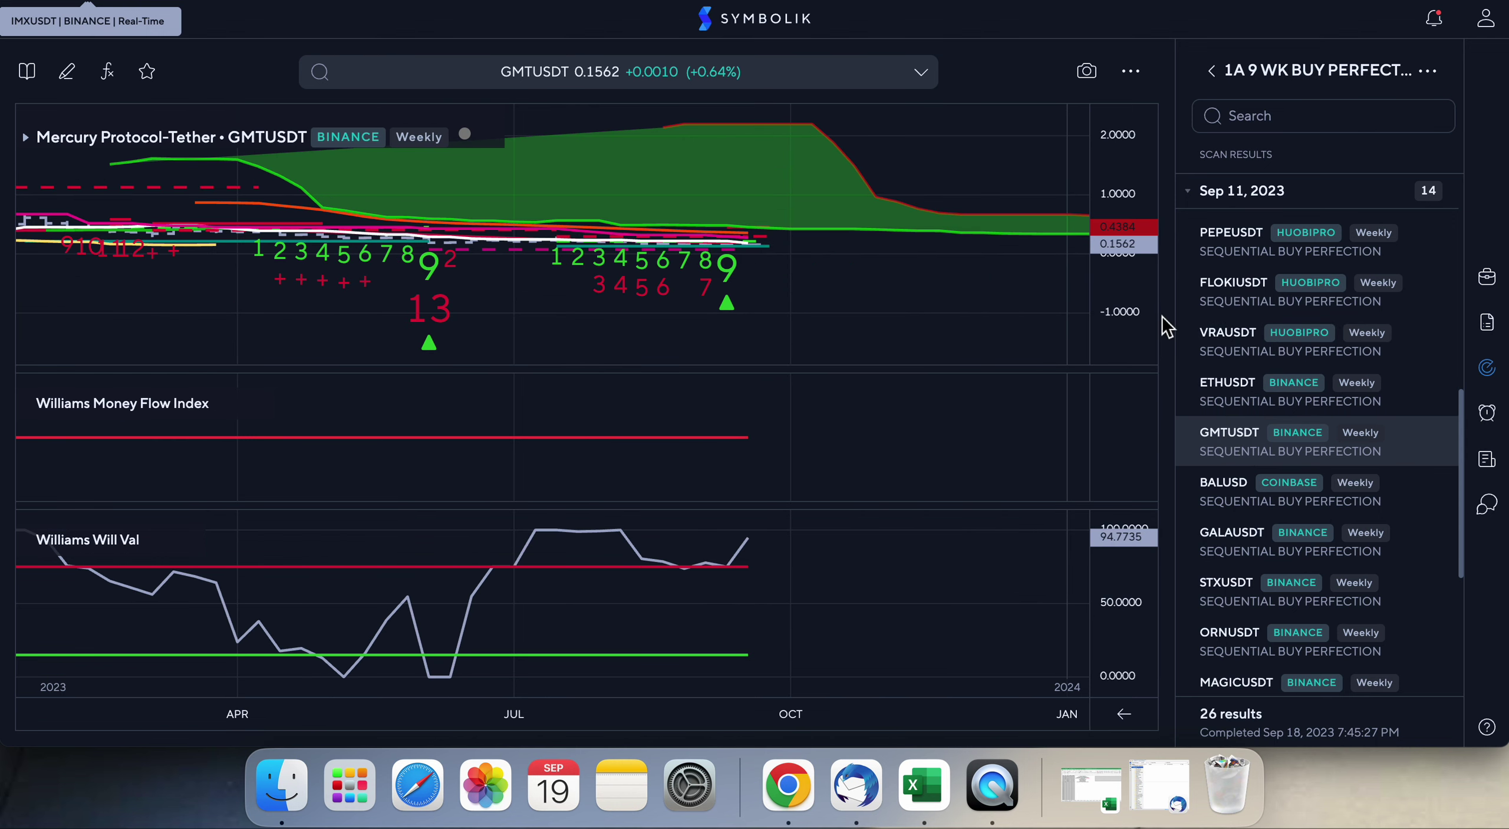
pyautogui.scroll(-1, 1202, 412)
pyautogui.click(1226, 451)
pyautogui.moveTo(762, 270)
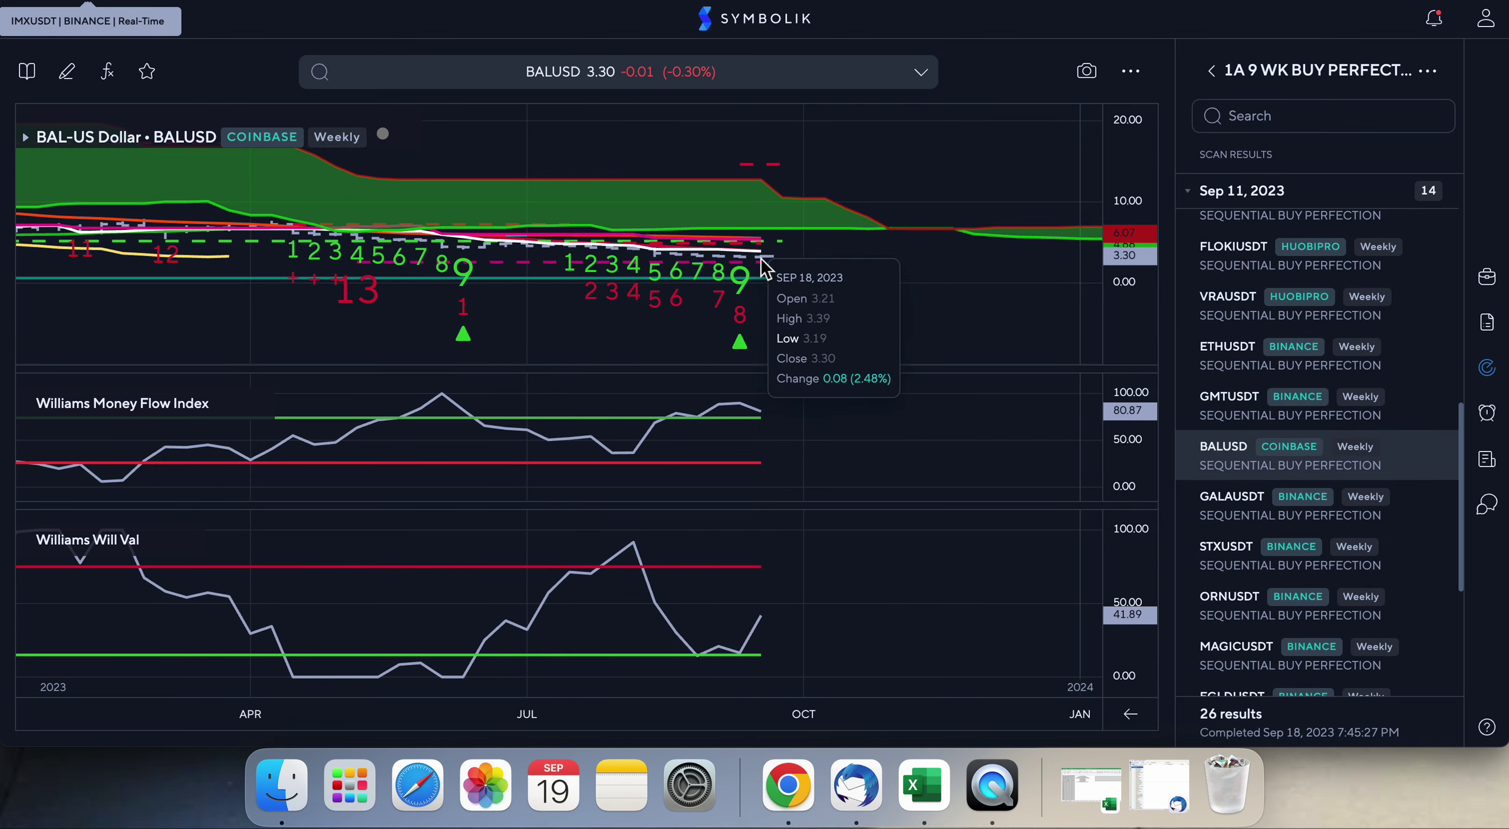
pyautogui.click(1243, 507)
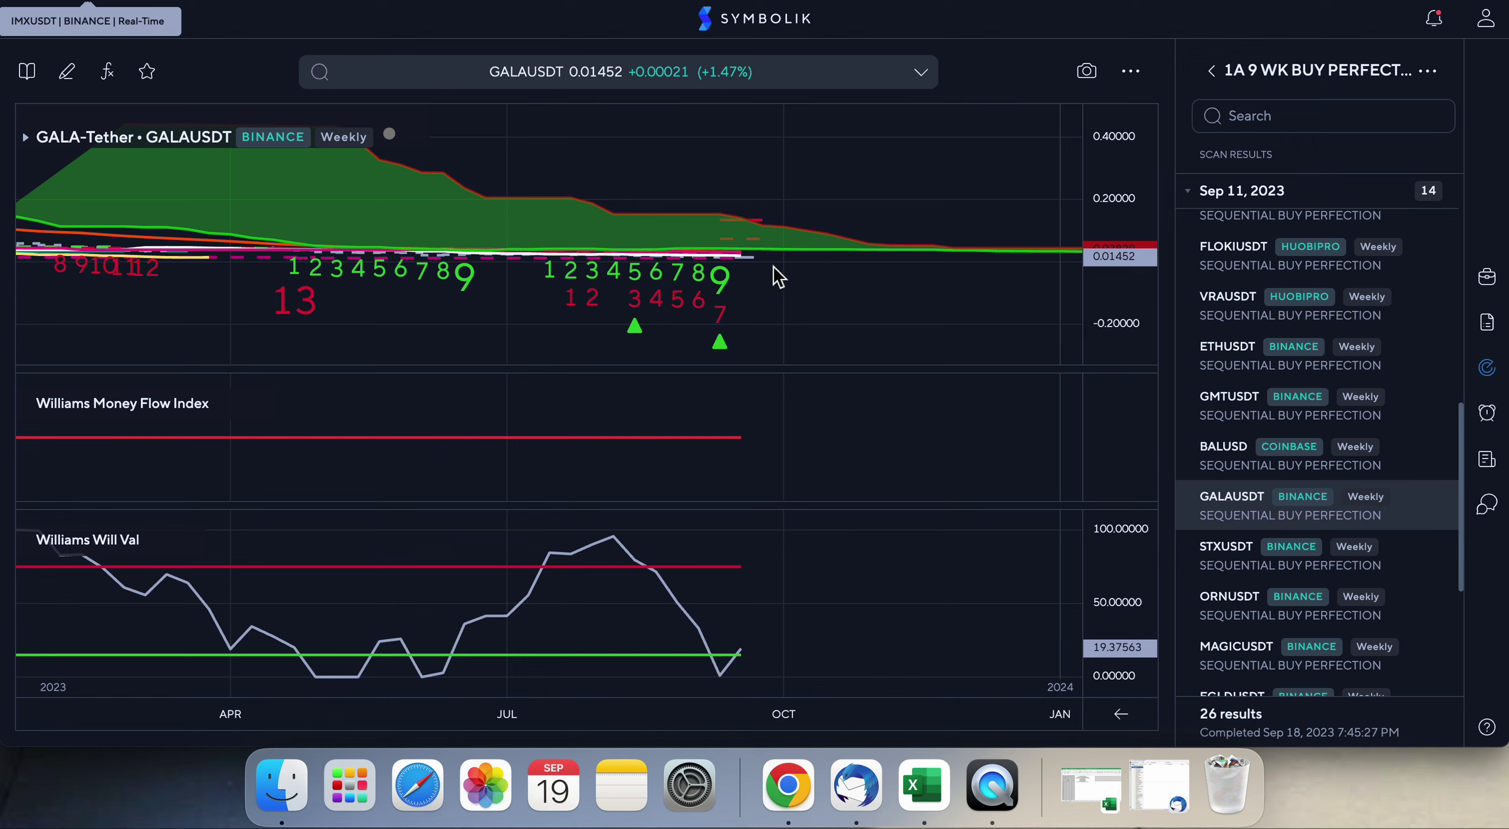
pyautogui.moveTo(744, 267)
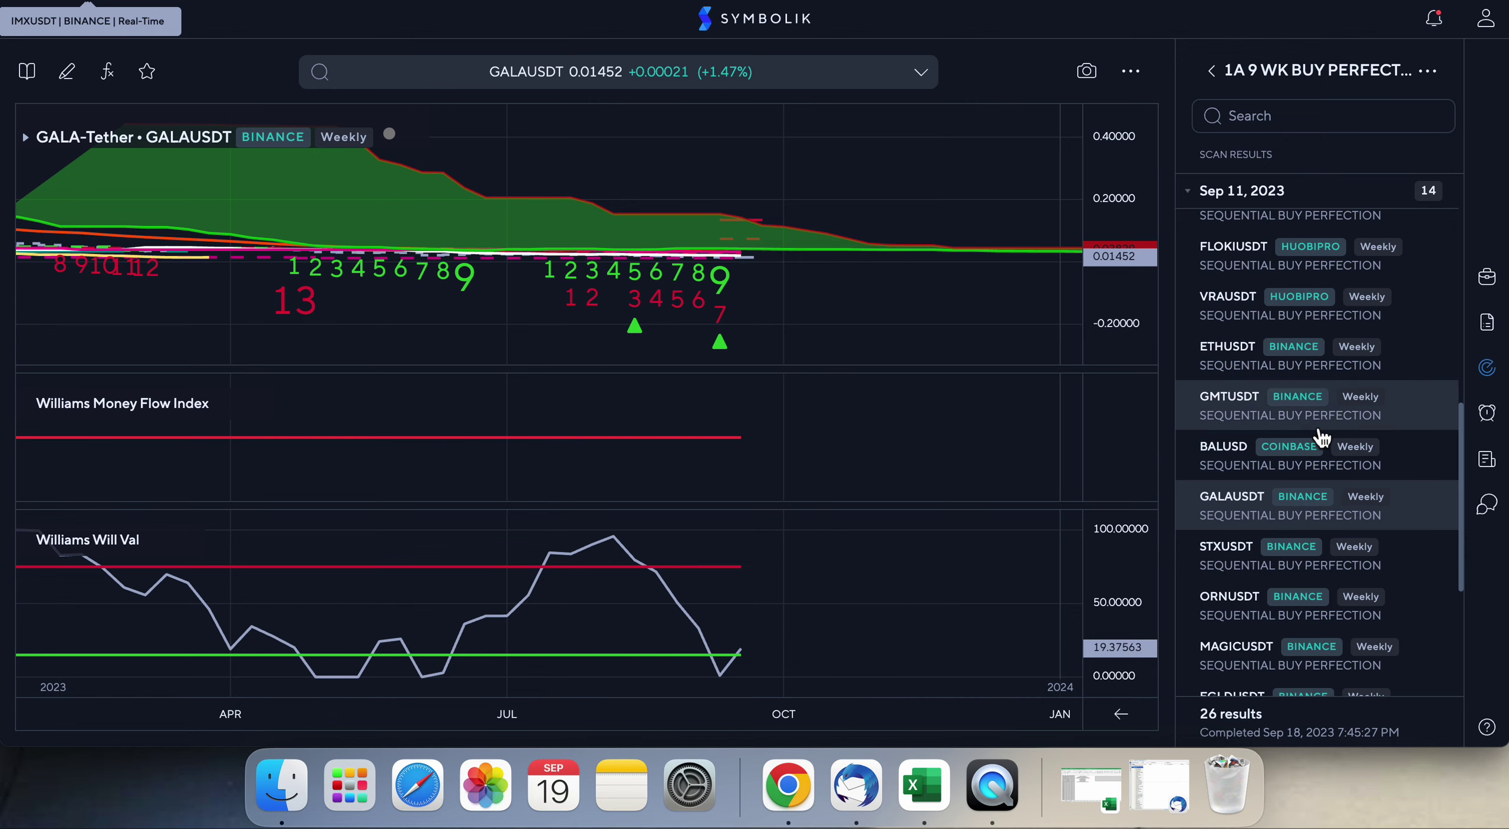
pyautogui.click(1234, 560)
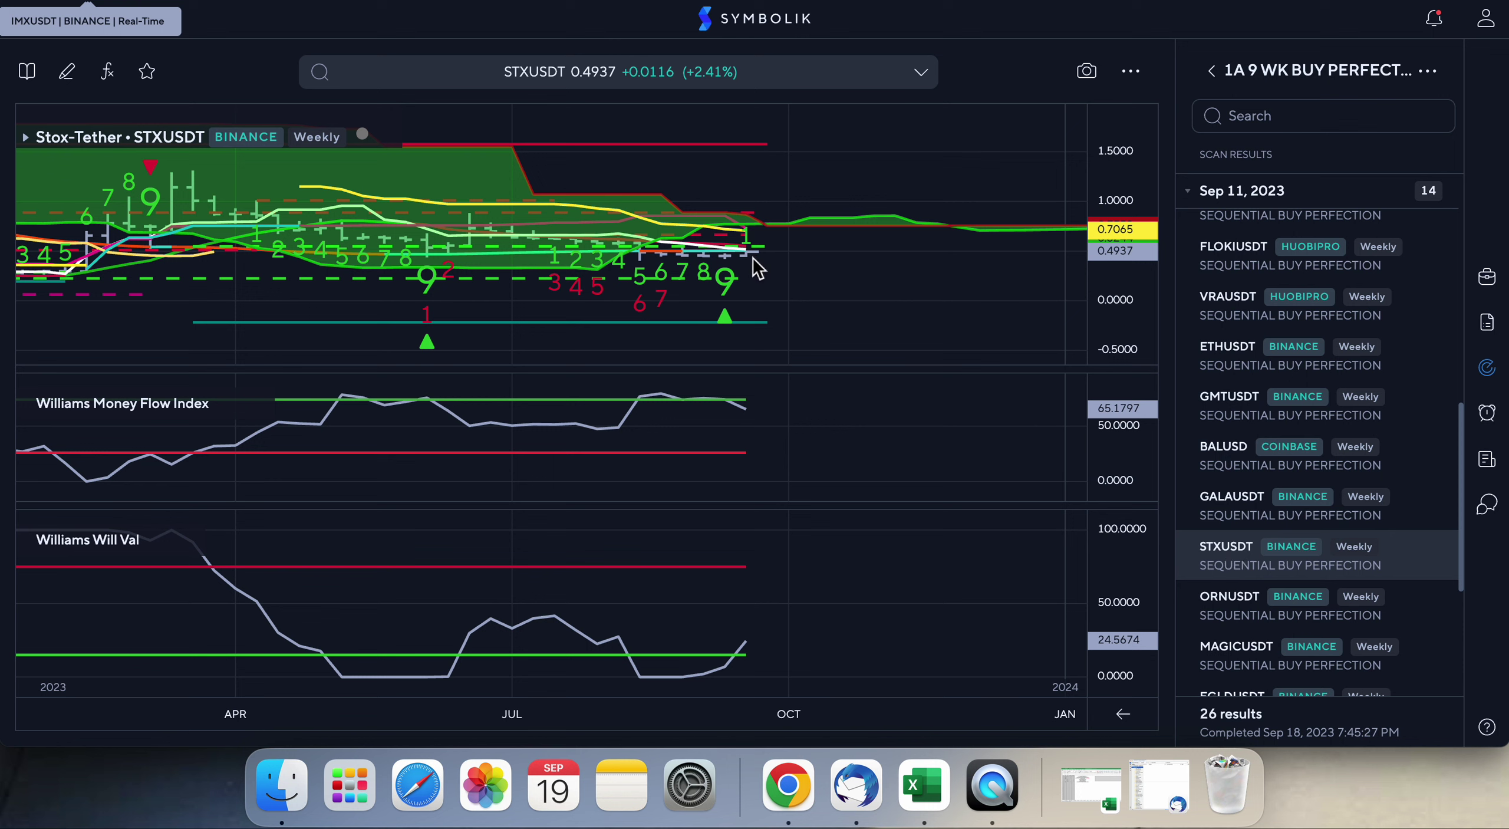
pyautogui.moveTo(749, 255)
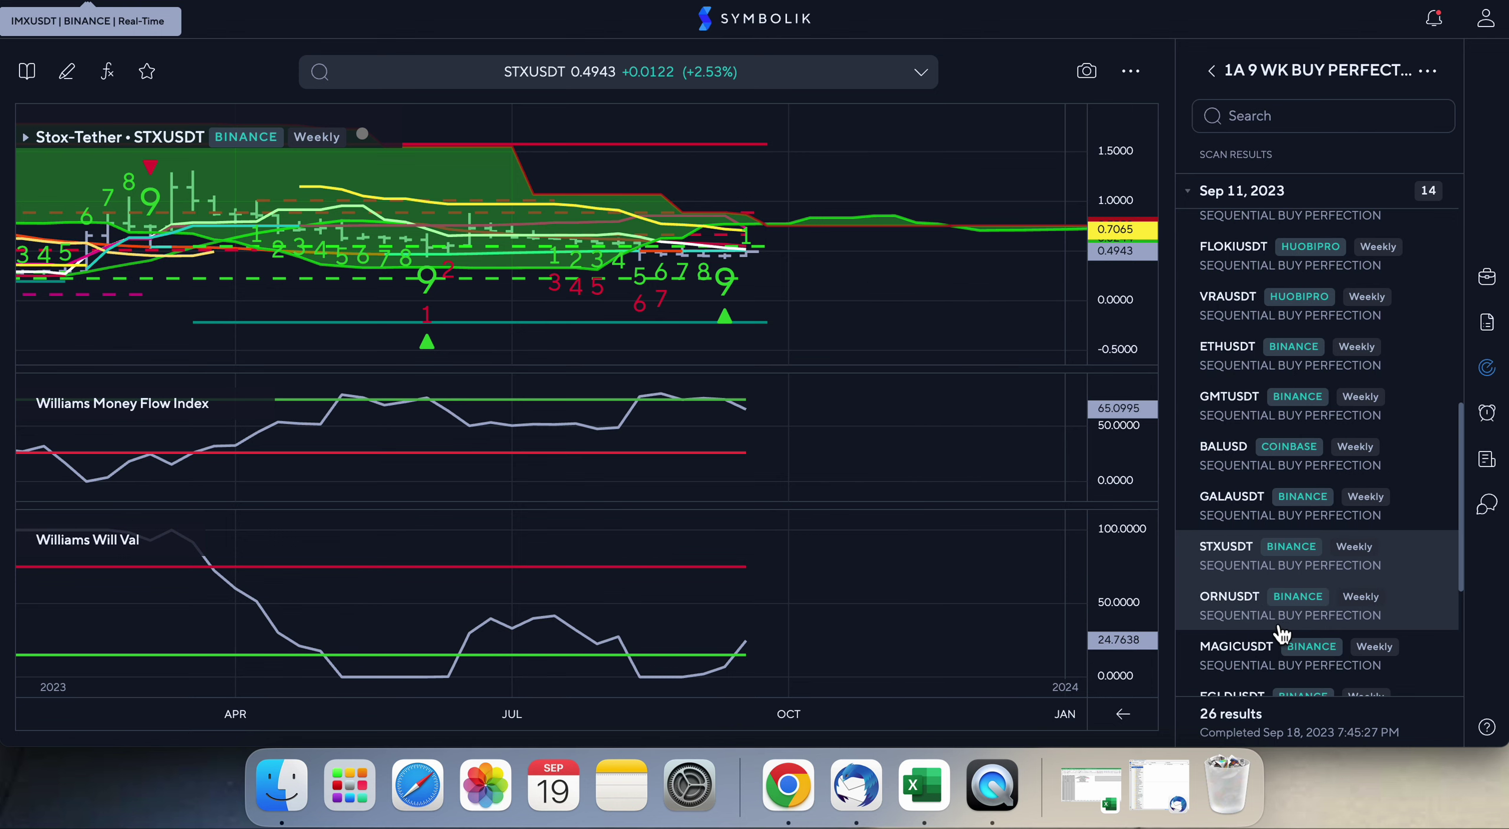
# - Review the ORNUSDT, MAGICUSDT, EGLDUSDT, ATOMUSDT and GMXUSDT weekly charts
pyautogui.click(1243, 614)
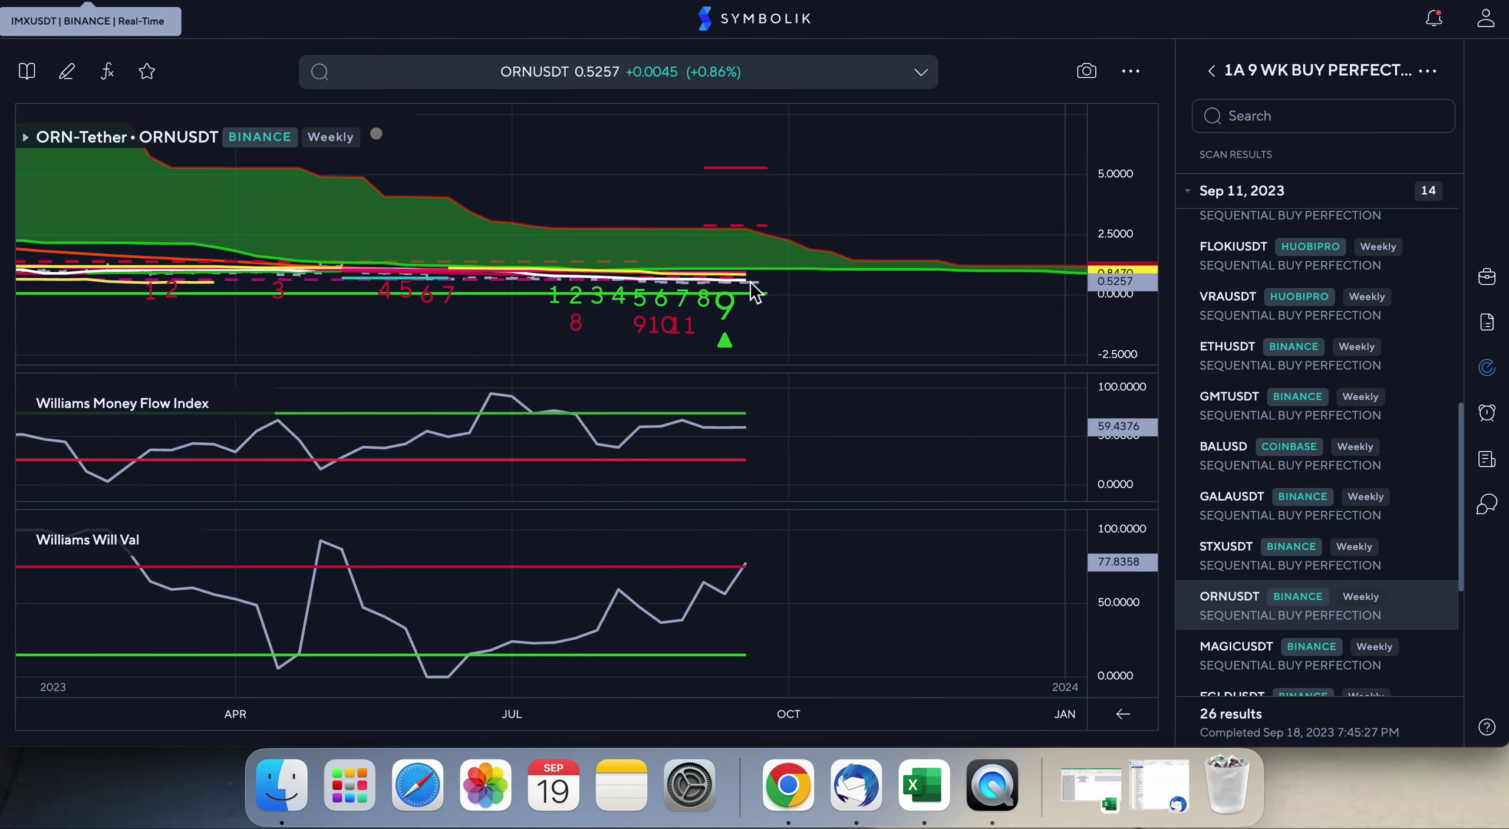
pyautogui.scroll(-4, 1350, 391)
pyautogui.click(1250, 432)
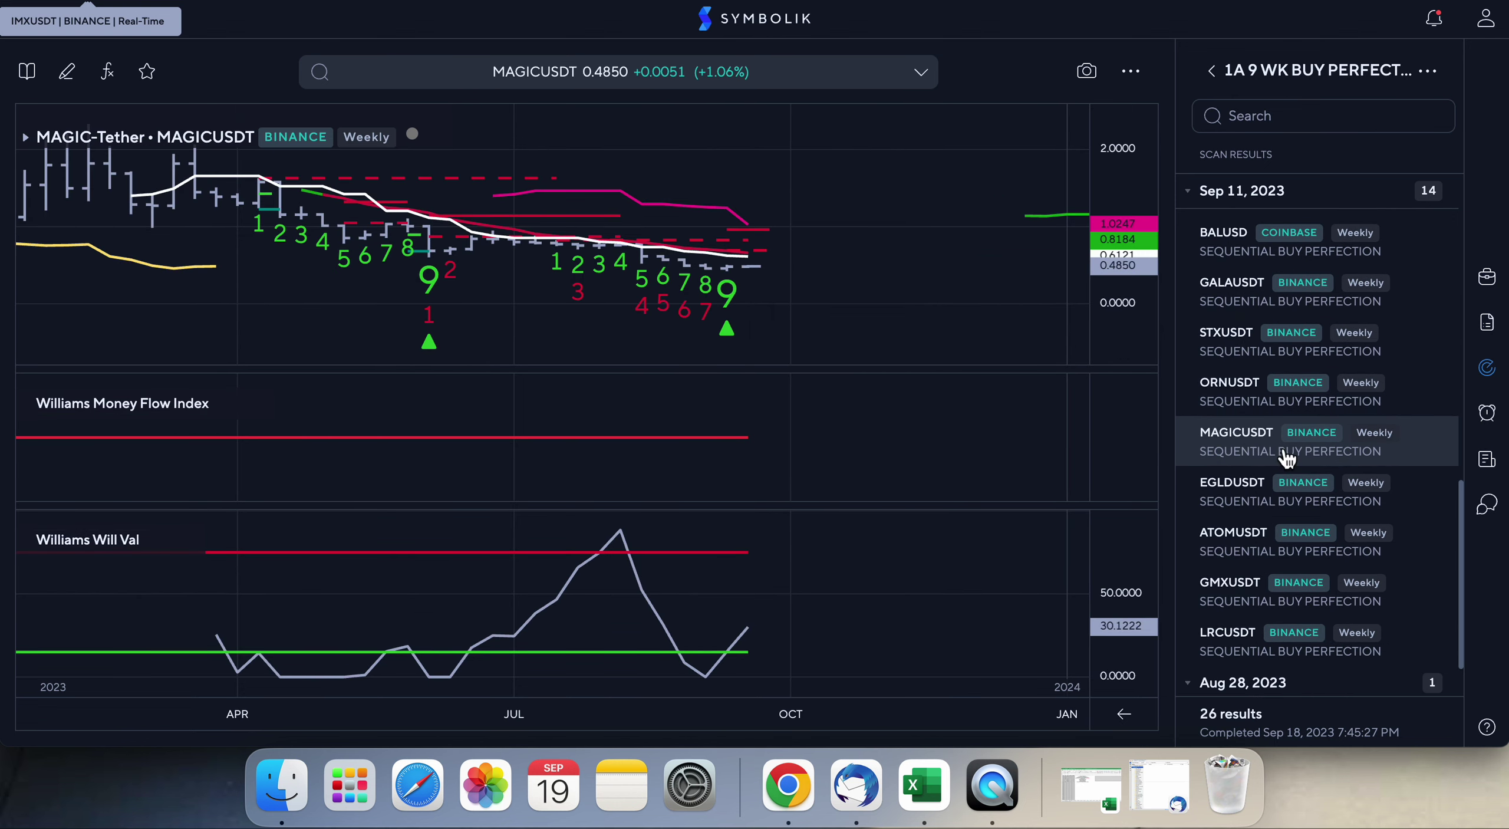
pyautogui.click(1253, 510)
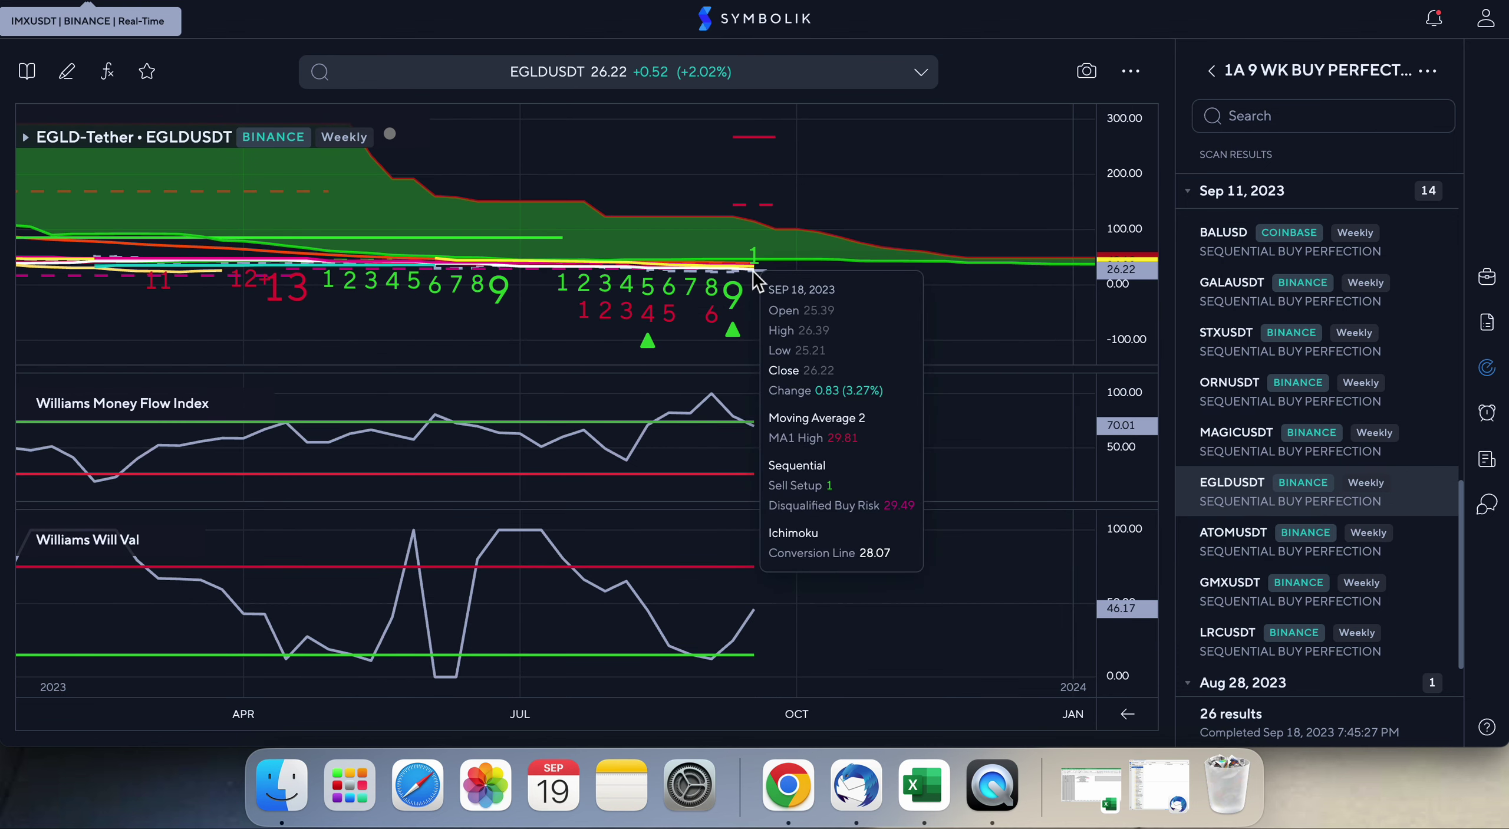
pyautogui.click(1248, 536)
pyautogui.moveTo(757, 271)
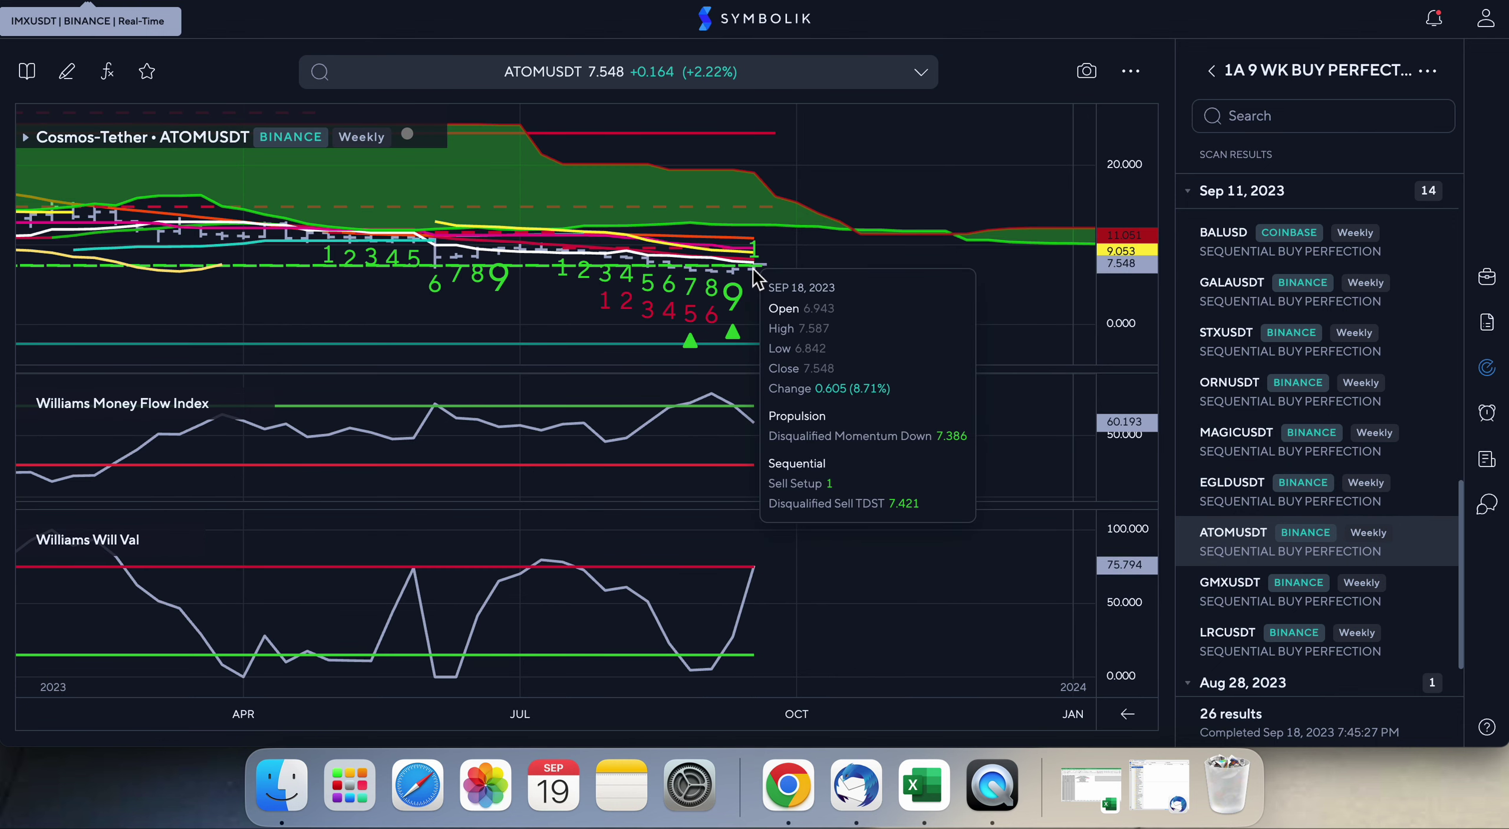
pyautogui.click(1232, 597)
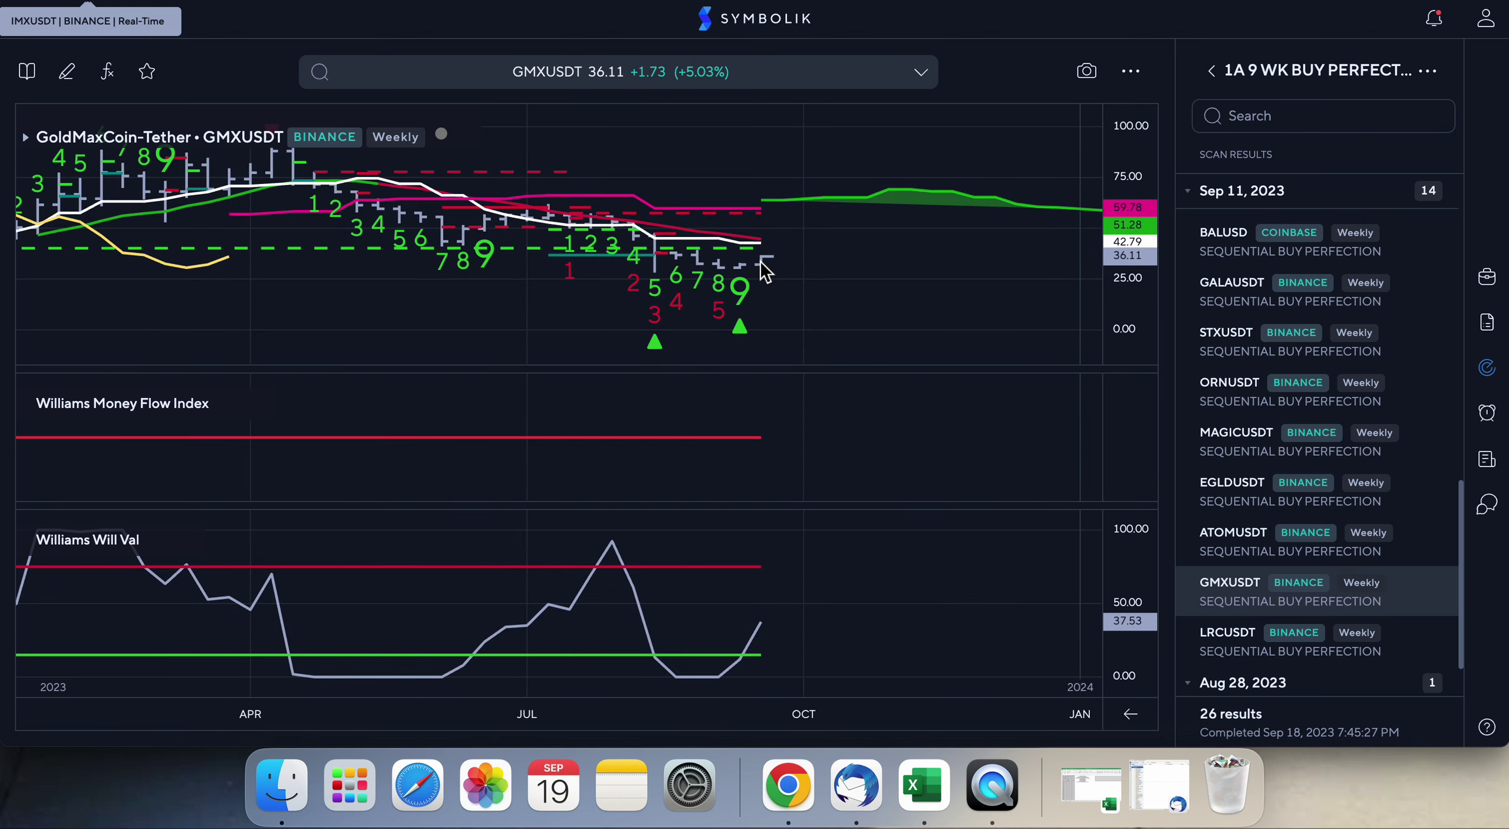
pyautogui.moveTo(763, 272)
# - Chart LRCUSDT, the last result, on weekly bars
pyautogui.scroll(-2, 1249, 531)
pyautogui.click(1249, 568)
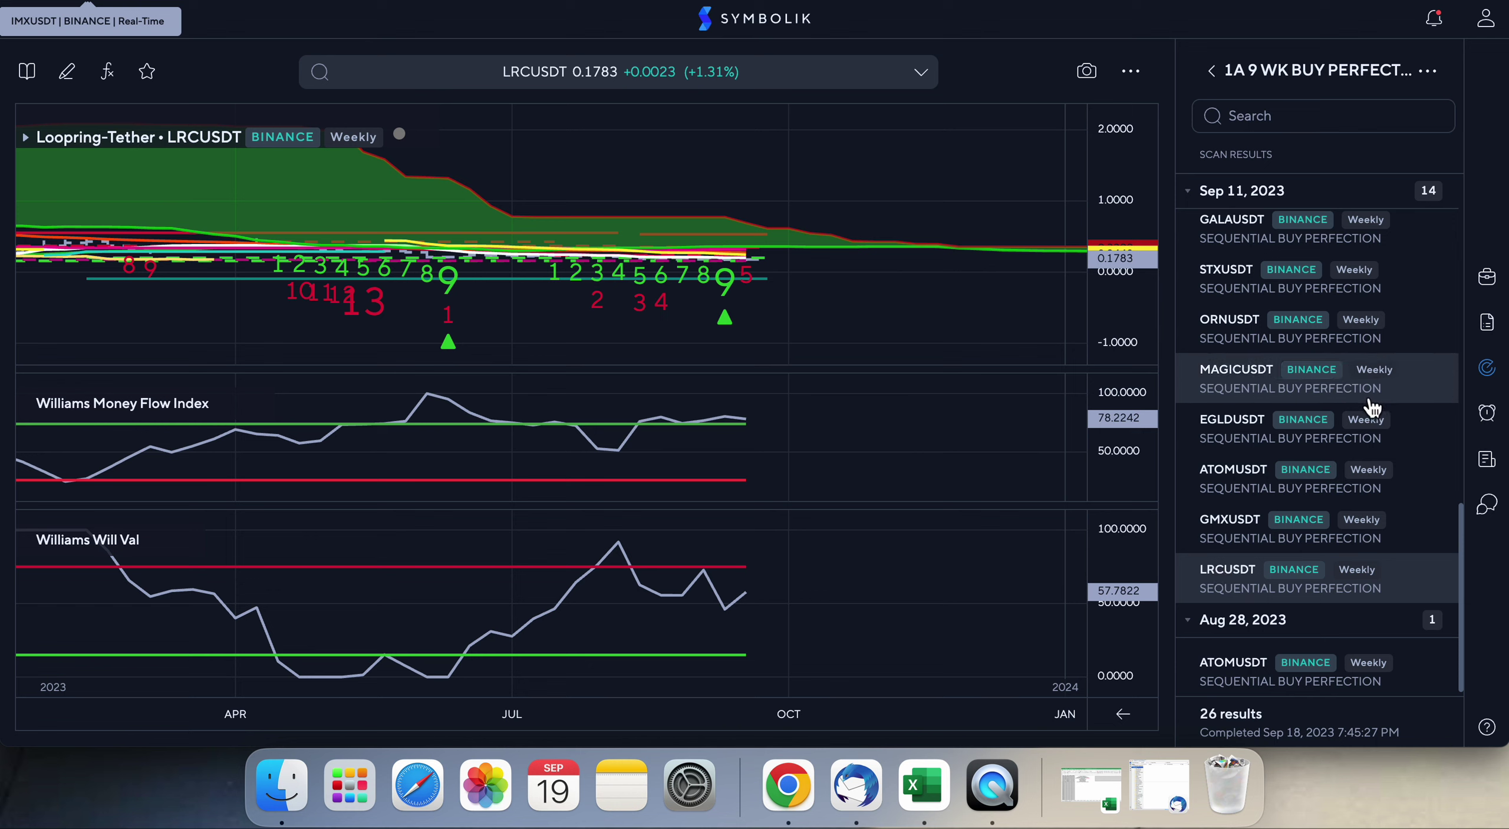
pyautogui.scroll(3, 1260, 374)
pyautogui.scroll(3, 1249, 389)
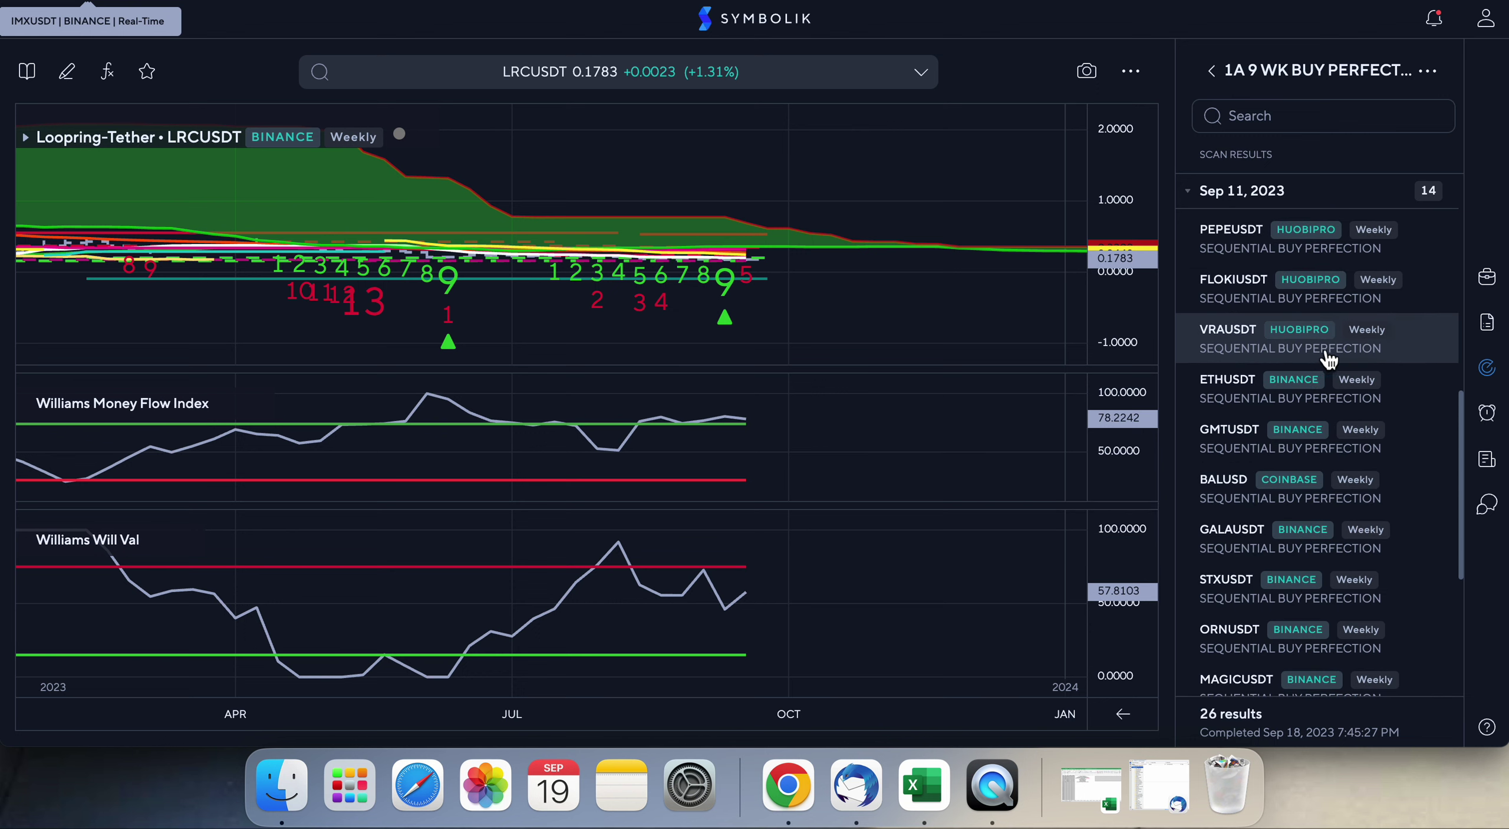
pyautogui.scroll(3, 1327, 358)
pyautogui.scroll(-10, 1326, 359)
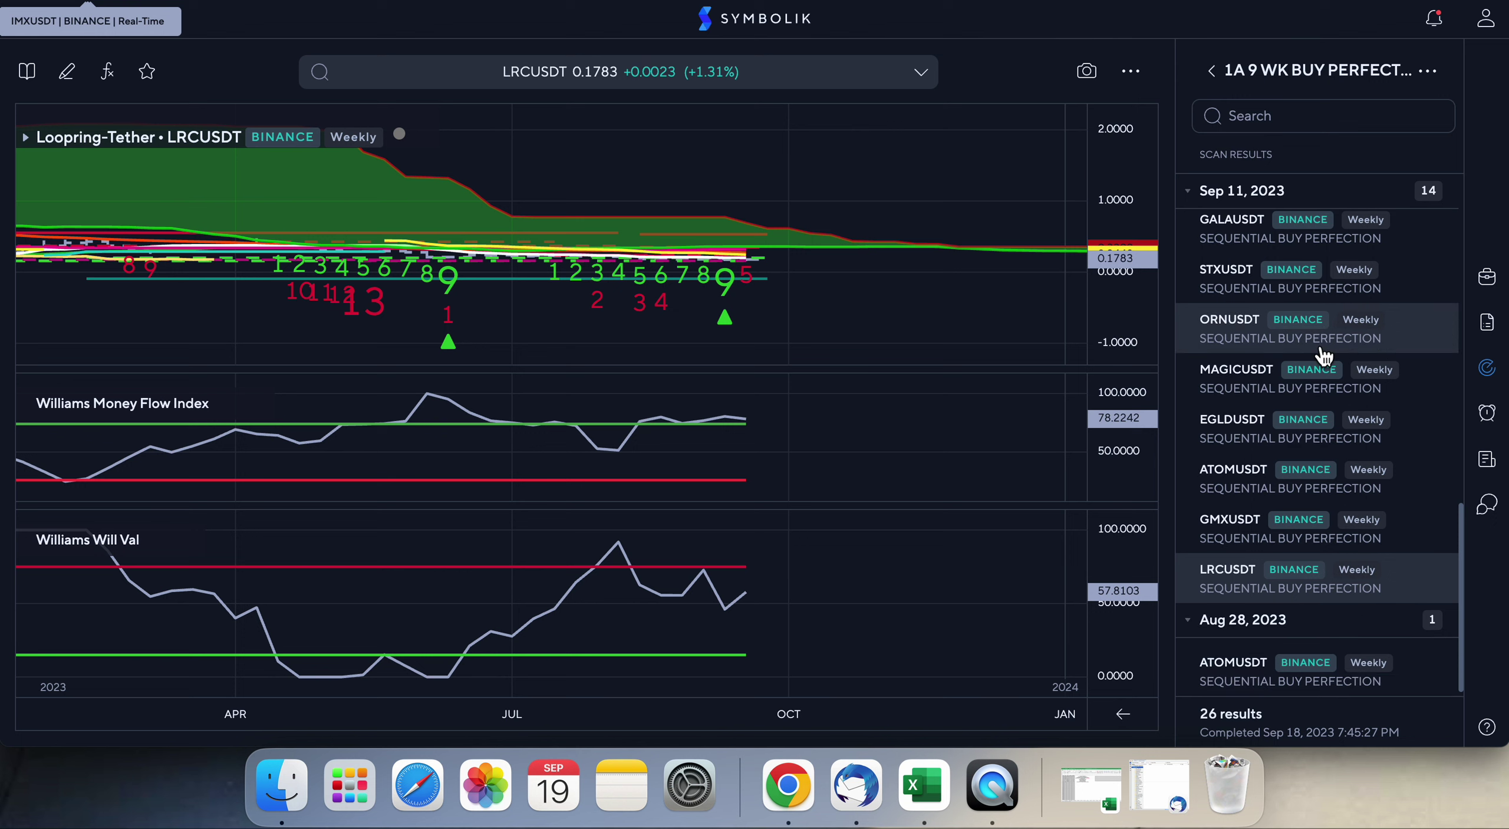
# - Chart the Aug 28 ATOMUSDT result and stretch its price scale vertically
pyautogui.click(1231, 675)
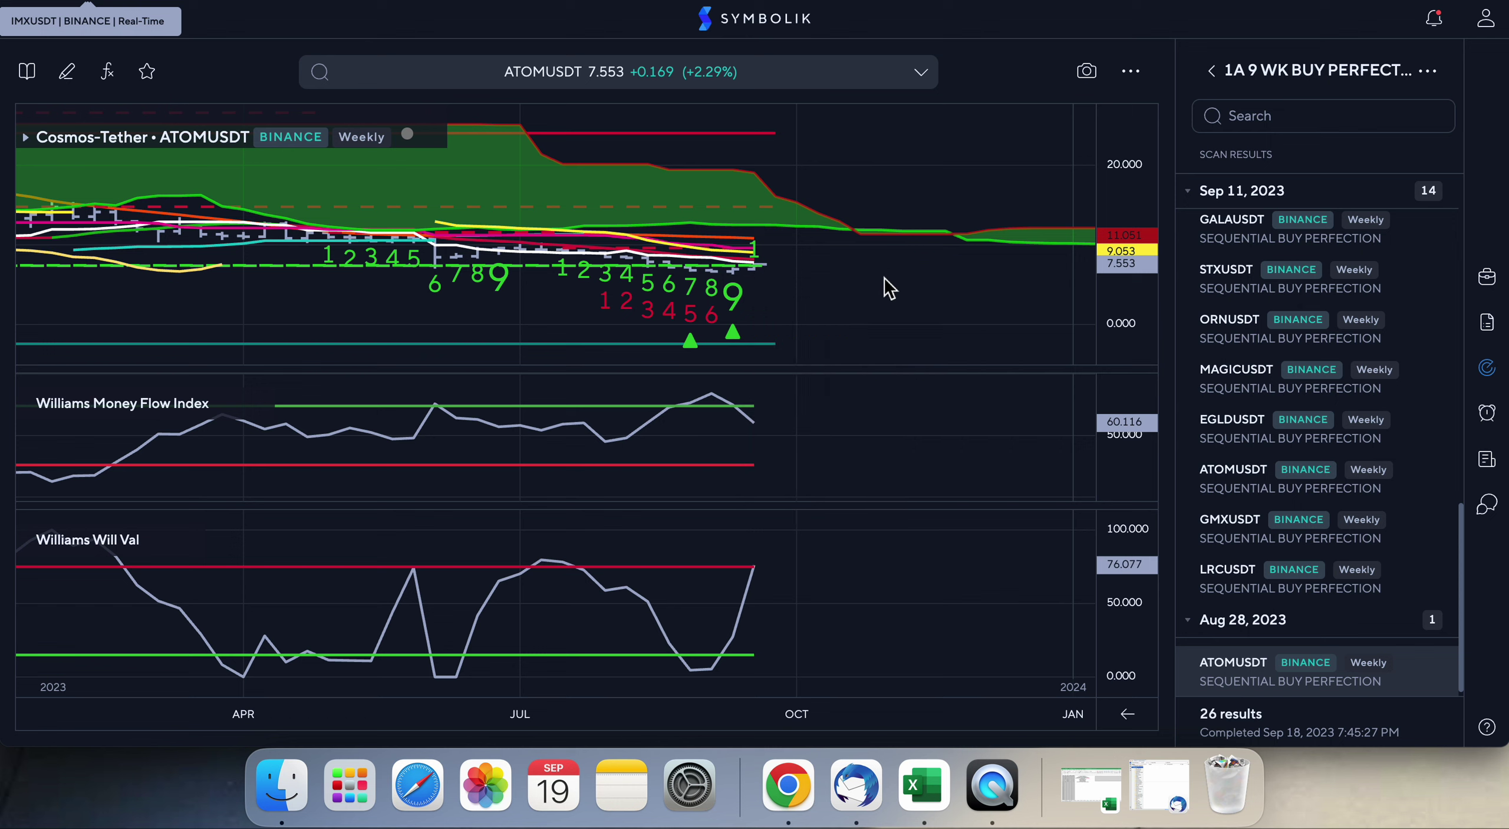
pyautogui.moveTo(1119, 309); pyautogui.dragTo(1124, 322)
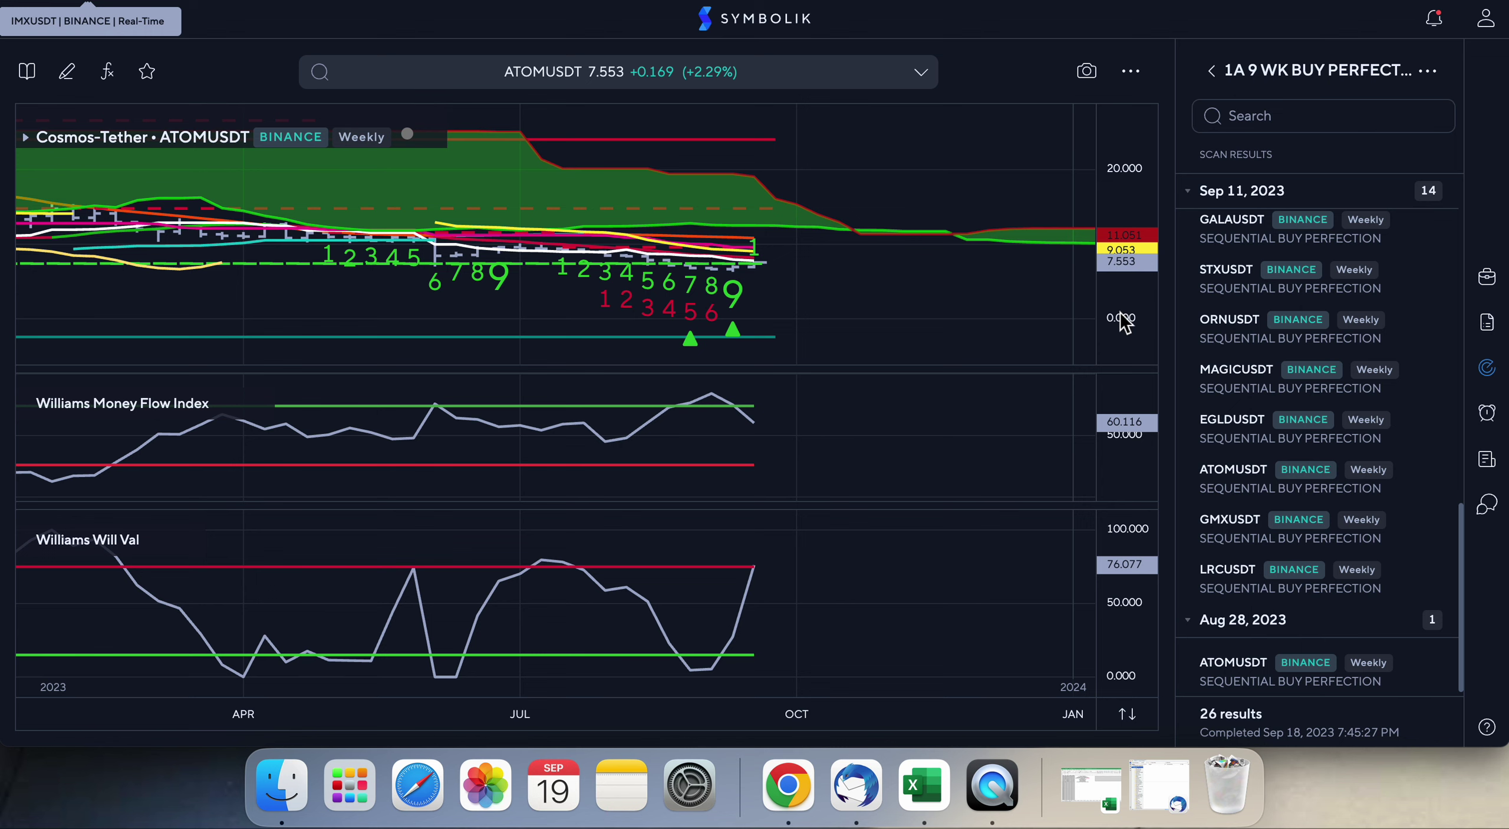
pyautogui.scroll(2, 1266, 381)
# - Switch back to STXUSDT on the Daily timeframe
pyautogui.click(1266, 377)
pyautogui.moveTo(751, 260)
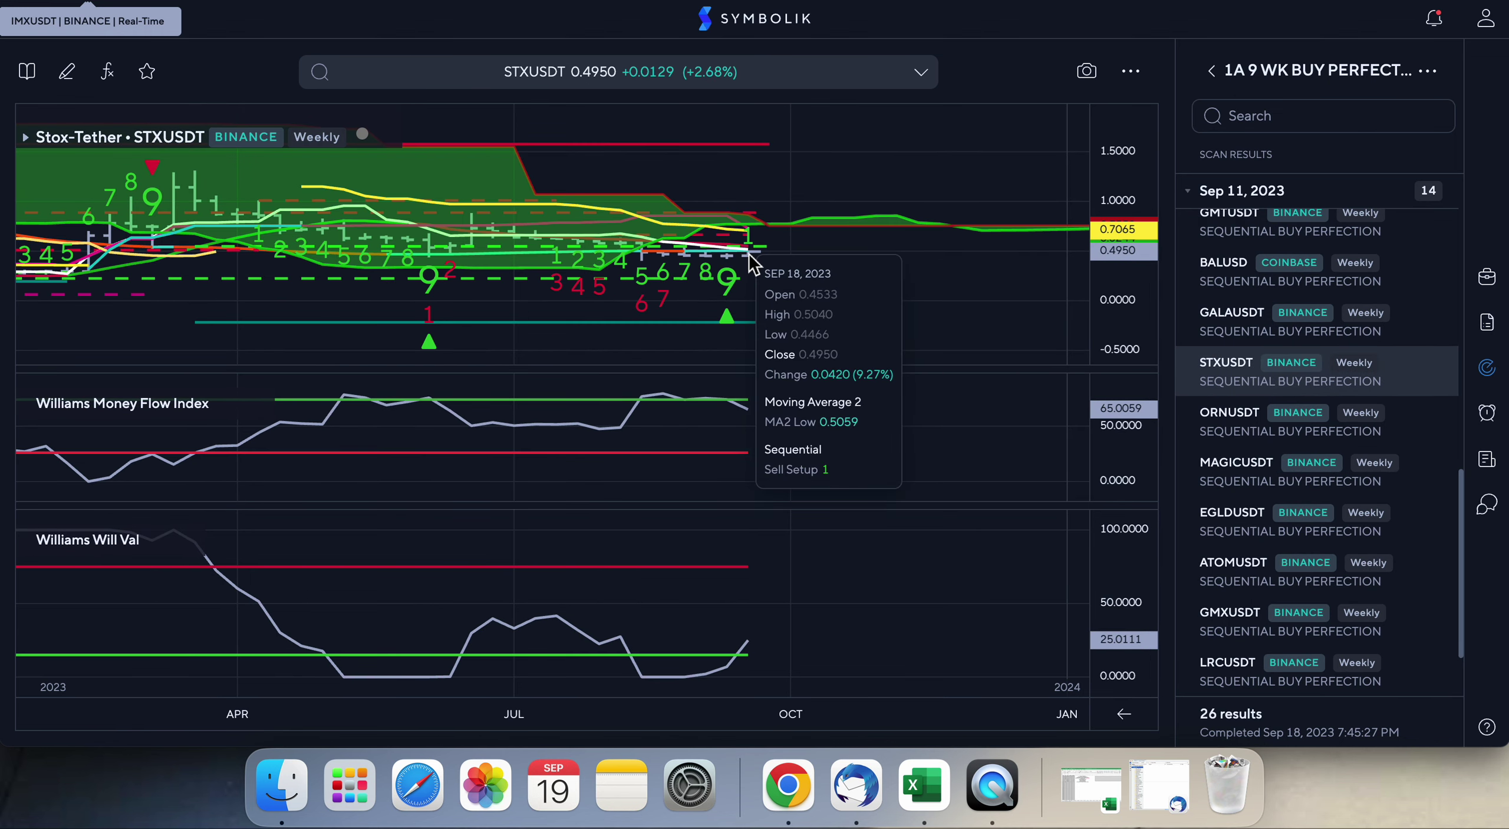
pyautogui.click(921, 71)
pyautogui.click(860, 428)
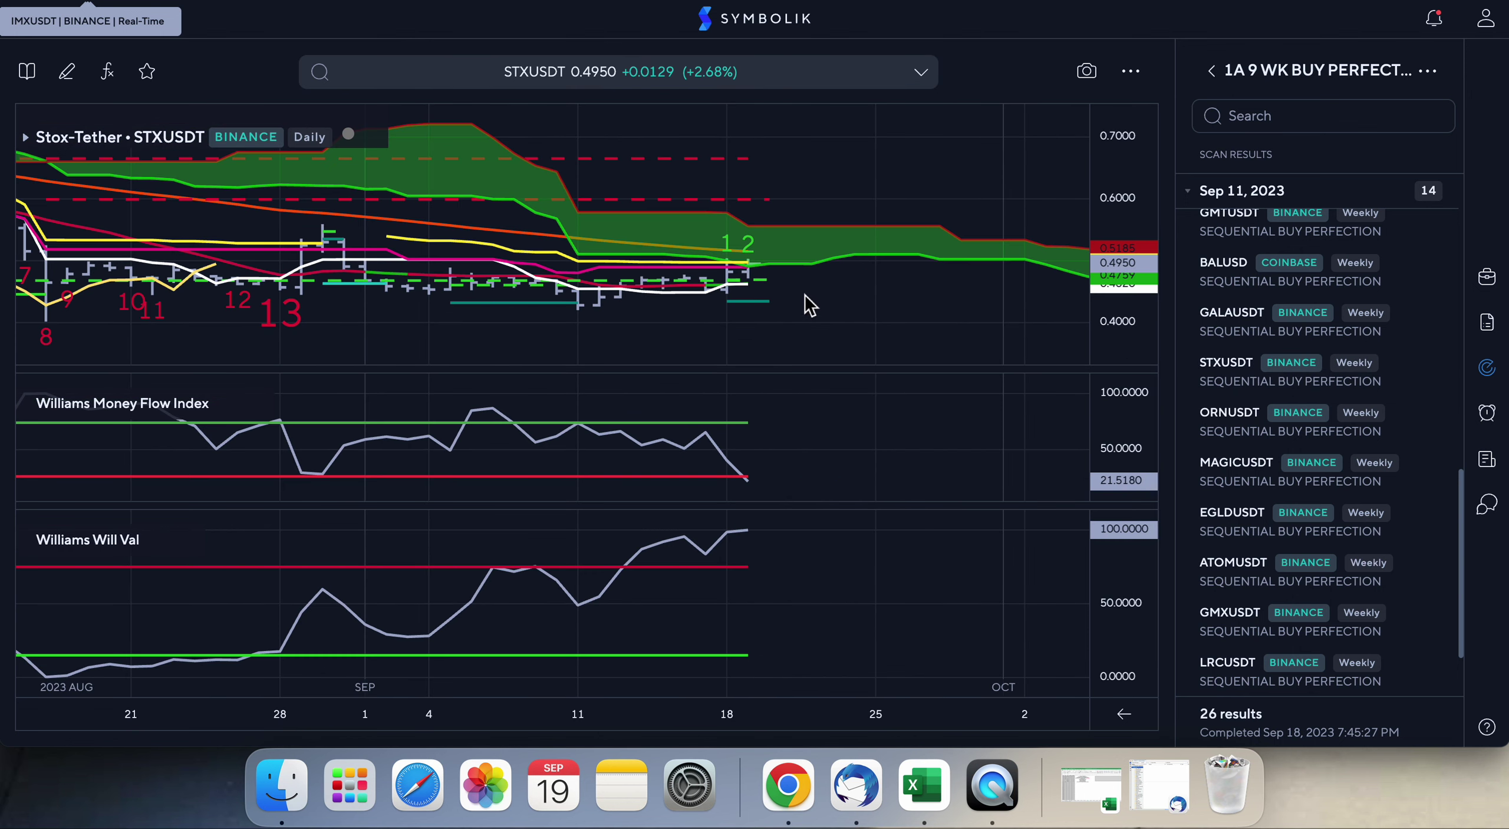
pyautogui.hscroll(-2, 898, 316)
# - Rescale the STXUSDT price axis and zoom out to see its longer daily history
pyautogui.moveTo(1118, 298); pyautogui.dragTo(1100, 150)
pyautogui.moveTo(1139, 197); pyautogui.dragTo(1126, 251)
pyautogui.hscroll(2, 976, 311)
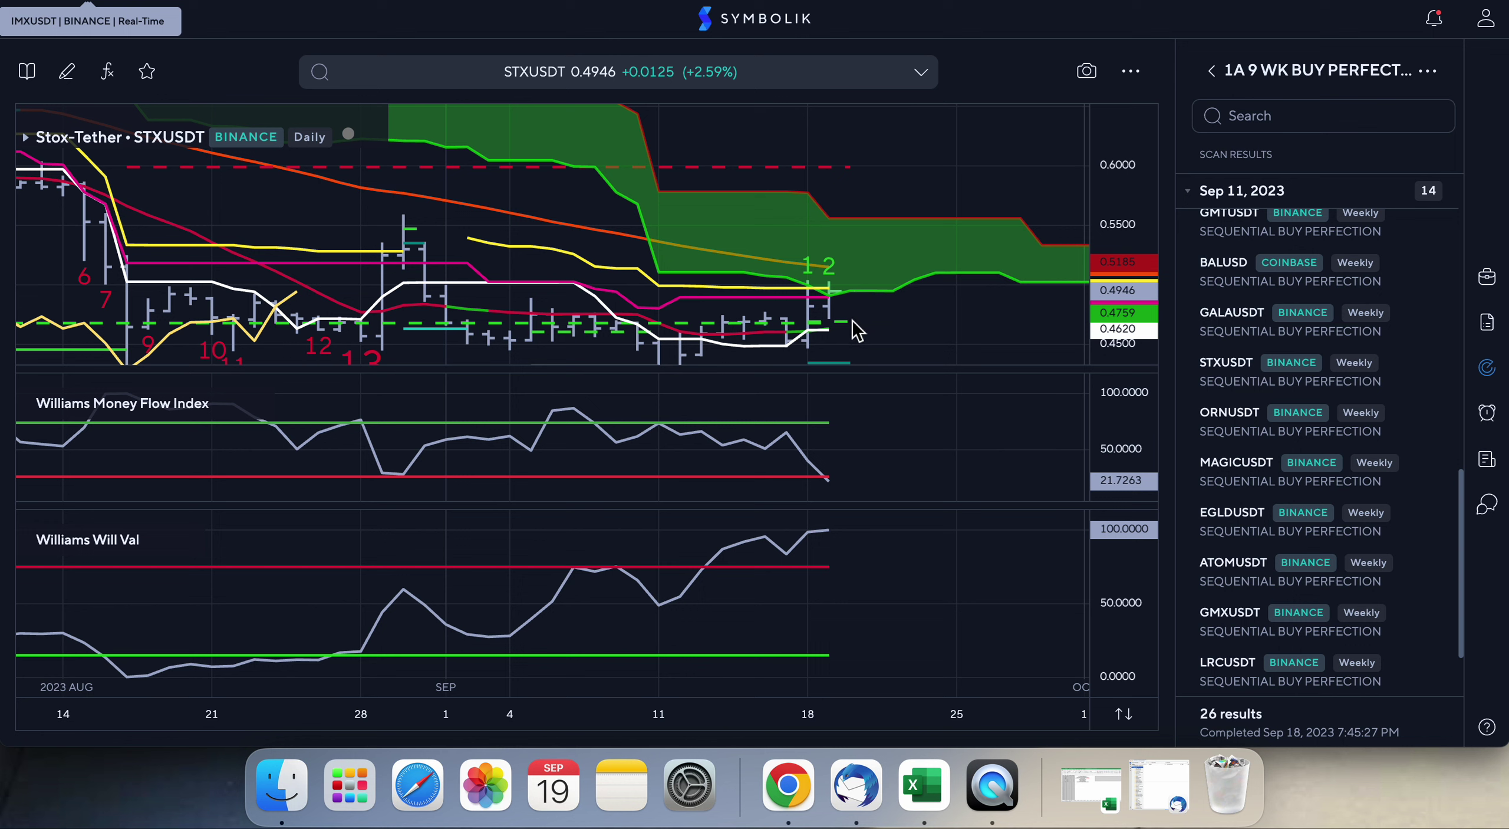
pyautogui.moveTo(844, 335)
pyautogui.moveTo(1135, 164); pyautogui.dragTo(1138, 175)
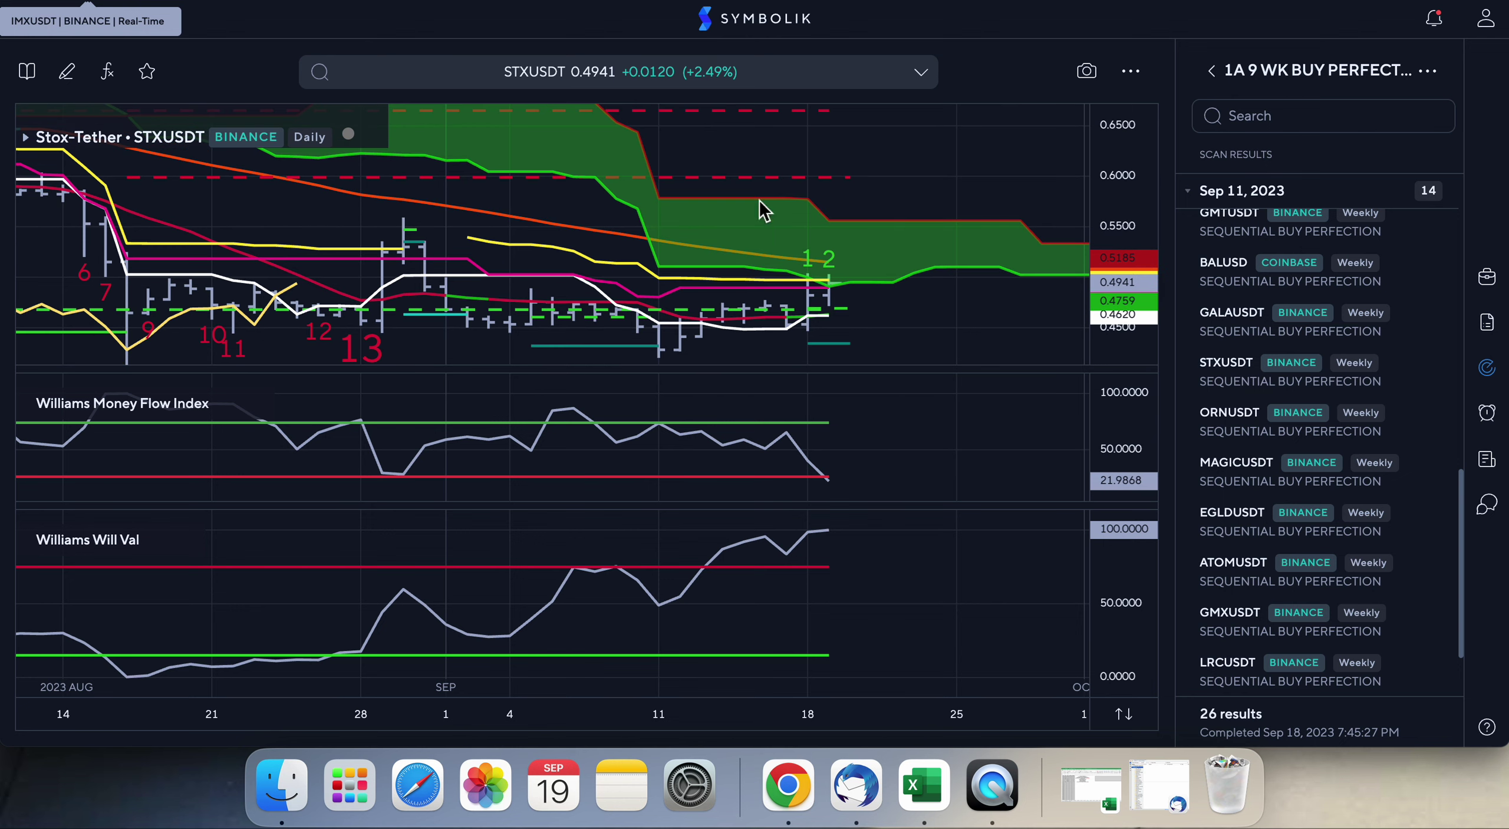
pyautogui.scroll(-5, 937, 280)
pyautogui.scroll(5, 939, 282)
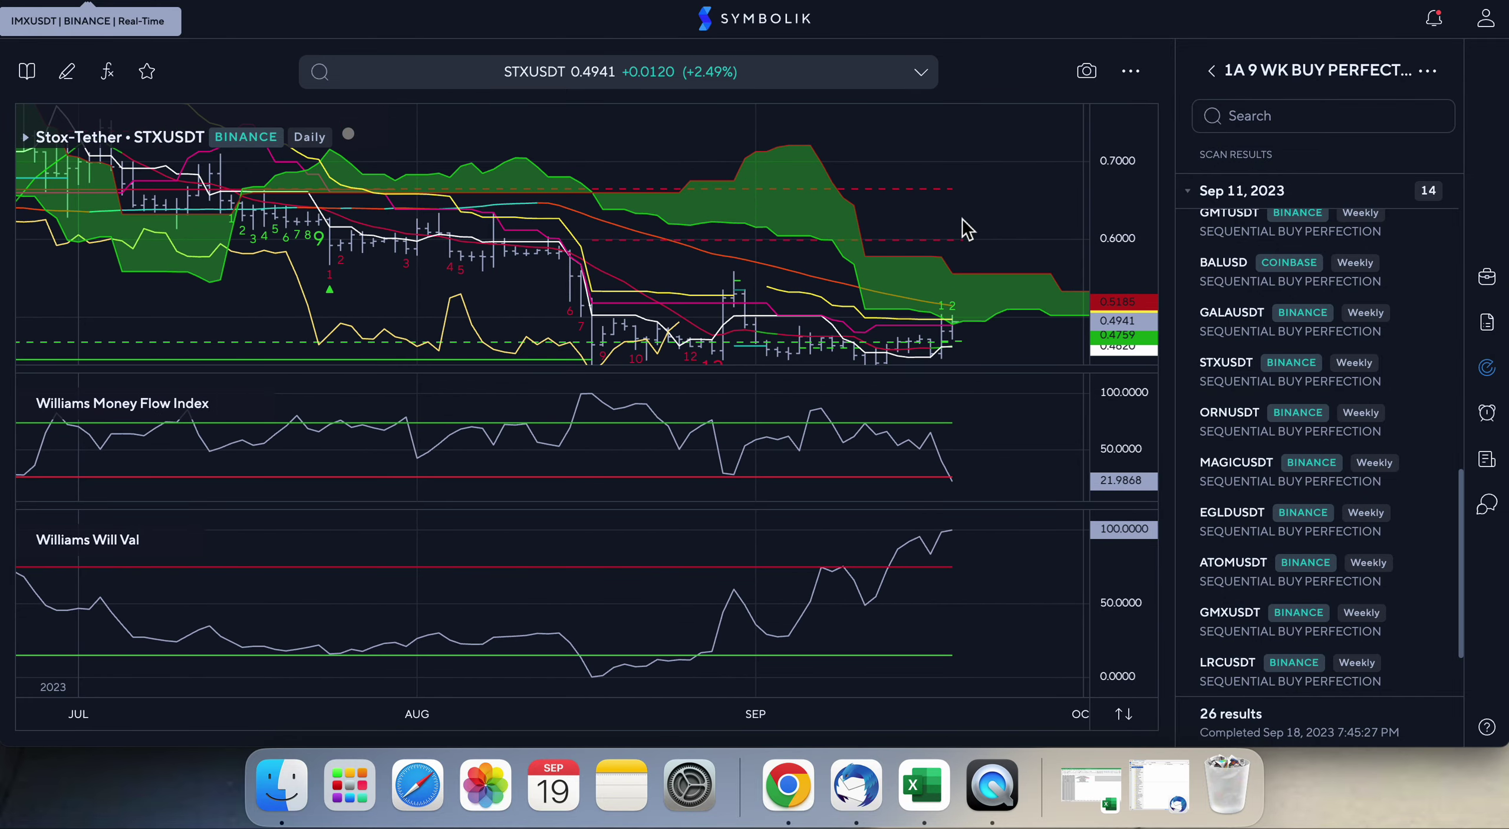
pyautogui.scroll(-5, 669, 312)
pyautogui.scroll(-3, 669, 311)
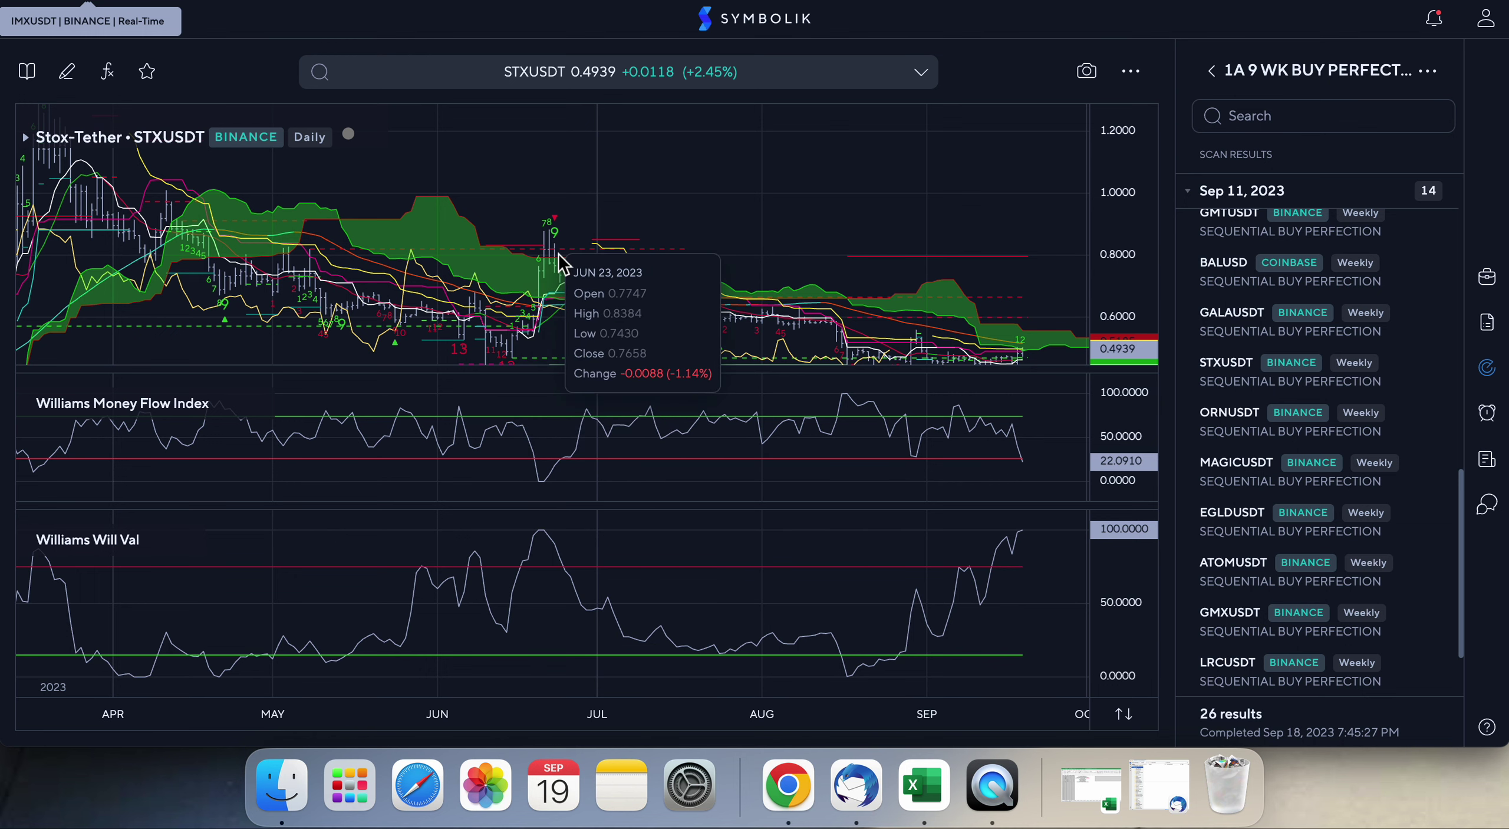
pyautogui.moveTo(552, 254)
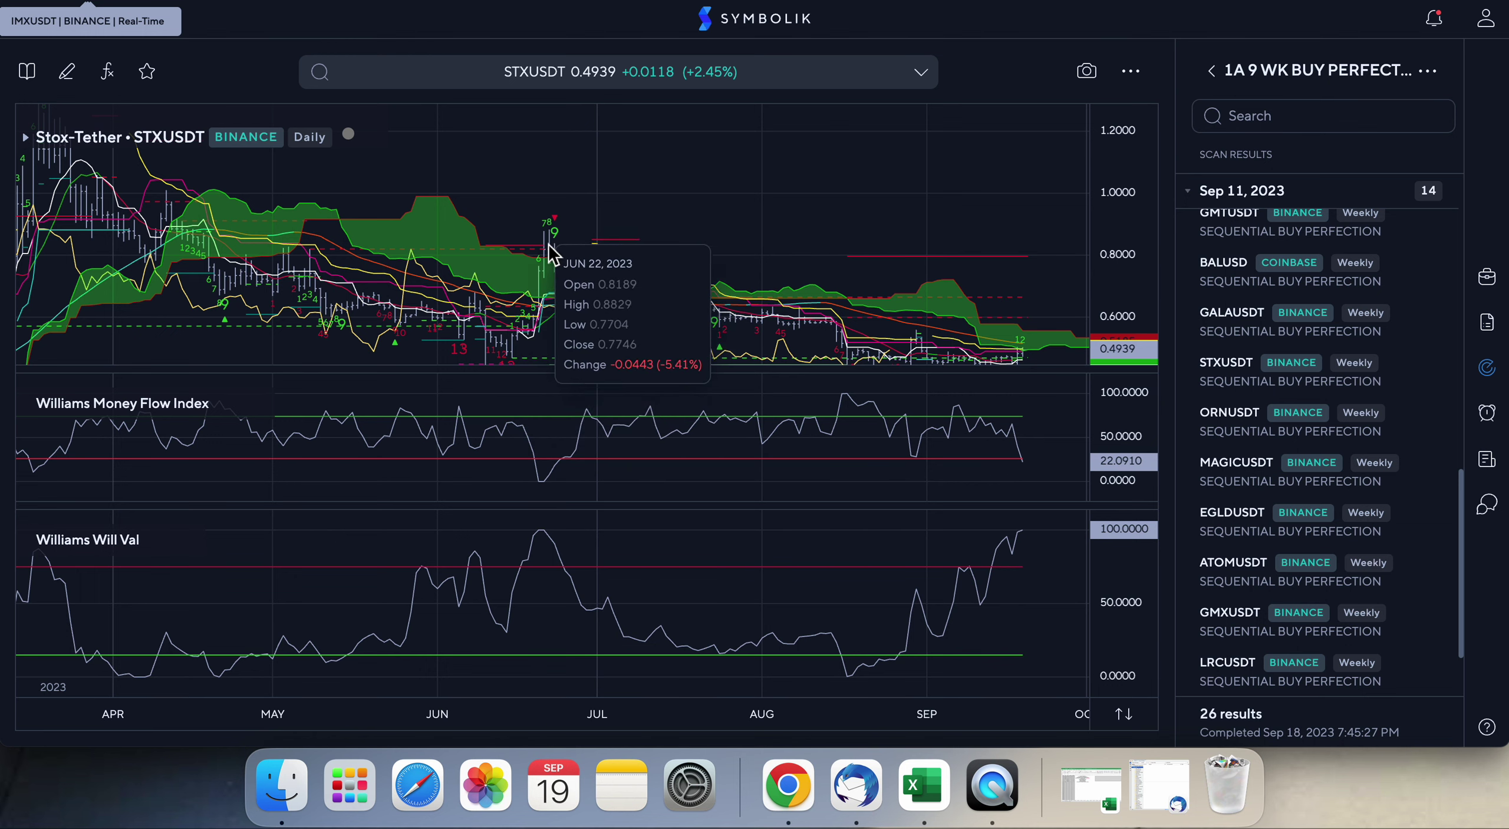
pyautogui.scroll(-5, 545, 265)
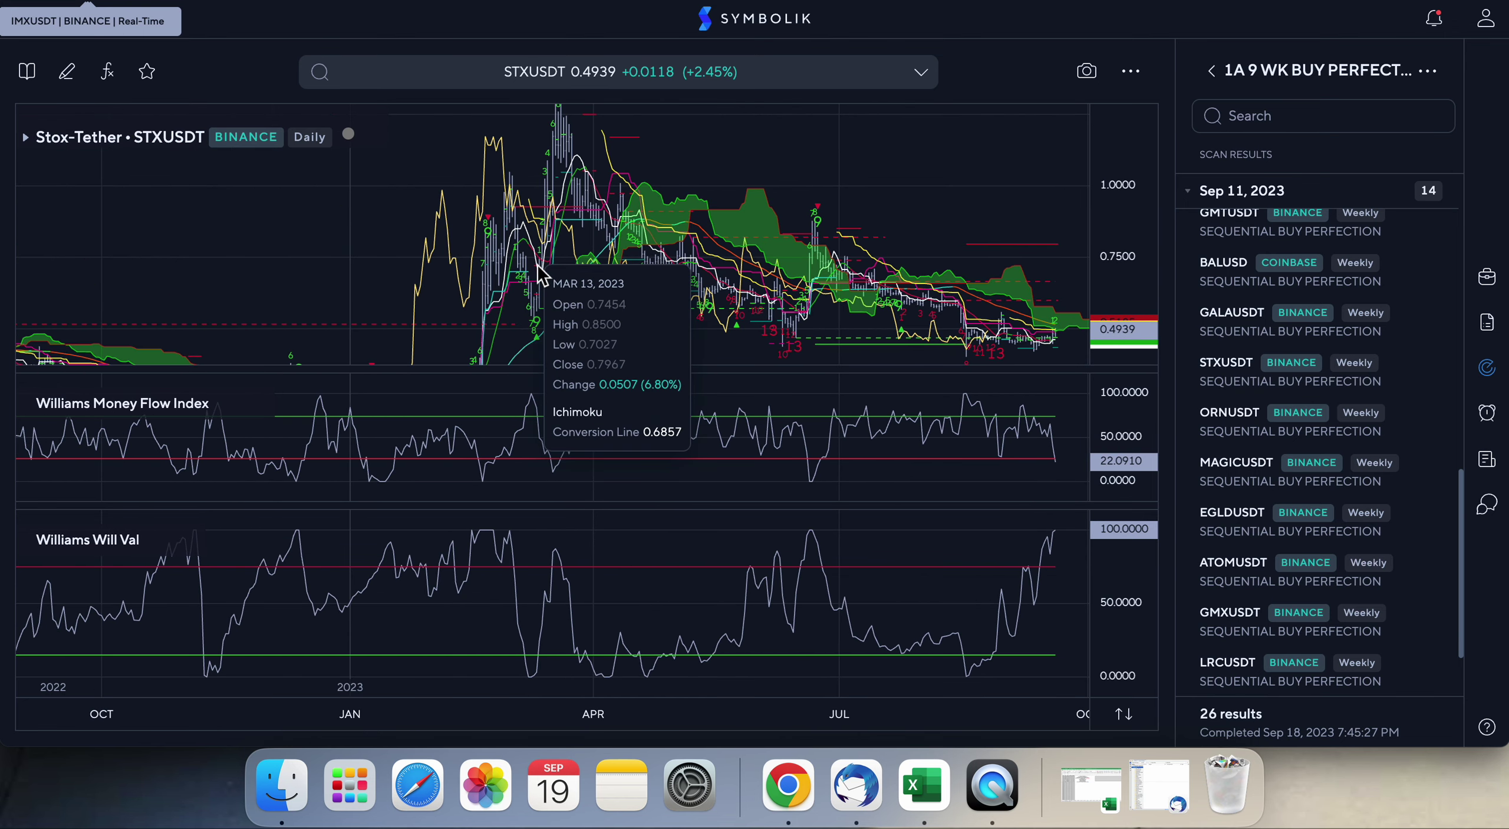
# - View STXUSDT on Weekly, then Yearly bars, compressing the yearly price scale
pyautogui.click(920, 72)
pyautogui.click(878, 459)
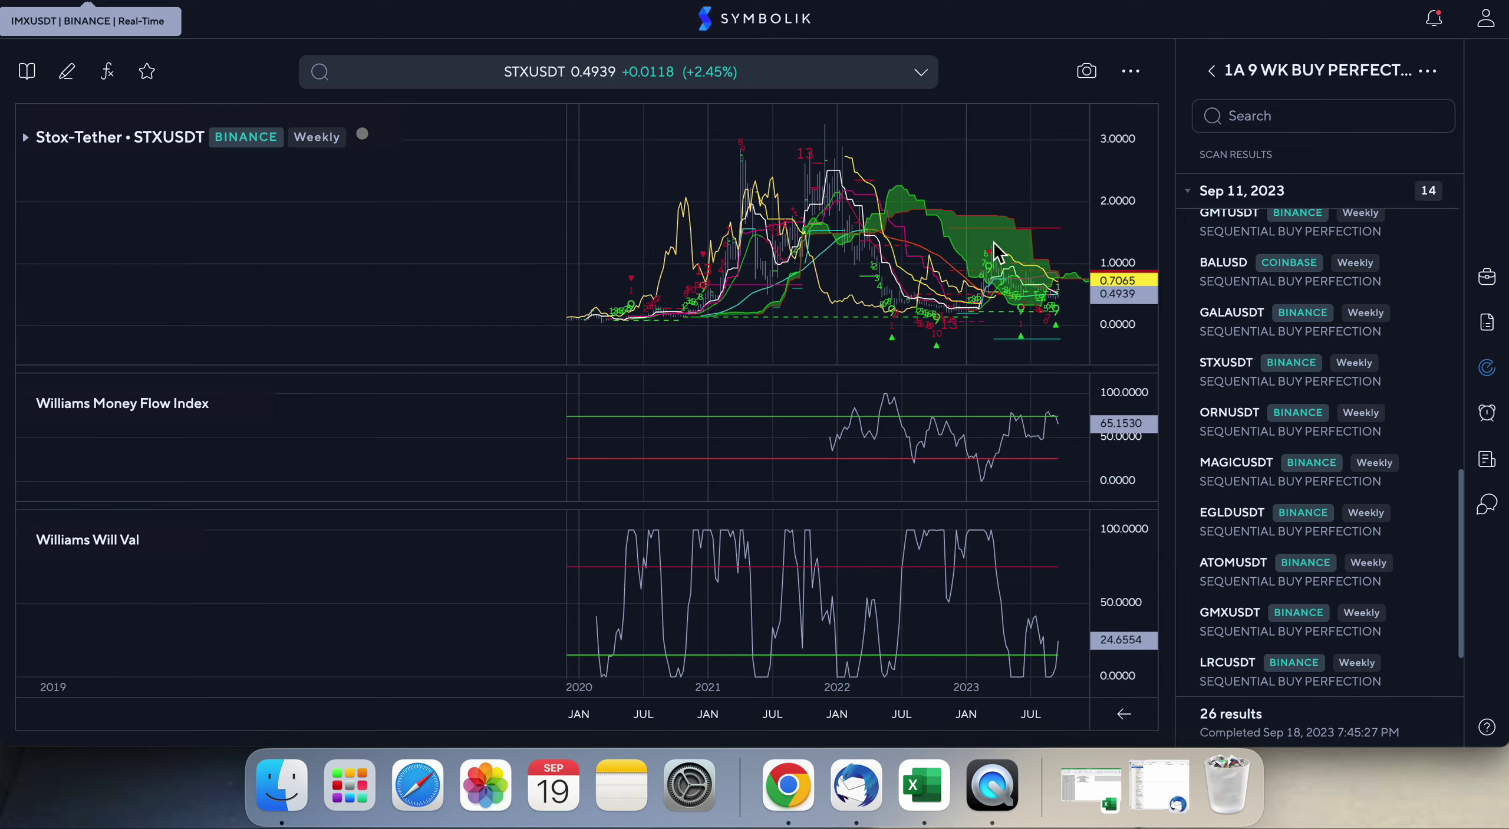
pyautogui.scroll(5, 996, 251)
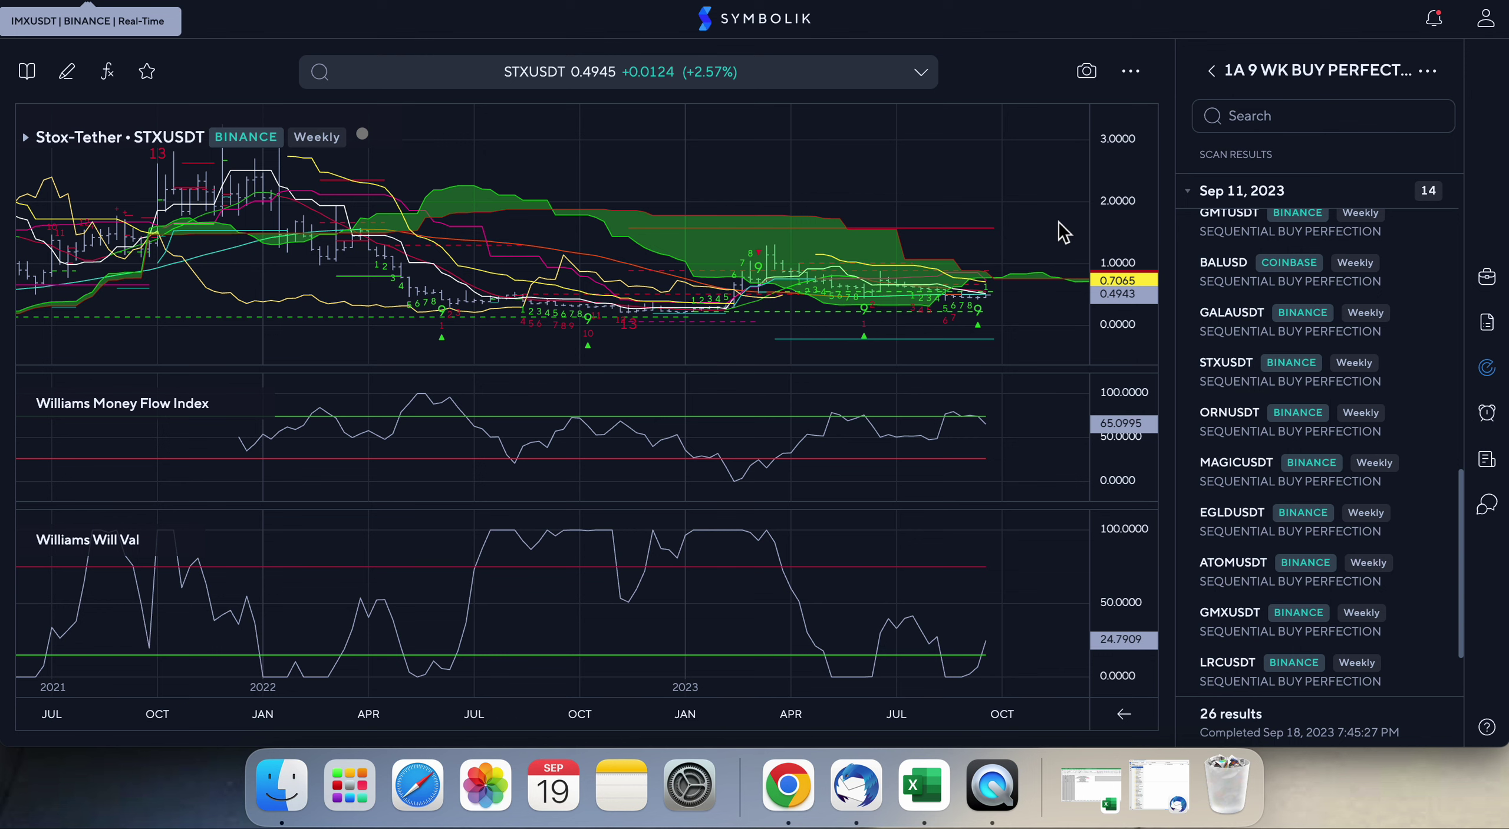
pyautogui.click(920, 74)
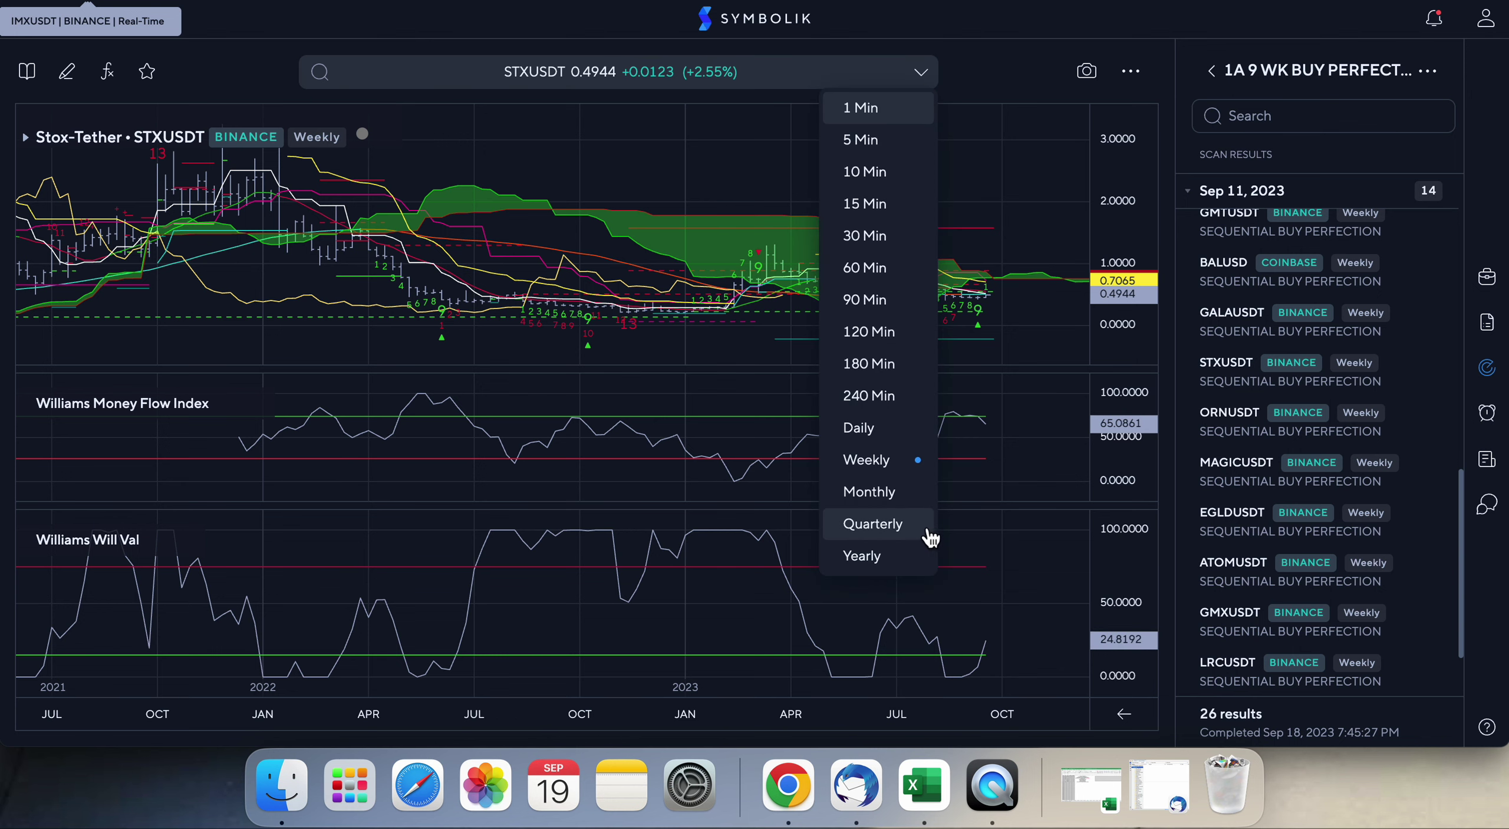
pyautogui.click(878, 557)
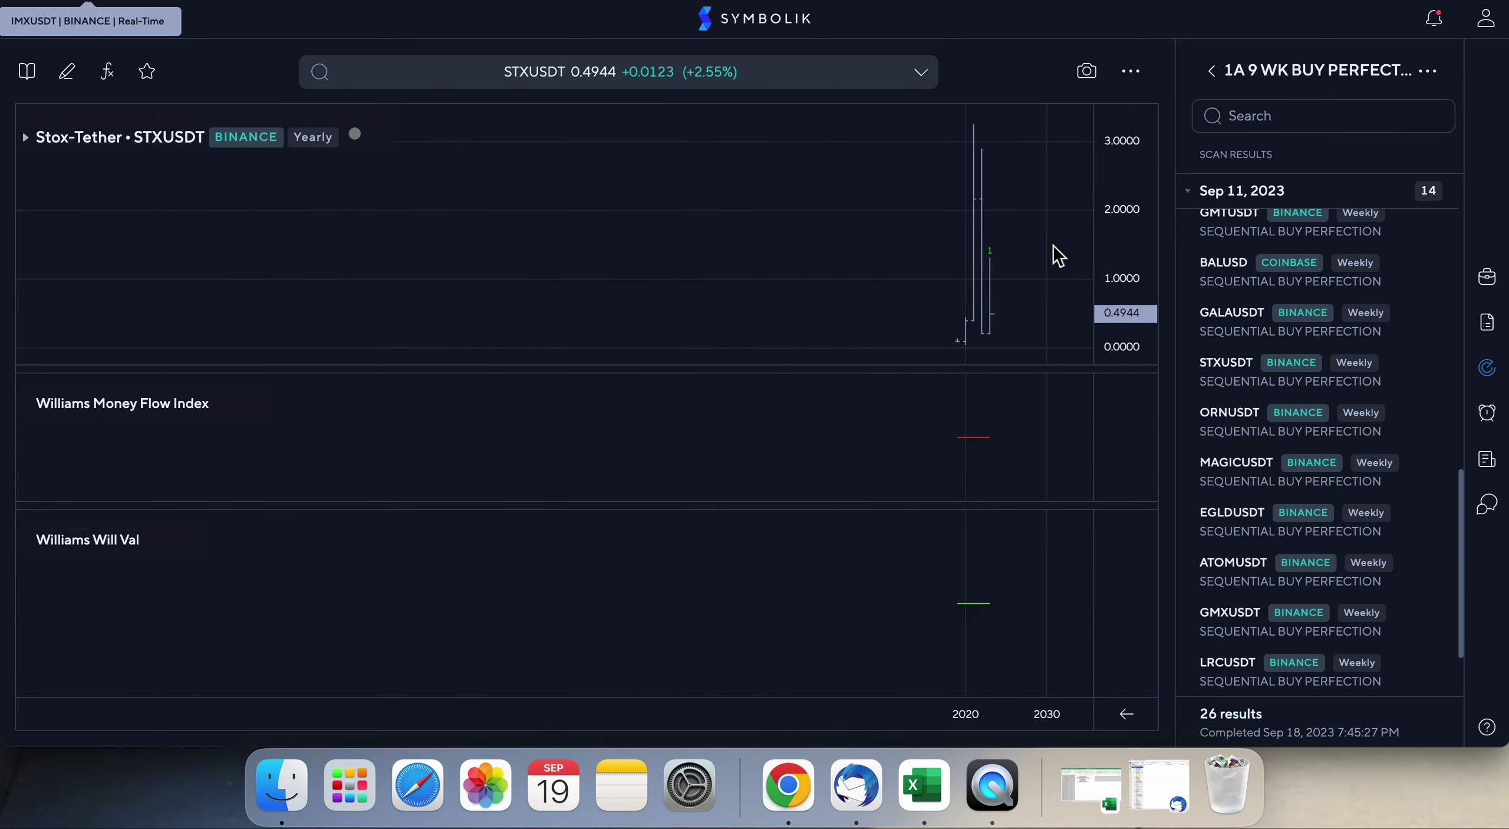
pyautogui.moveTo(1115, 266); pyautogui.dragTo(1119, 307)
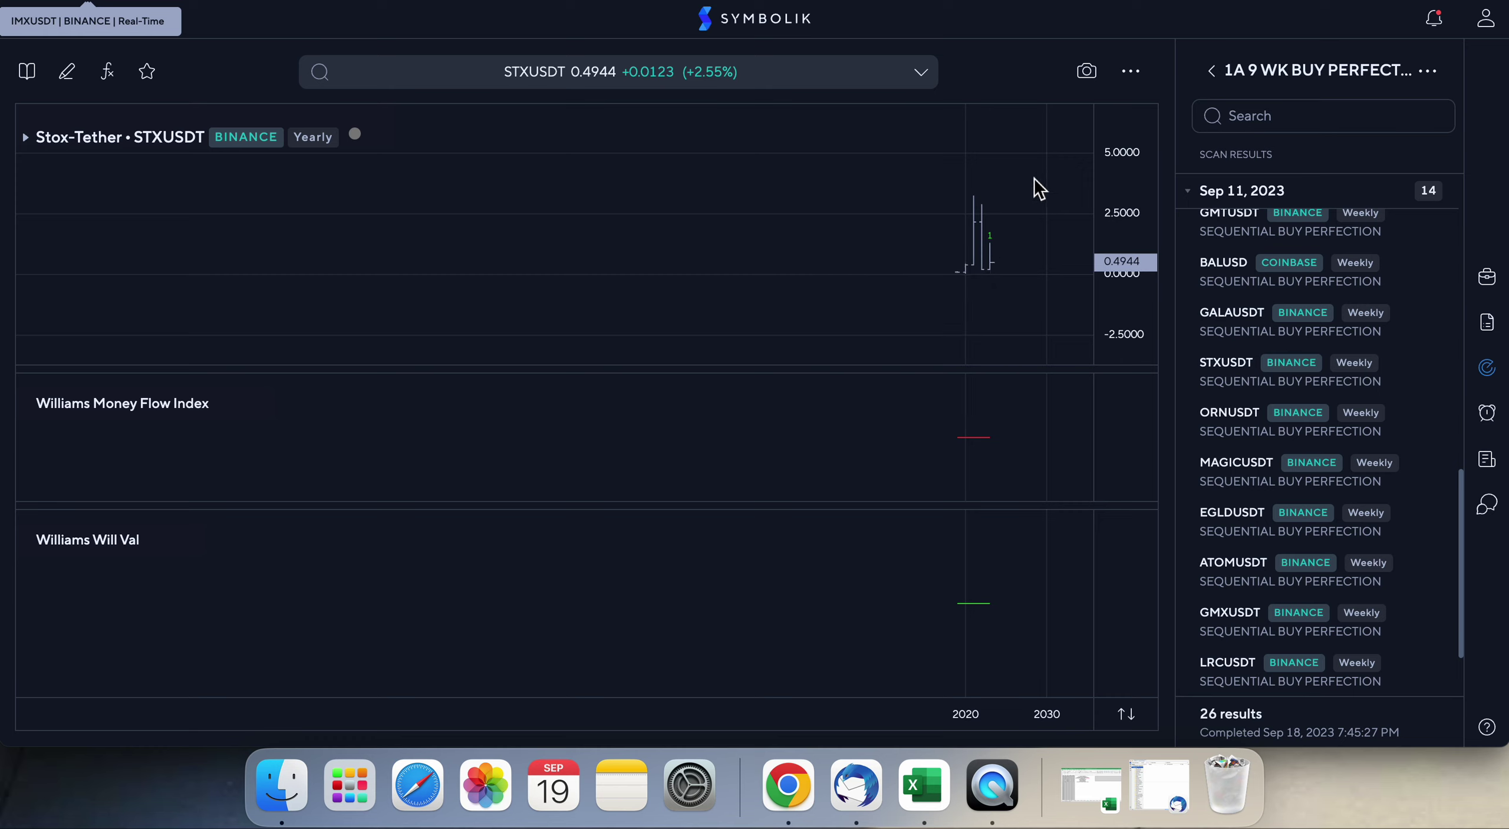
# - Switch STXUSDT to daily bars and stretch the price scale around recent prices
pyautogui.click(921, 72)
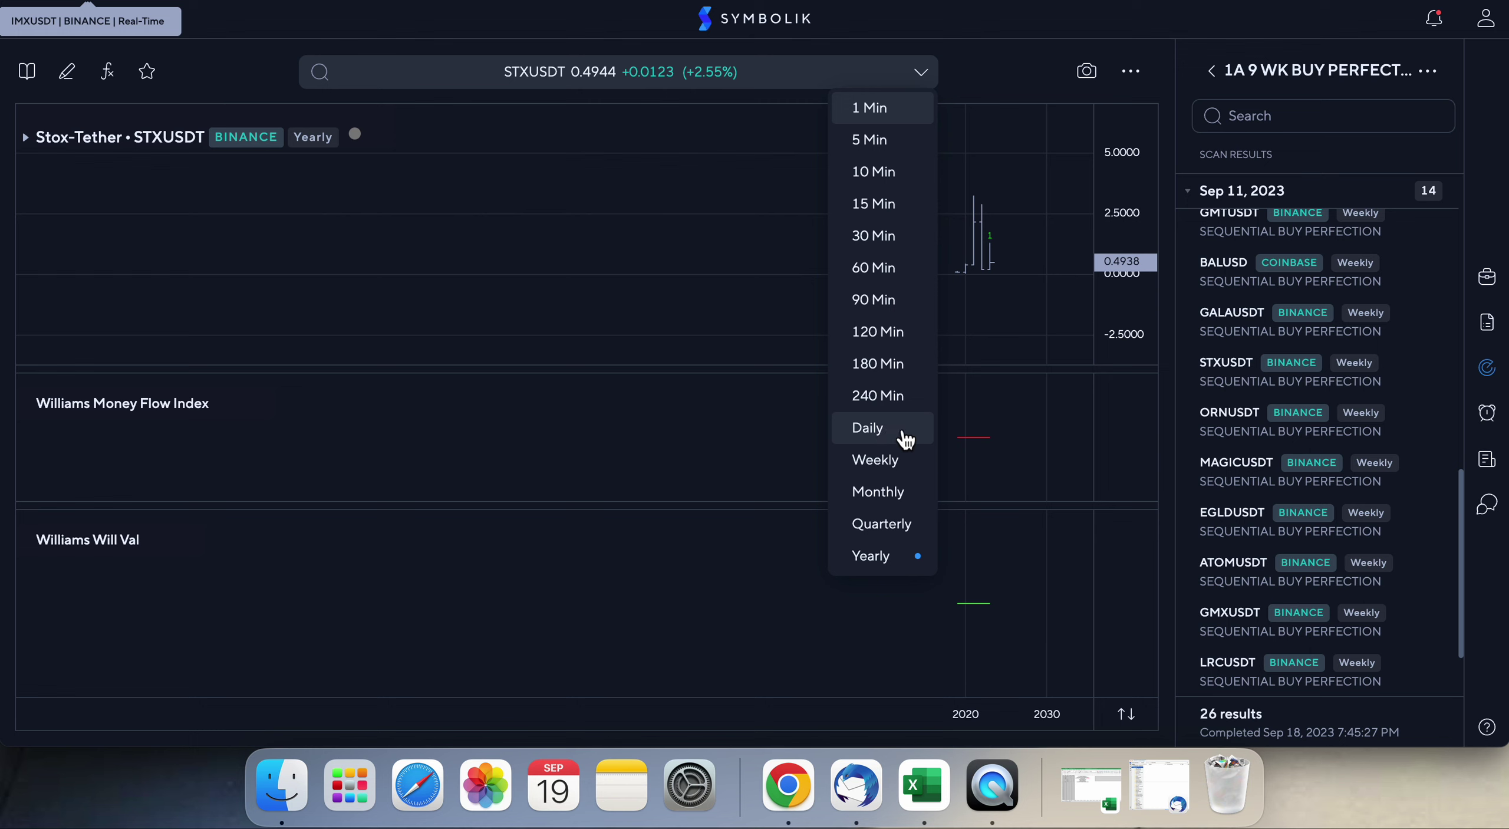
pyautogui.click(890, 443)
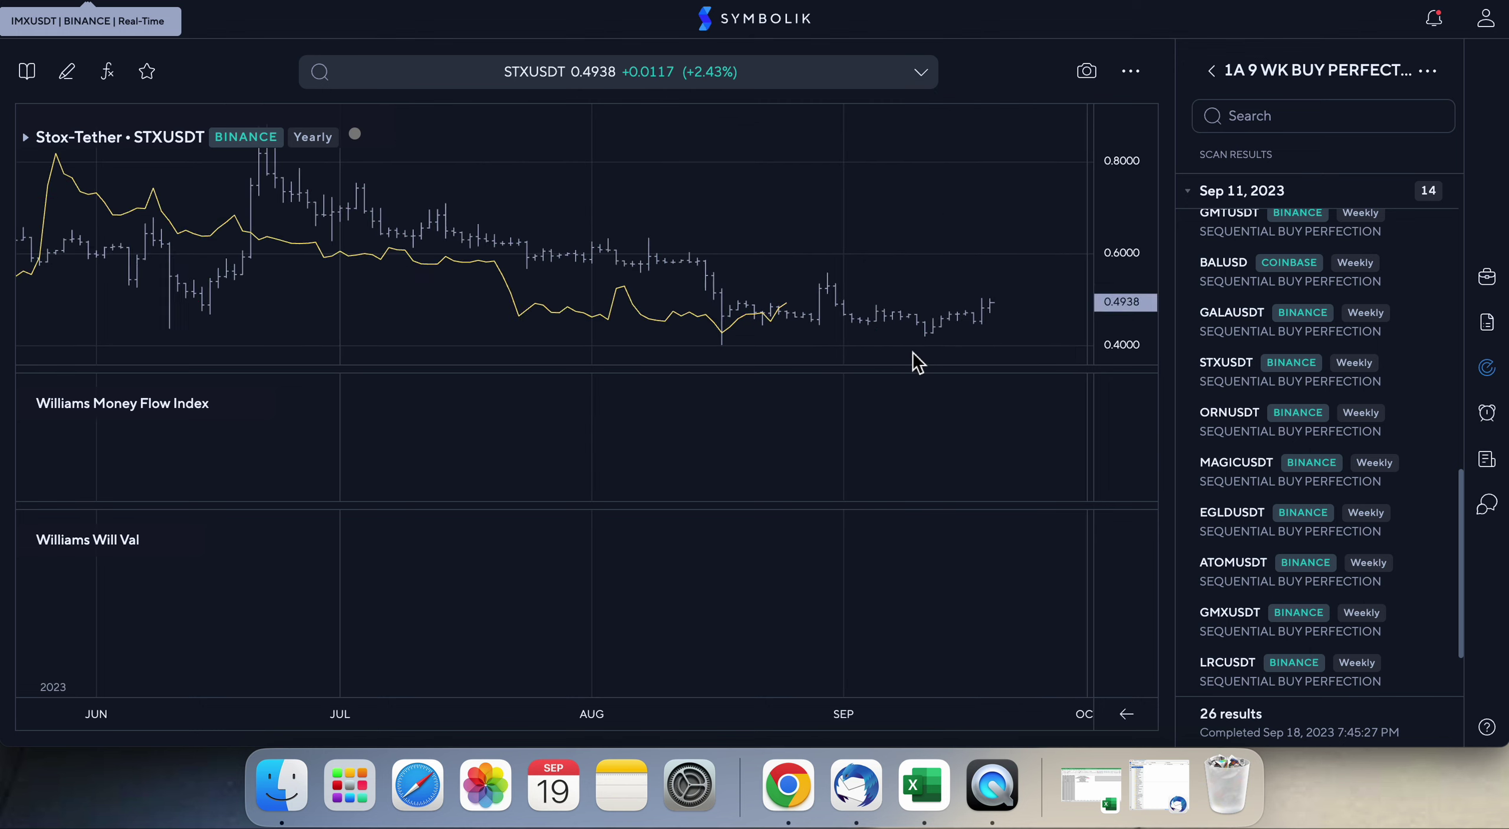
pyautogui.moveTo(1127, 277); pyautogui.dragTo(1013, 177)
pyautogui.moveTo(1132, 339); pyautogui.dragTo(1130, 216)
pyautogui.scroll(5, 1041, 207)
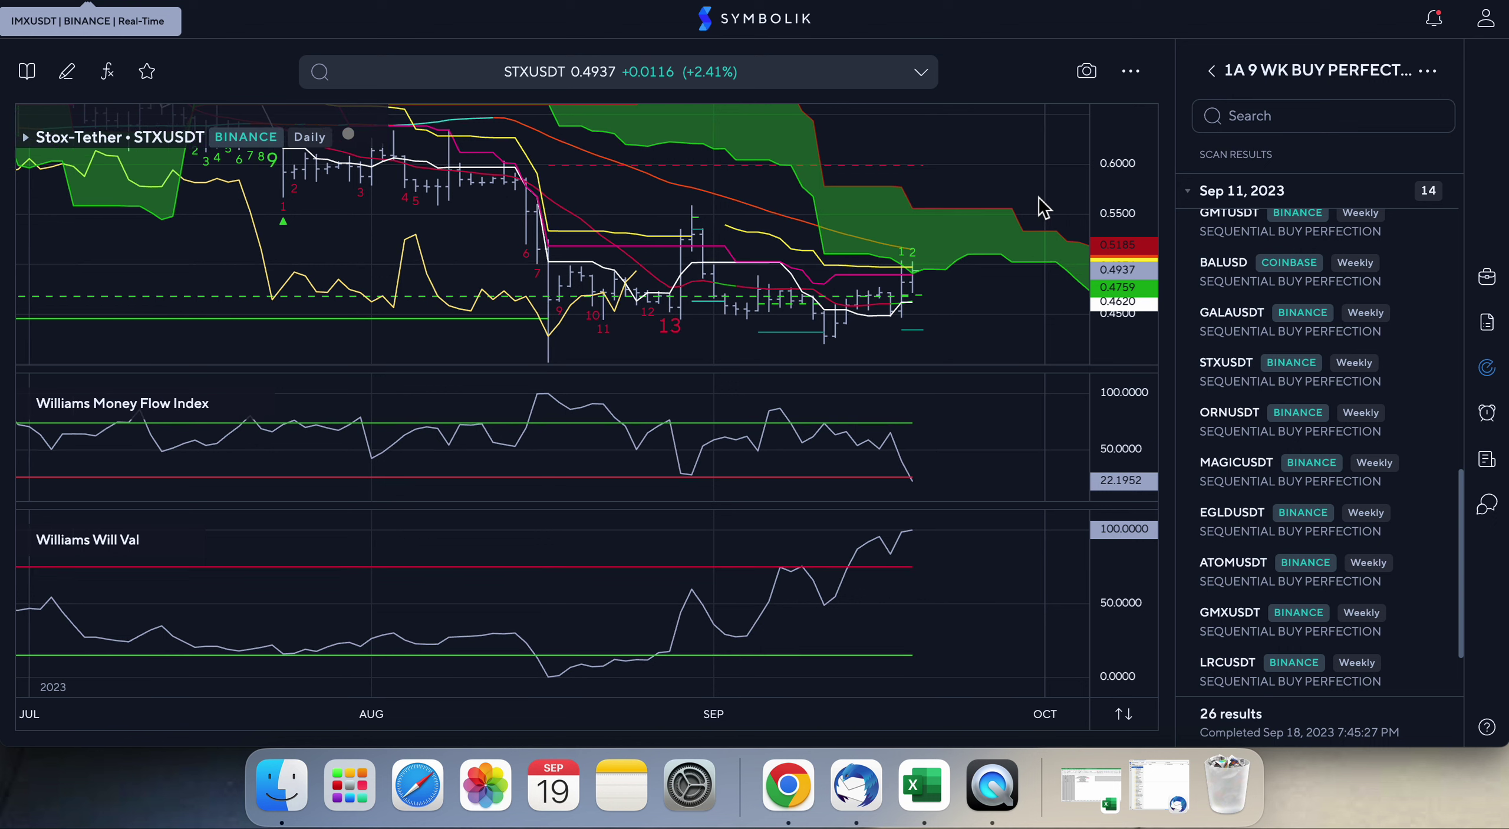
pyautogui.scroll(2, 1041, 207)
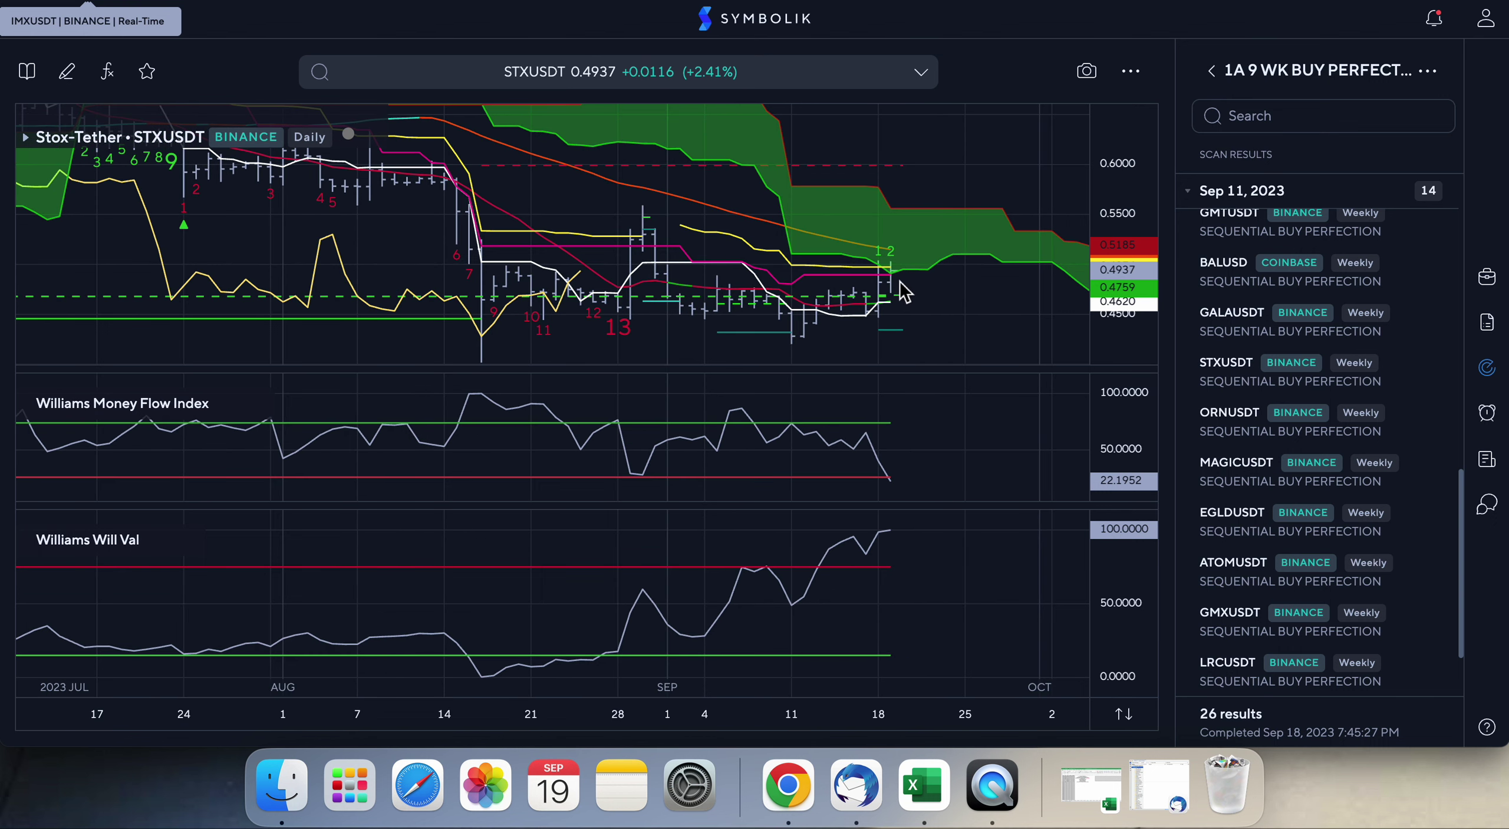
pyautogui.moveTo(895, 292)
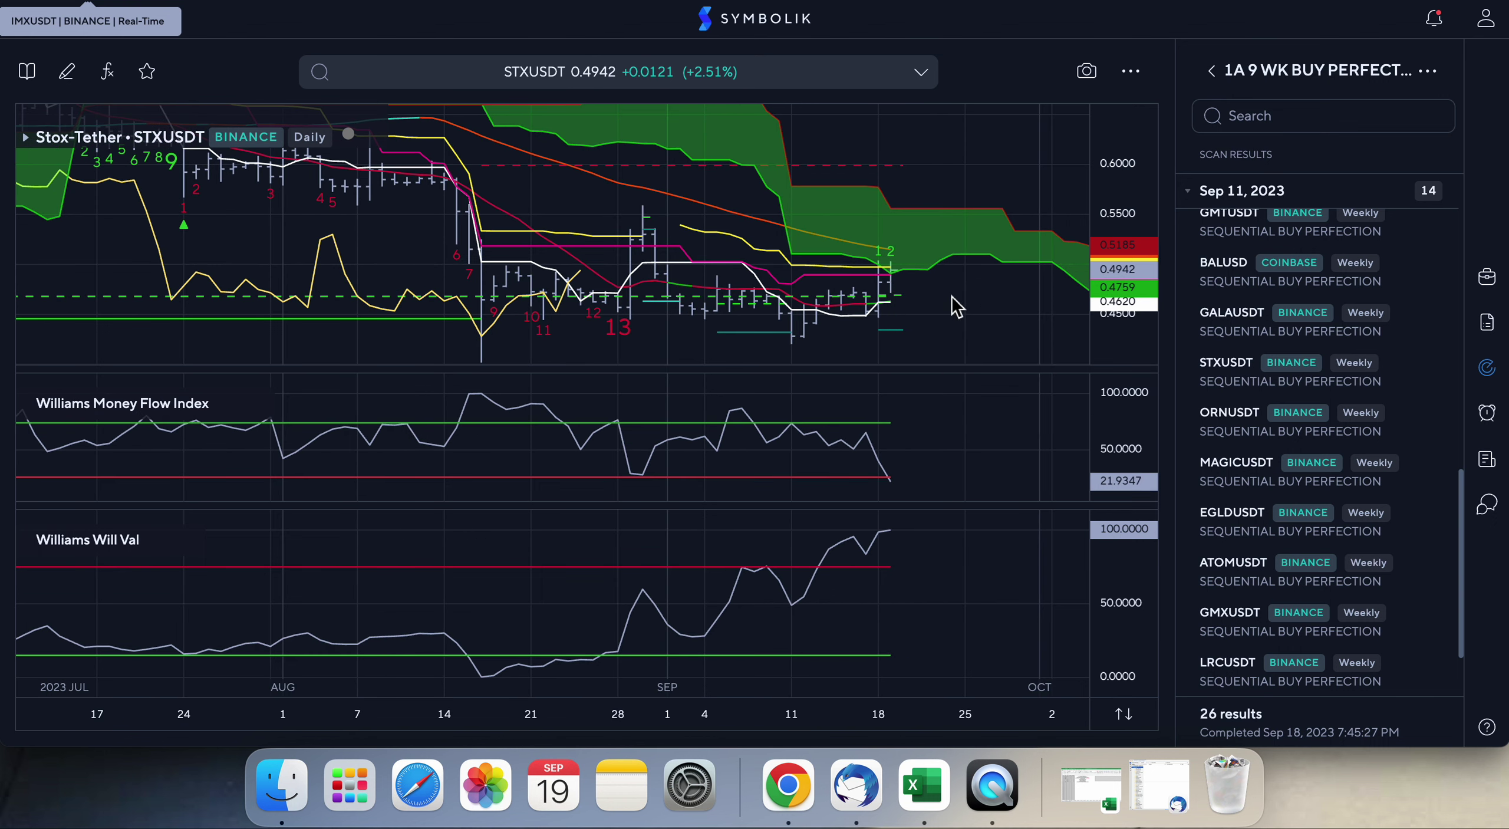
# - Compress the price scale slightly and scroll the scan list to the Sep 18, 2023 group
pyautogui.moveTo(1126, 184)
pyautogui.mouseDown()
pyautogui.moveTo(1128, 199)
pyautogui.moveTo(1127, 165)
pyautogui.mouseUp()
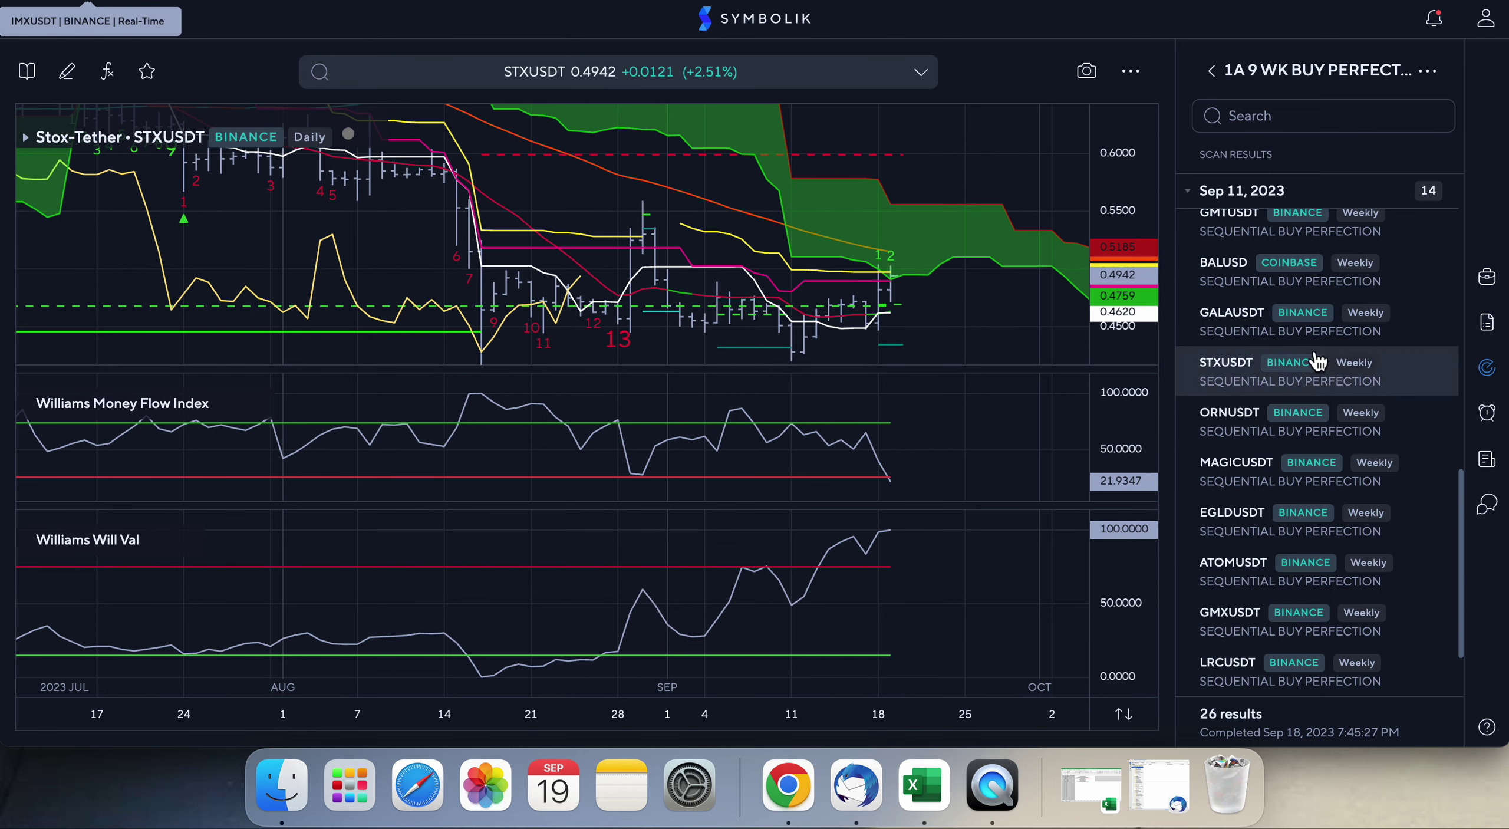
pyautogui.scroll(2, 1297, 366)
pyautogui.scroll(10, 1316, 360)
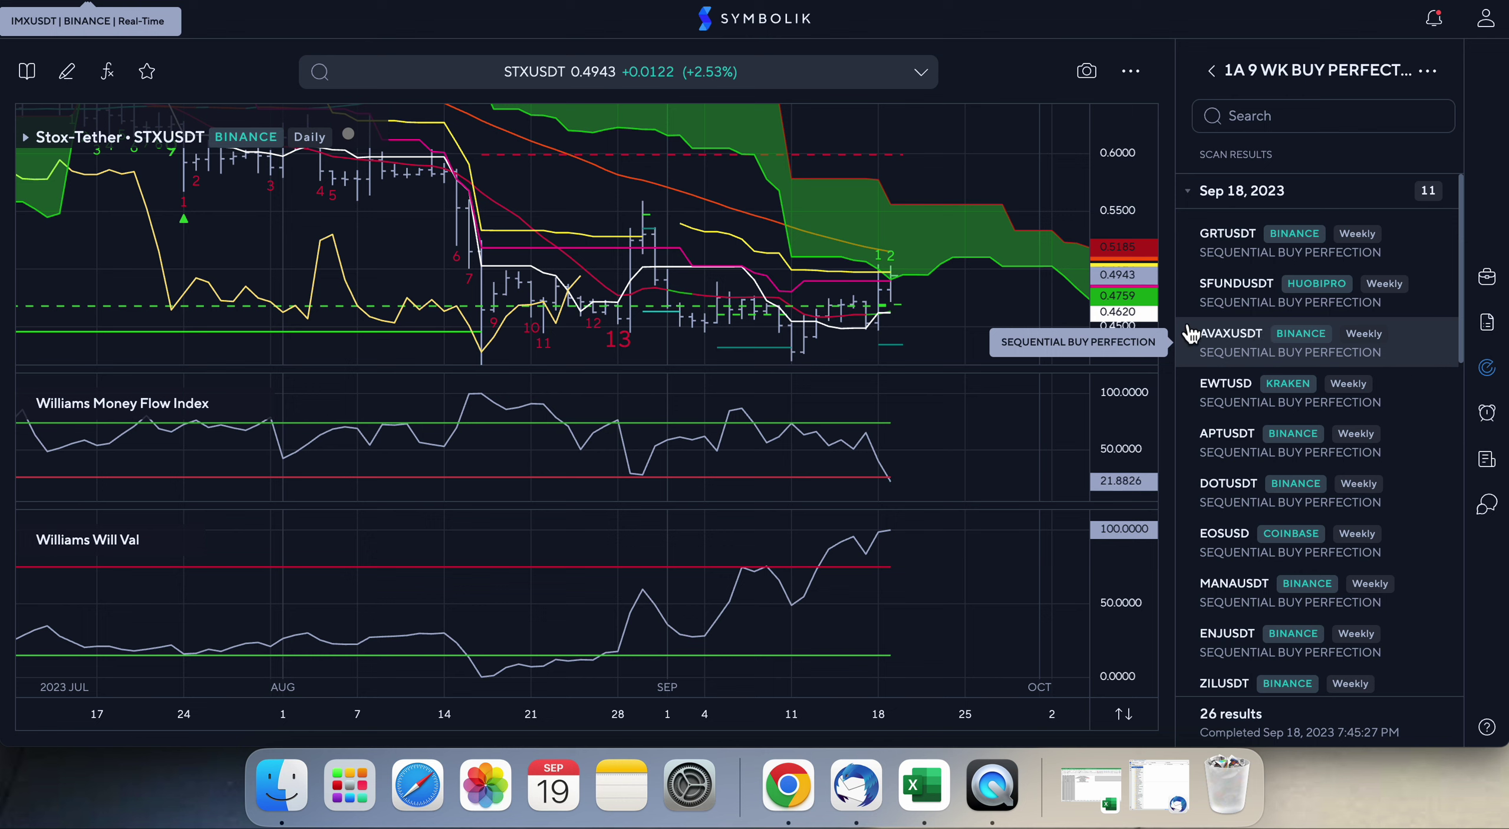
# - Search 'INJ', load Binance INJUSDT, and compress its yearly chart's price scale
pyautogui.click(482, 82)
pyautogui.write('INJUSDT')
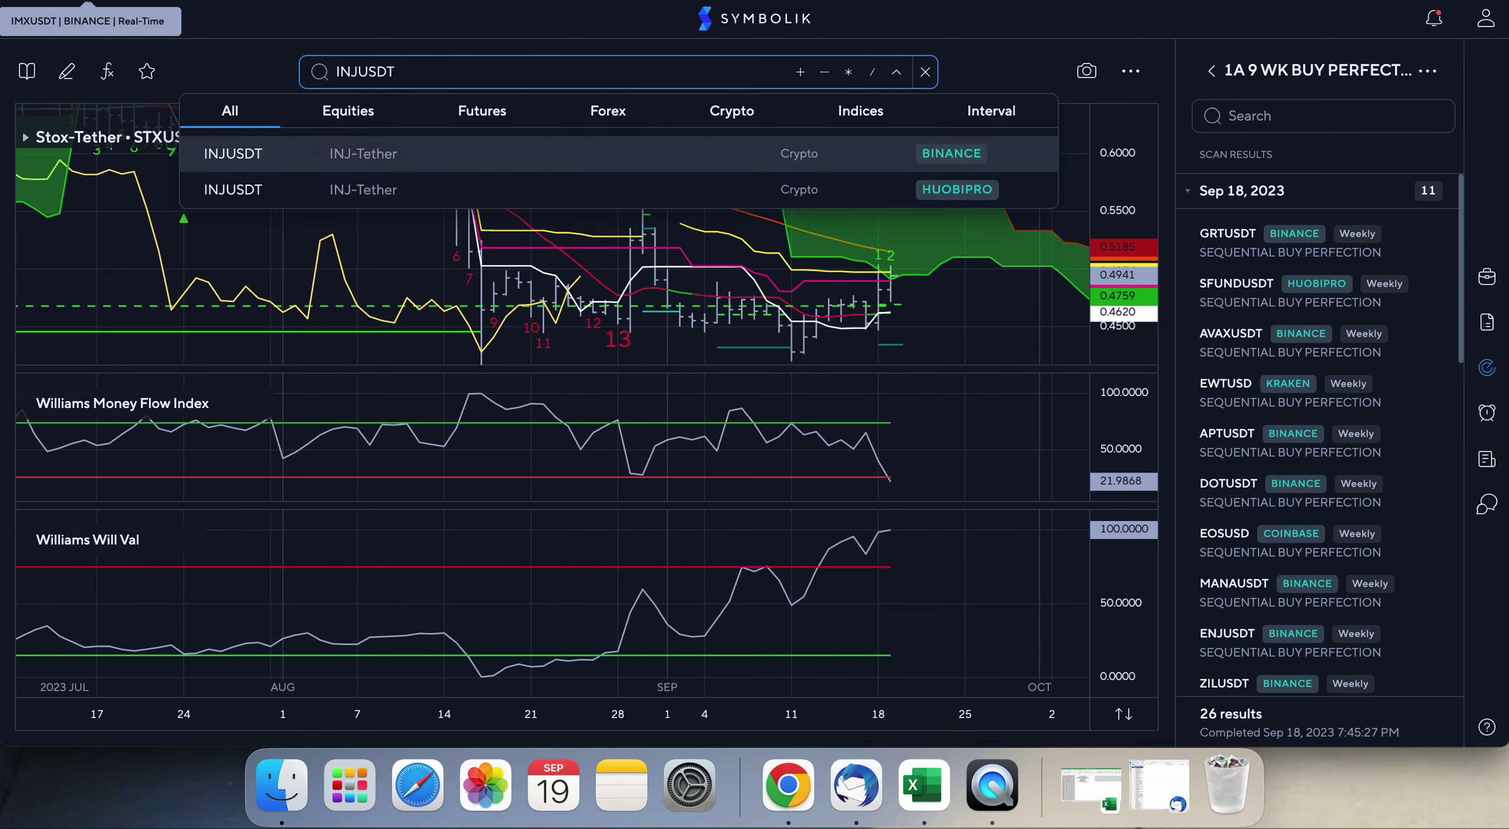
pyautogui.click(254, 159)
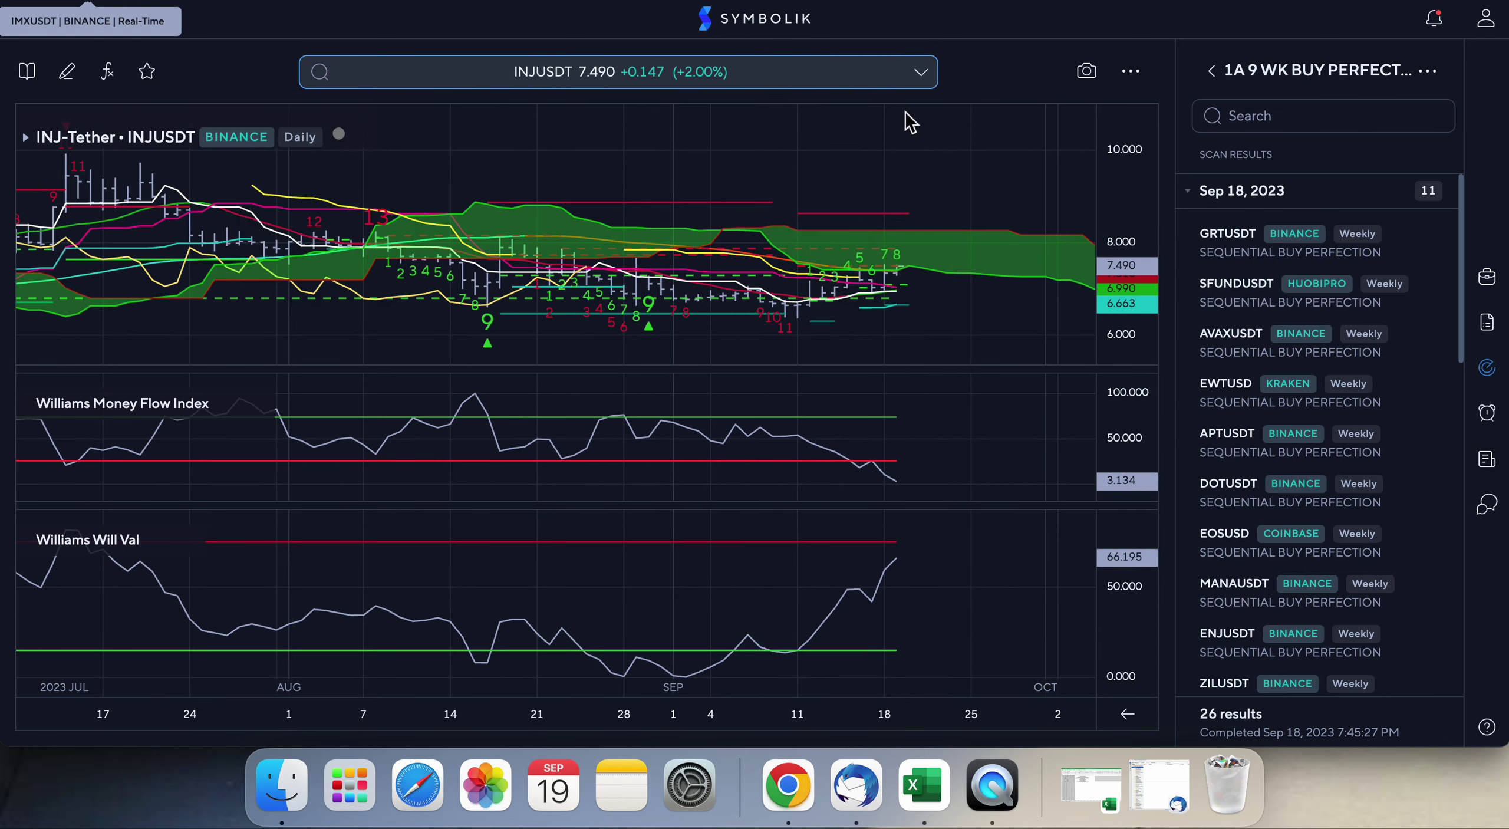
pyautogui.click(921, 71)
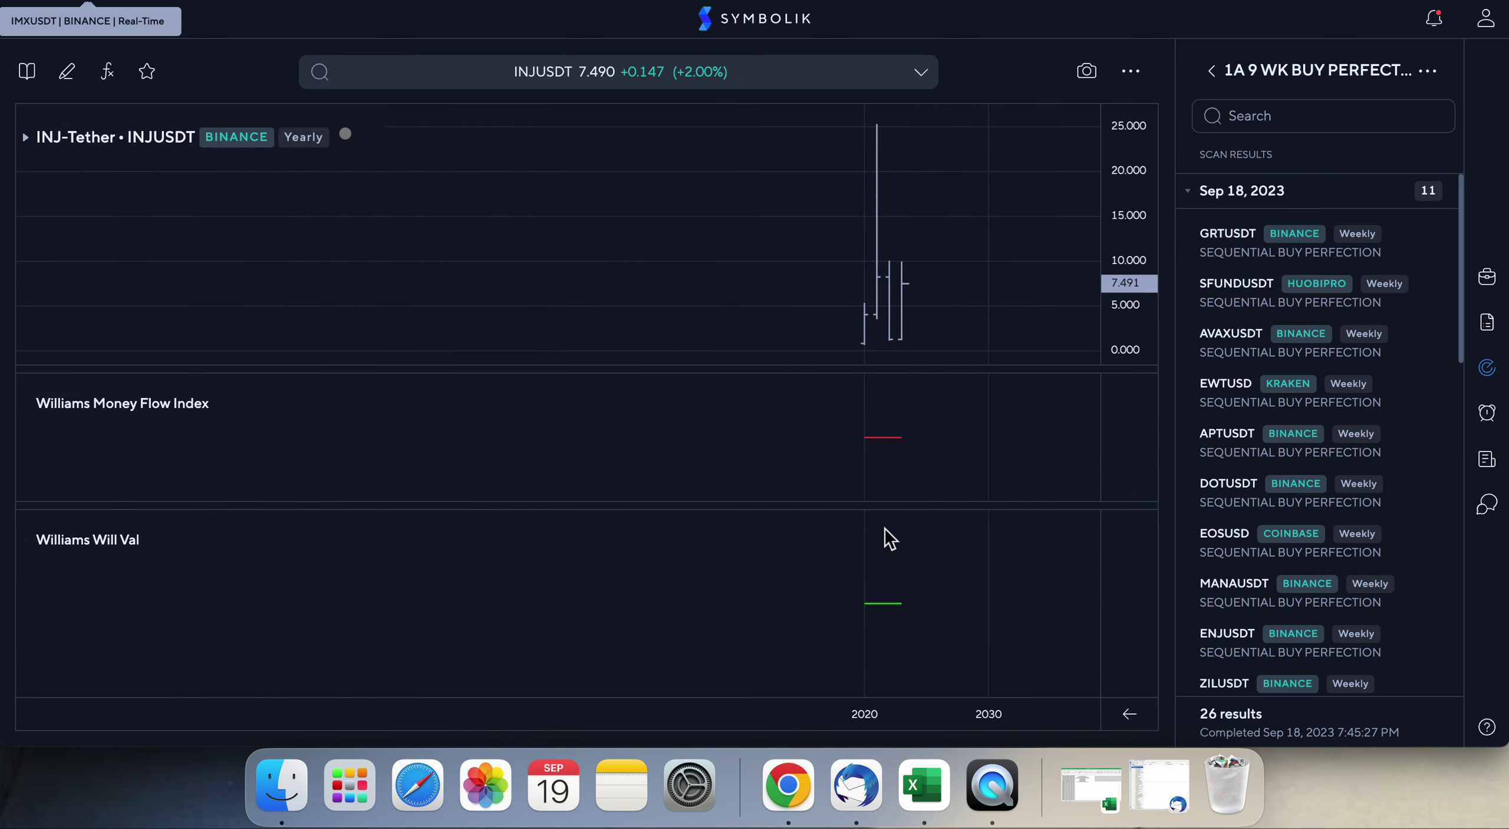
pyautogui.moveTo(909, 298)
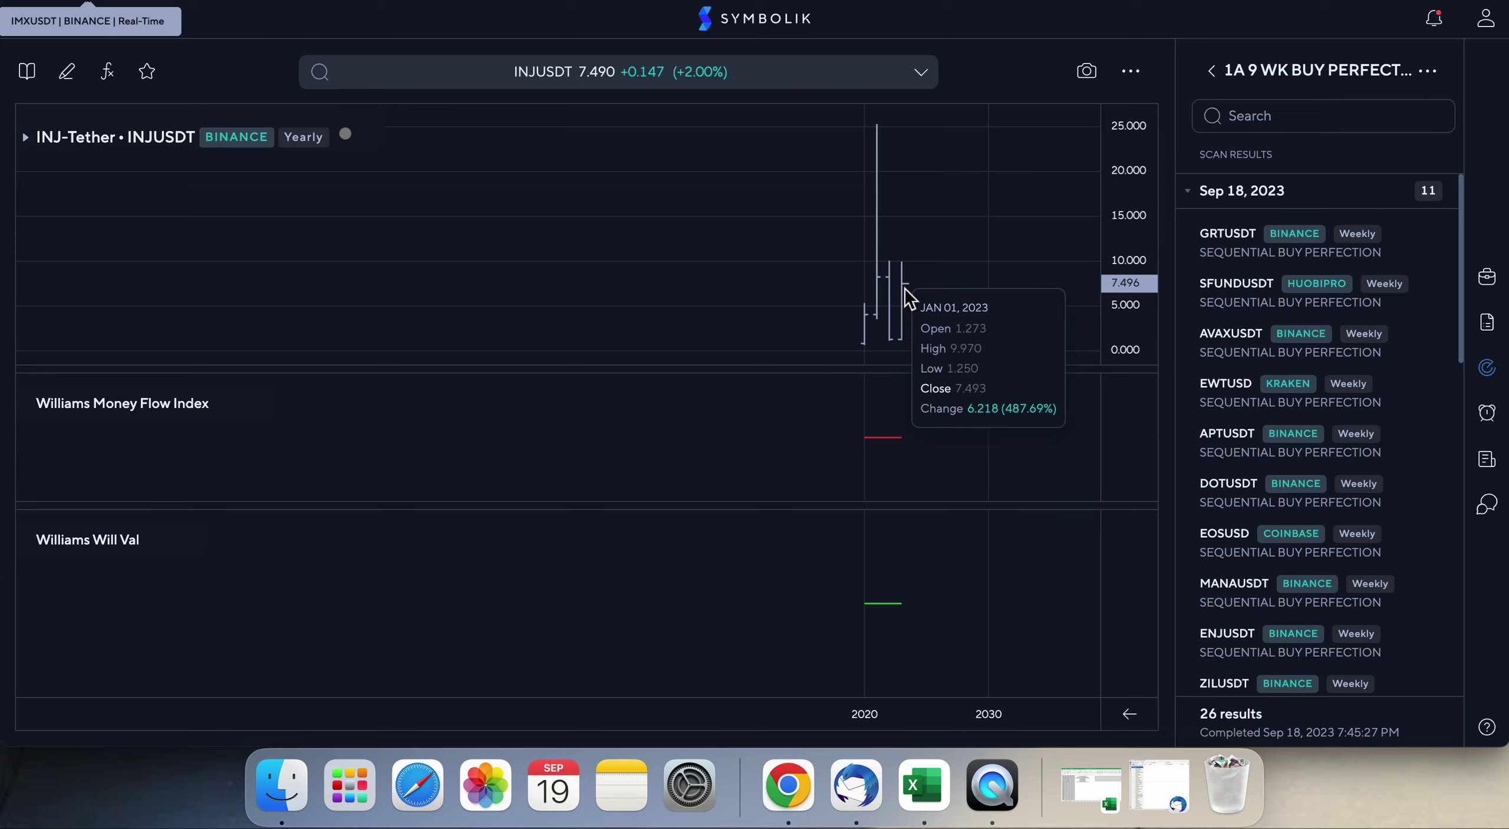
pyautogui.moveTo(1112, 158); pyautogui.dragTo(1129, 207)
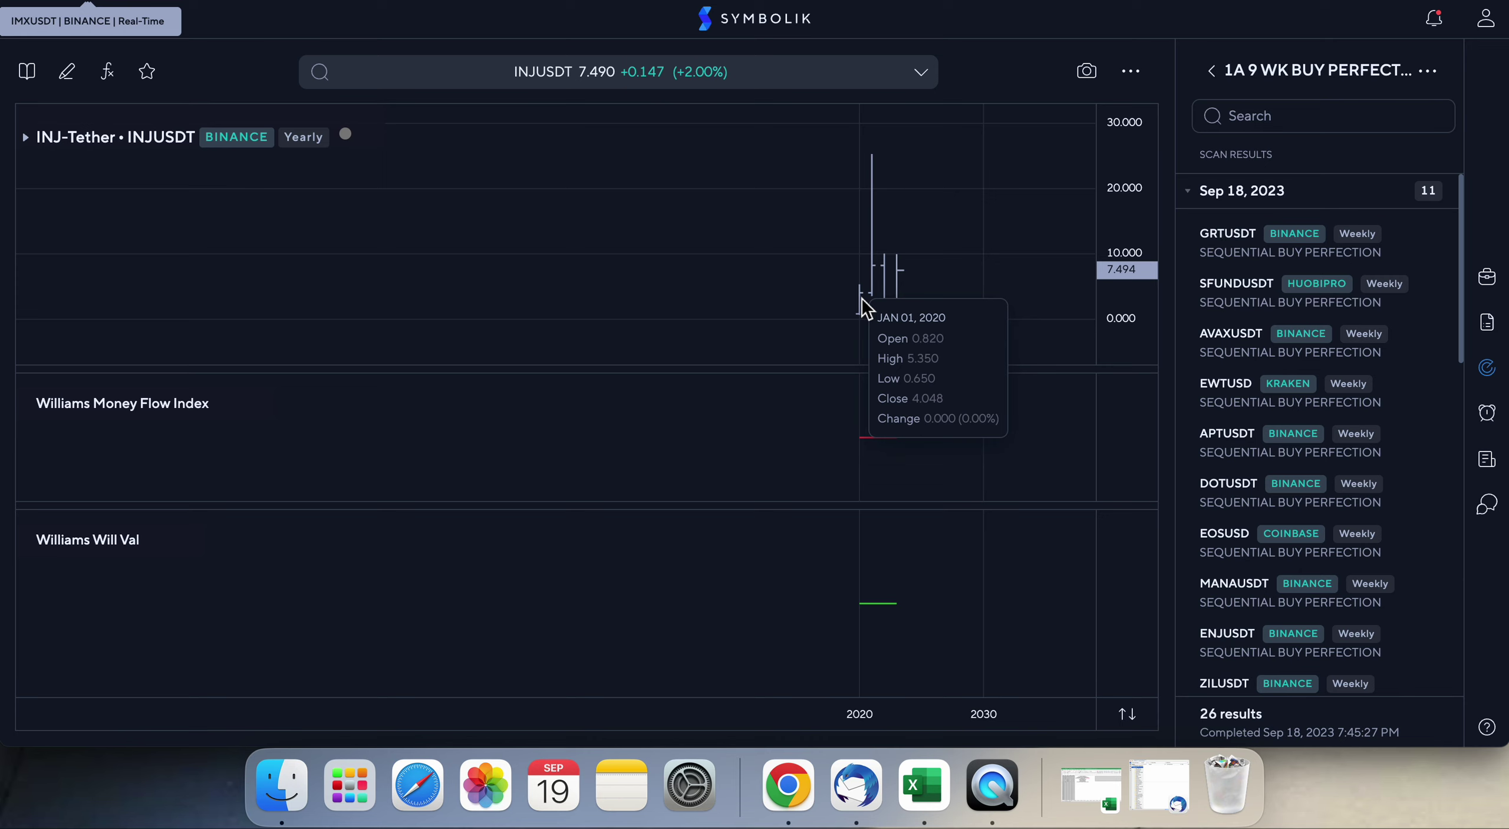
# - Switch INJUSDT to weekly bars and stretch the price scale around recent prices
pyautogui.scroll(-1, 1108, 198)
pyautogui.click(921, 73)
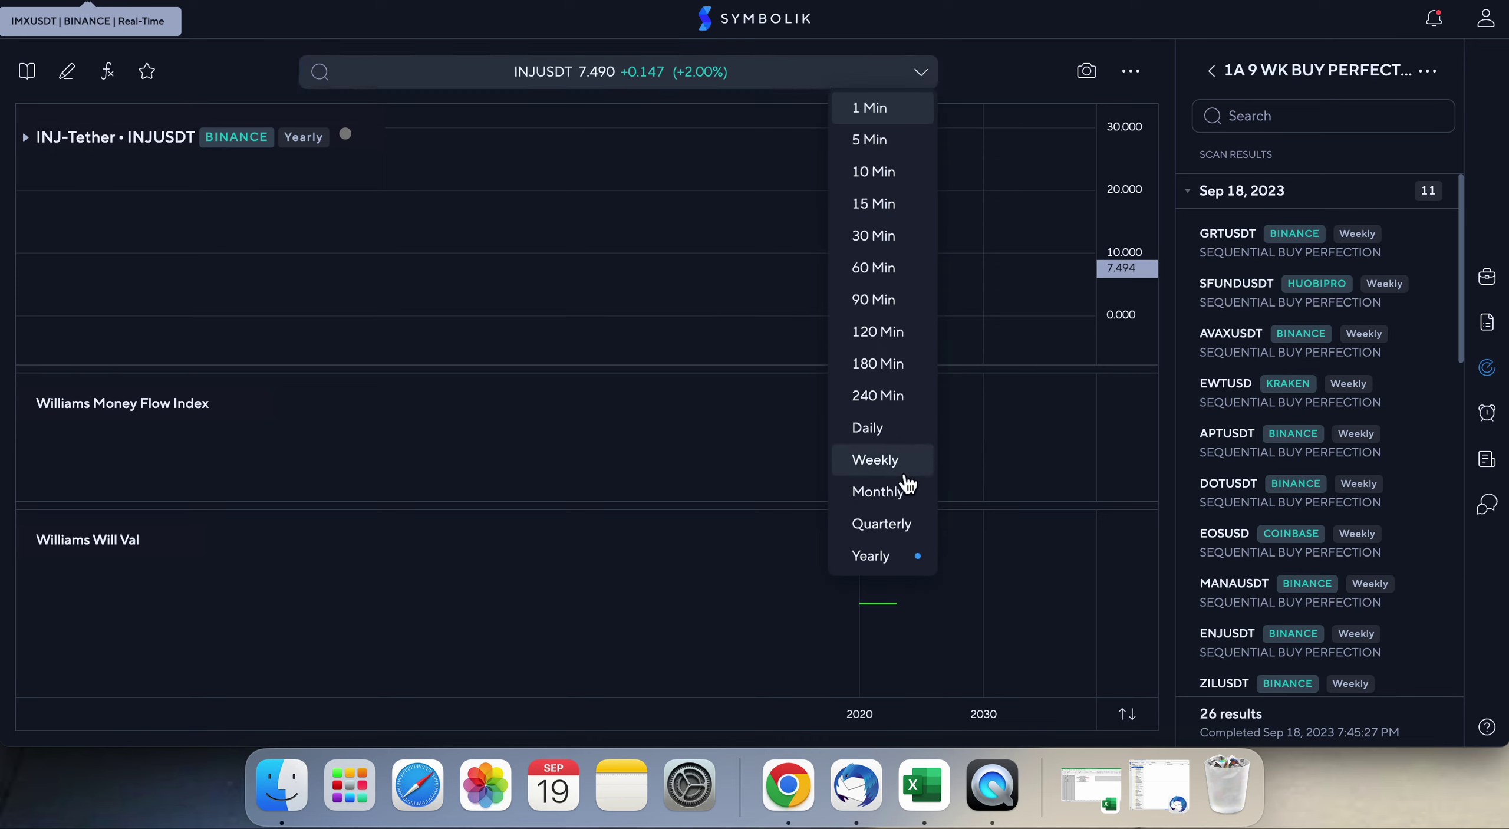
pyautogui.click(874, 460)
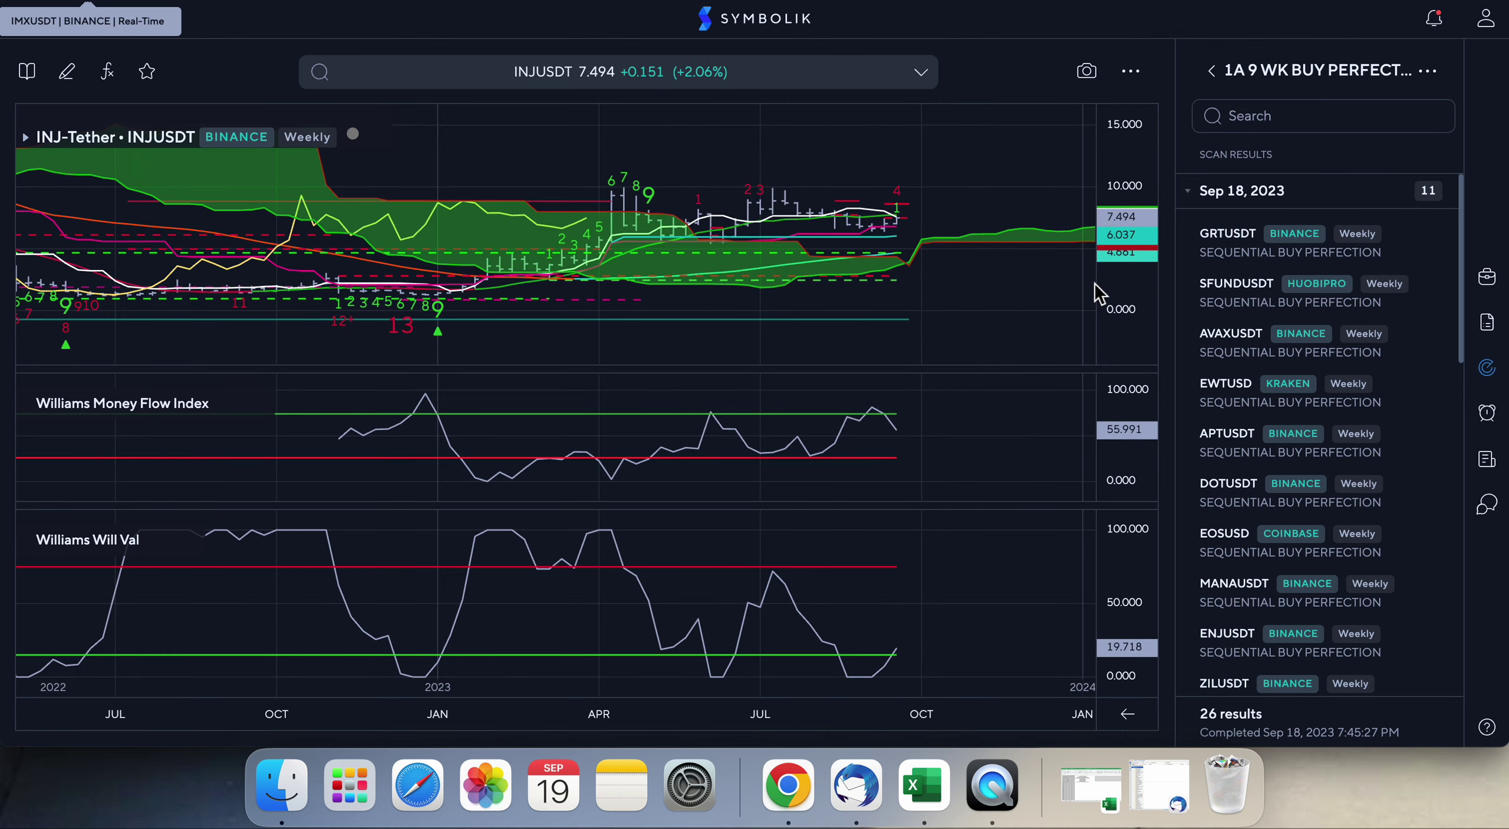
pyautogui.moveTo(1099, 286); pyautogui.dragTo(1129, 199)
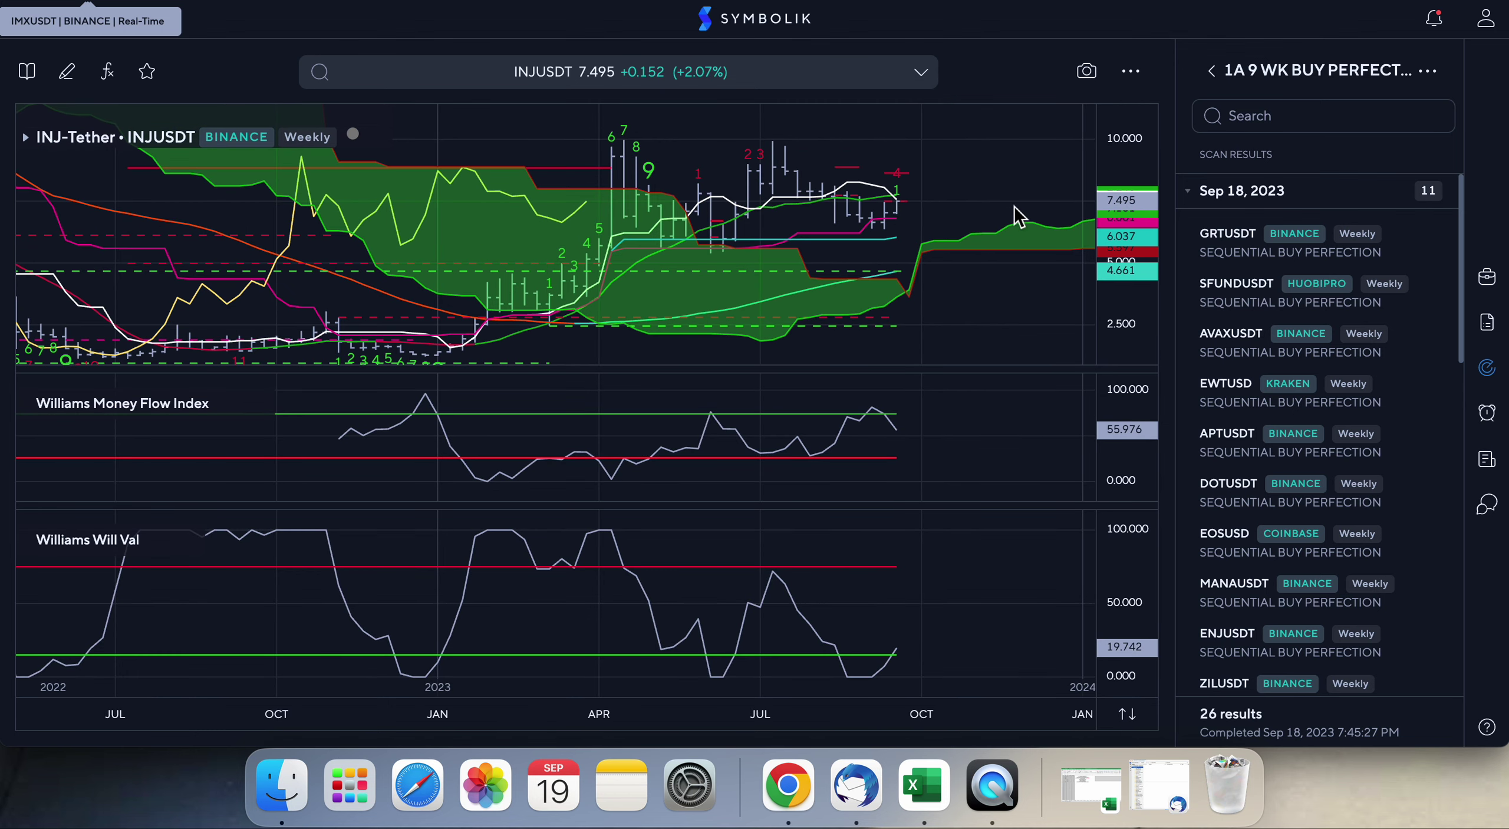
# - Open the GAME CHANGERS watchlist from the portfolios list
pyautogui.moveTo(902, 223)
pyautogui.click(1211, 72)
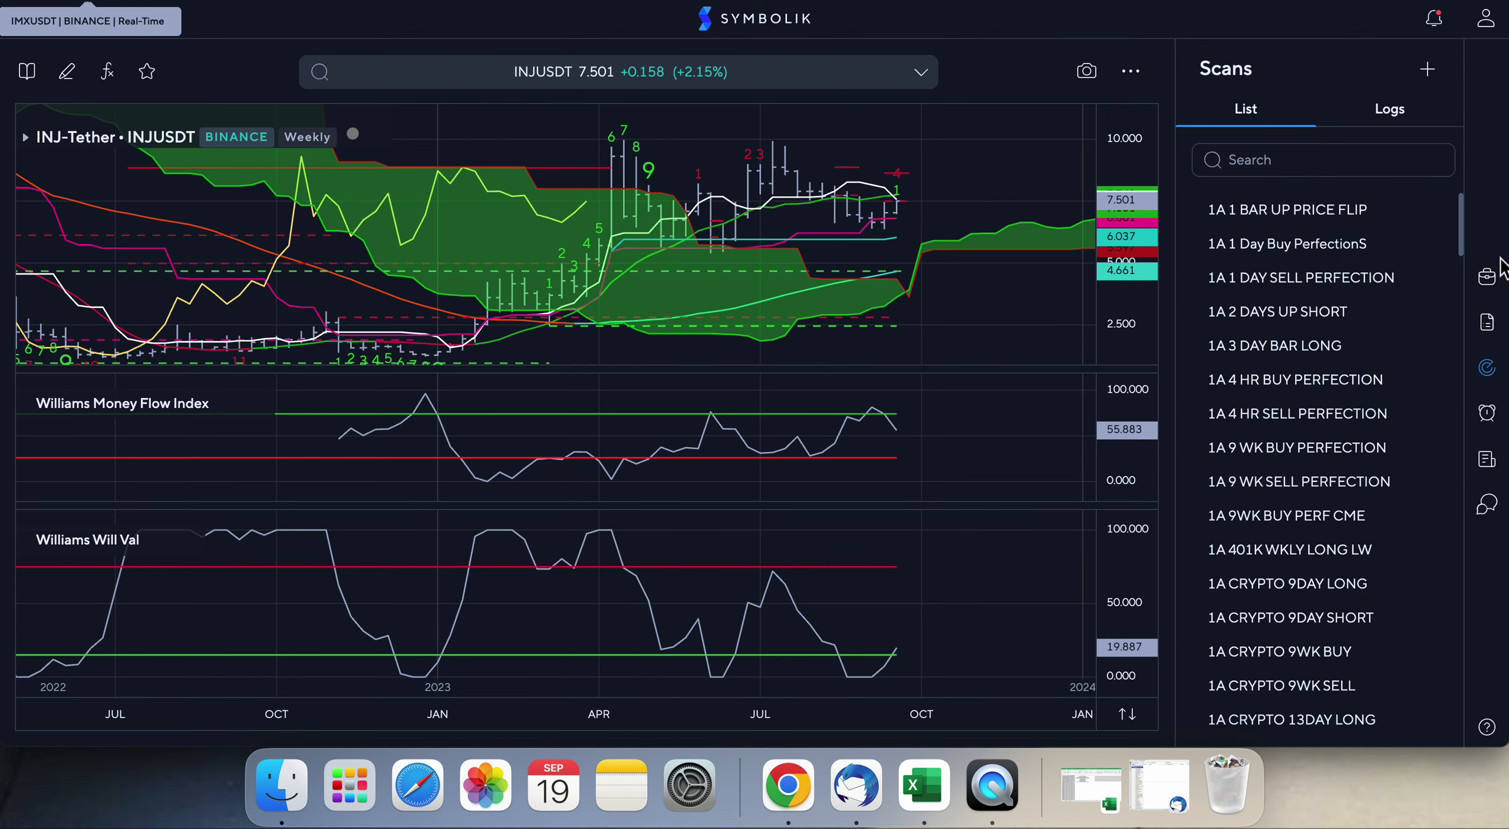
pyautogui.click(1486, 278)
pyautogui.scroll(-2, 1266, 531)
pyautogui.click(1210, 72)
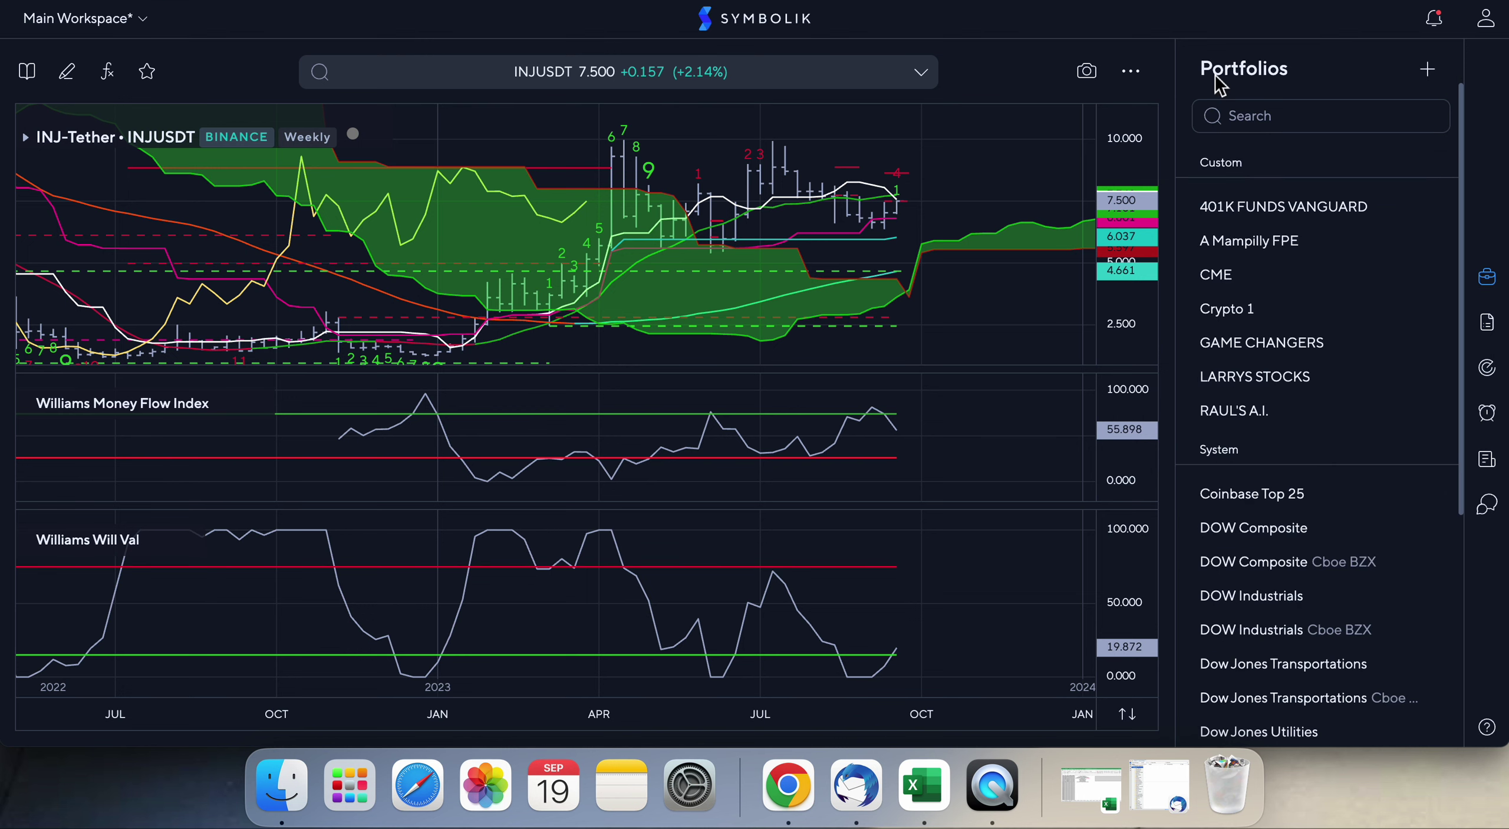
pyautogui.click(1264, 348)
# - Step through the AGIXUSDT, BGBUSDT and DOGEUSDT charts, rescaling and panning to recent bars
pyautogui.click(1248, 176)
pyautogui.moveTo(1124, 184); pyautogui.dragTo(1123, 203)
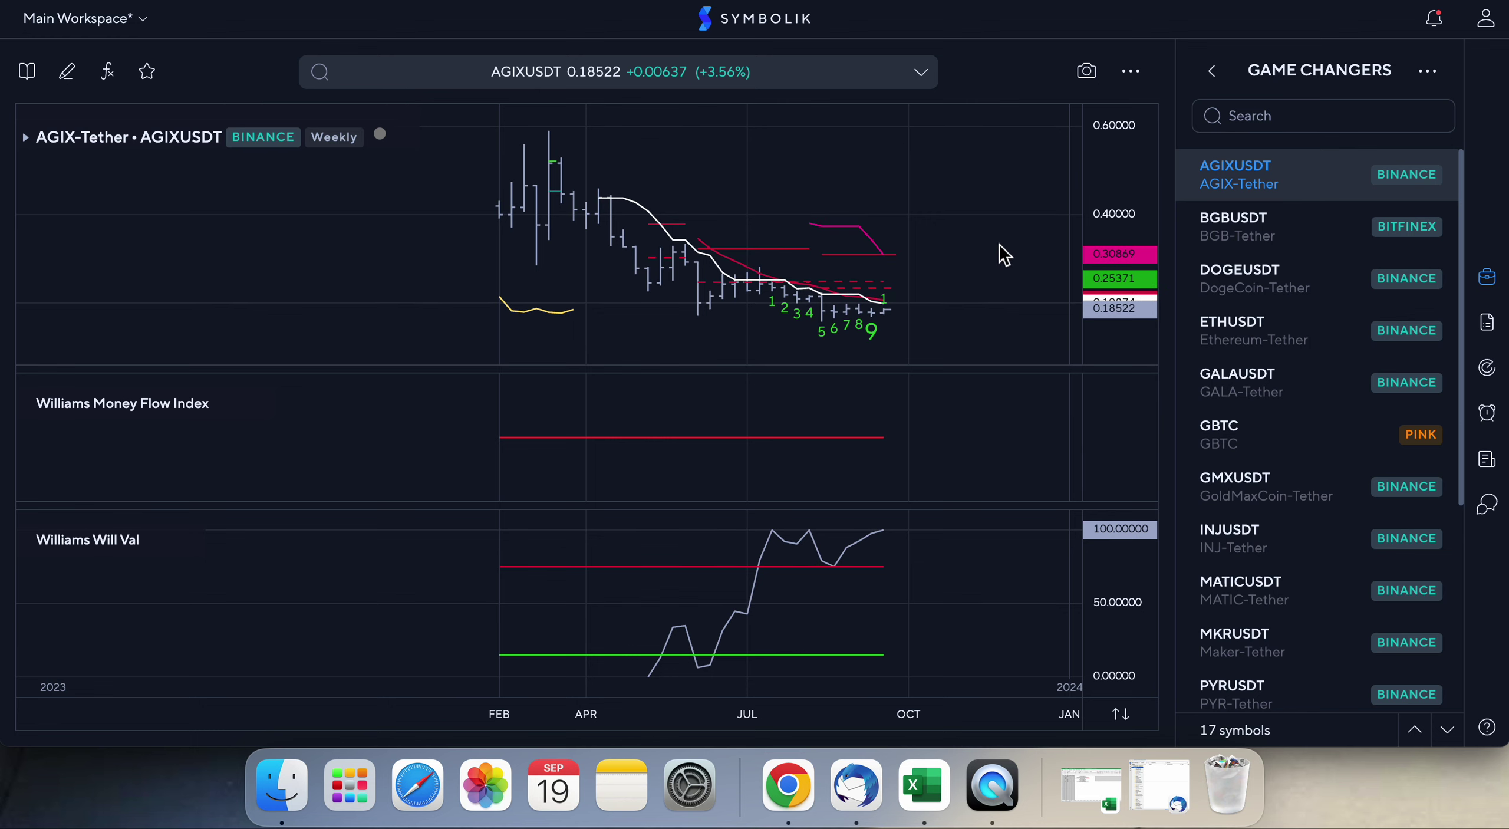
pyautogui.moveTo(1004, 254); pyautogui.dragTo(998, 200)
pyautogui.moveTo(881, 284)
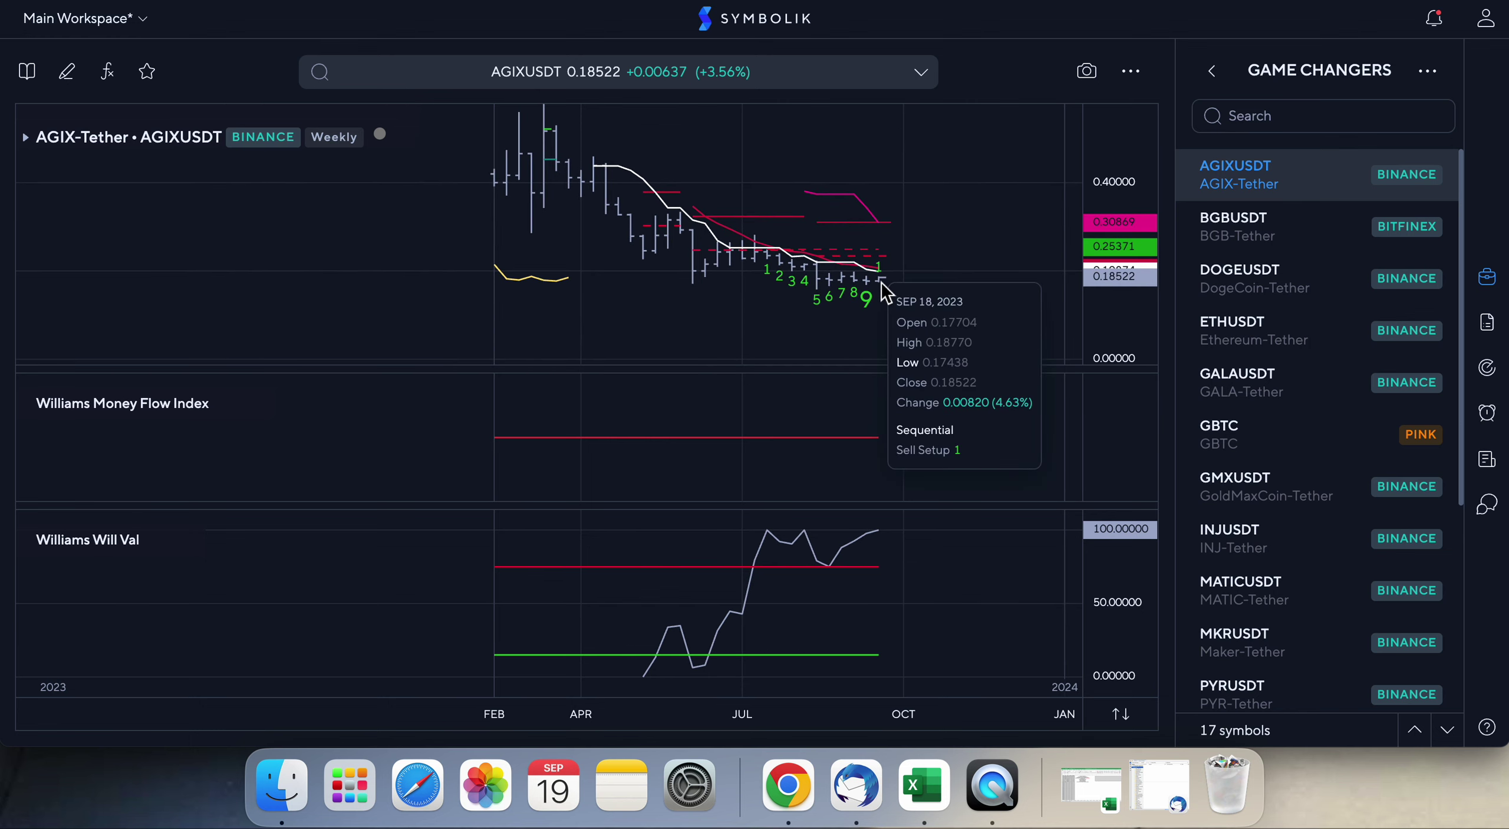
pyautogui.click(1232, 239)
pyautogui.click(1233, 262)
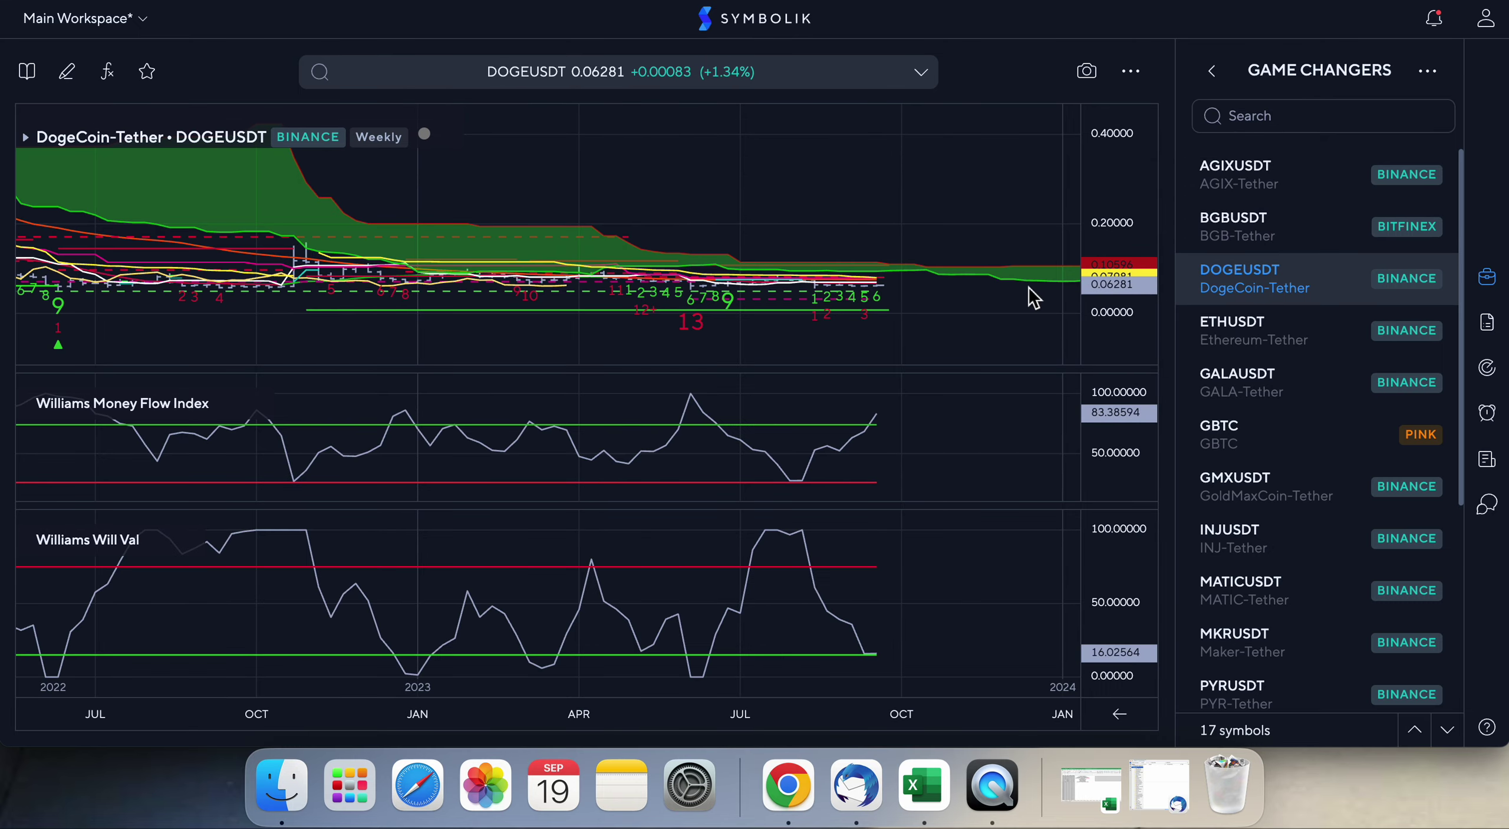
pyautogui.scroll(3, 1122, 326)
pyautogui.moveTo(974, 162); pyautogui.dragTo(951, 114)
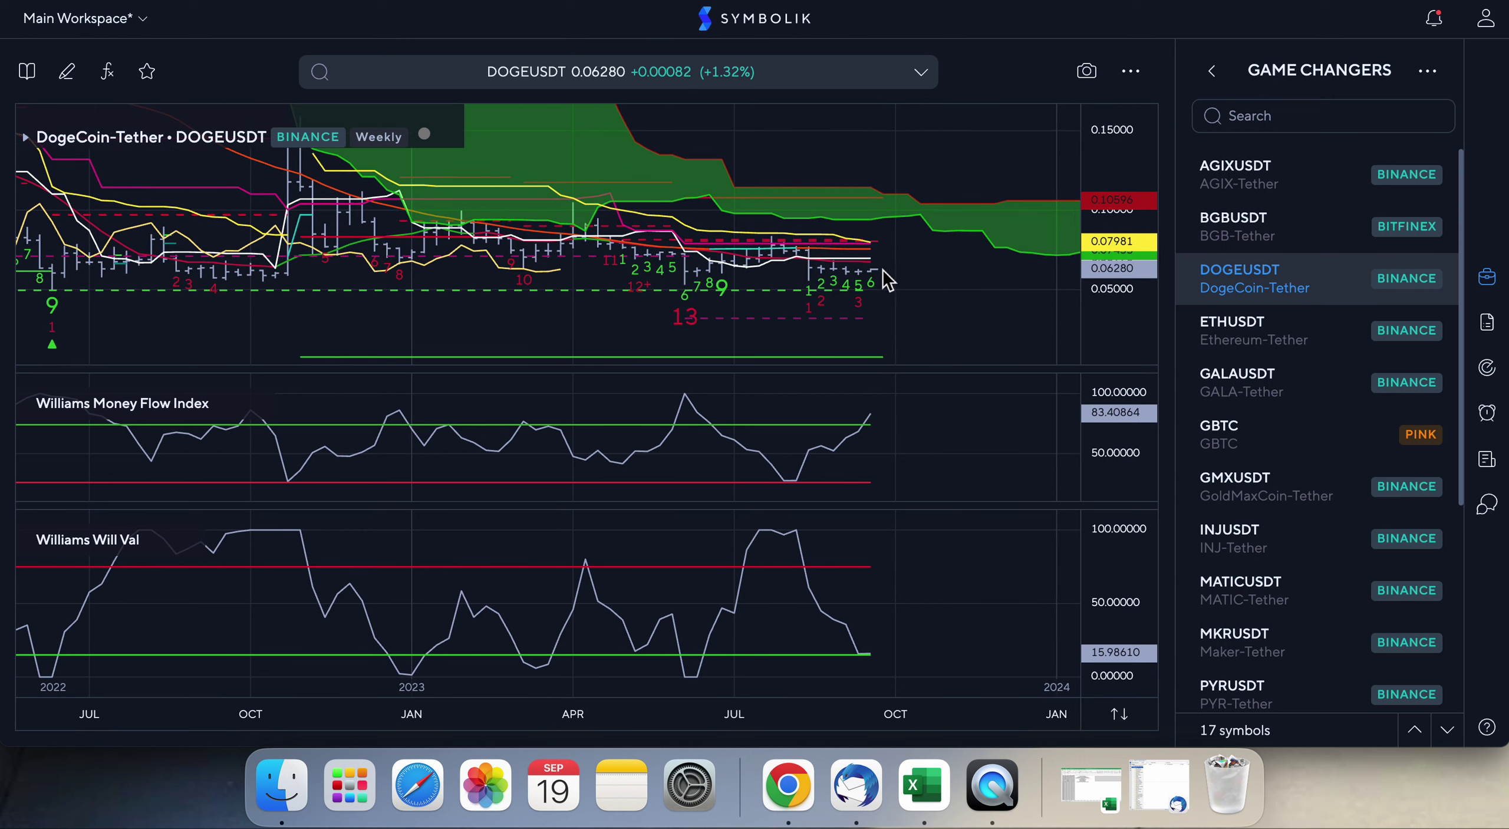
pyautogui.moveTo(875, 284)
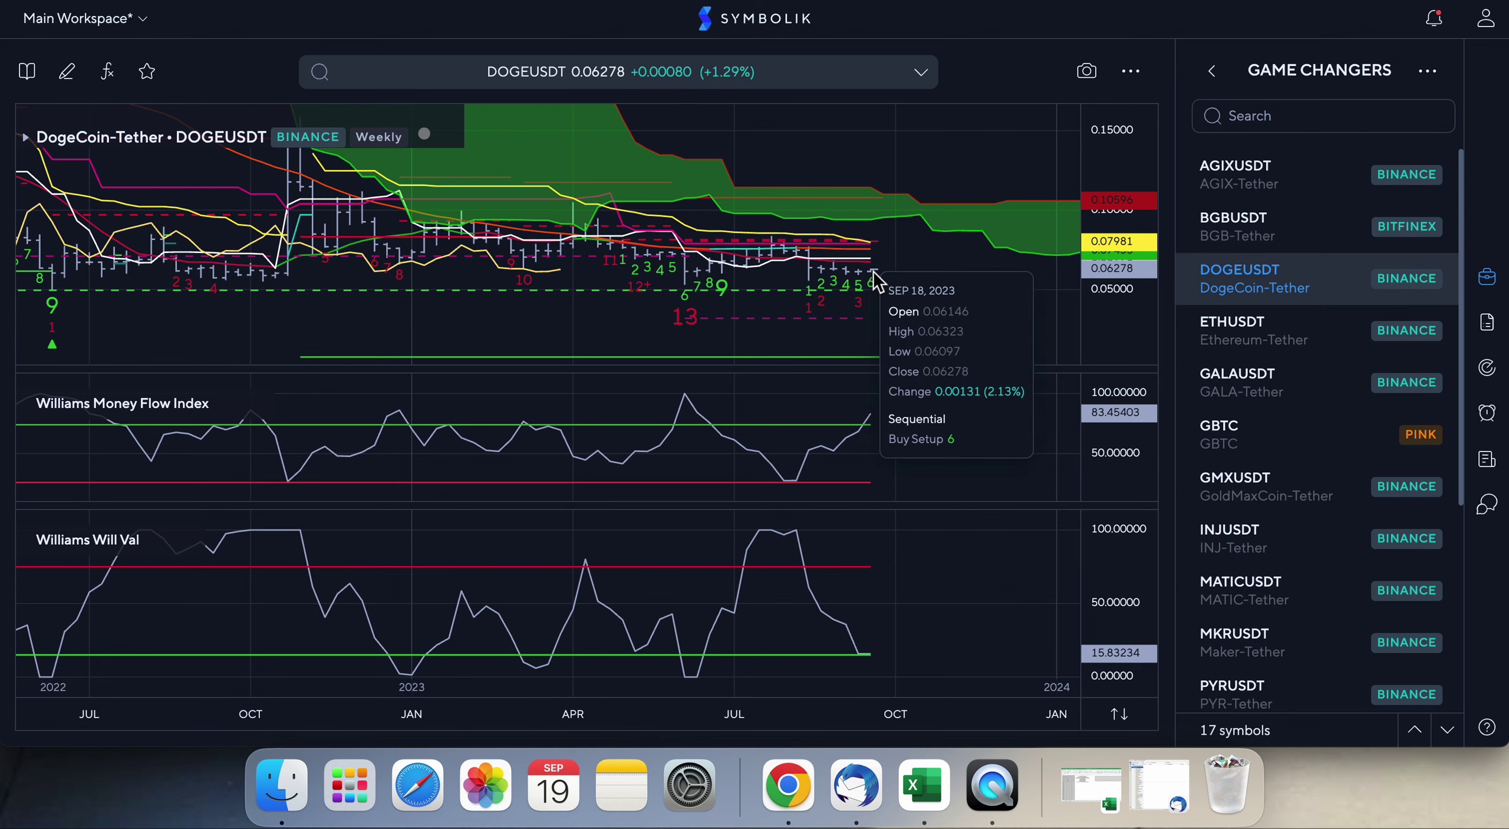
# - Load the ETHUSDT, GALAUSDT, GMXUSDT and INJUSDT watchlist charts, stretching INJUSDT's price scale
pyautogui.click(1241, 336)
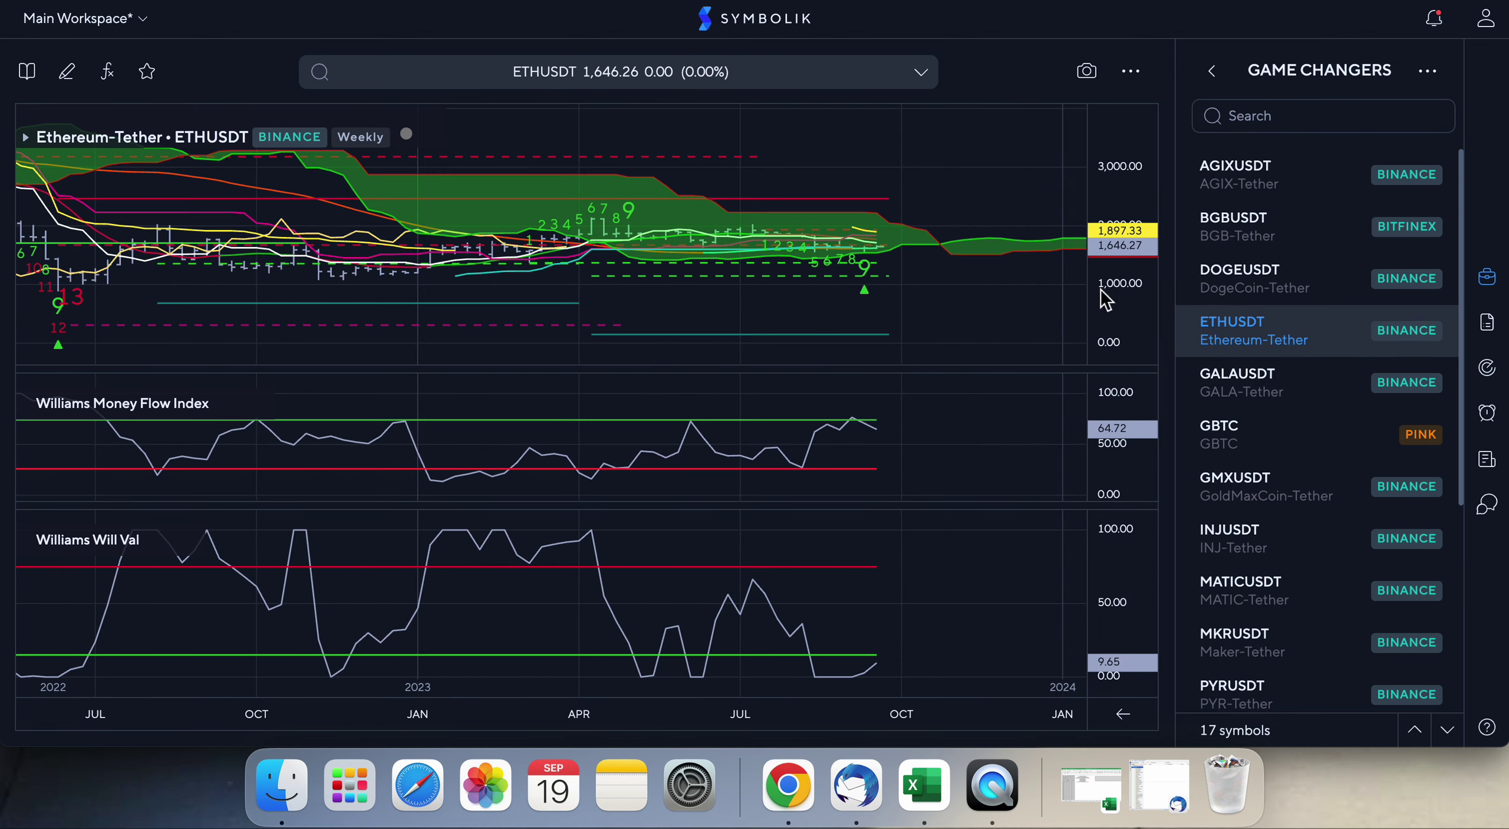
pyautogui.moveTo(884, 258)
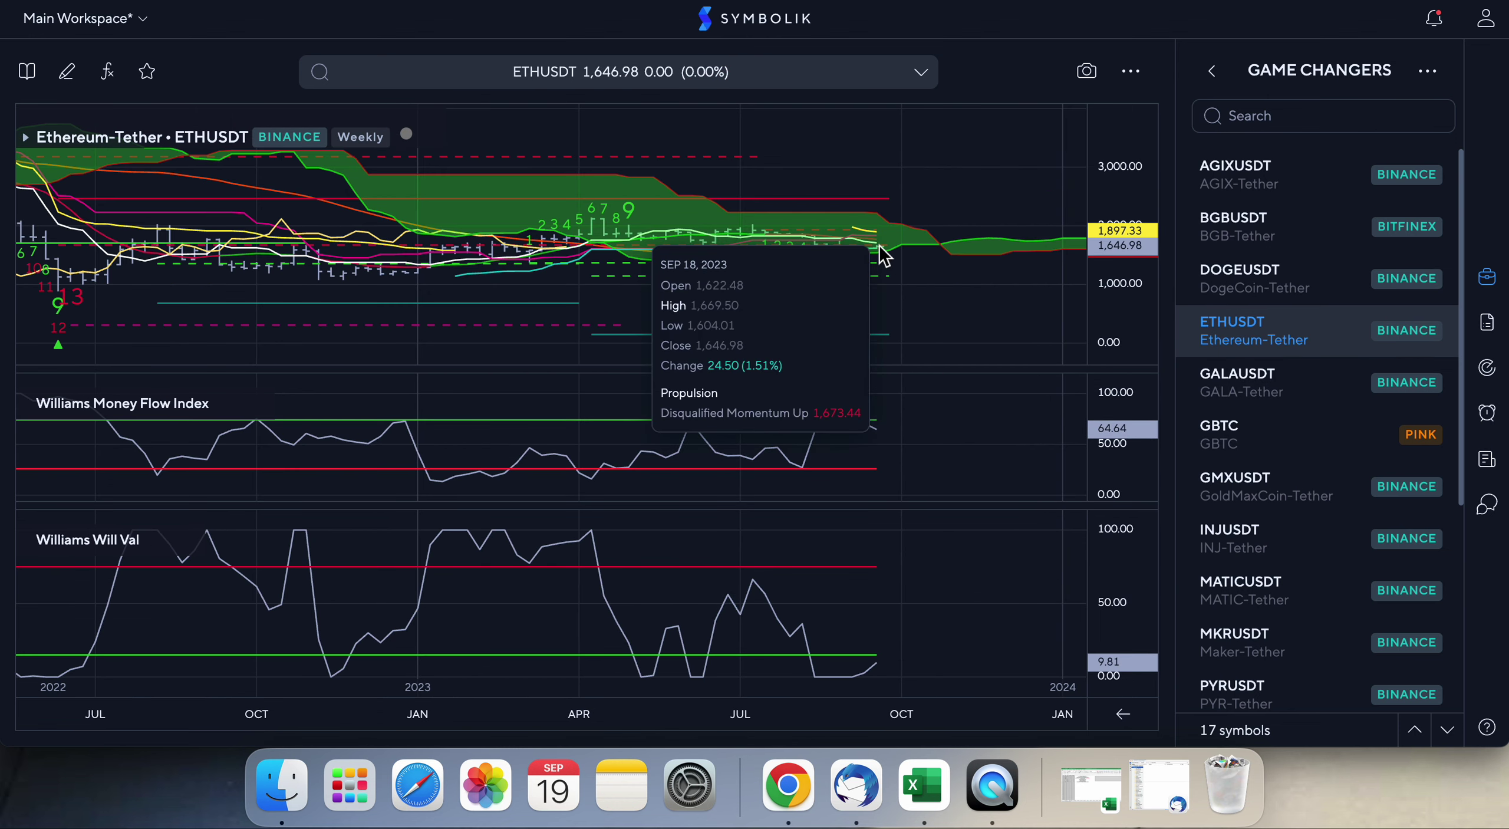
pyautogui.click(1251, 391)
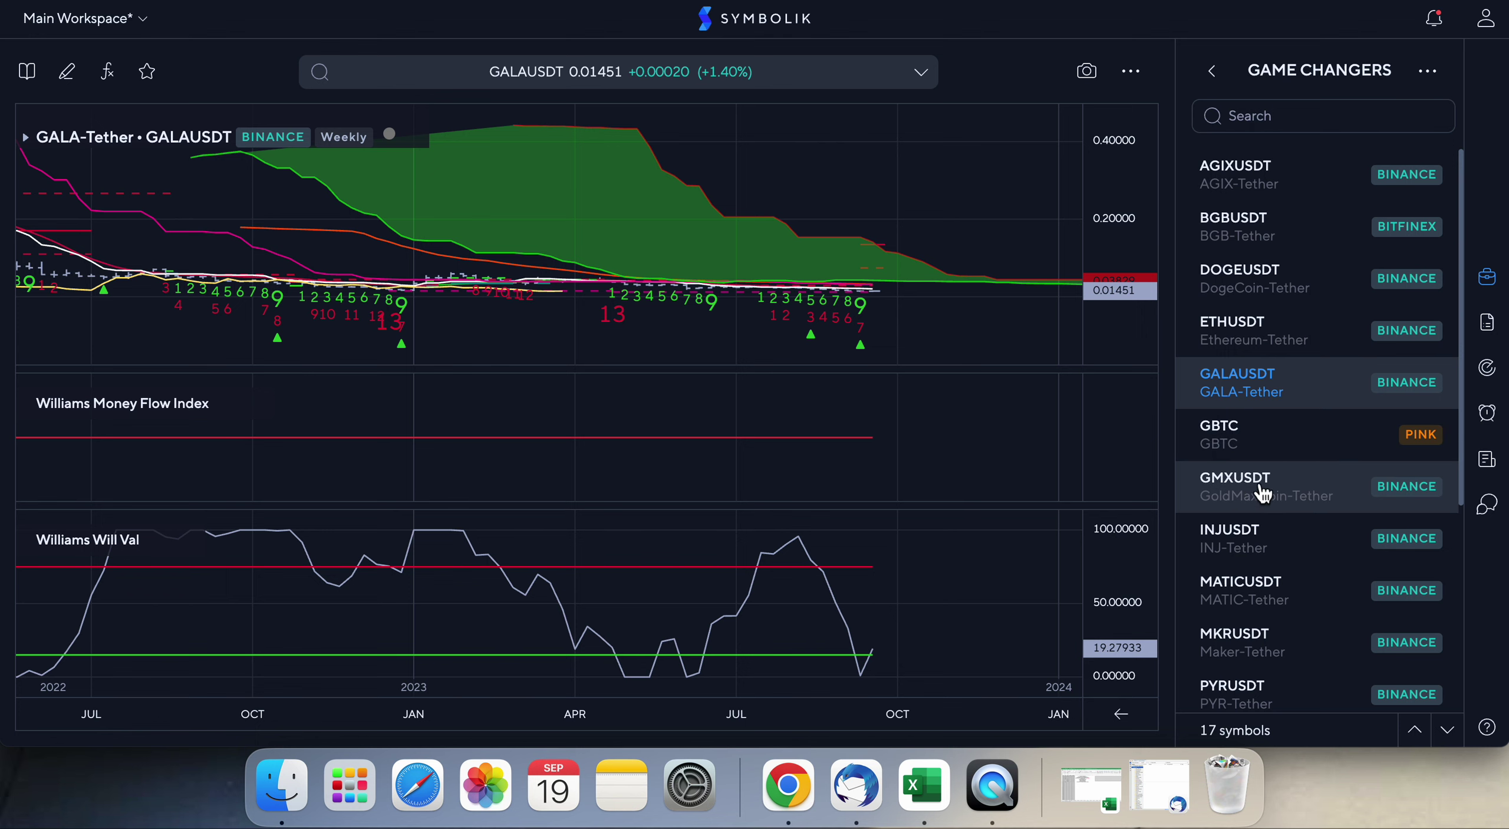
pyautogui.click(1227, 498)
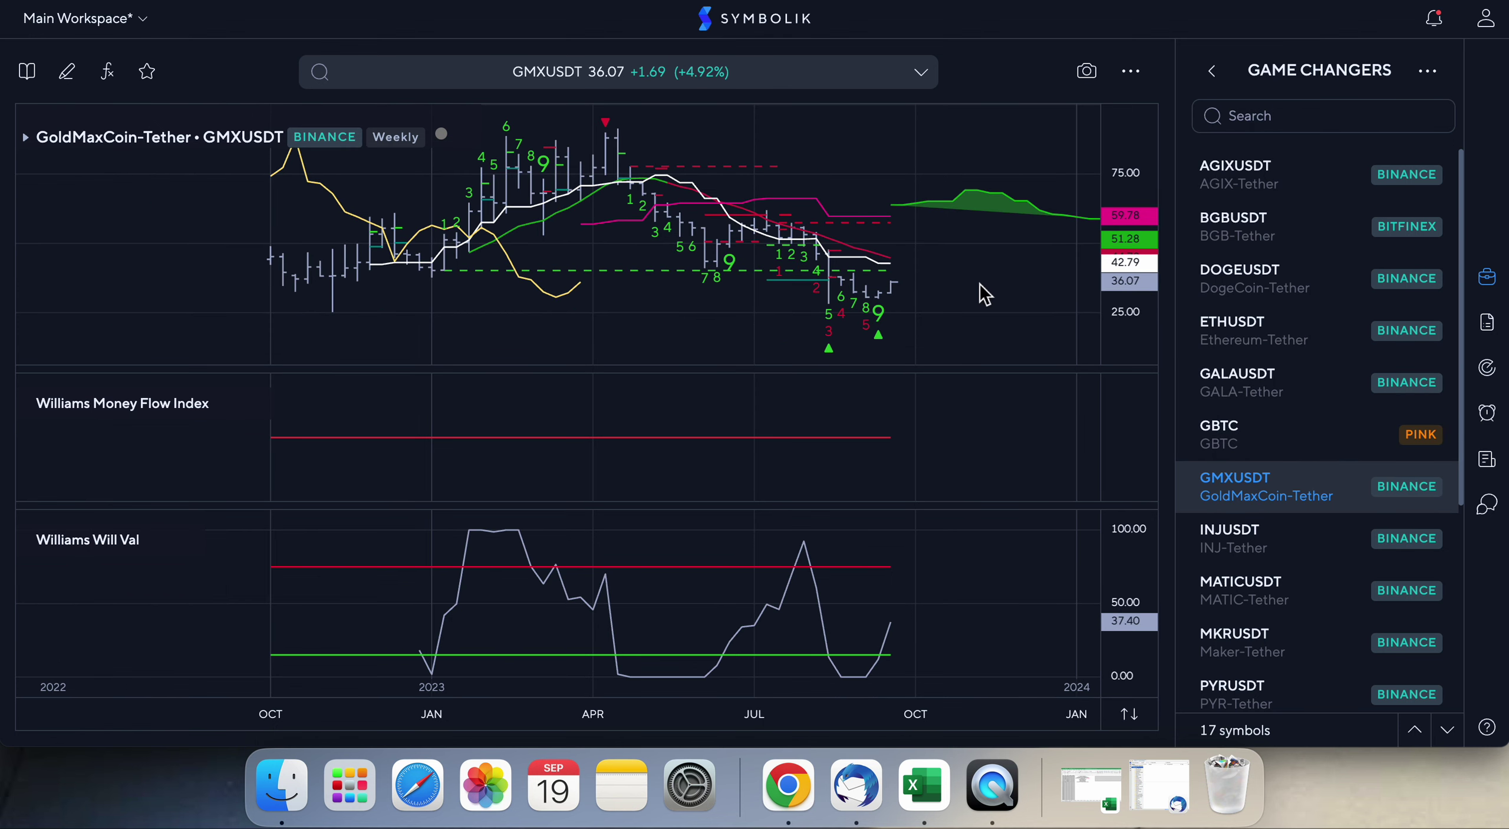
pyautogui.moveTo(892, 288)
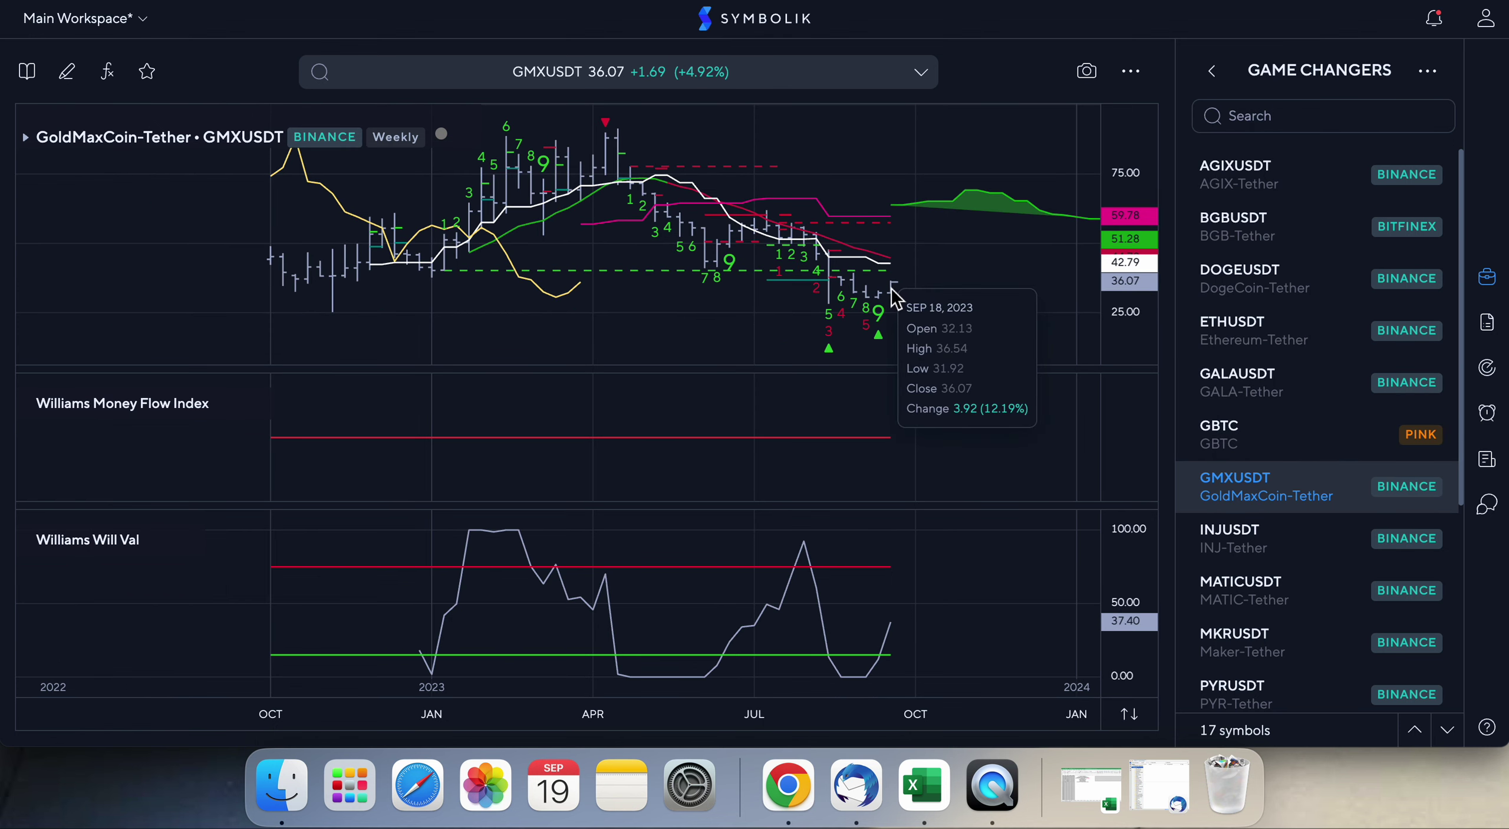
pyautogui.click(1243, 544)
pyautogui.moveTo(1113, 286); pyautogui.dragTo(1128, 234)
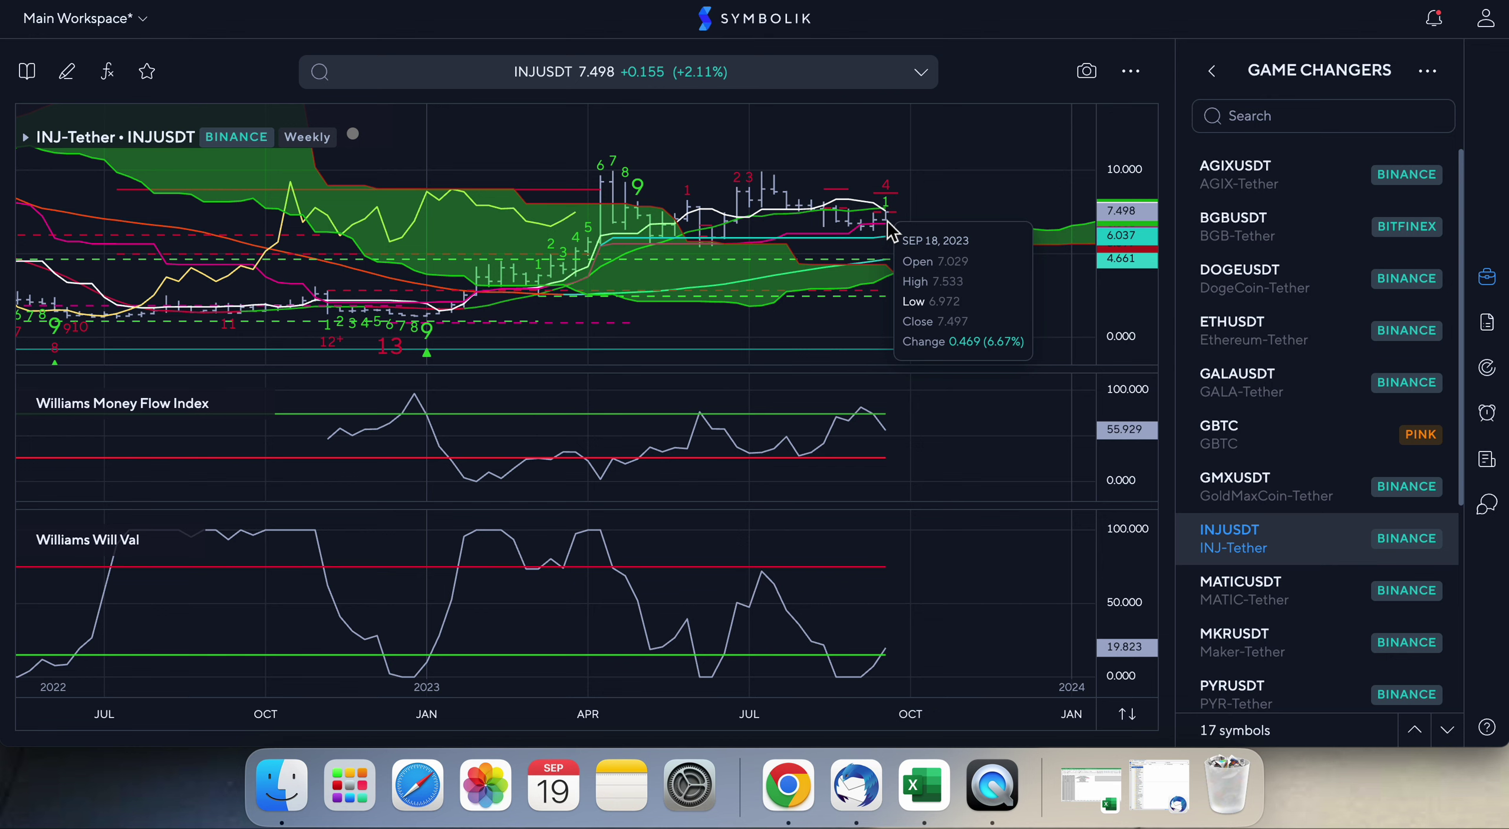
# - Review the MATICUSDT and MKRUSDT weekly charts
pyautogui.click(1250, 581)
pyautogui.moveTo(885, 300)
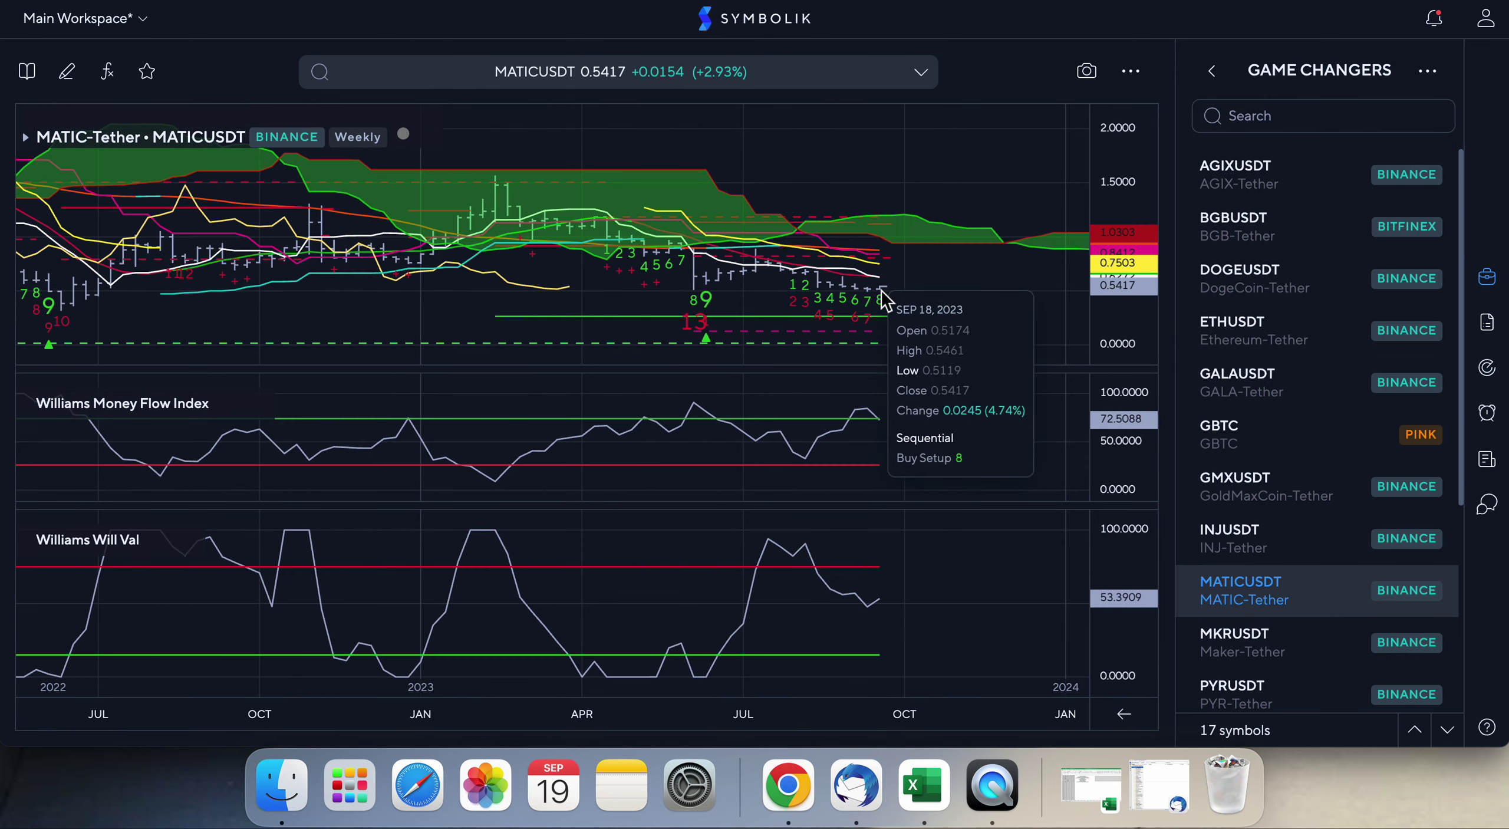
pyautogui.click(1249, 642)
pyautogui.moveTo(896, 256)
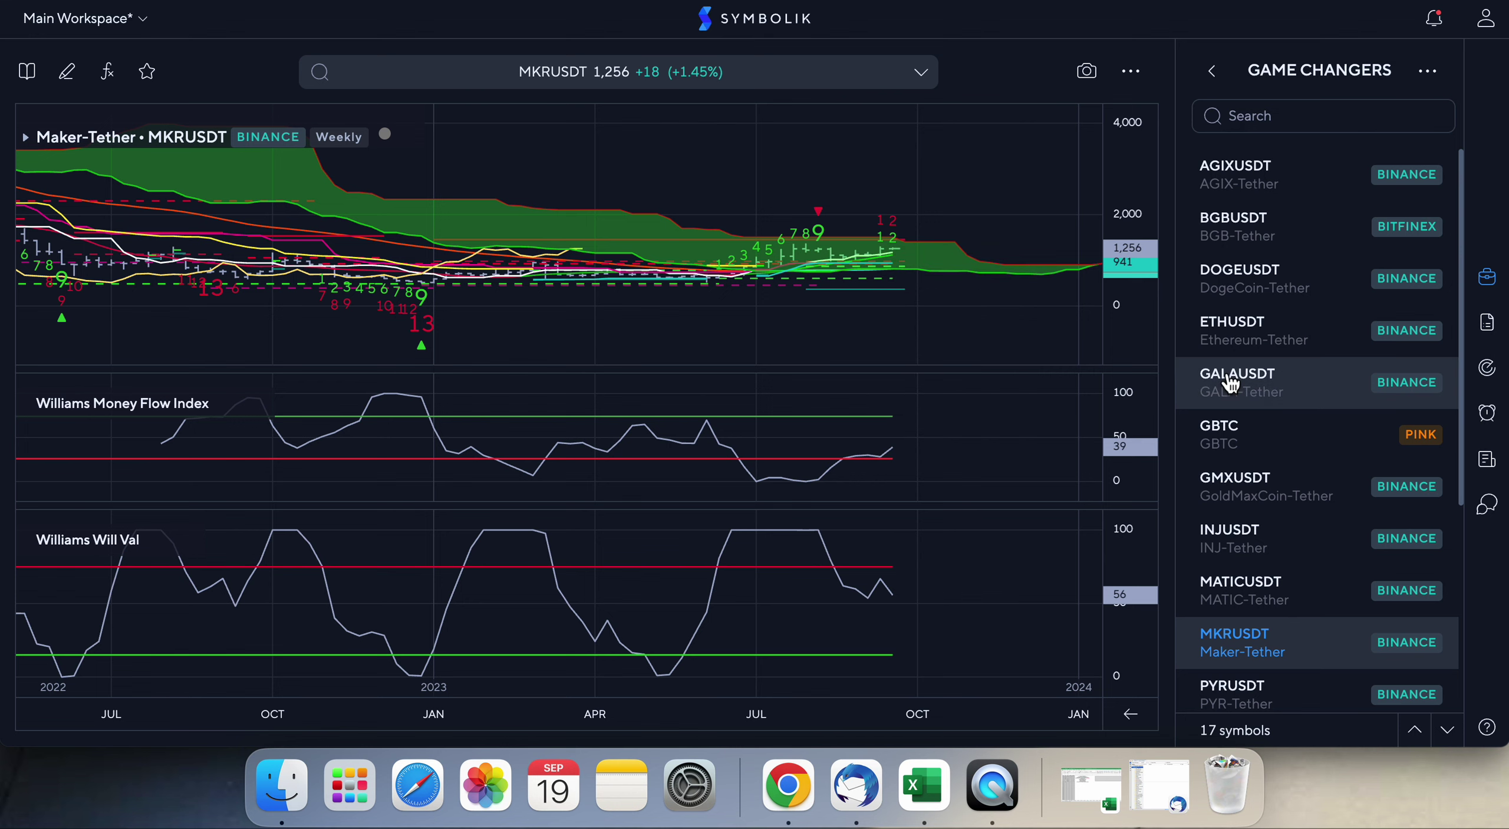
# - Review the PYRUSDT, RNDRUSDT and RUNEUSDT weekly charts, rescaling PYRUSDT to fit recent candles
pyautogui.scroll(-4, 1283, 516)
pyautogui.click(1283, 512)
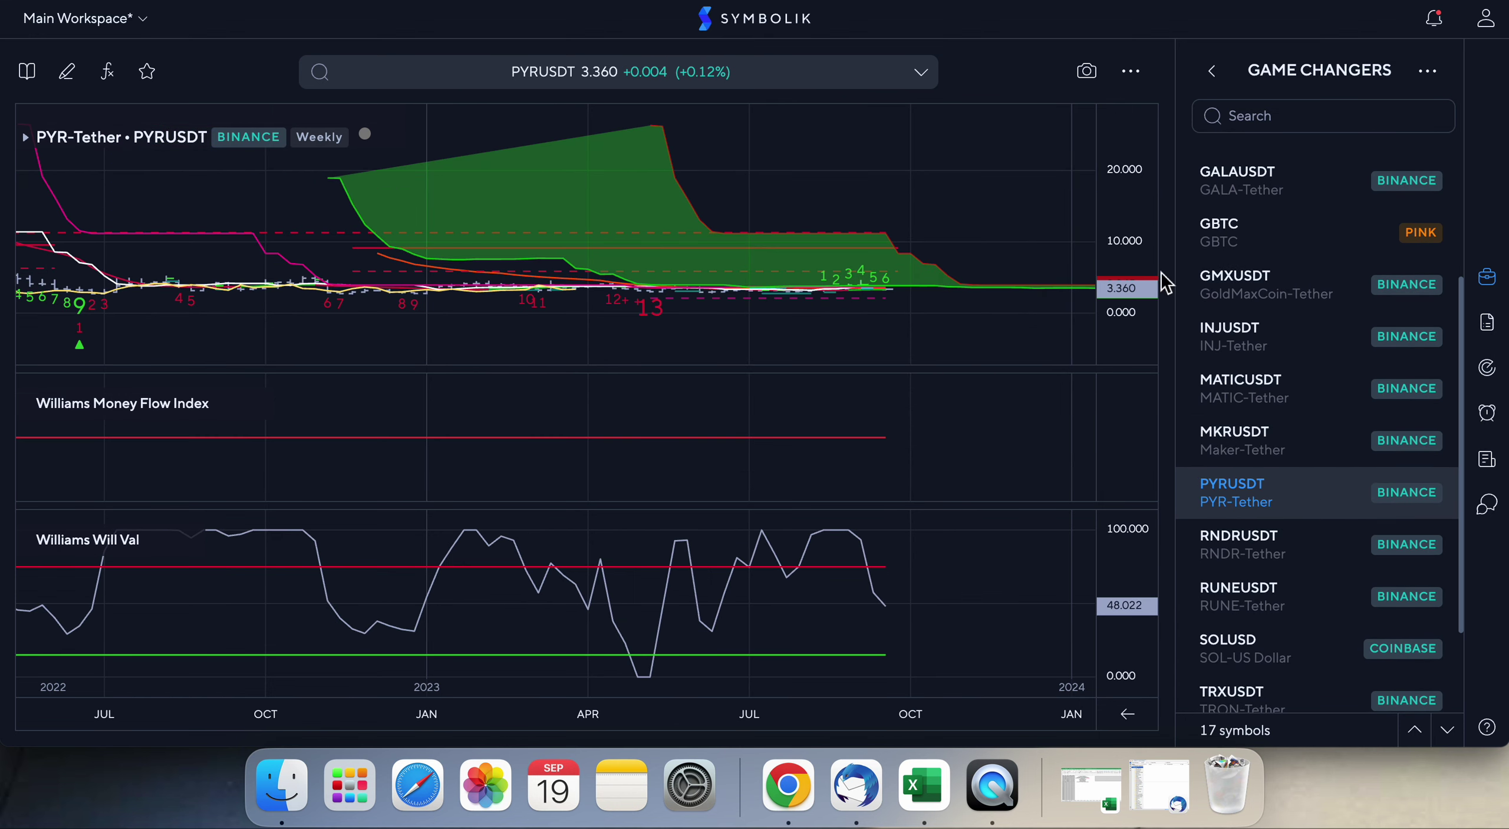
pyautogui.moveTo(1109, 236); pyautogui.dragTo(1131, 135)
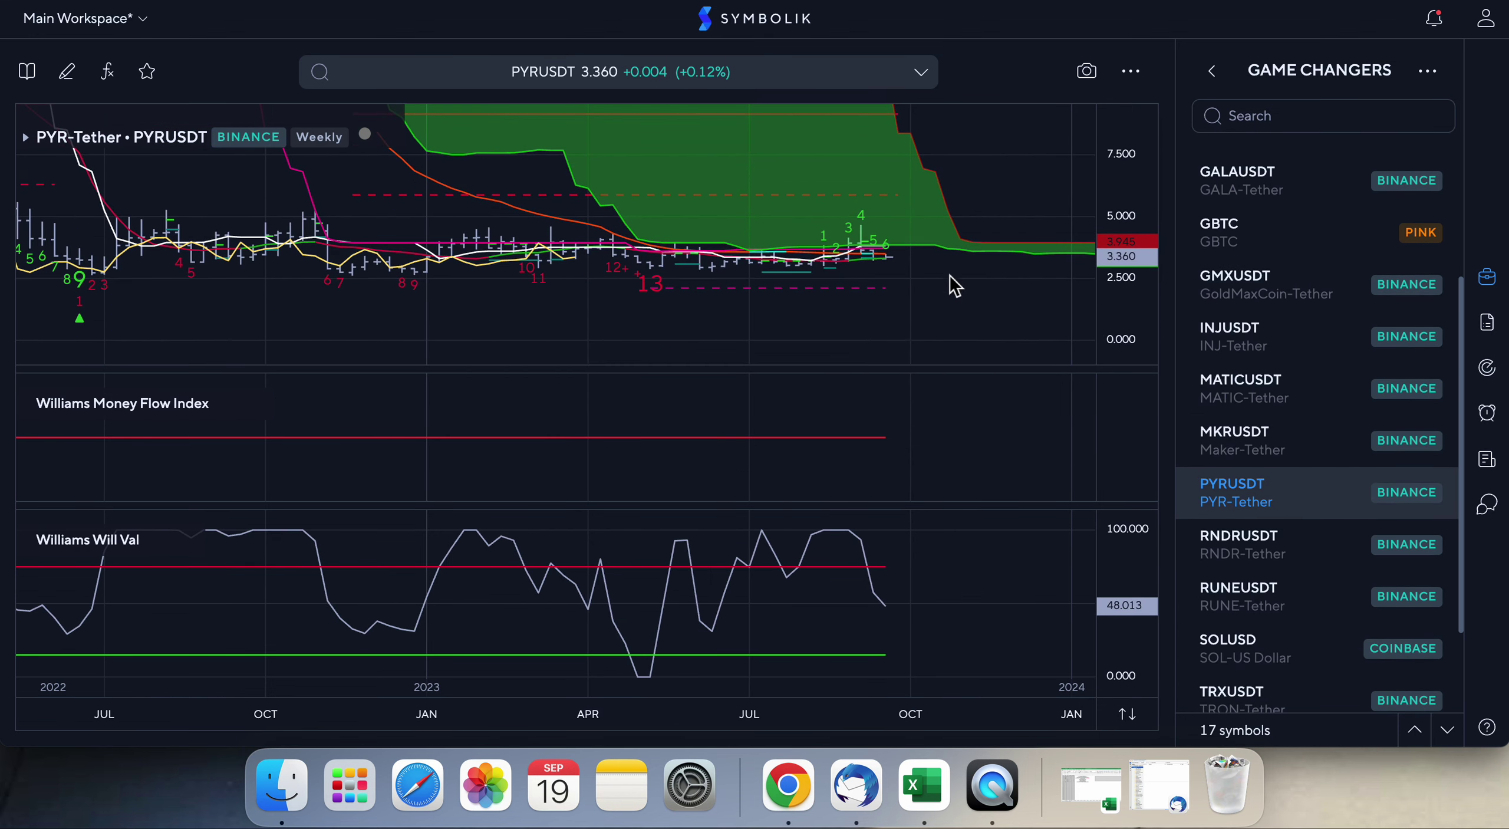
pyautogui.moveTo(888, 268)
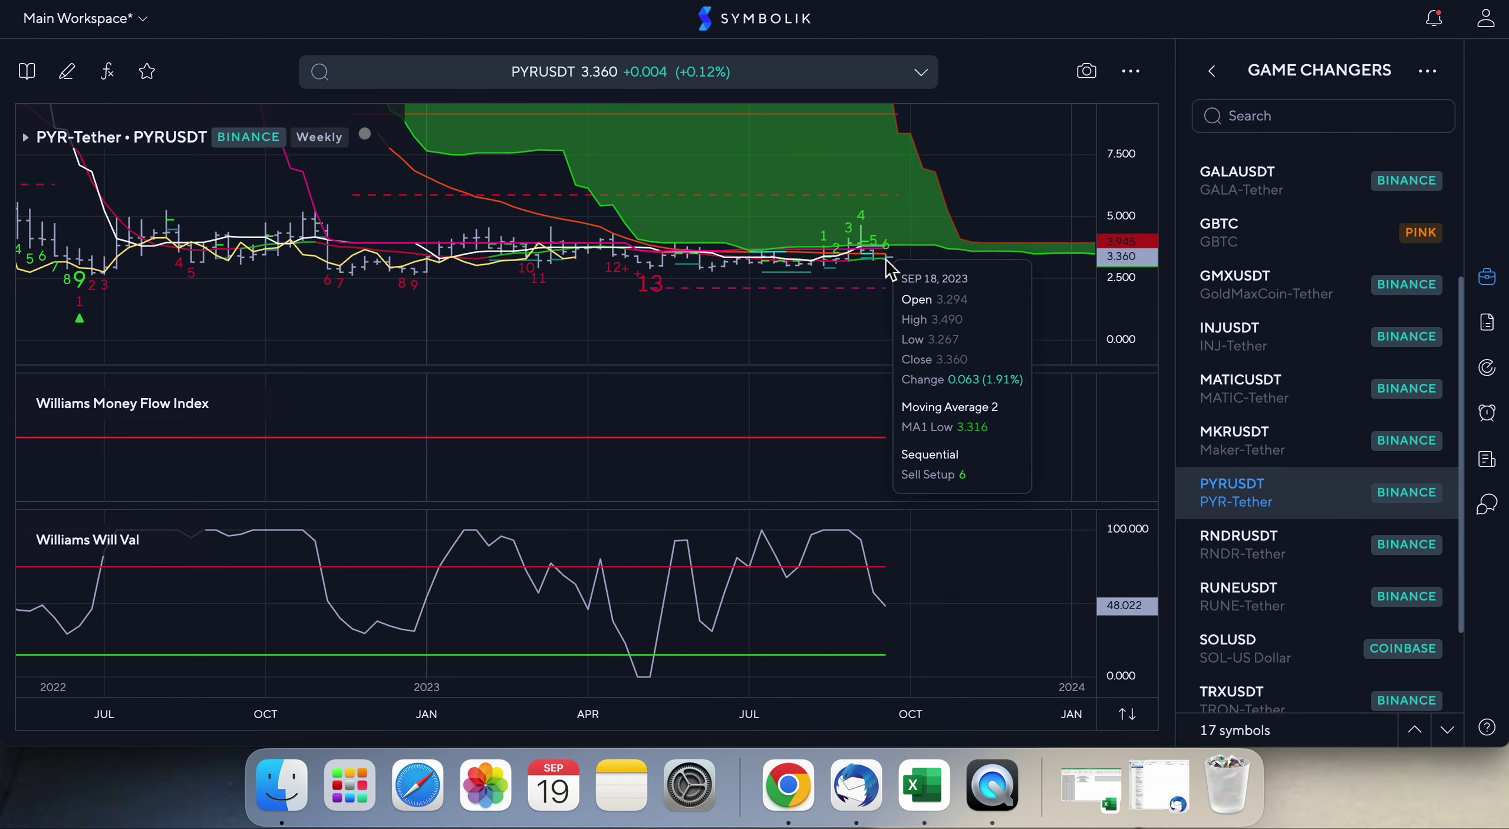
pyautogui.click(1254, 543)
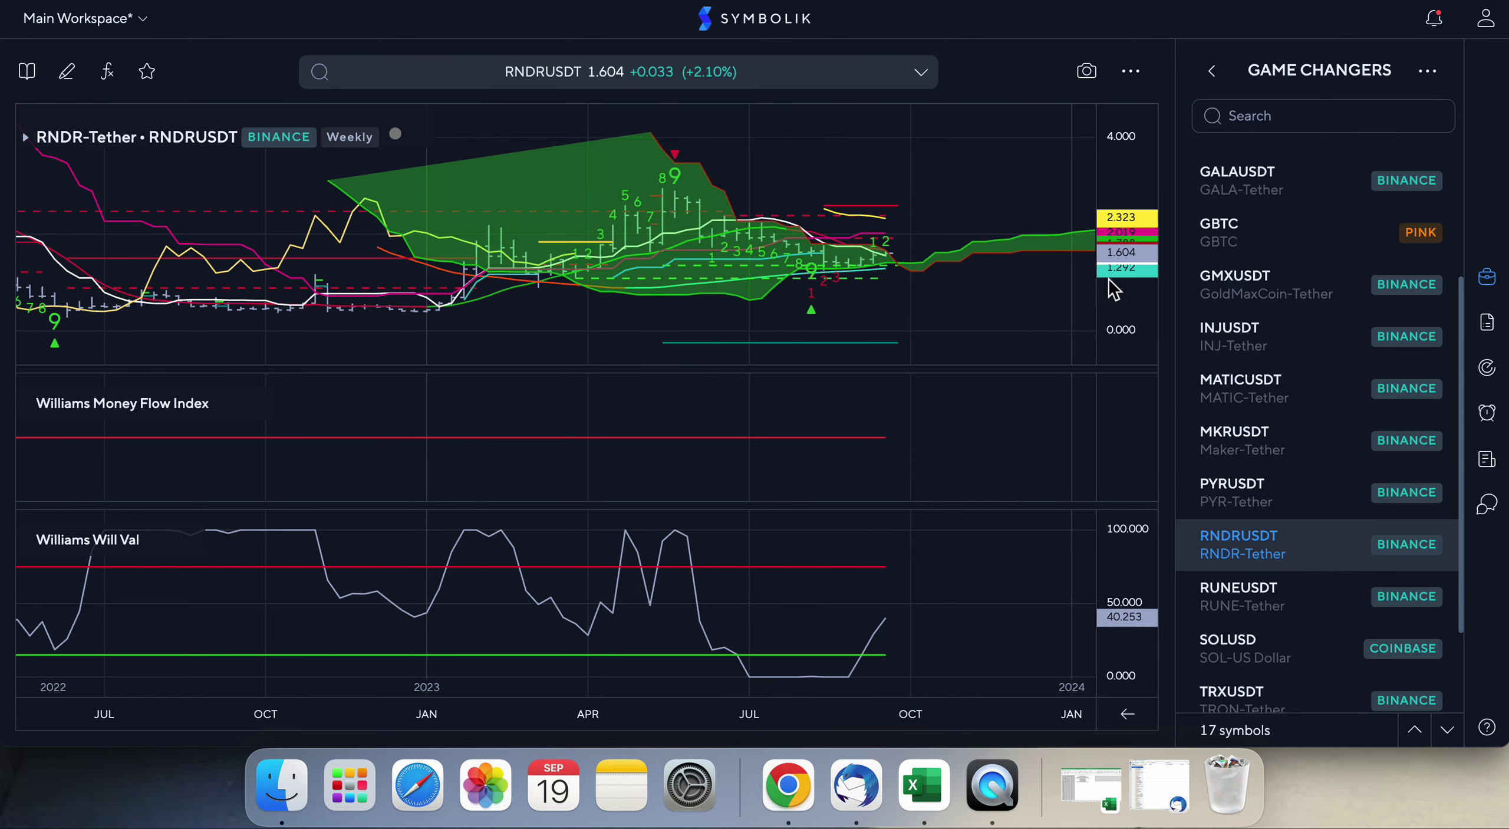
pyautogui.moveTo(893, 267)
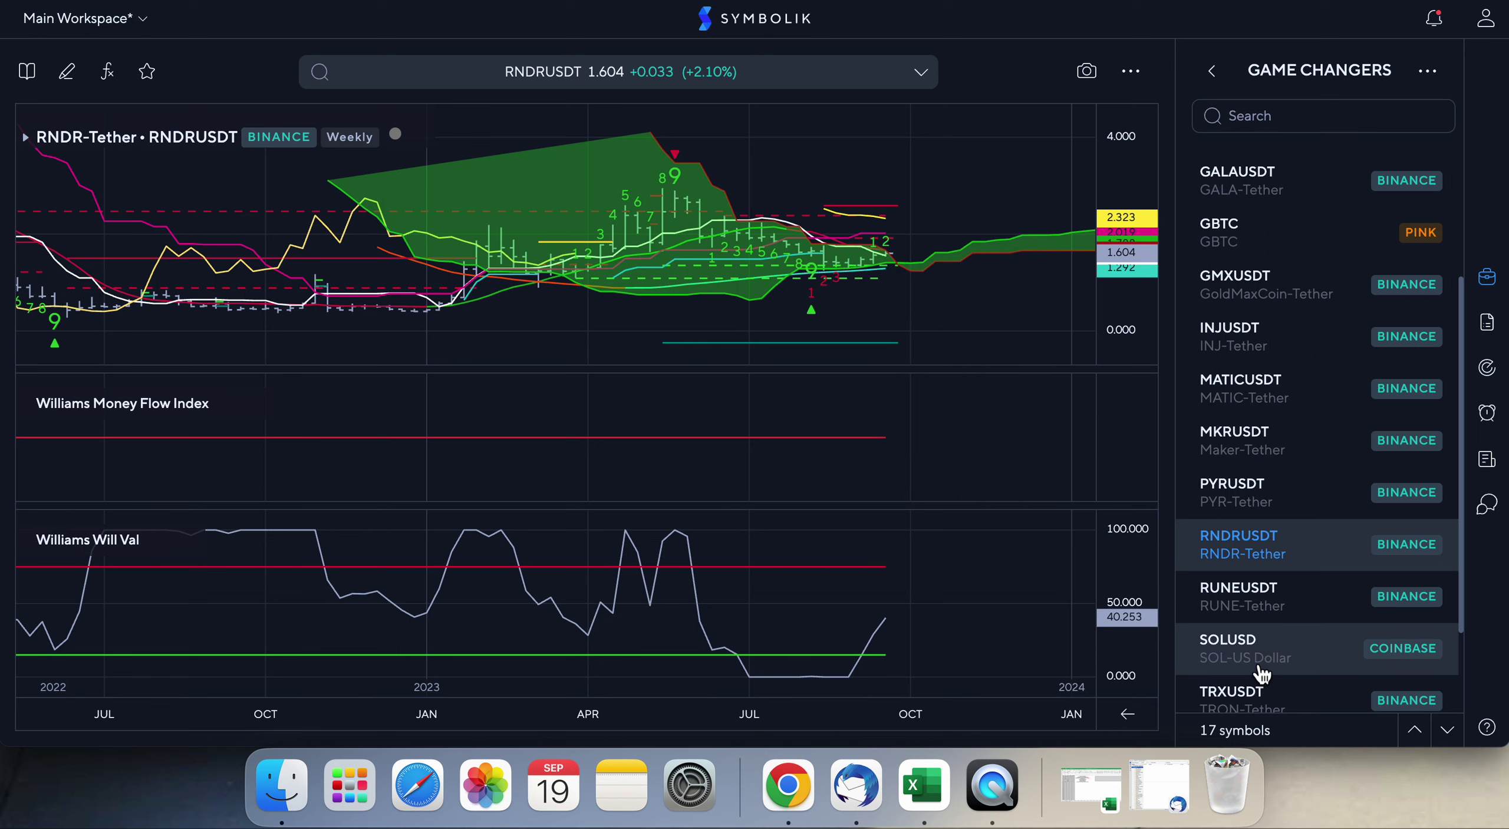
pyautogui.click(1241, 595)
pyautogui.moveTo(889, 286)
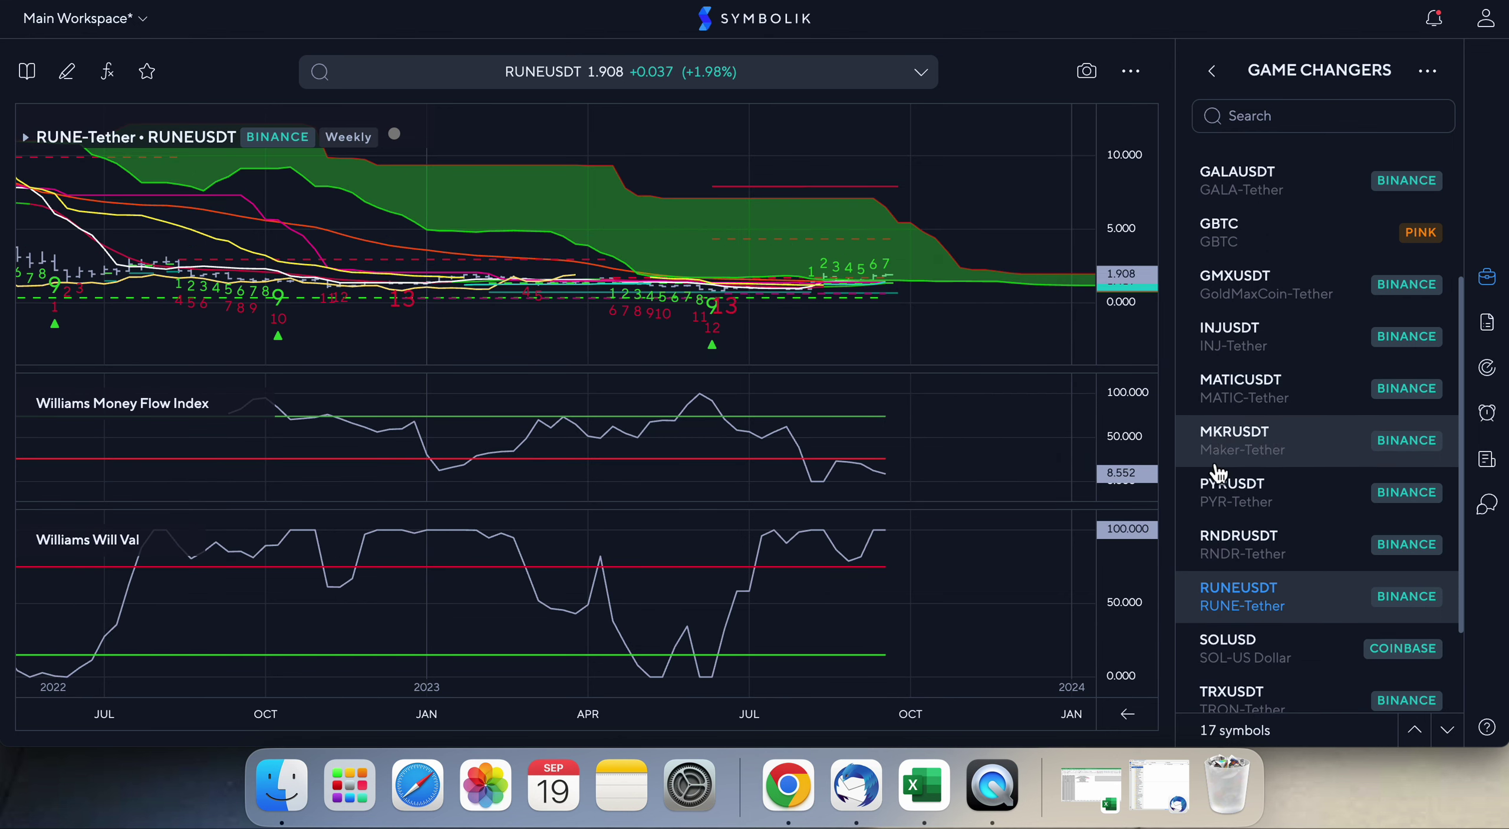
# - Show the SOLUSD weekly chart with its price scale enlarged to about 0–60
pyautogui.click(1232, 649)
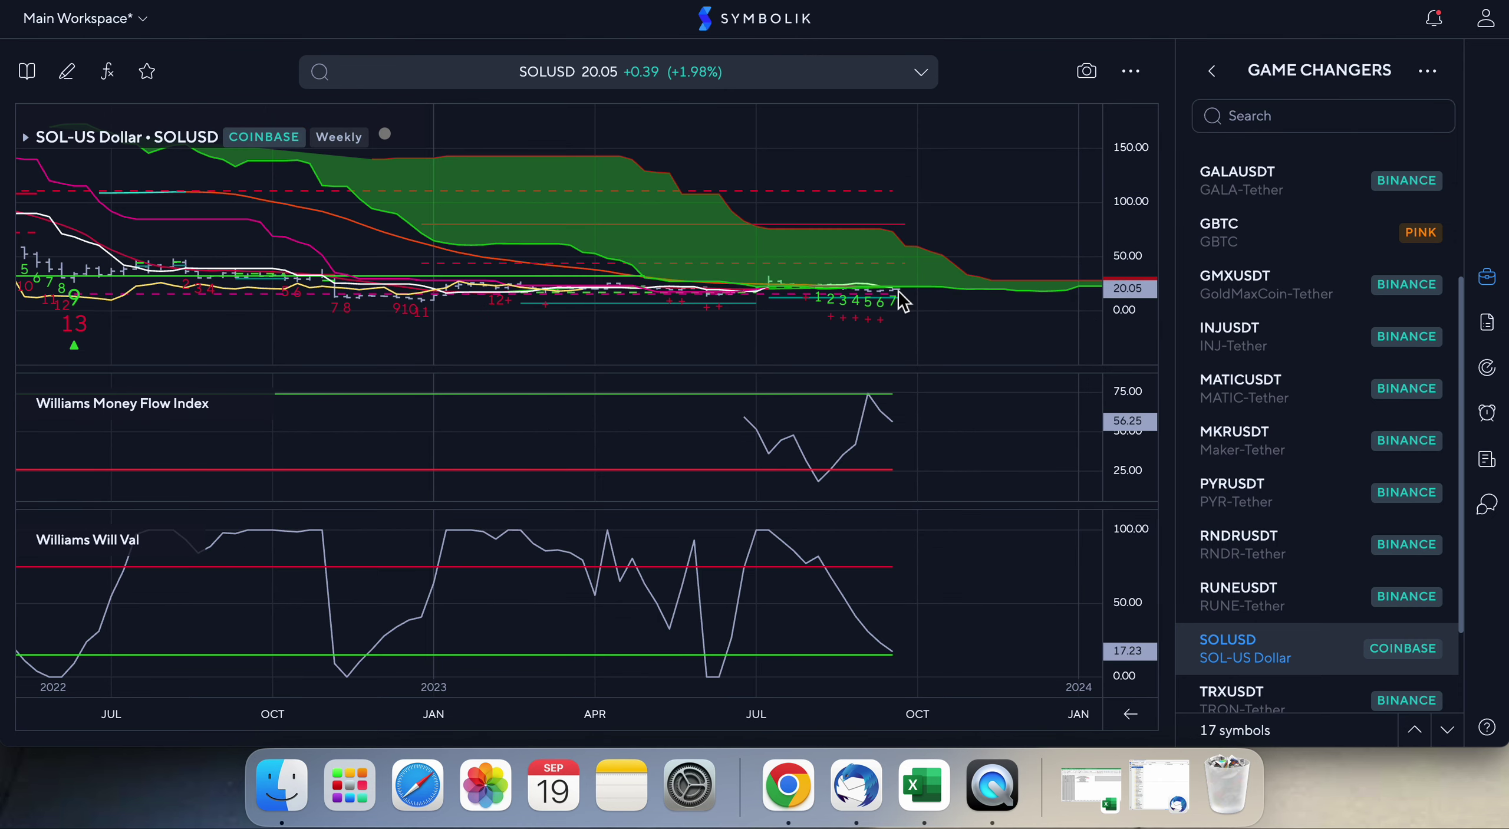
pyautogui.moveTo(896, 299)
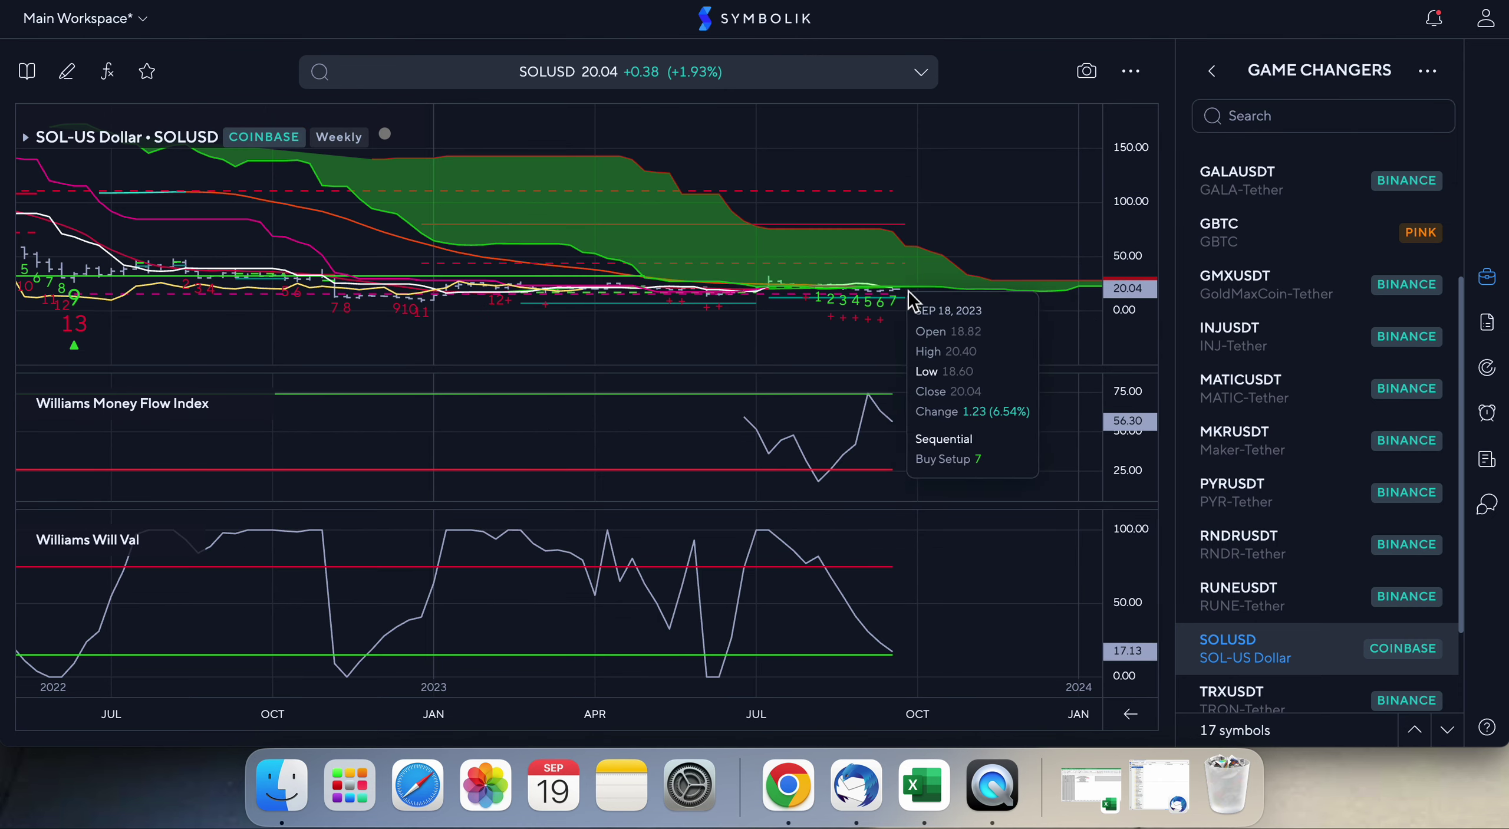
pyautogui.moveTo(1139, 324); pyautogui.dragTo(1000, 179)
pyautogui.moveTo(1144, 304); pyautogui.dragTo(1070, 230)
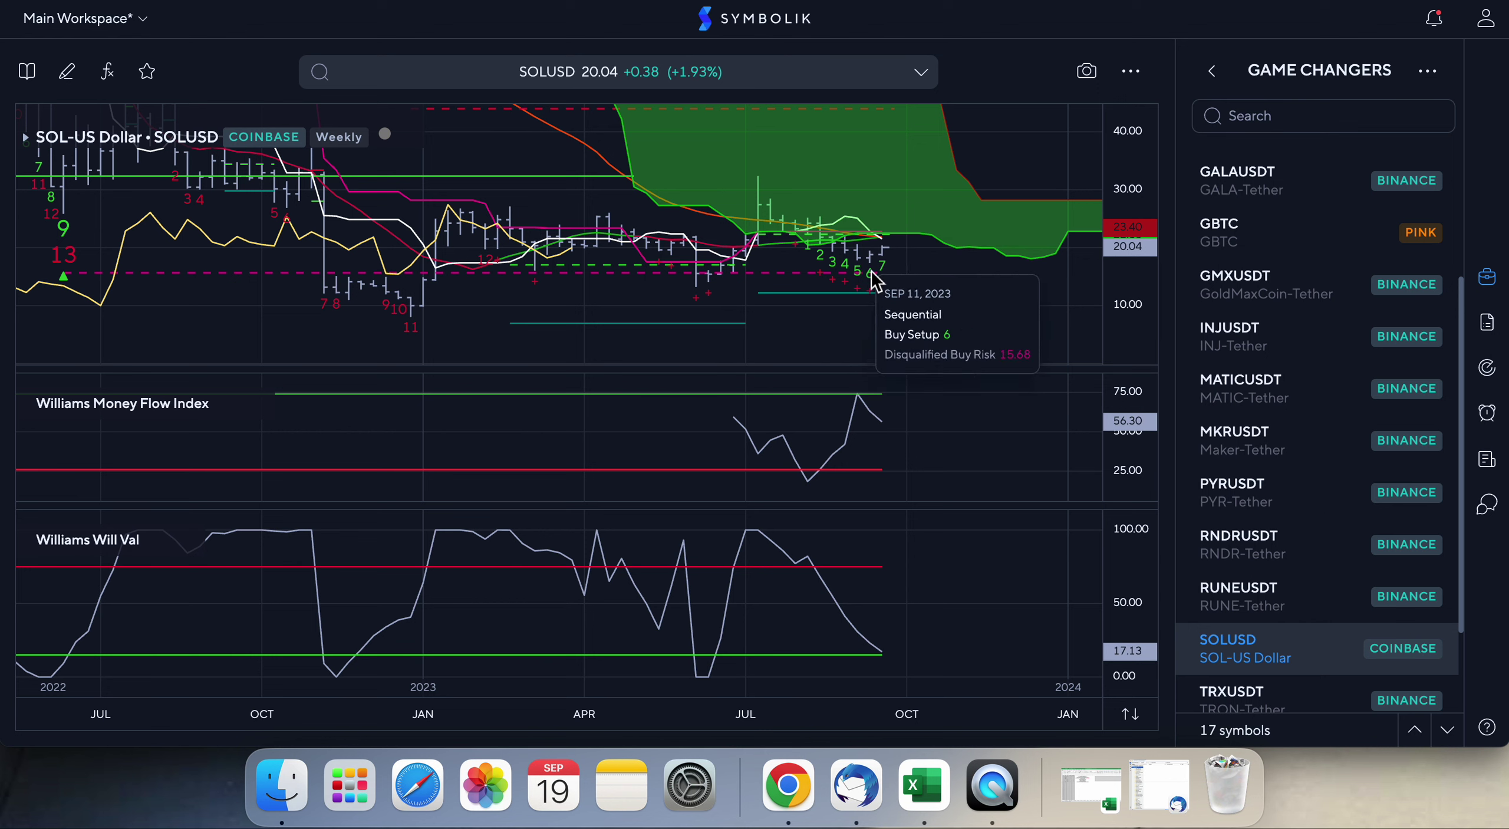
# - Review TRXUSDT, then UNIBOTUSDT with its price range rescaled to 50–200
pyautogui.scroll(-3, 1323, 572)
pyautogui.click(1236, 586)
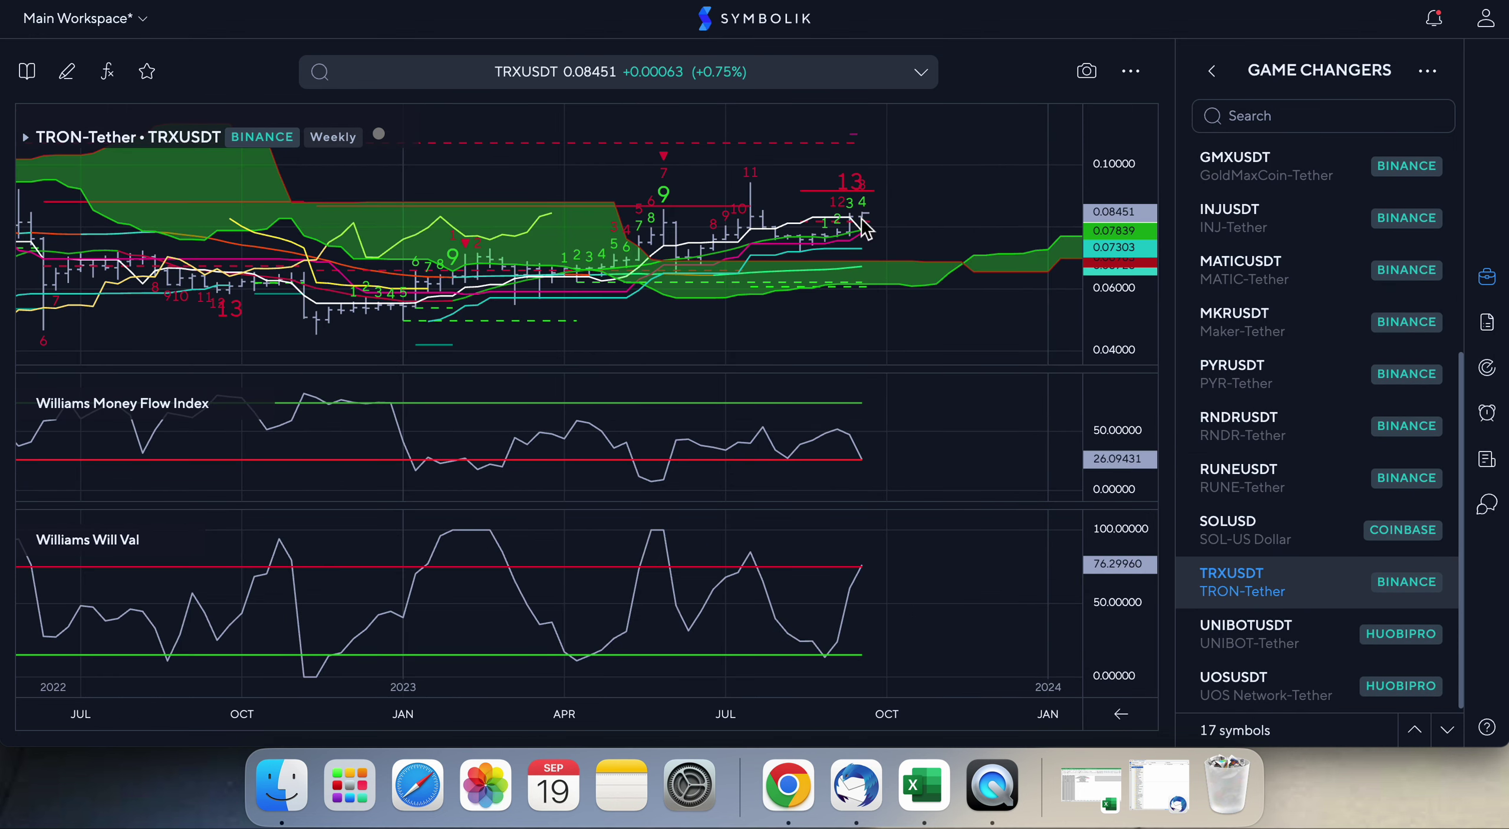
pyautogui.moveTo(867, 229)
pyautogui.click(1291, 643)
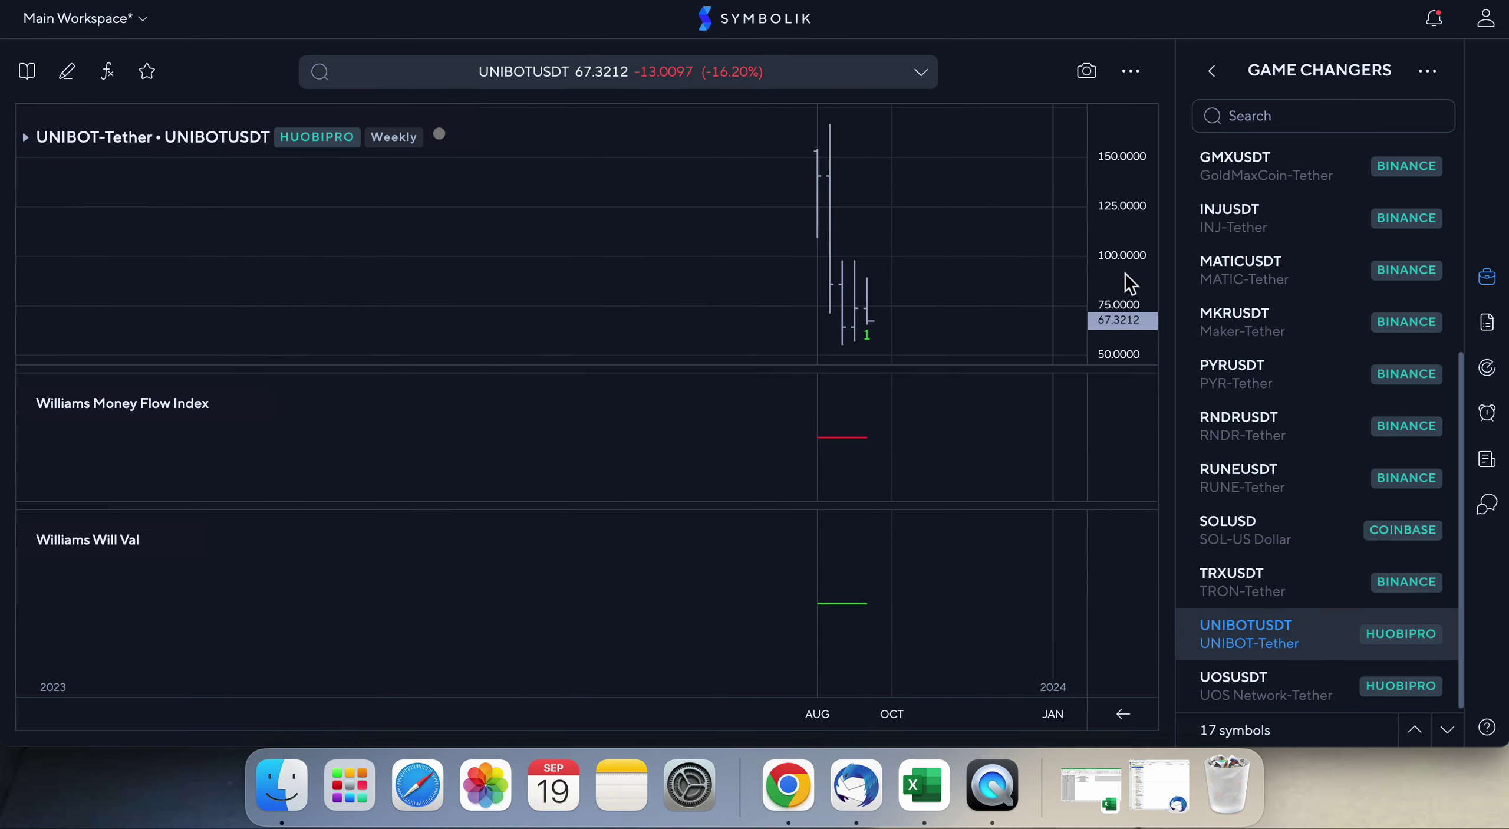
pyautogui.moveTo(1126, 282); pyautogui.dragTo(1135, 225)
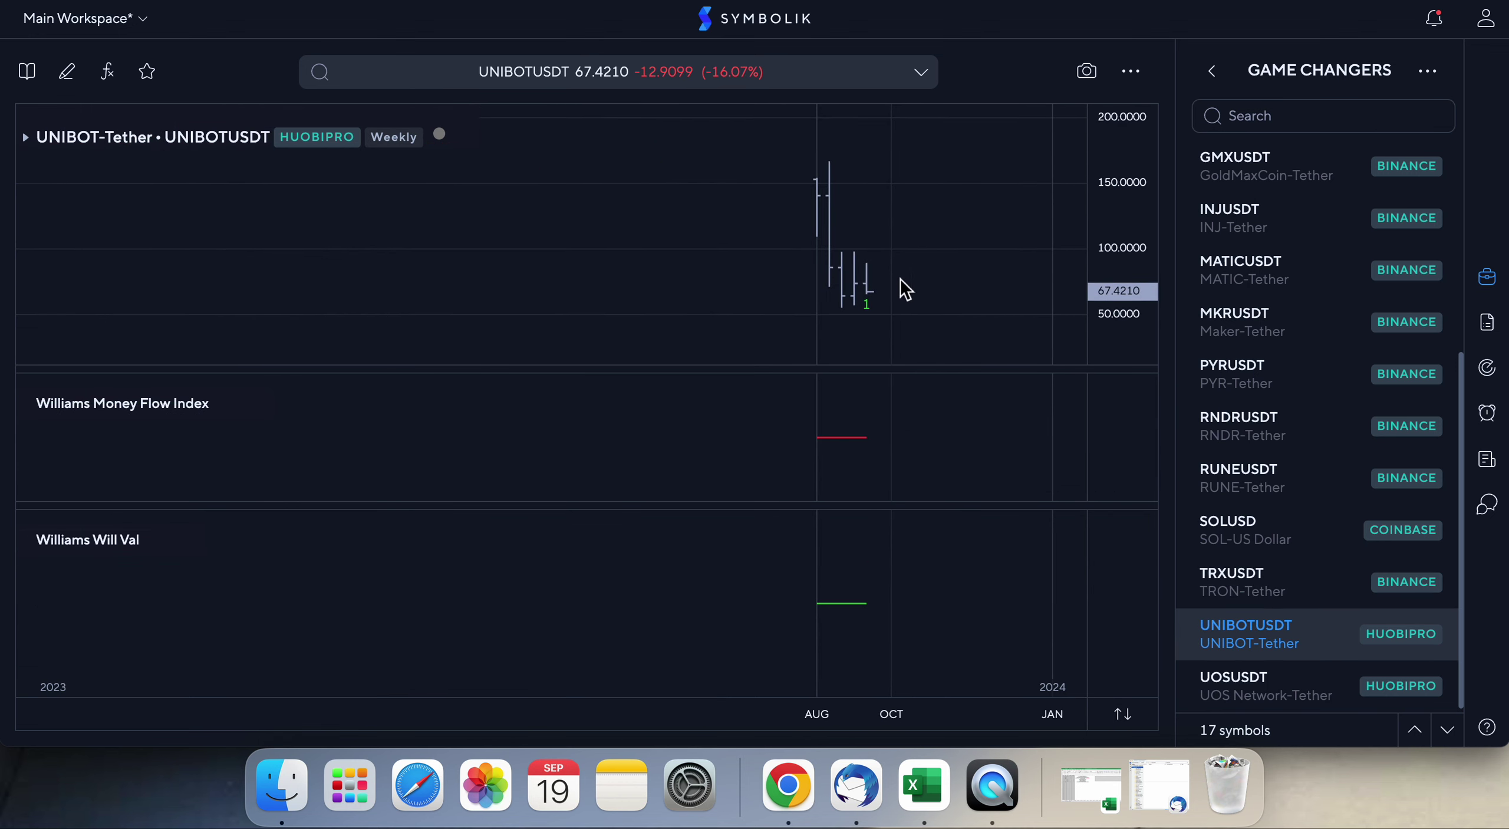
pyautogui.moveTo(866, 285)
# - Flip through the UNIBOTUSDT, RUNEUSDT and SOLUSD charts, then return to UOSUSDT and recentre its candles
pyautogui.click(1252, 684)
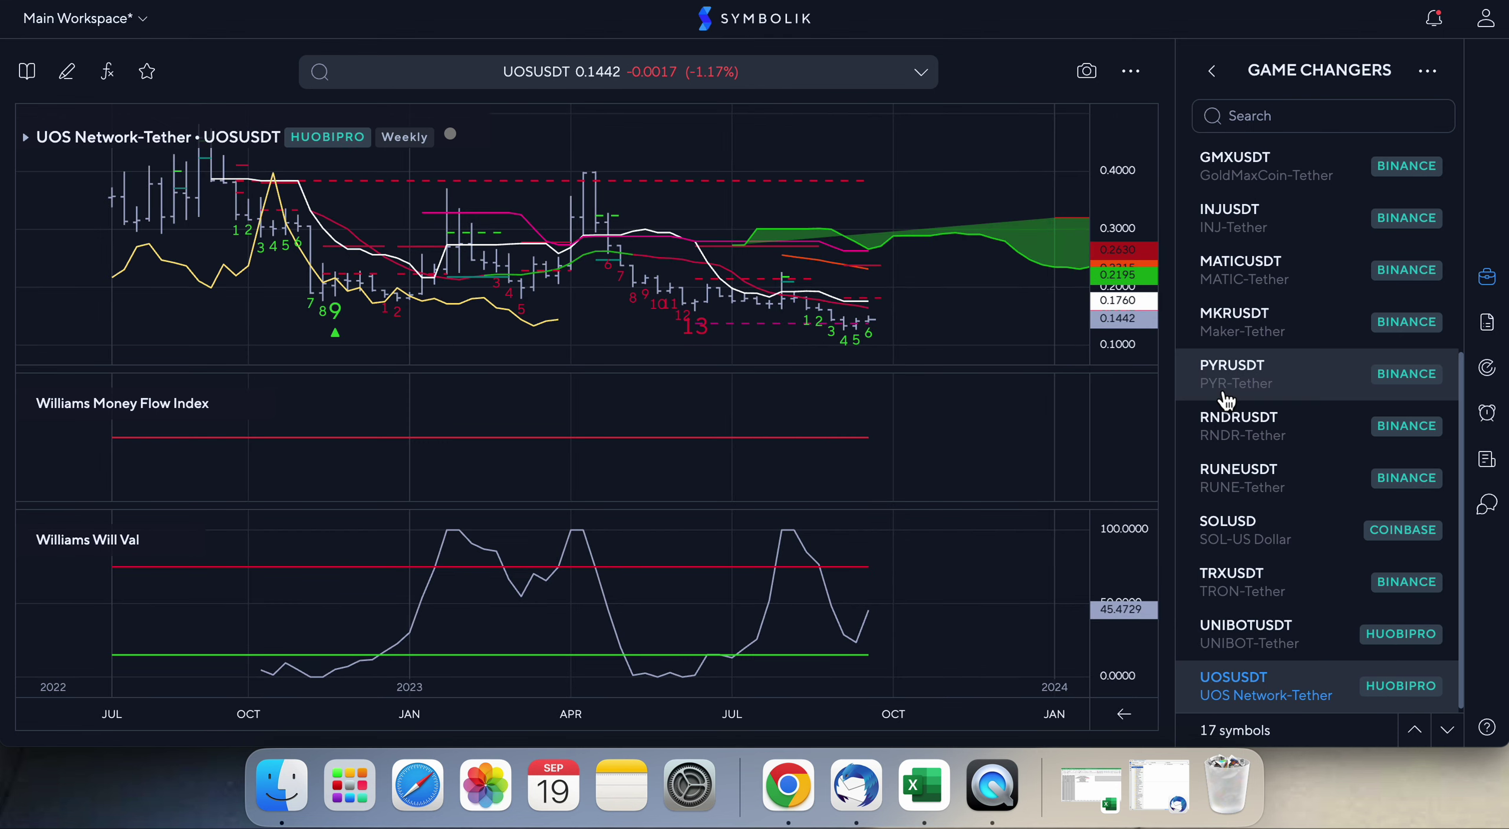
pyautogui.moveTo(871, 332)
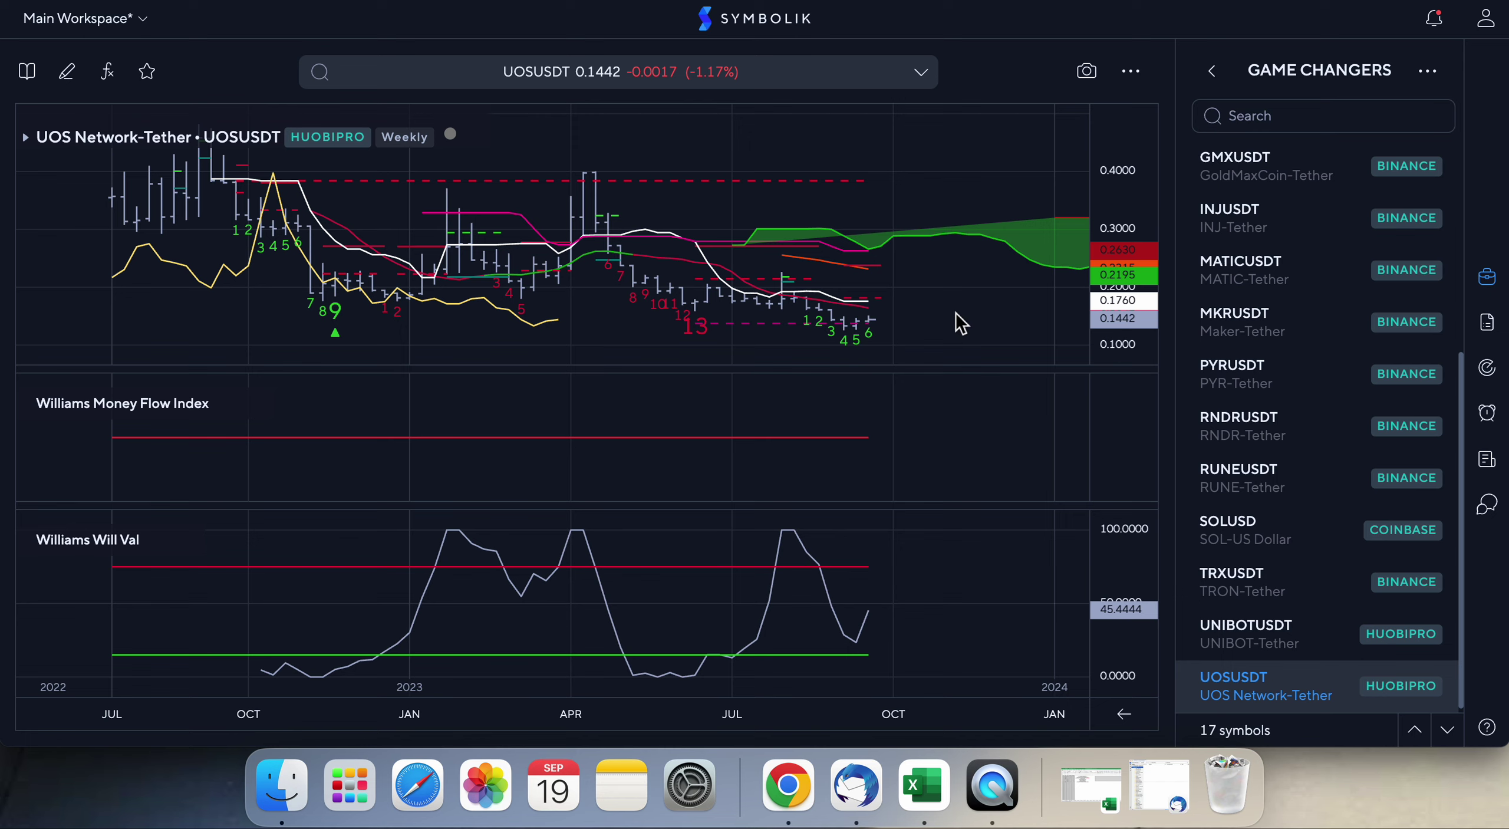
pyautogui.click(1240, 640)
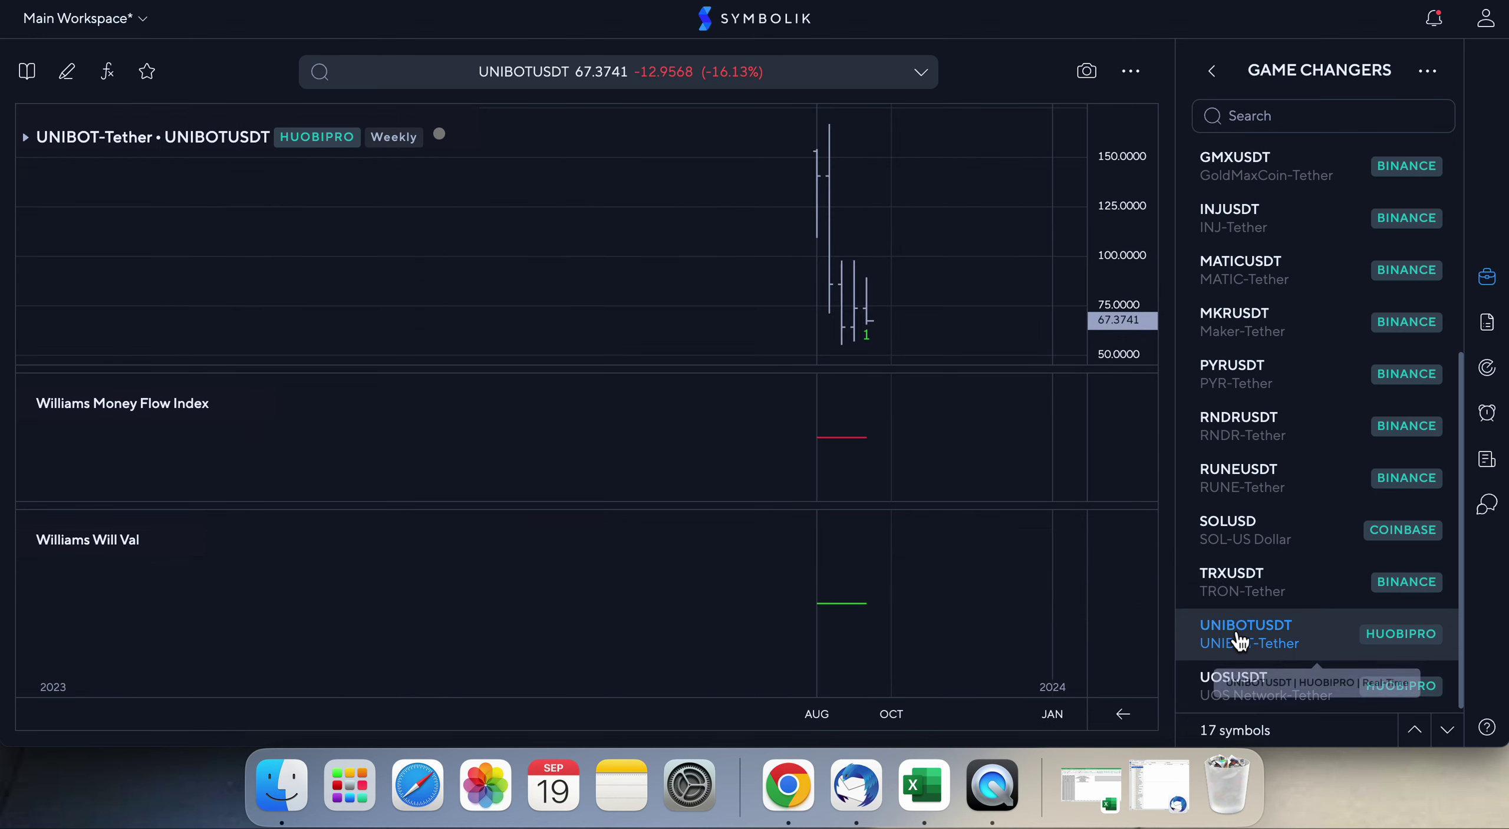
pyautogui.click(1238, 478)
pyautogui.click(1236, 528)
pyautogui.click(1242, 702)
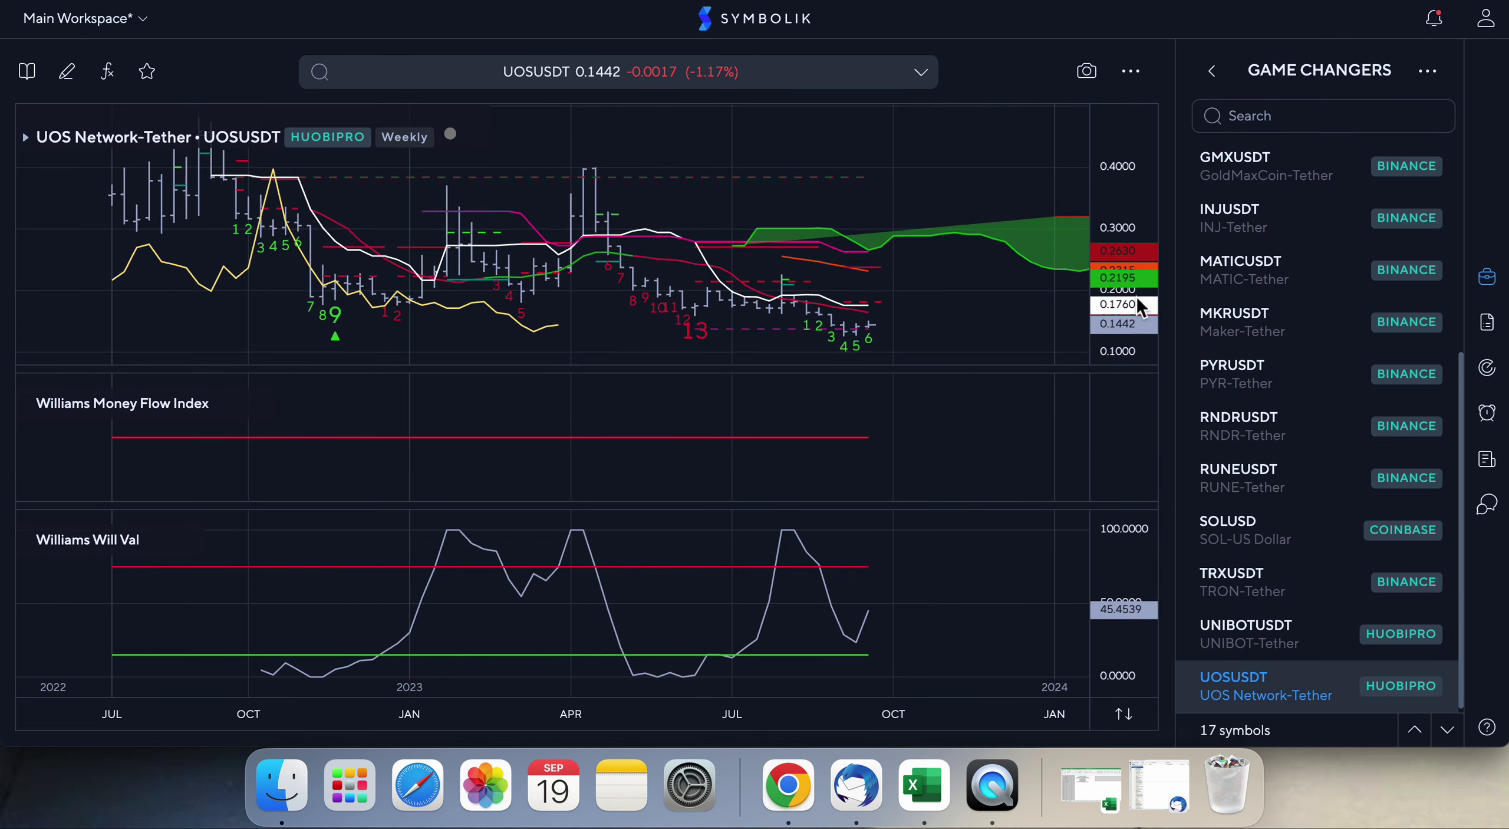
pyautogui.moveTo(1044, 297); pyautogui.dragTo(923, 125)
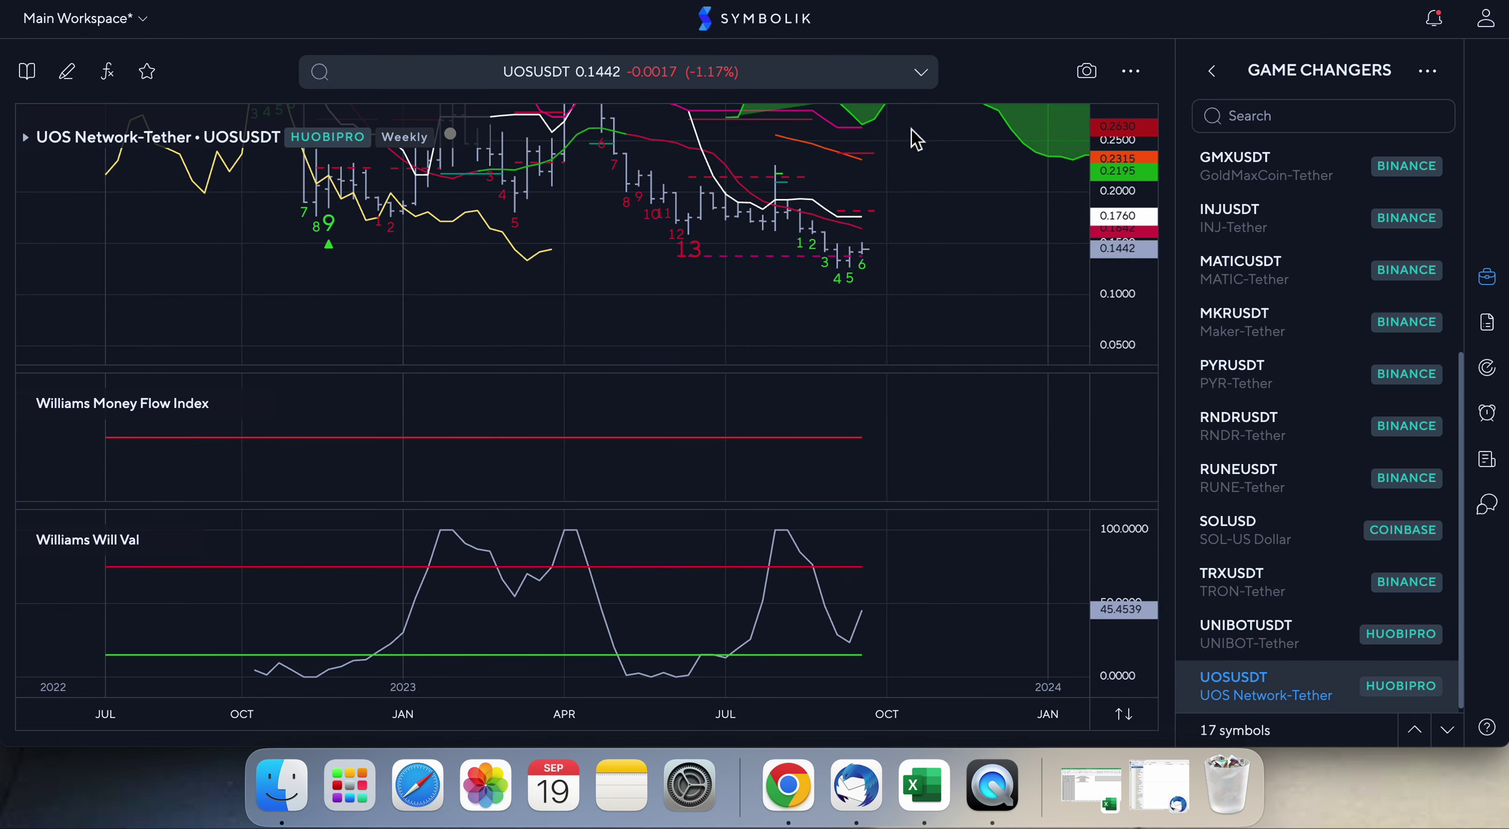
# - Switch the UOSUSDT chart to the daily timeframe and open a new incognito window with Cmd+Shift+N
pyautogui.moveTo(801, 259)
pyautogui.click(920, 71)
pyautogui.click(861, 424)
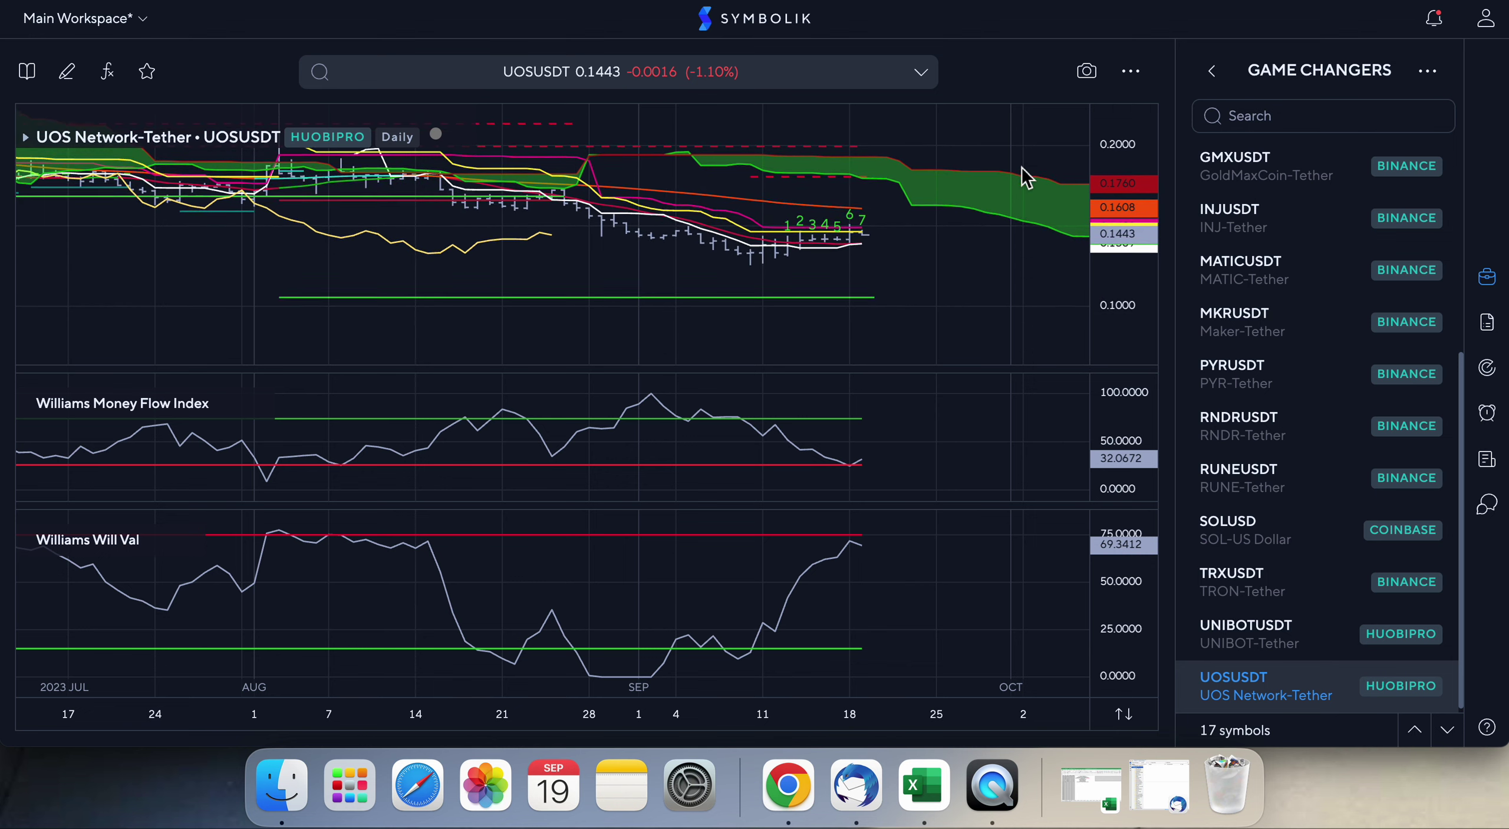
pyautogui.moveTo(1024, 178)
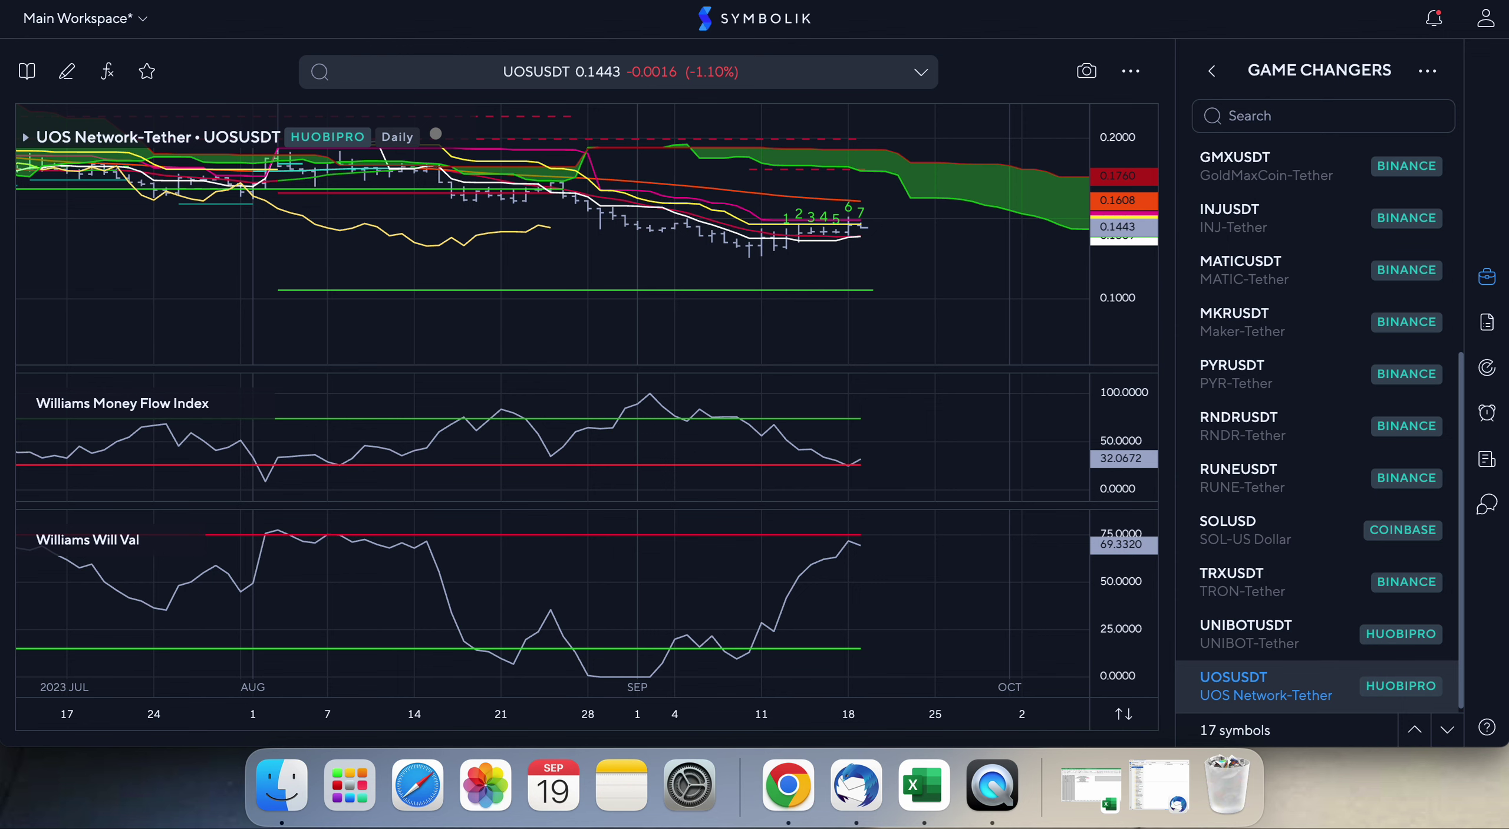
pyautogui.press('super+shift+n')
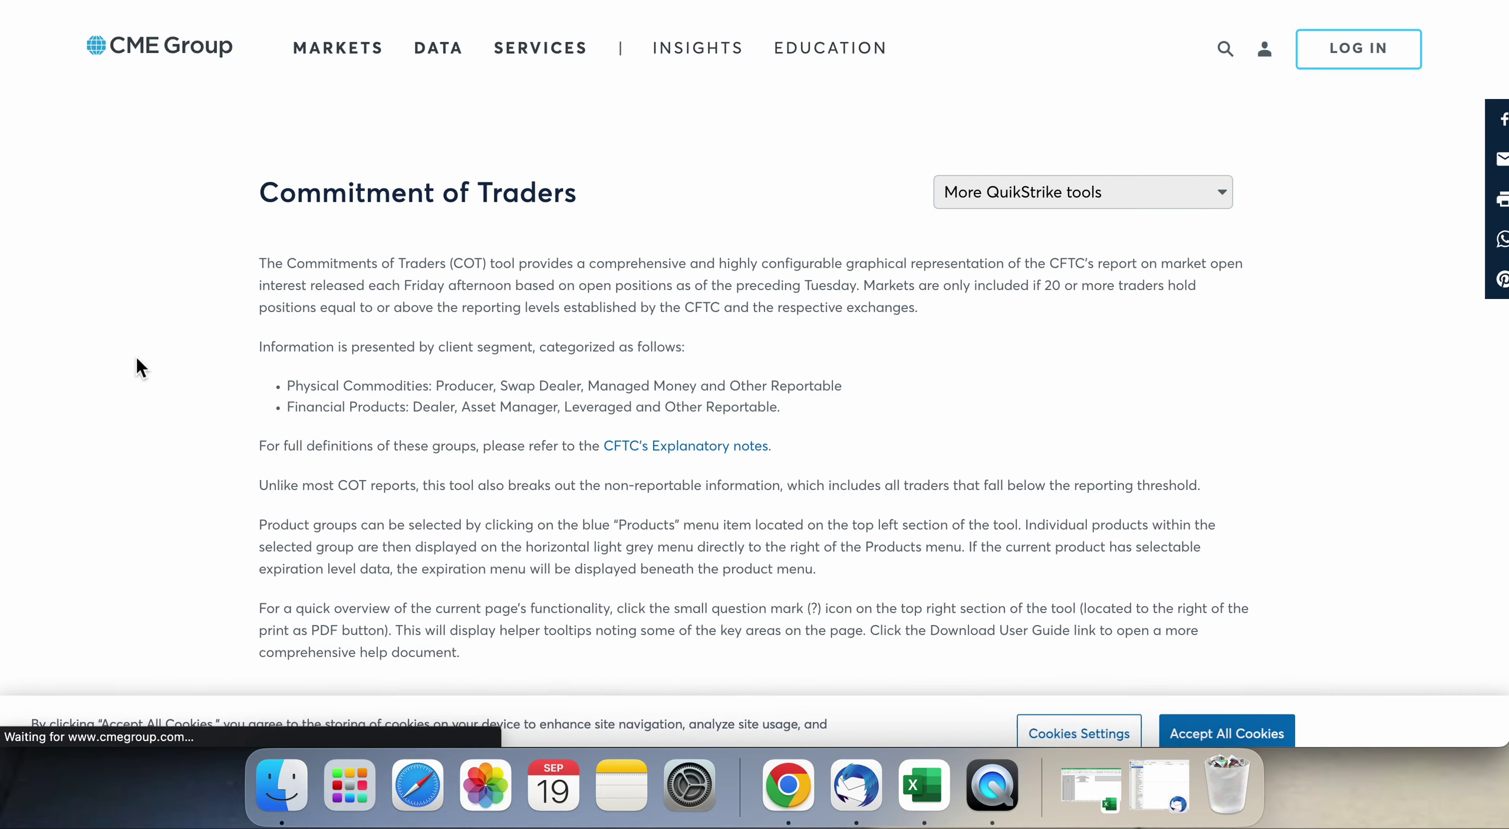
# - Accept all cookies on the CME Commitment of Traders page
pyautogui.scroll(-5, 135, 370)
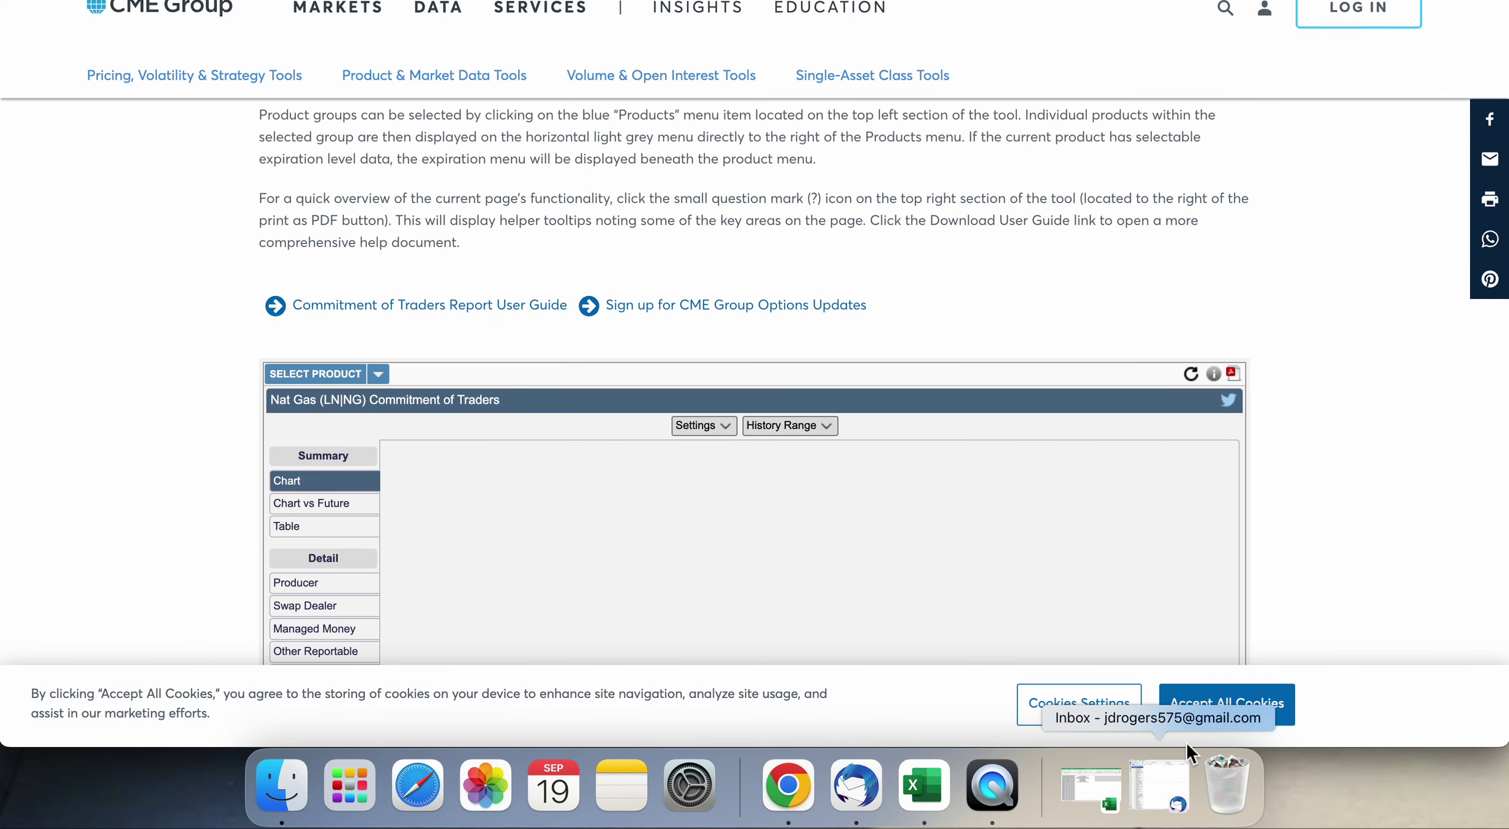
pyautogui.click(1227, 703)
pyautogui.scroll(-5, 211, 413)
# - Select Equity Indexes > E-mini S&P 500 and show its Dealer positions
pyautogui.click(384, 123)
pyautogui.click(382, 125)
pyautogui.click(382, 126)
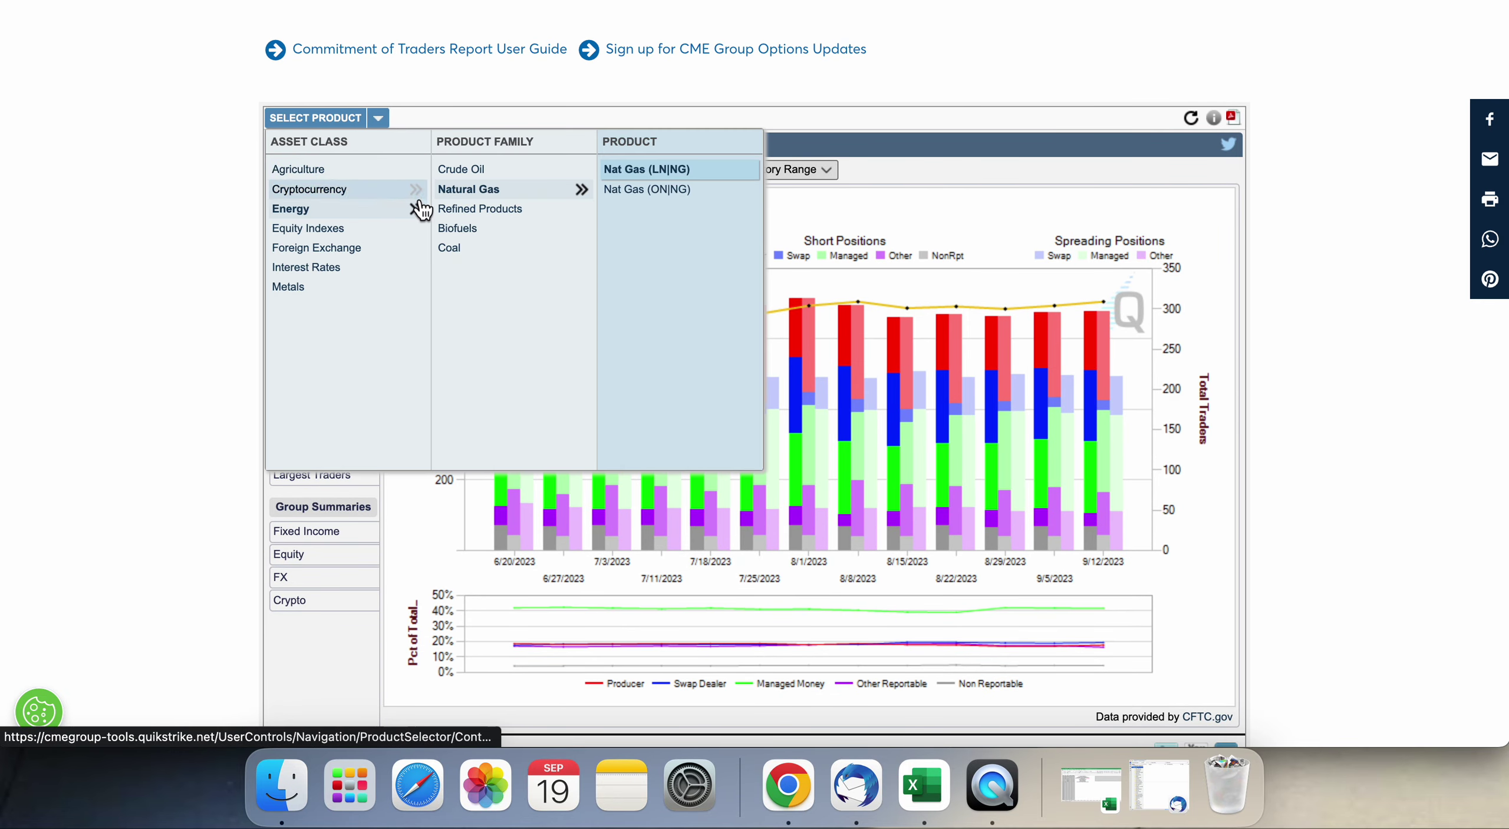
pyautogui.click(318, 231)
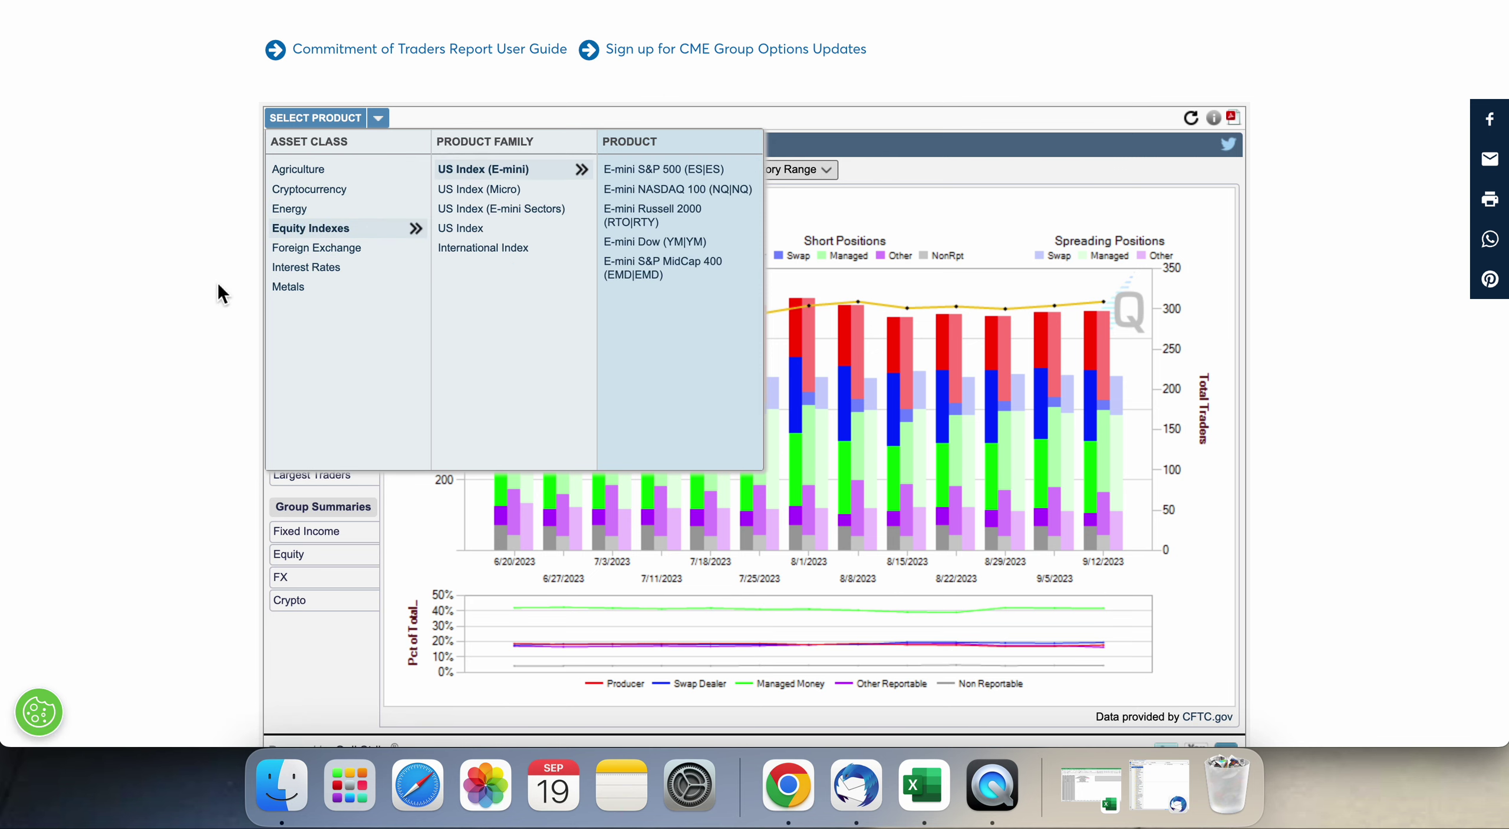
pyautogui.click(679, 176)
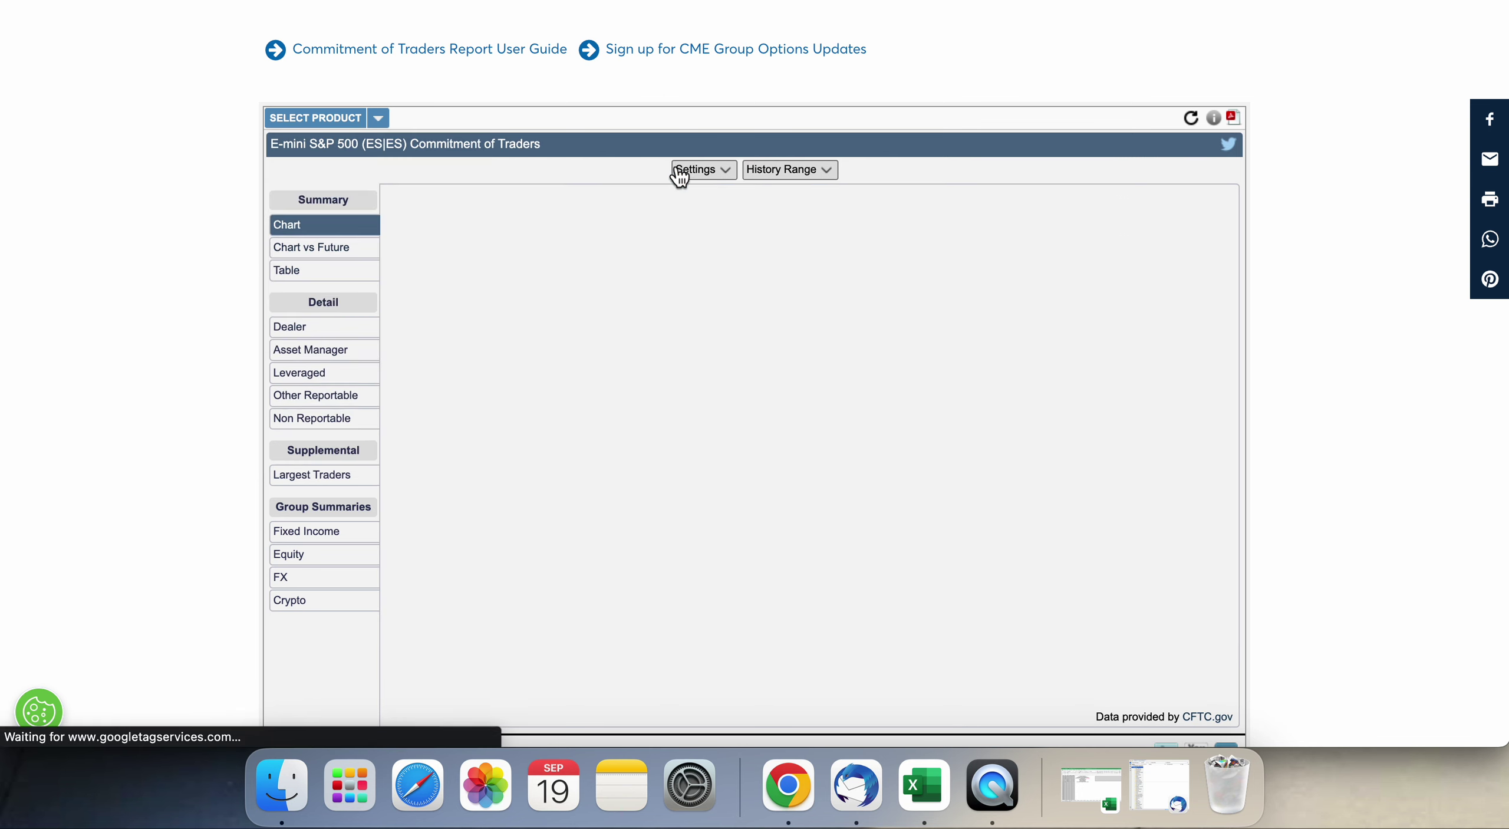
pyautogui.scroll(-2, 165, 277)
pyautogui.click(305, 280)
# - Review the Dealer/Intermediary chart, then switch to the E-mini S&P 500 Summary table
pyautogui.scroll(-1, 209, 307)
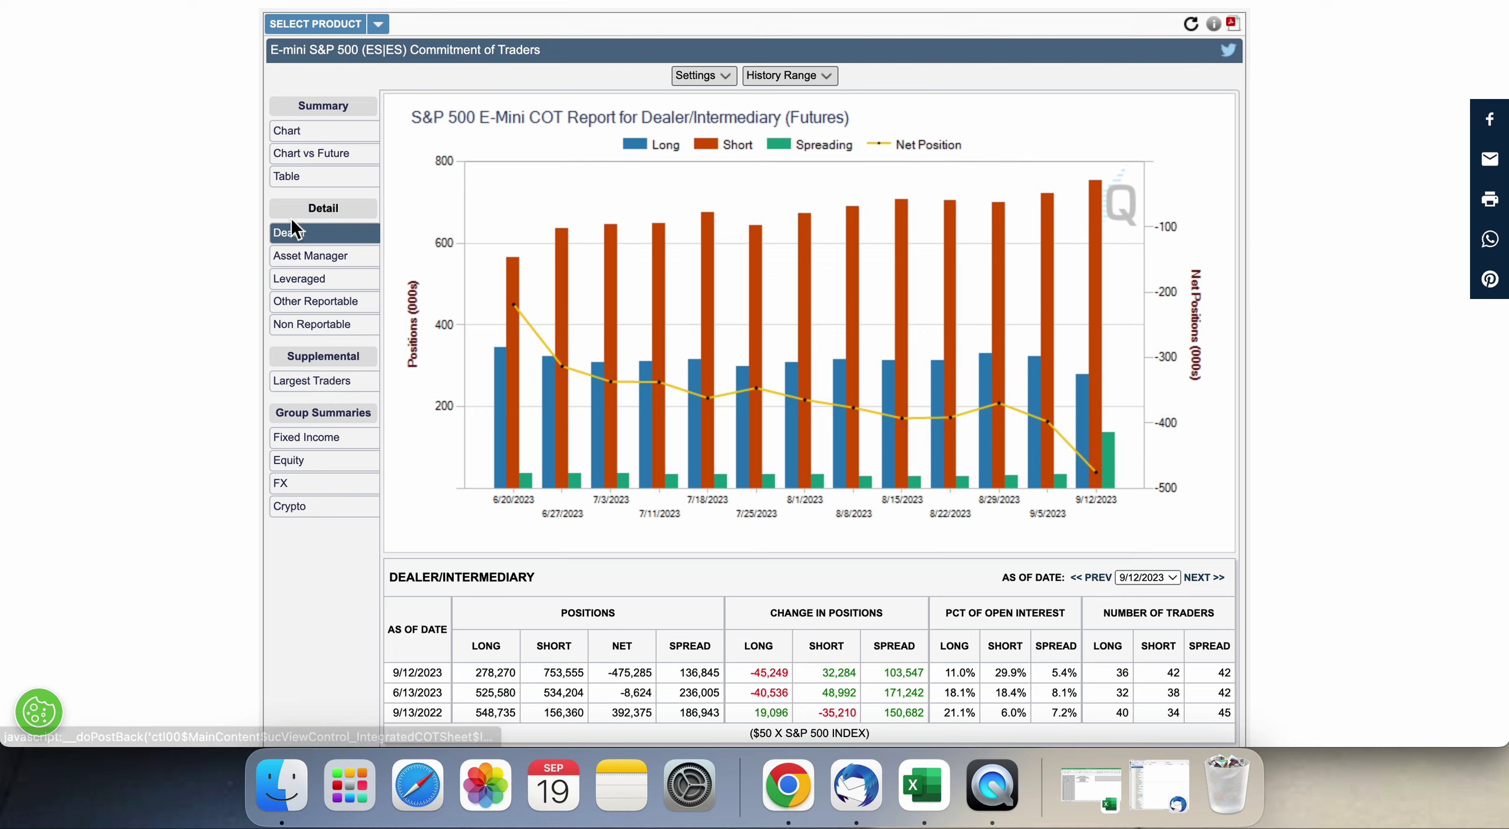
pyautogui.click(332, 182)
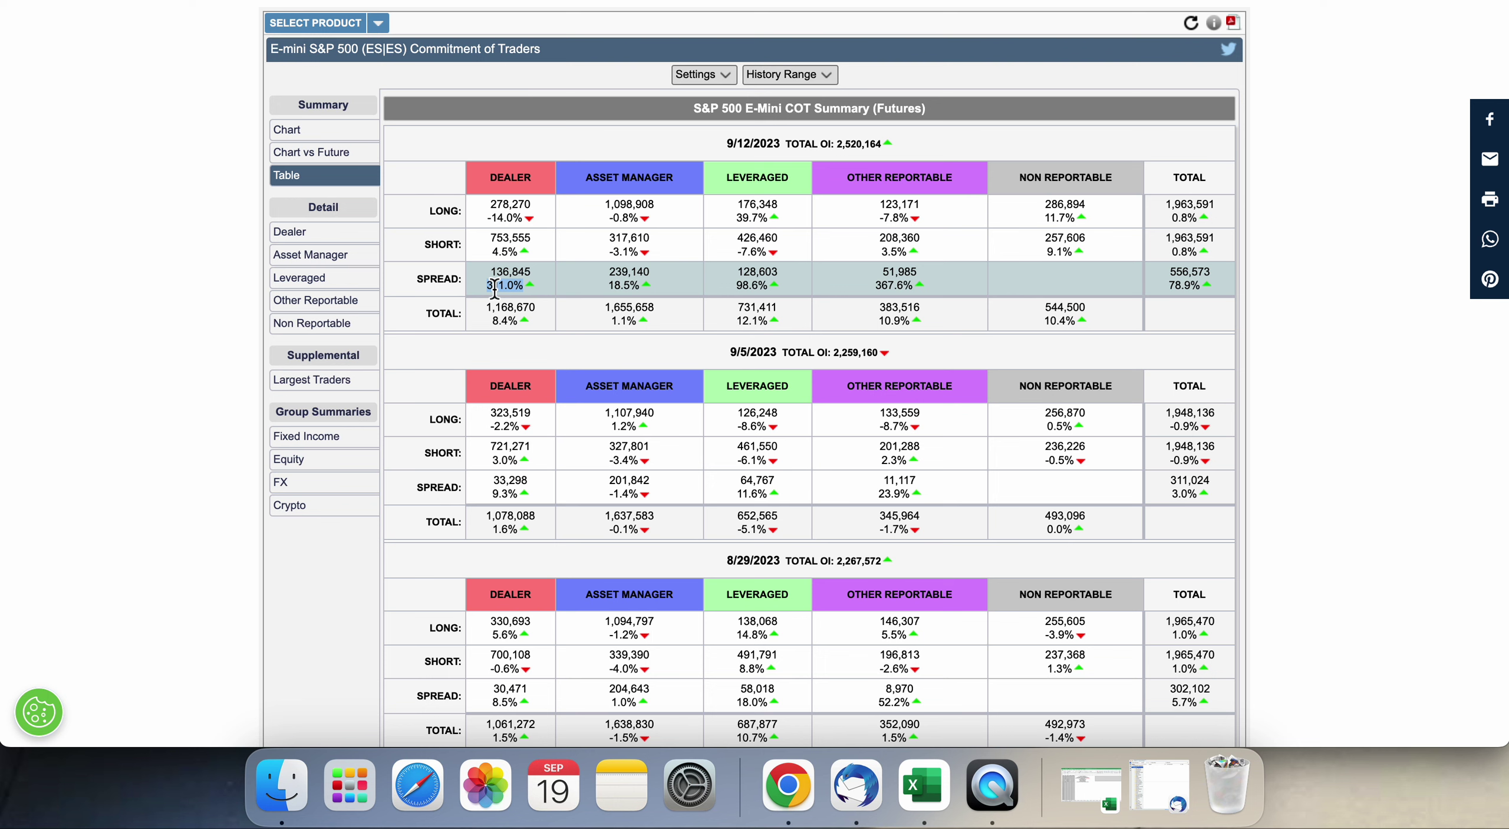
# - Clear the table selection and scroll through the weekly E-mini S&P 500 COT summary figures
pyautogui.click(408, 282)
pyautogui.scroll(1, 196, 250)
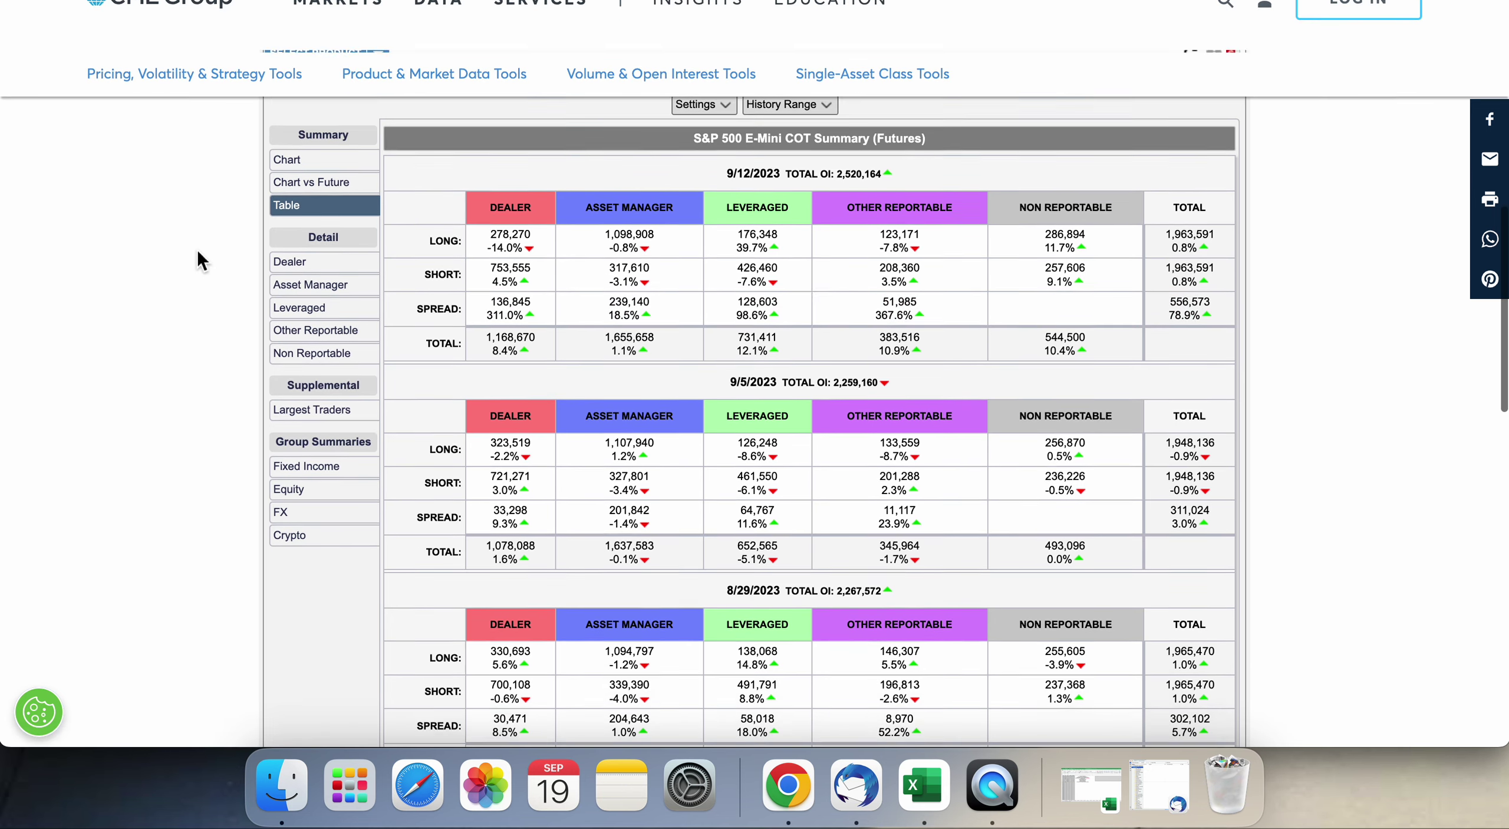
pyautogui.scroll(4, 197, 250)
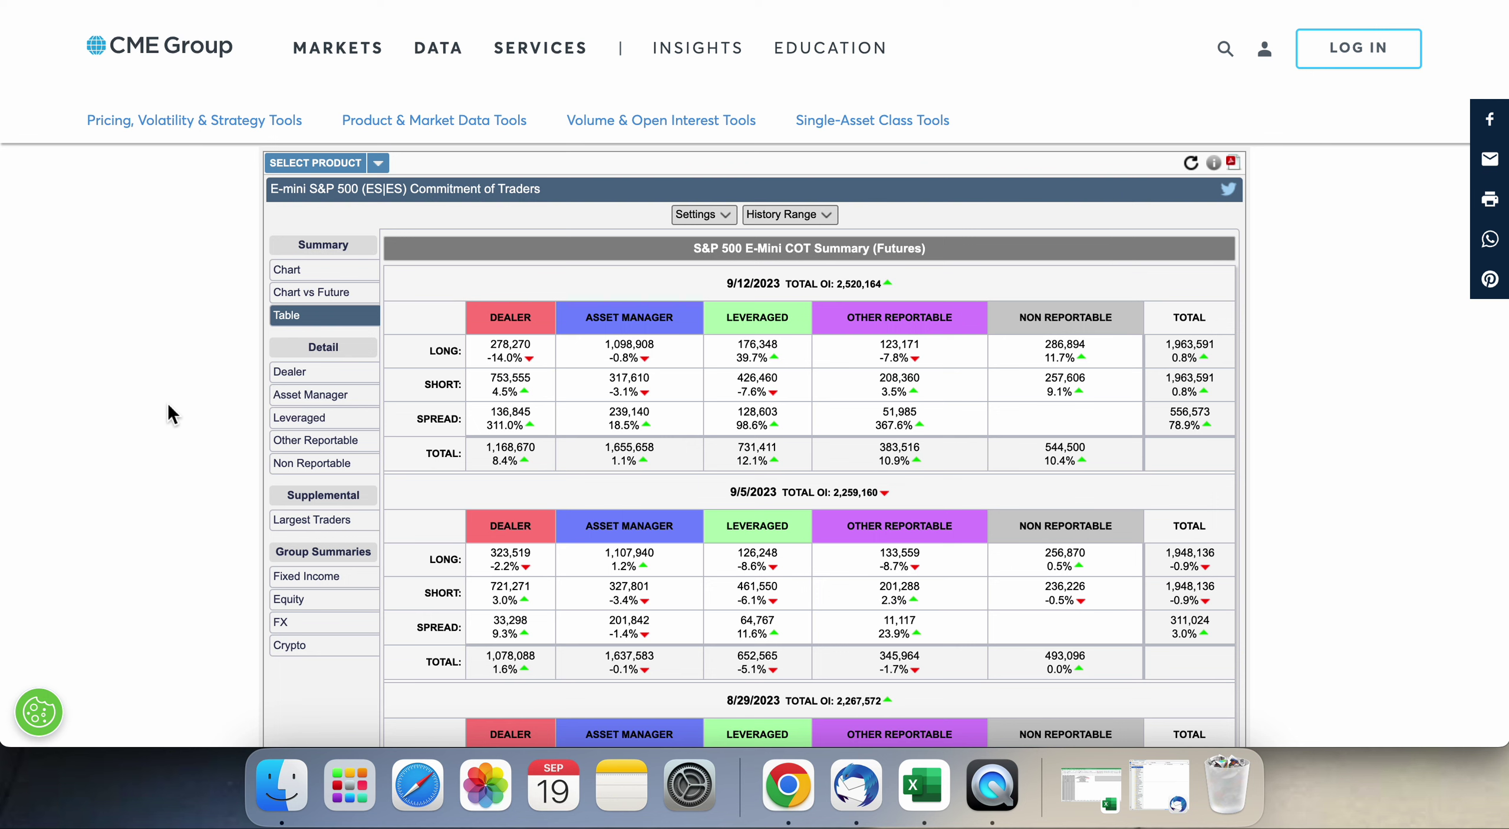
pyautogui.scroll(2, 168, 406)
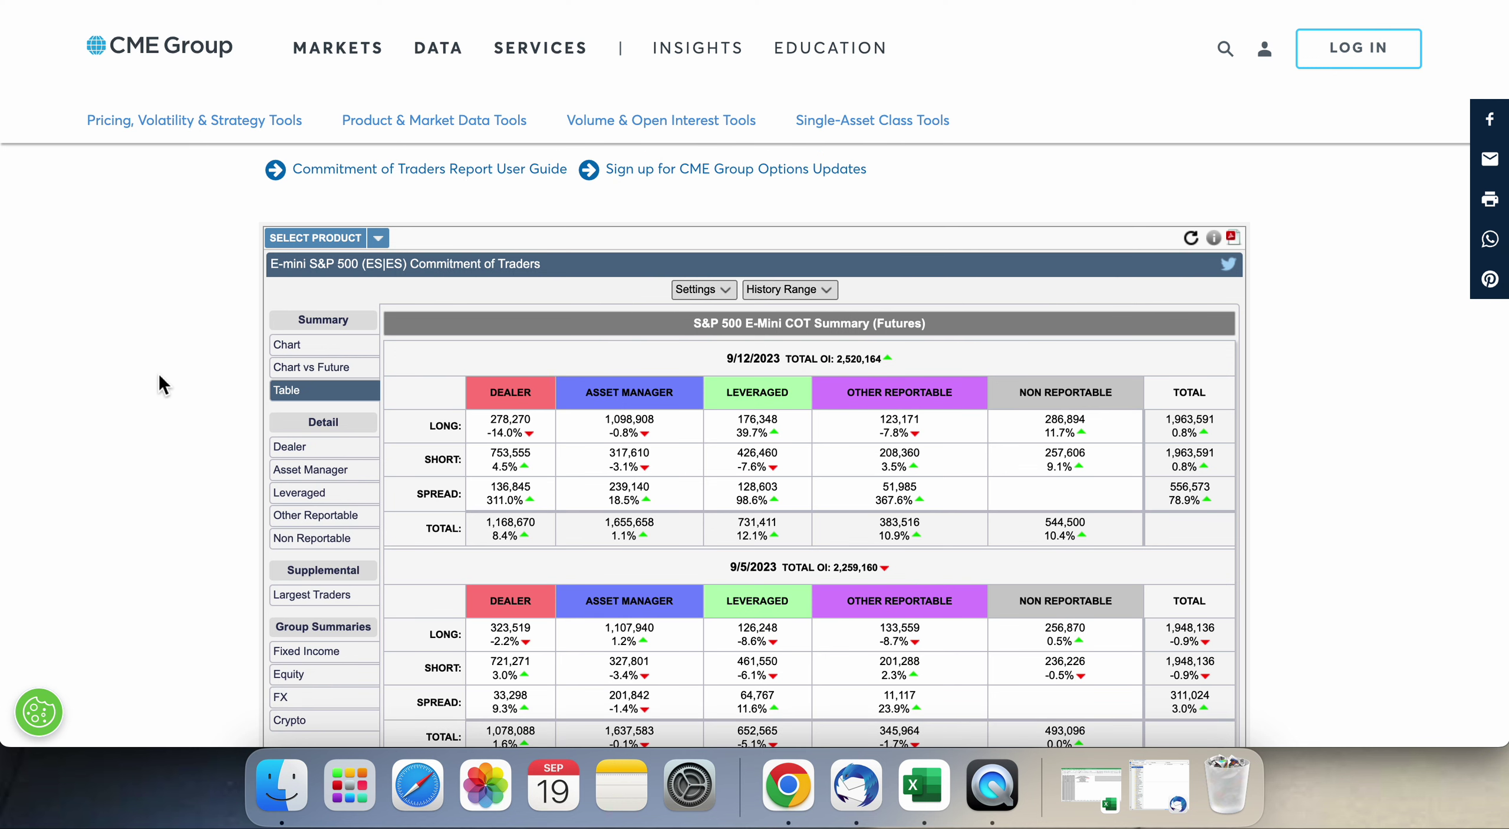
pyautogui.scroll(-1, 158, 373)
pyautogui.scroll(-1, 159, 377)
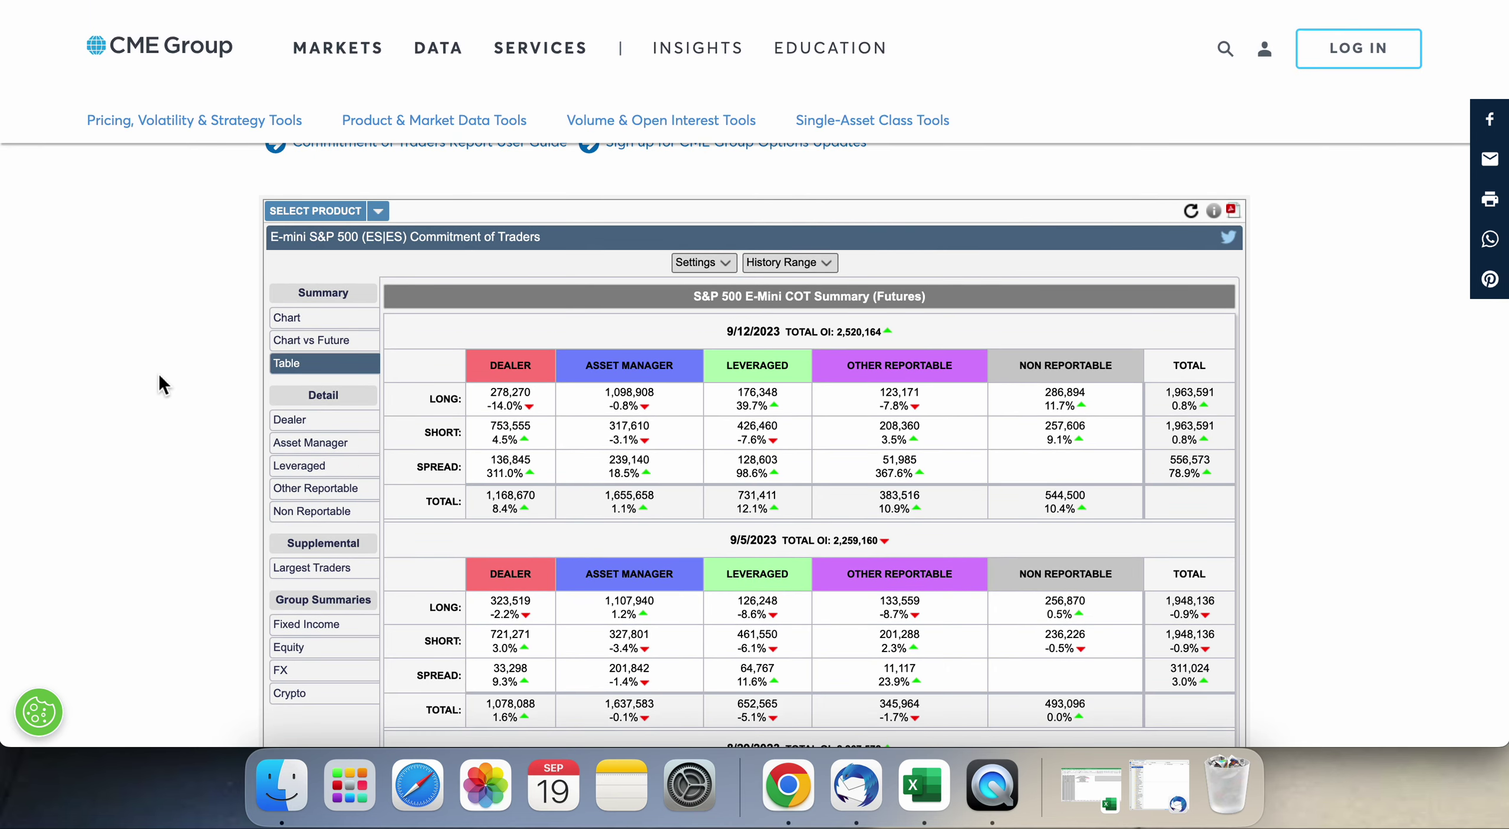
pyautogui.scroll(1, 158, 373)
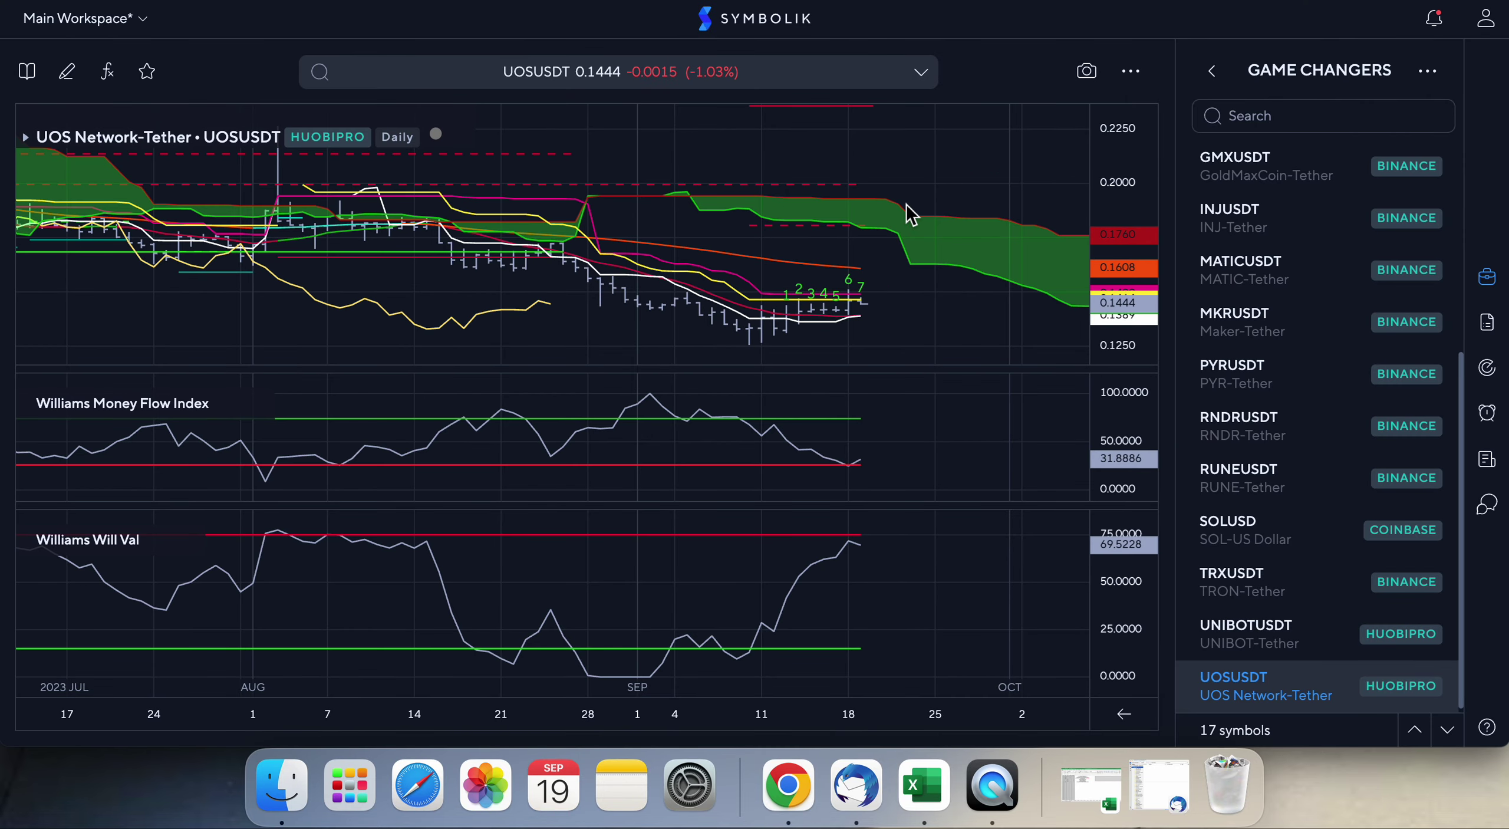
# - Go back to Portfolios, open the Crypto 1 watchlist and chart BTCUSDT
pyautogui.scroll(5, 1237, 230)
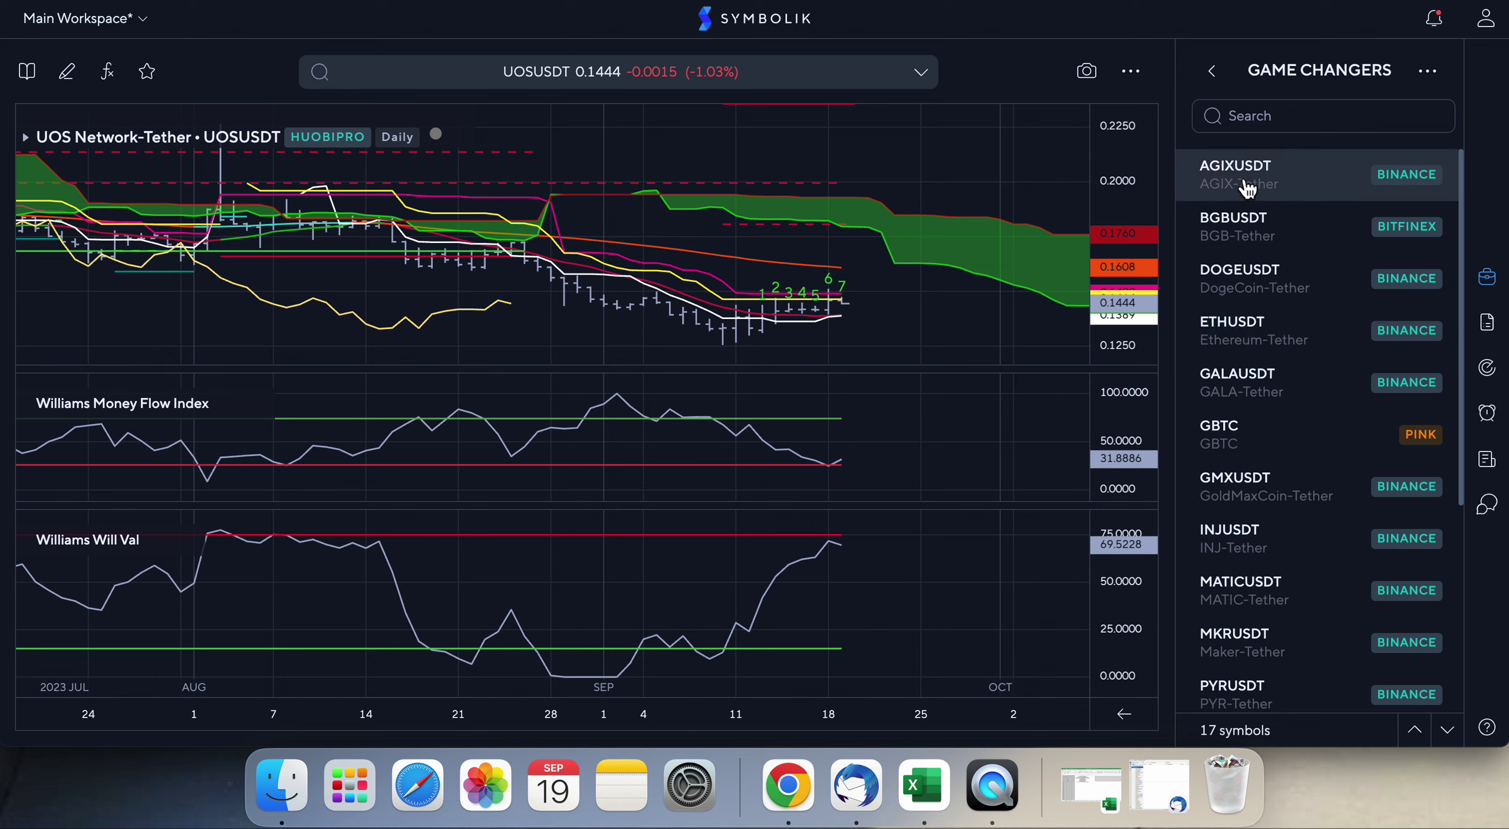
pyautogui.click(1213, 72)
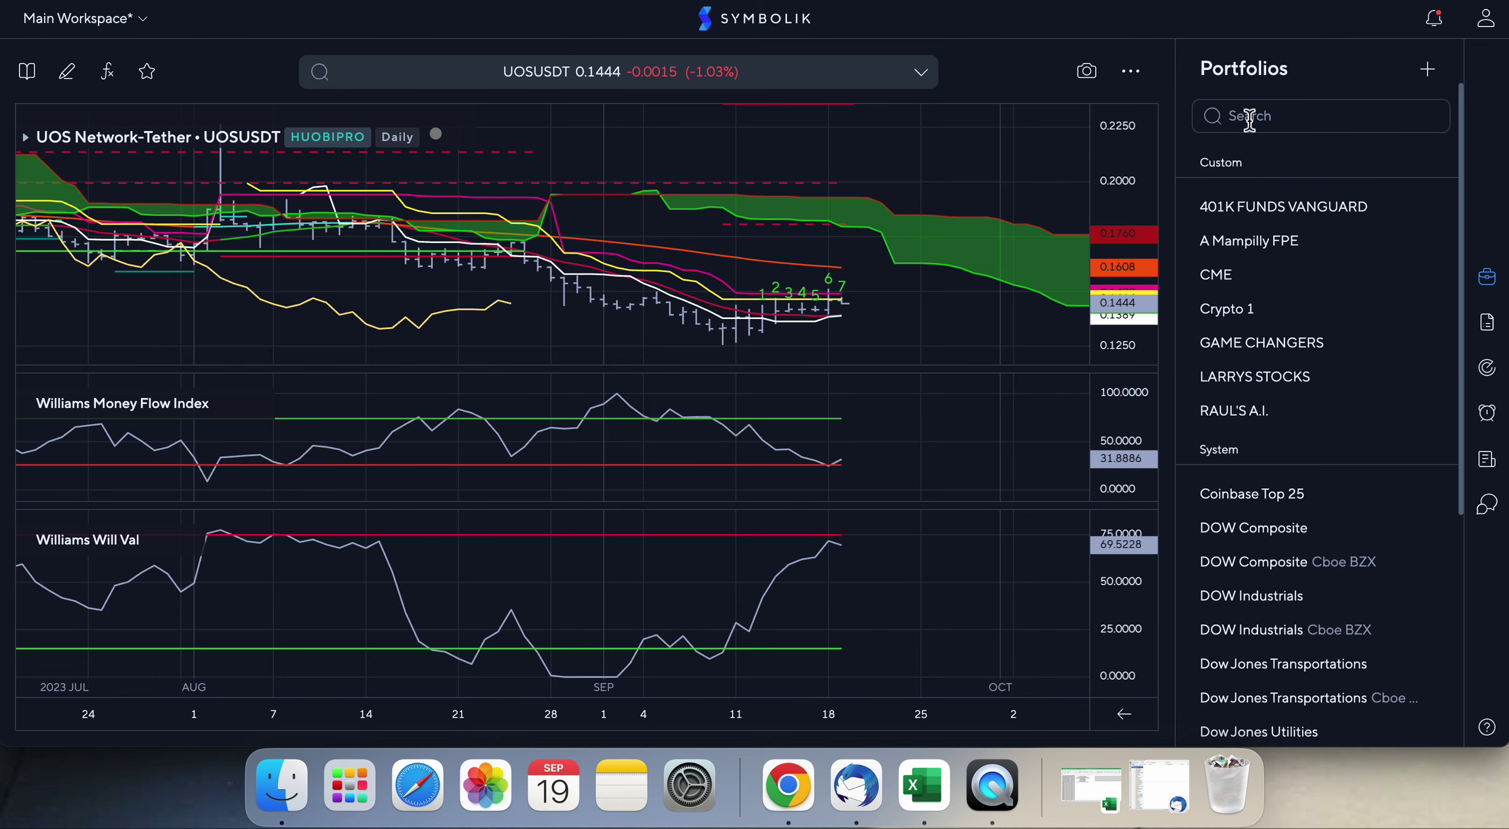
pyautogui.click(1232, 318)
pyautogui.scroll(-10, 1203, 353)
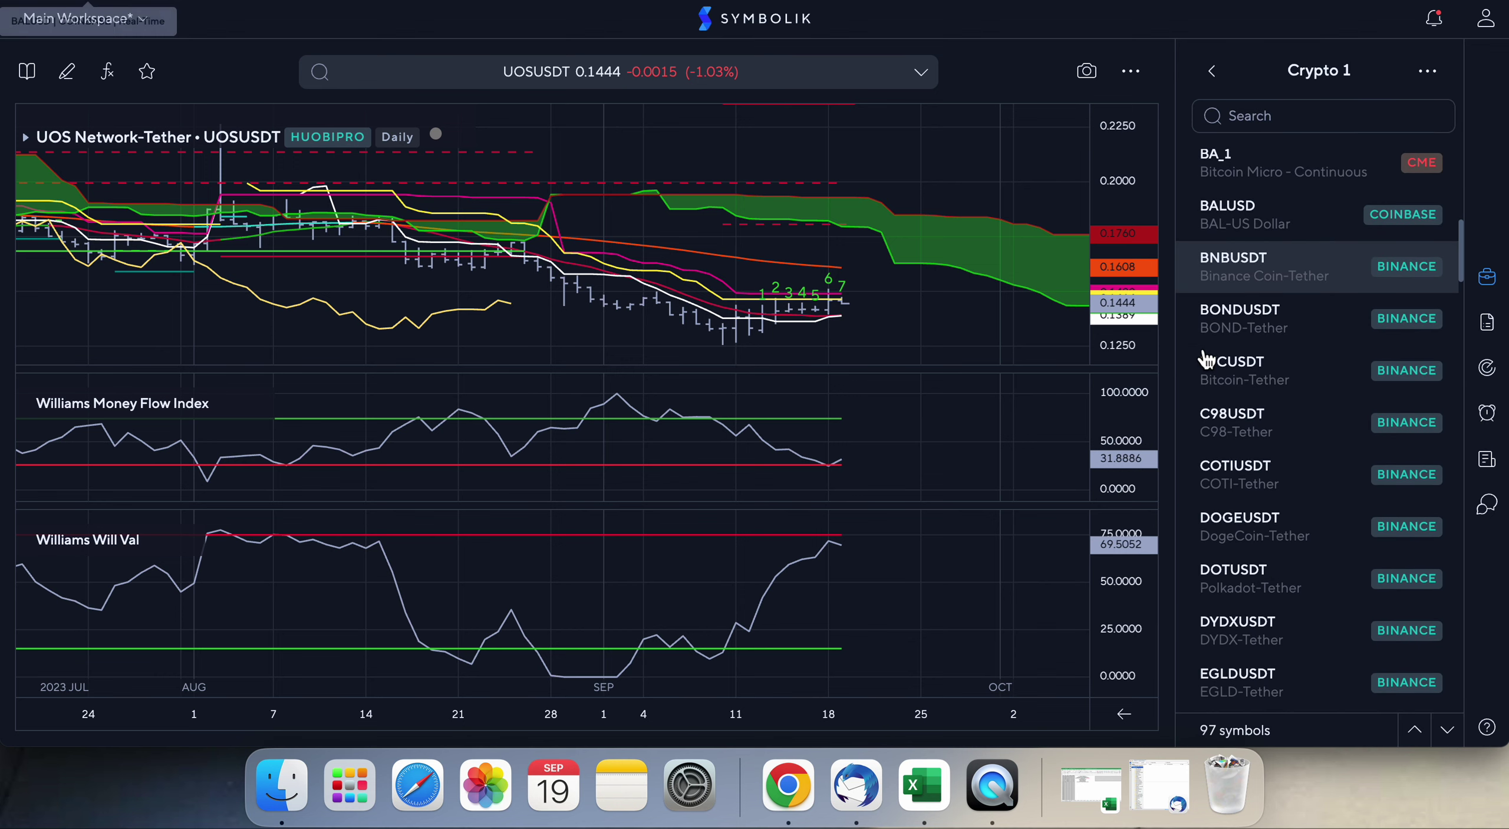
pyautogui.click(1207, 362)
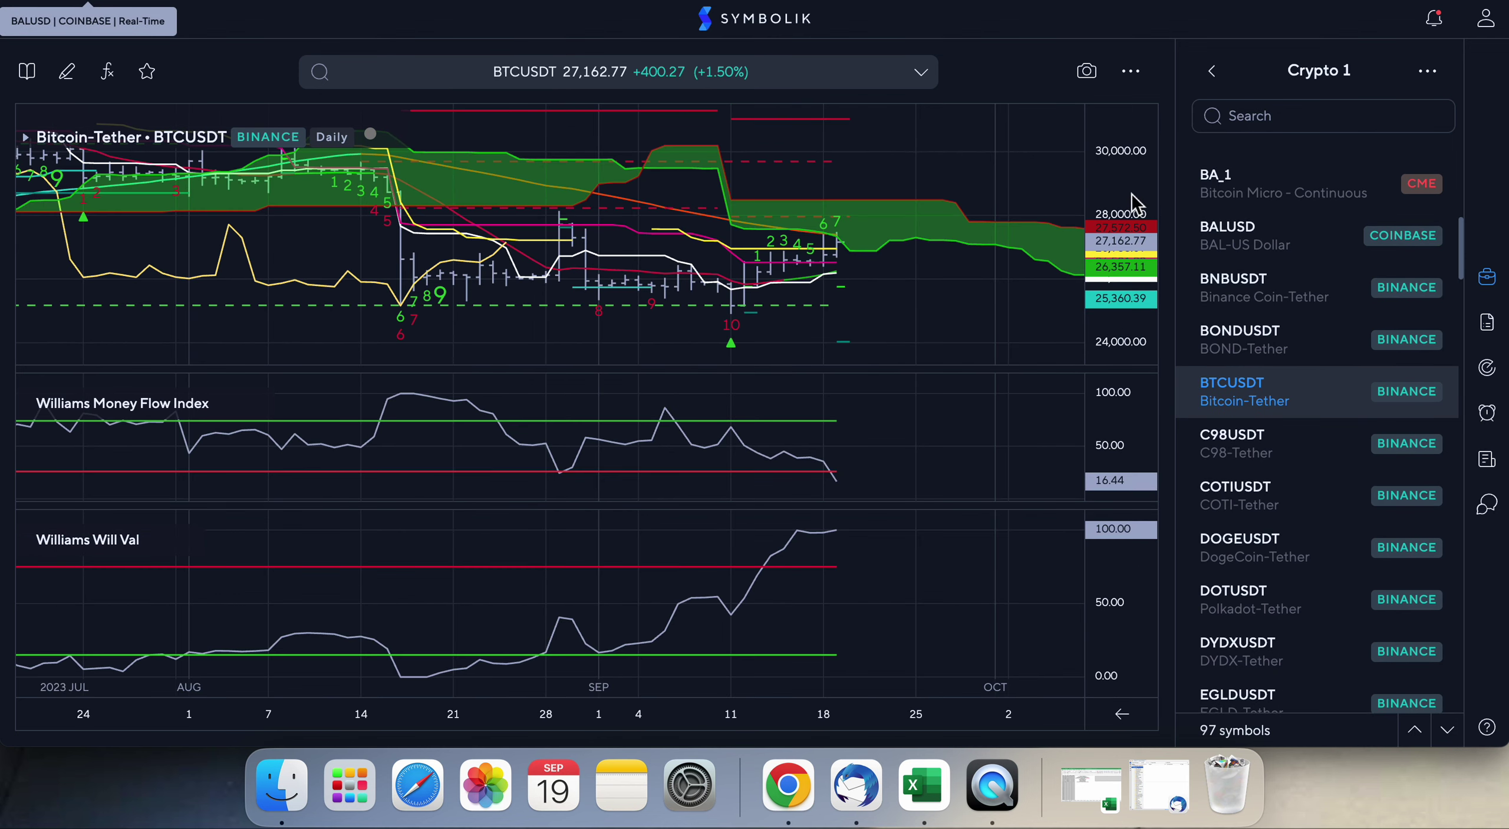
# - Switch BTCUSDT to weekly bars and stretch its price scale vertically
pyautogui.moveTo(834, 223)
pyautogui.moveTo(840, 259)
pyautogui.click(921, 74)
pyautogui.click(881, 460)
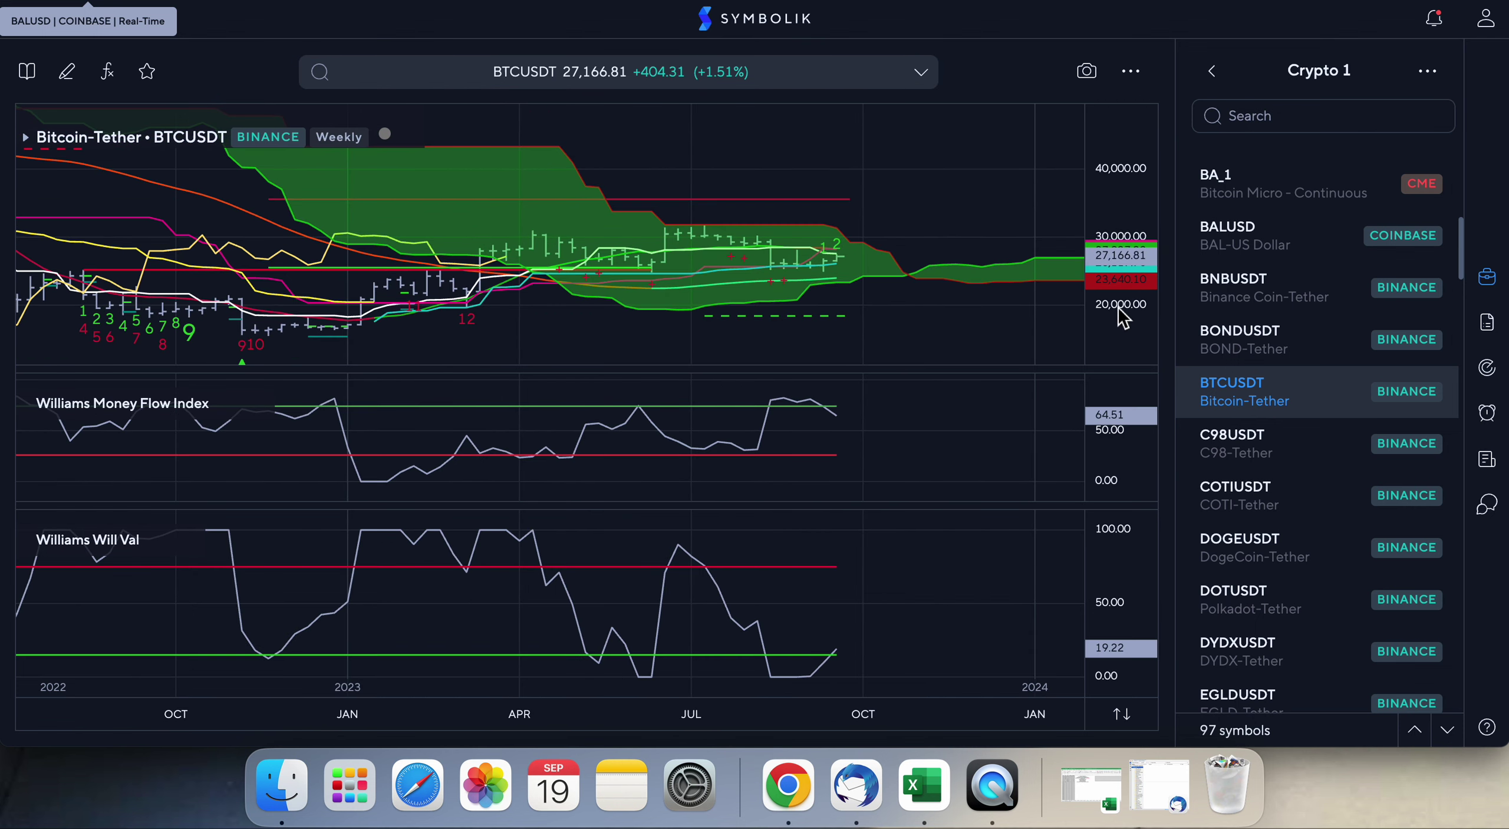
pyautogui.moveTo(1127, 318); pyautogui.dragTo(1123, 204)
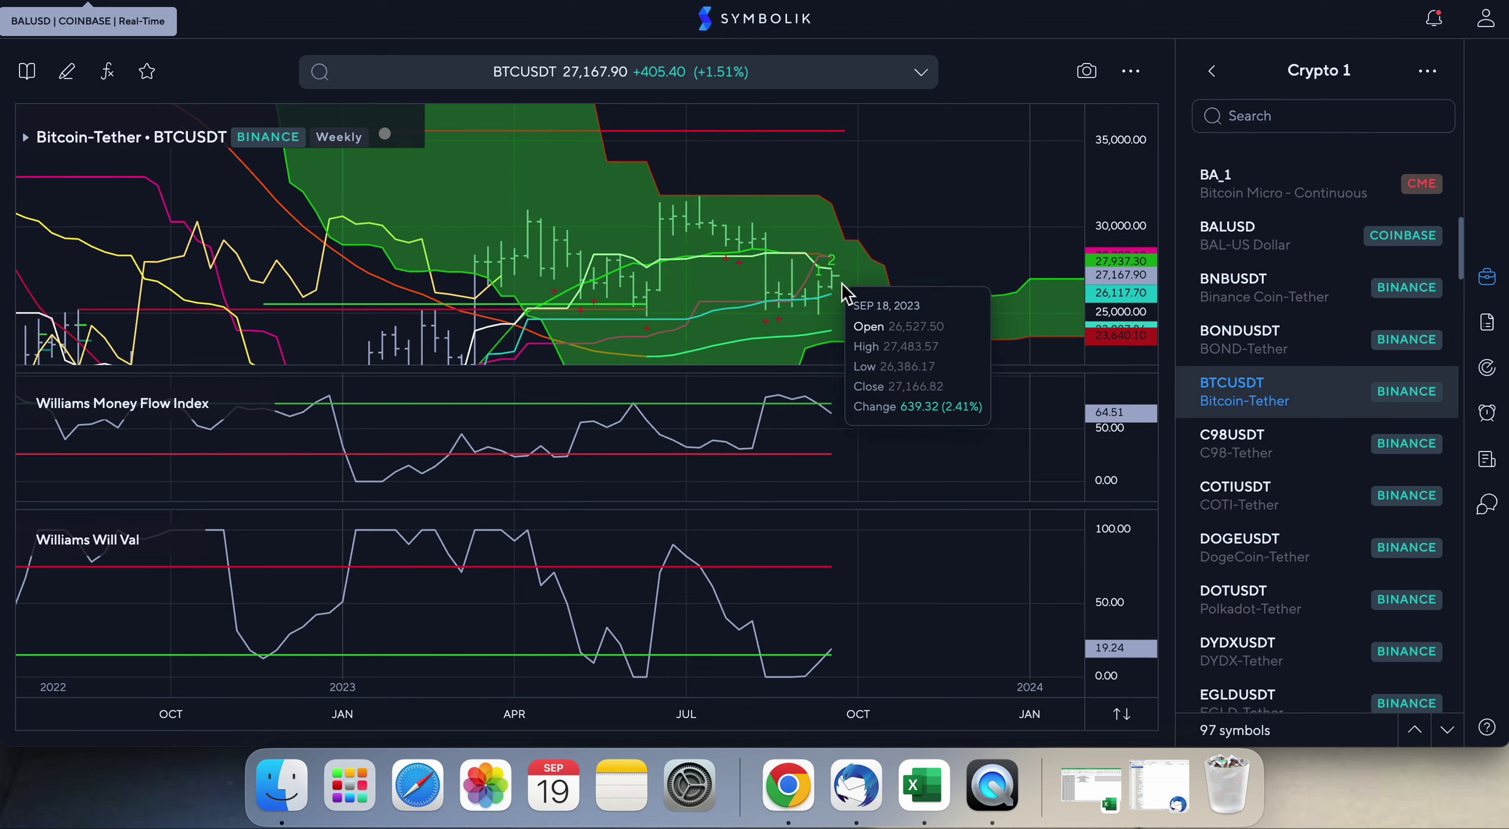
pyautogui.moveTo(835, 284)
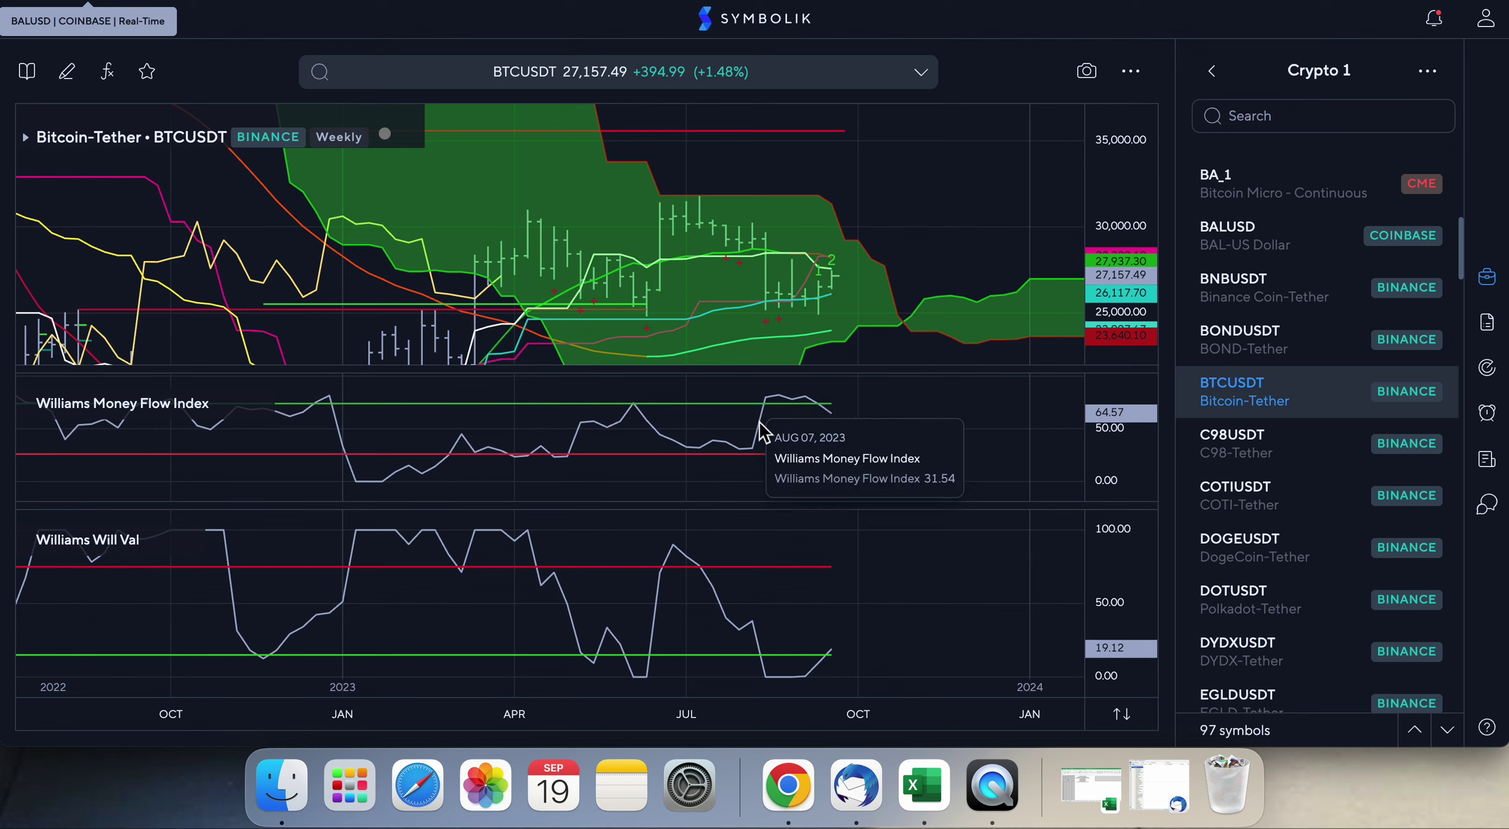
pyautogui.moveTo(752, 442)
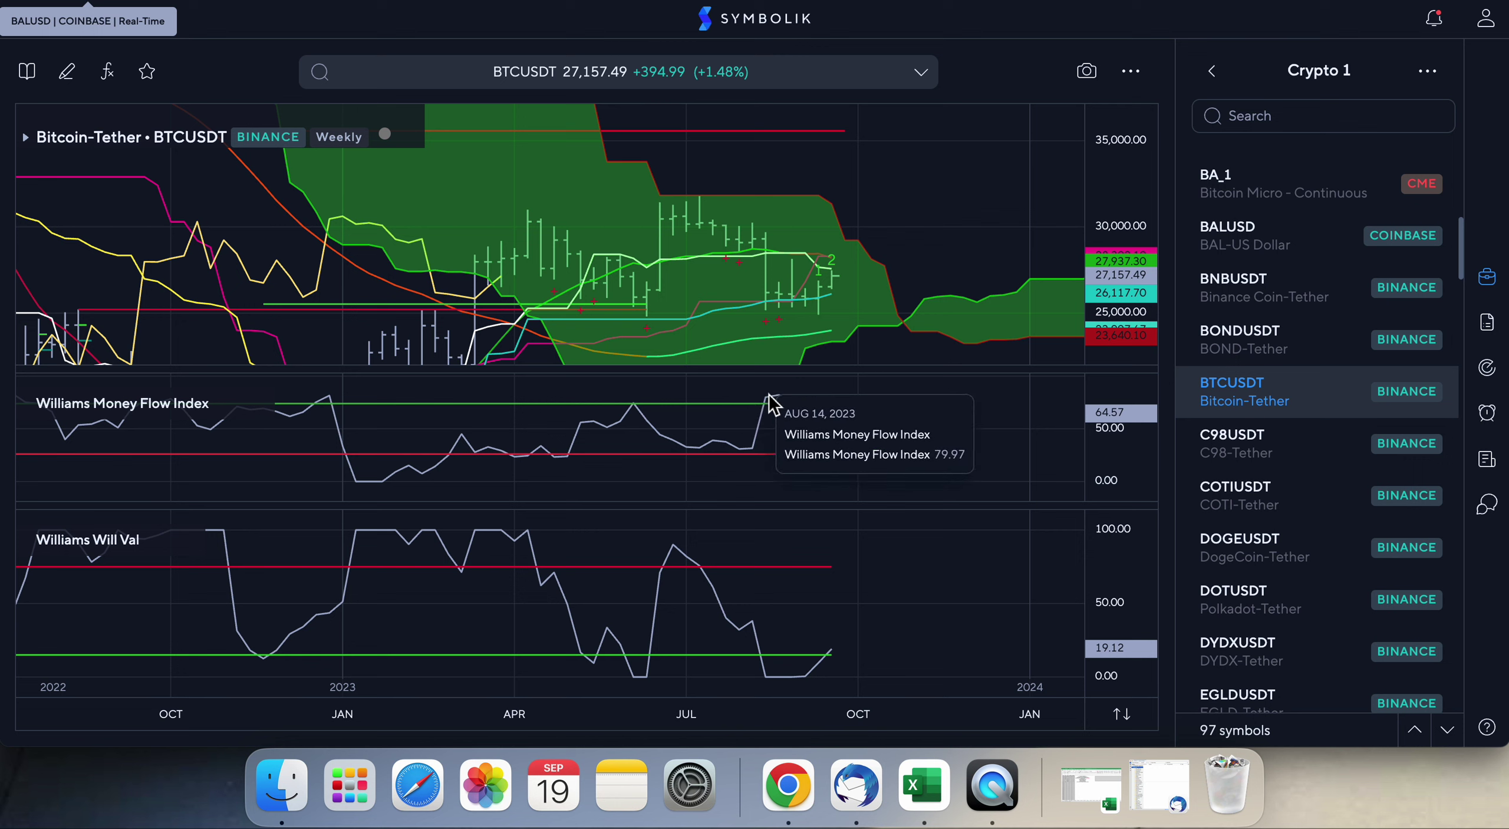
pyautogui.moveTo(769, 407)
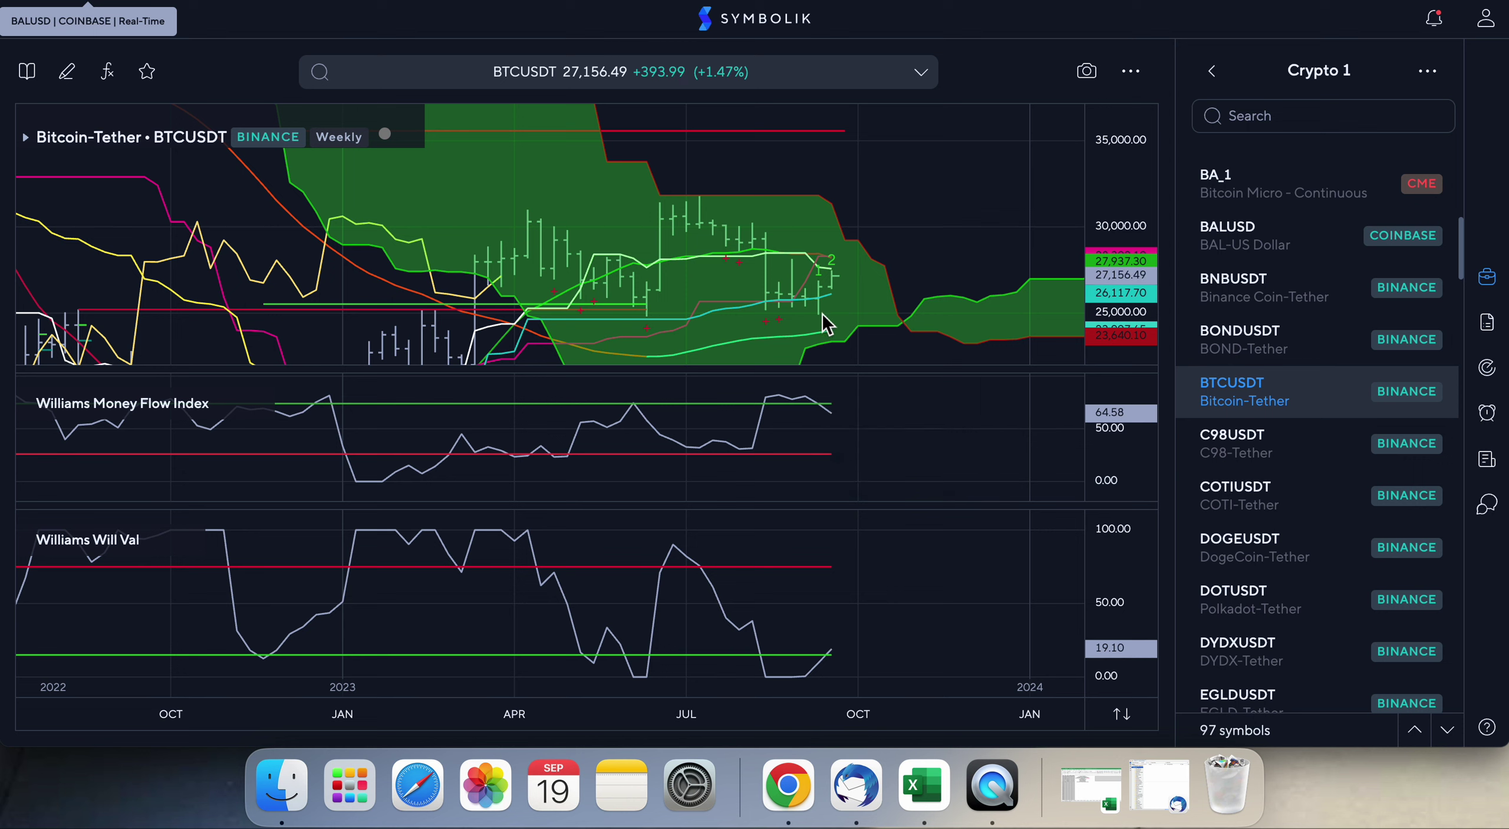
pyautogui.moveTo(820, 352)
pyautogui.click(177, 540)
pyautogui.click(334, 179)
pyautogui.click(97, 171)
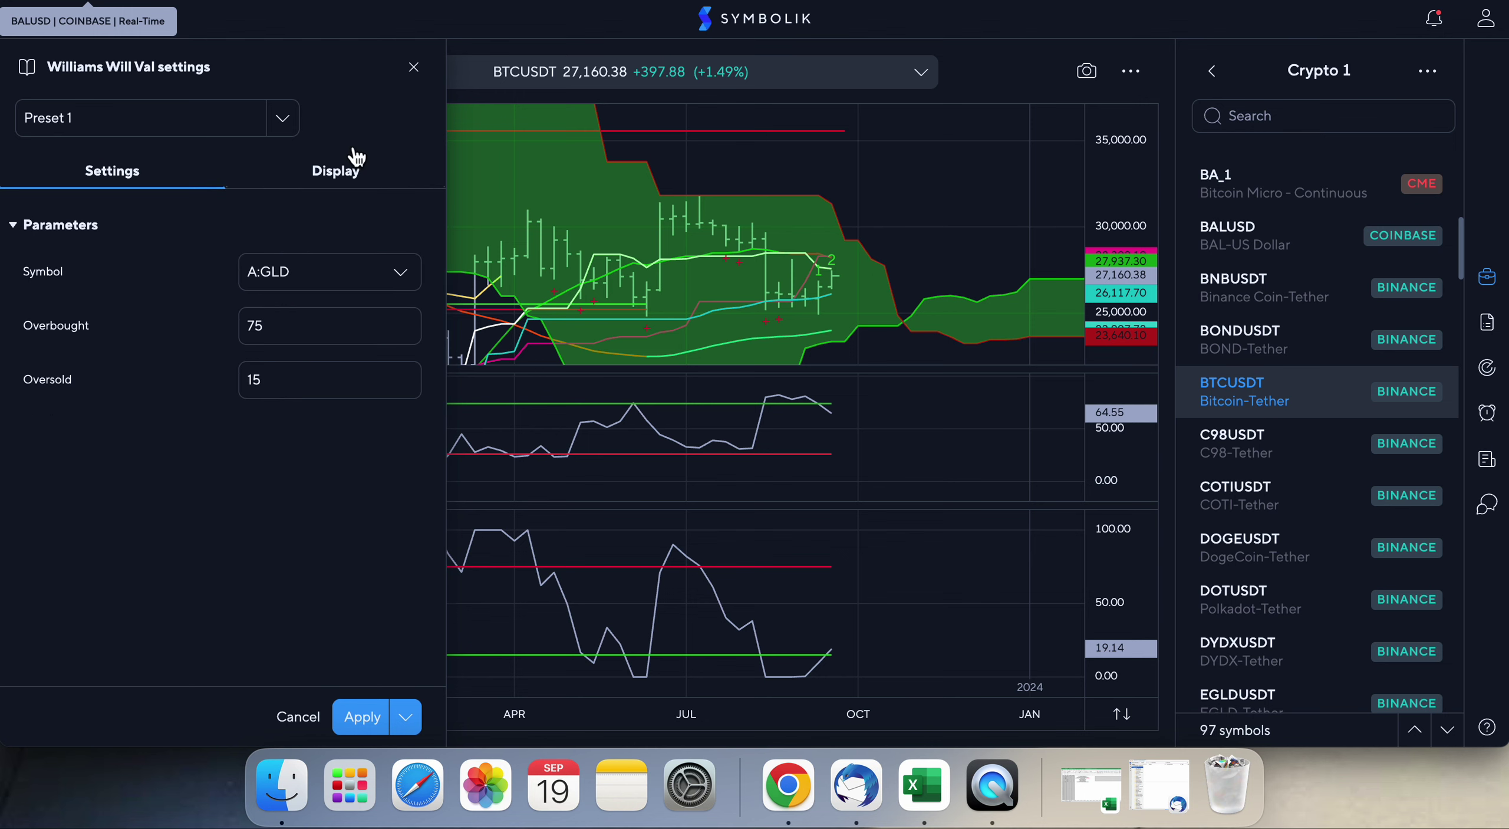
pyautogui.click(414, 68)
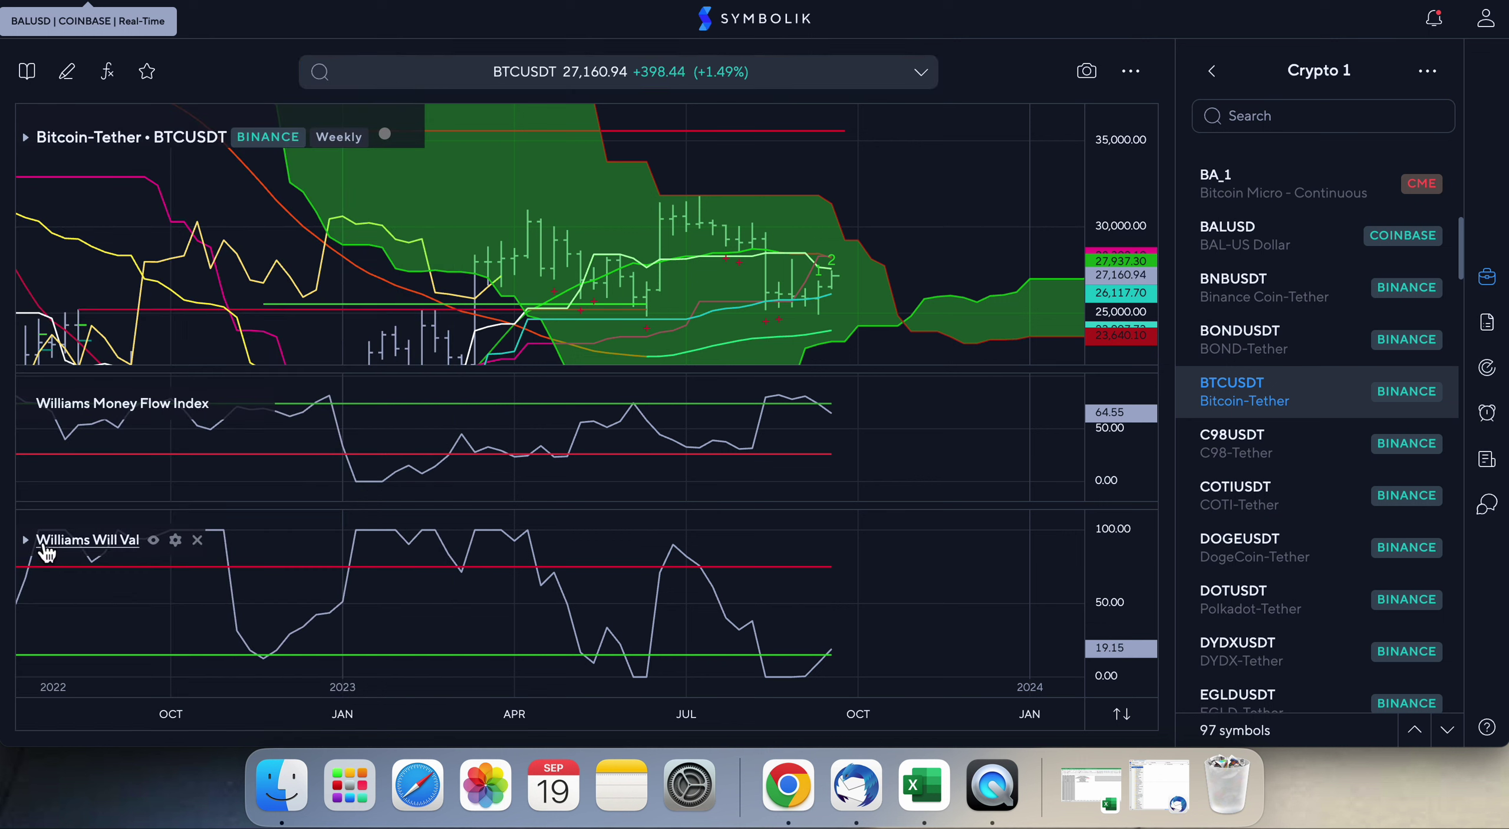
pyautogui.moveTo(128, 548)
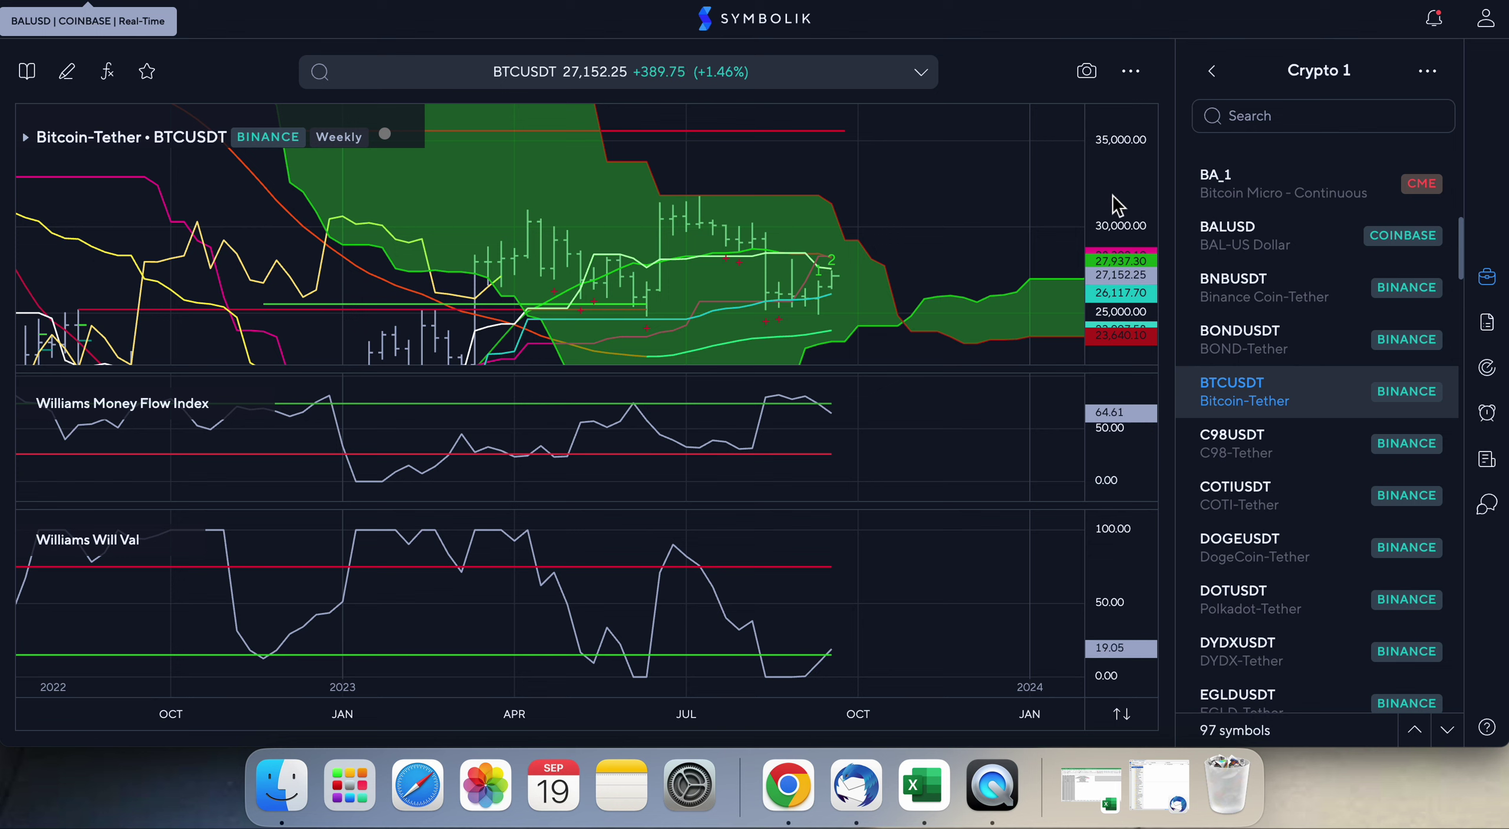
# - Chart Gold SPDR GLD from Crypto 1, stretch its price range and nudge the view right and down
pyautogui.scroll(-15, 1259, 437)
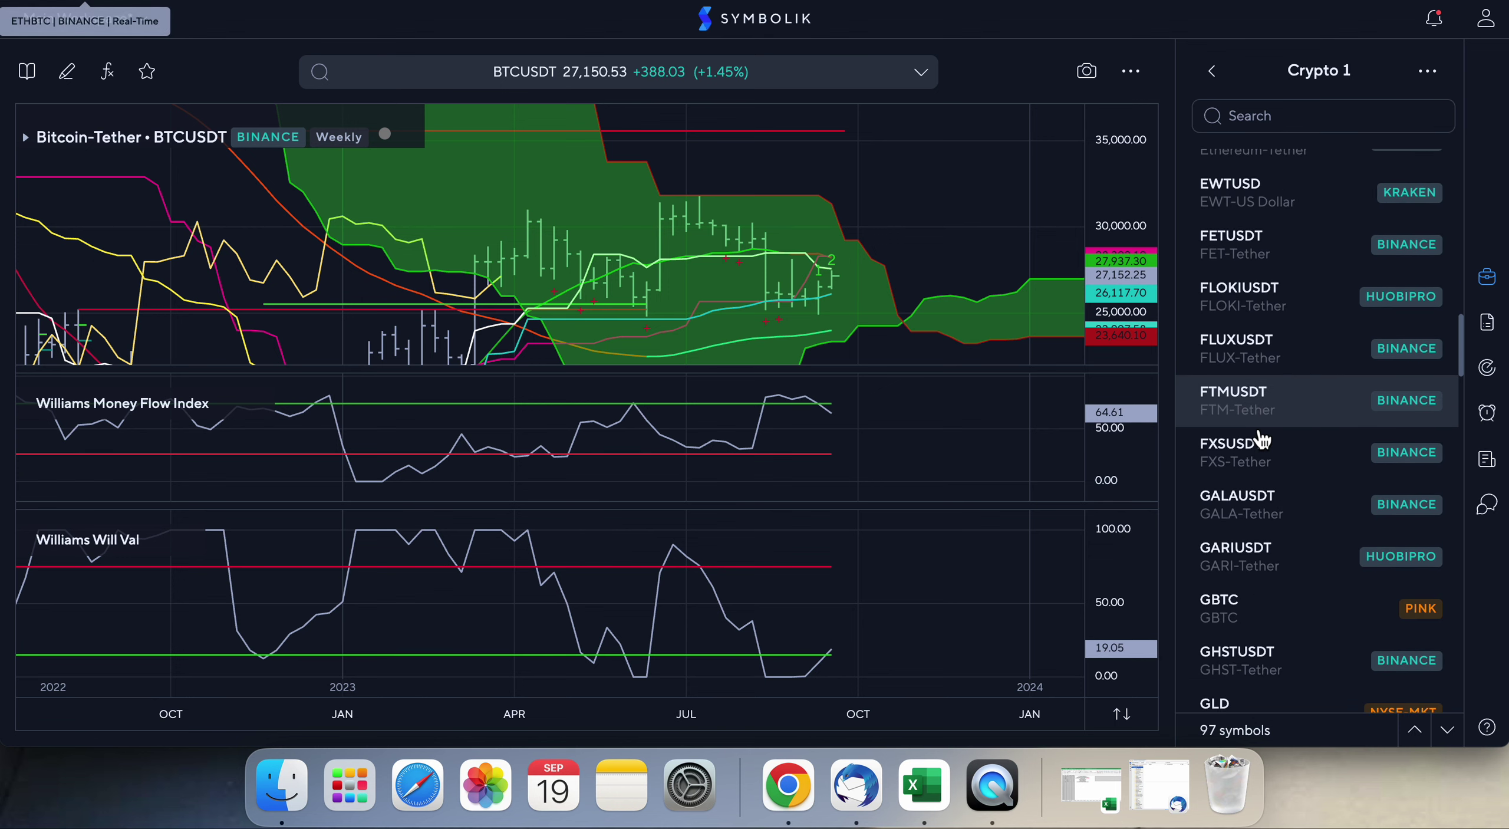
pyautogui.scroll(-5, 1256, 433)
pyautogui.click(1219, 487)
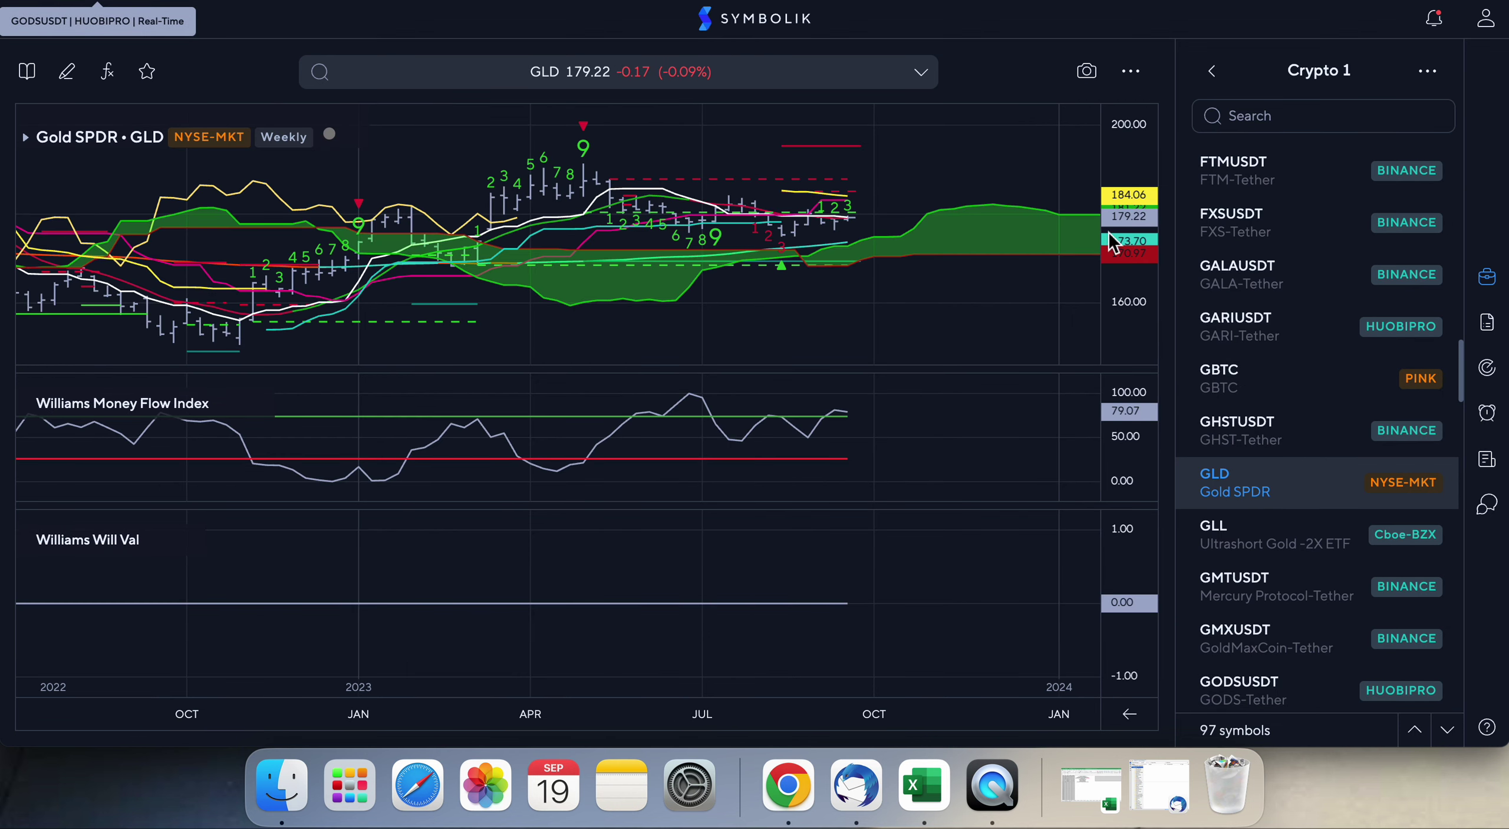
pyautogui.moveTo(1112, 272); pyautogui.dragTo(1113, 203)
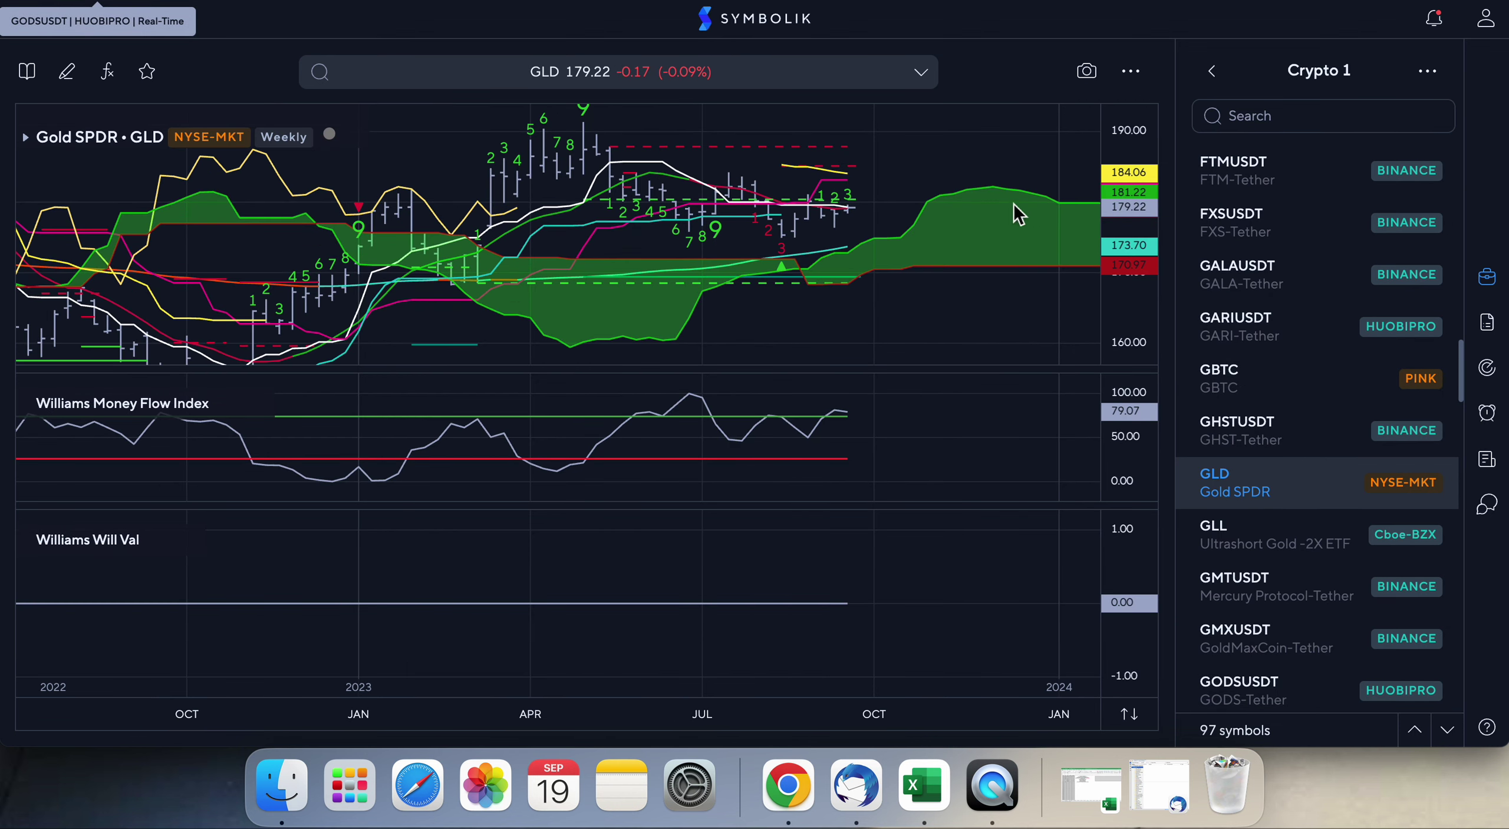
pyautogui.moveTo(930, 157); pyautogui.dragTo(942, 199)
pyautogui.moveTo(593, 151)
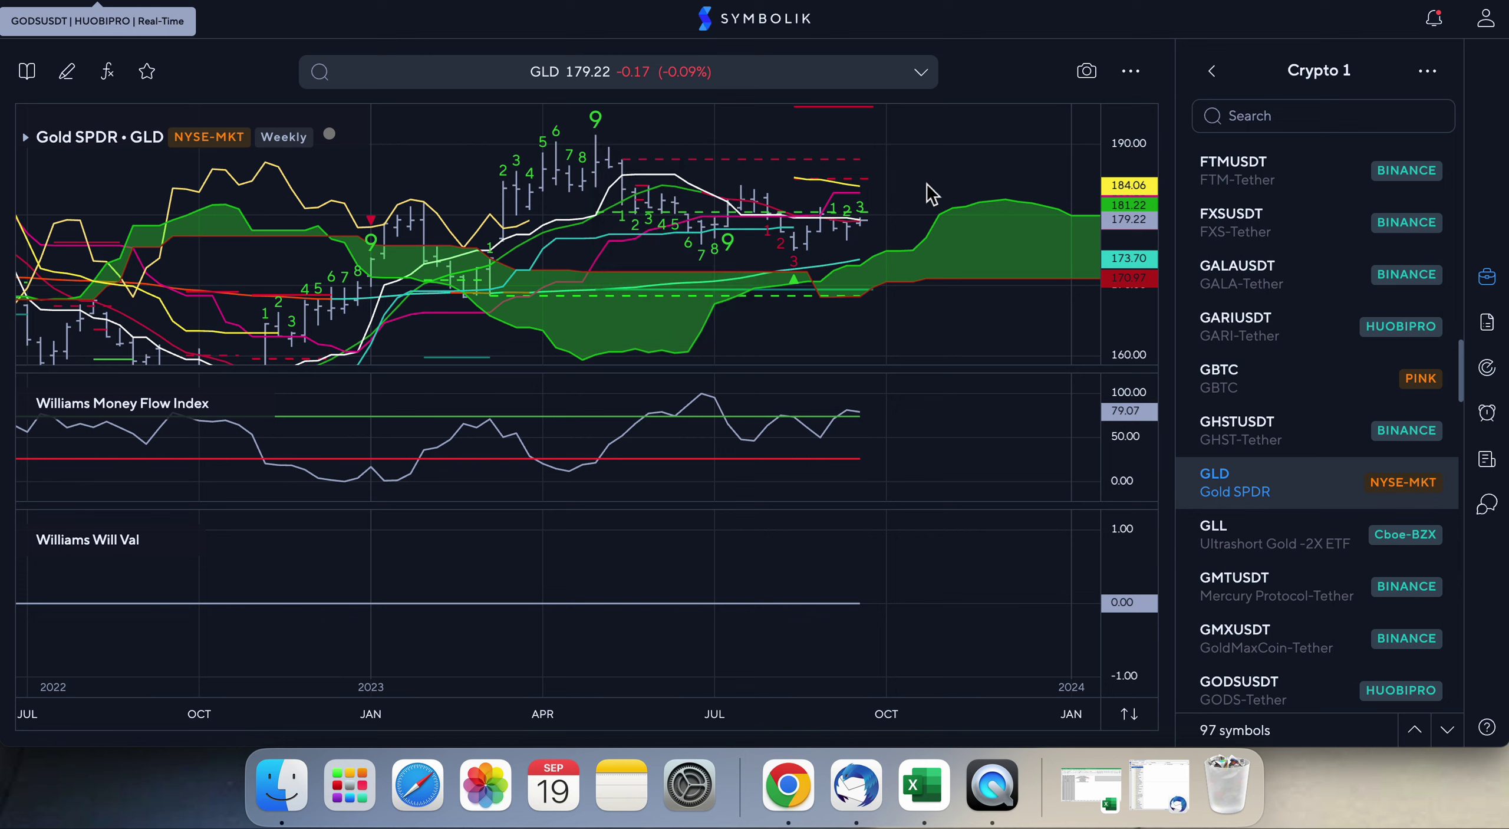
# - Search 'G' and chart Barrick Gold Corp (GOLD)
pyautogui.click(518, 79)
pyautogui.write('GOLD')
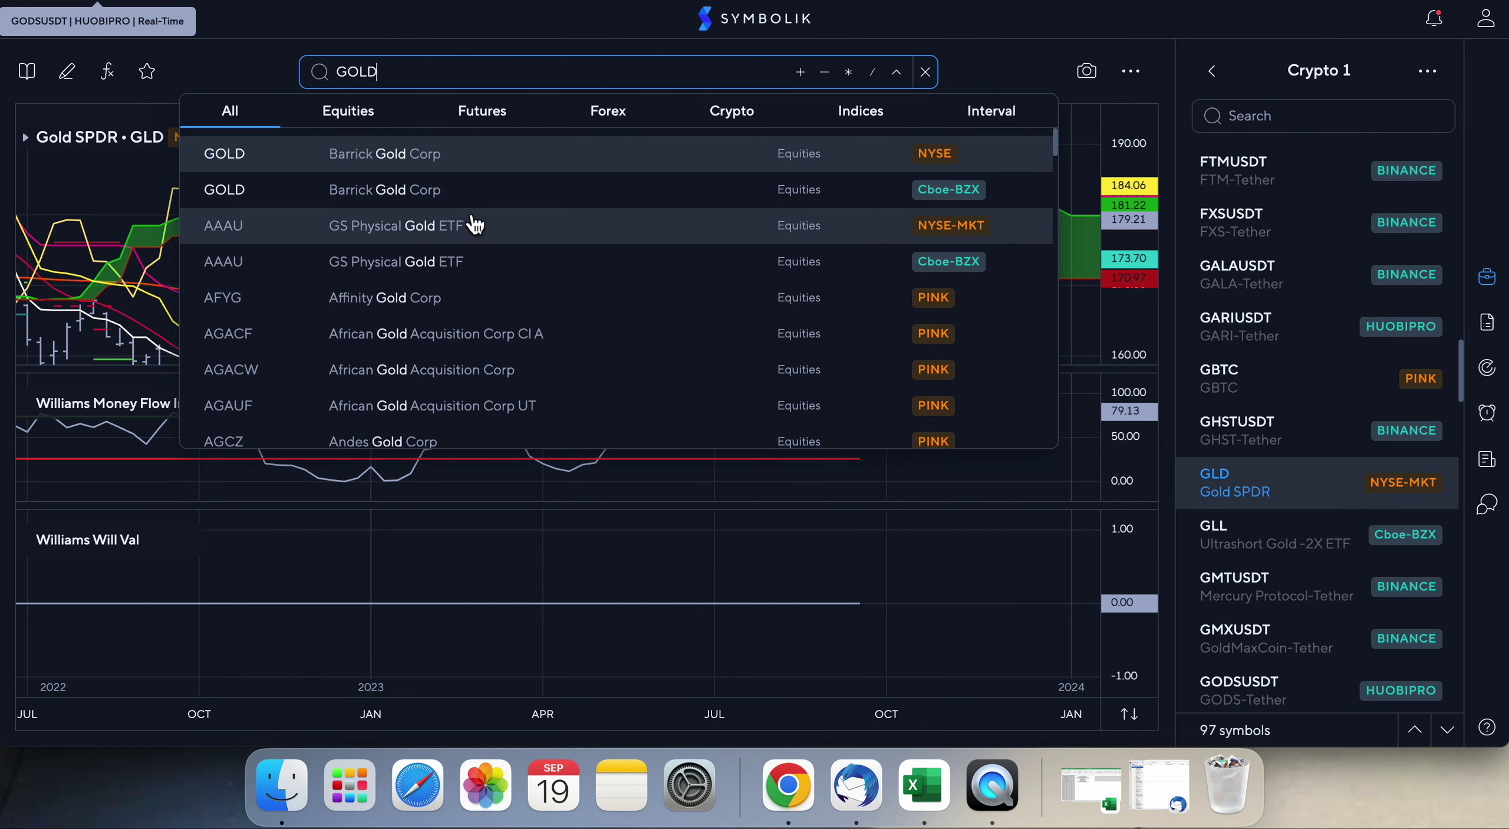
pyautogui.click(396, 190)
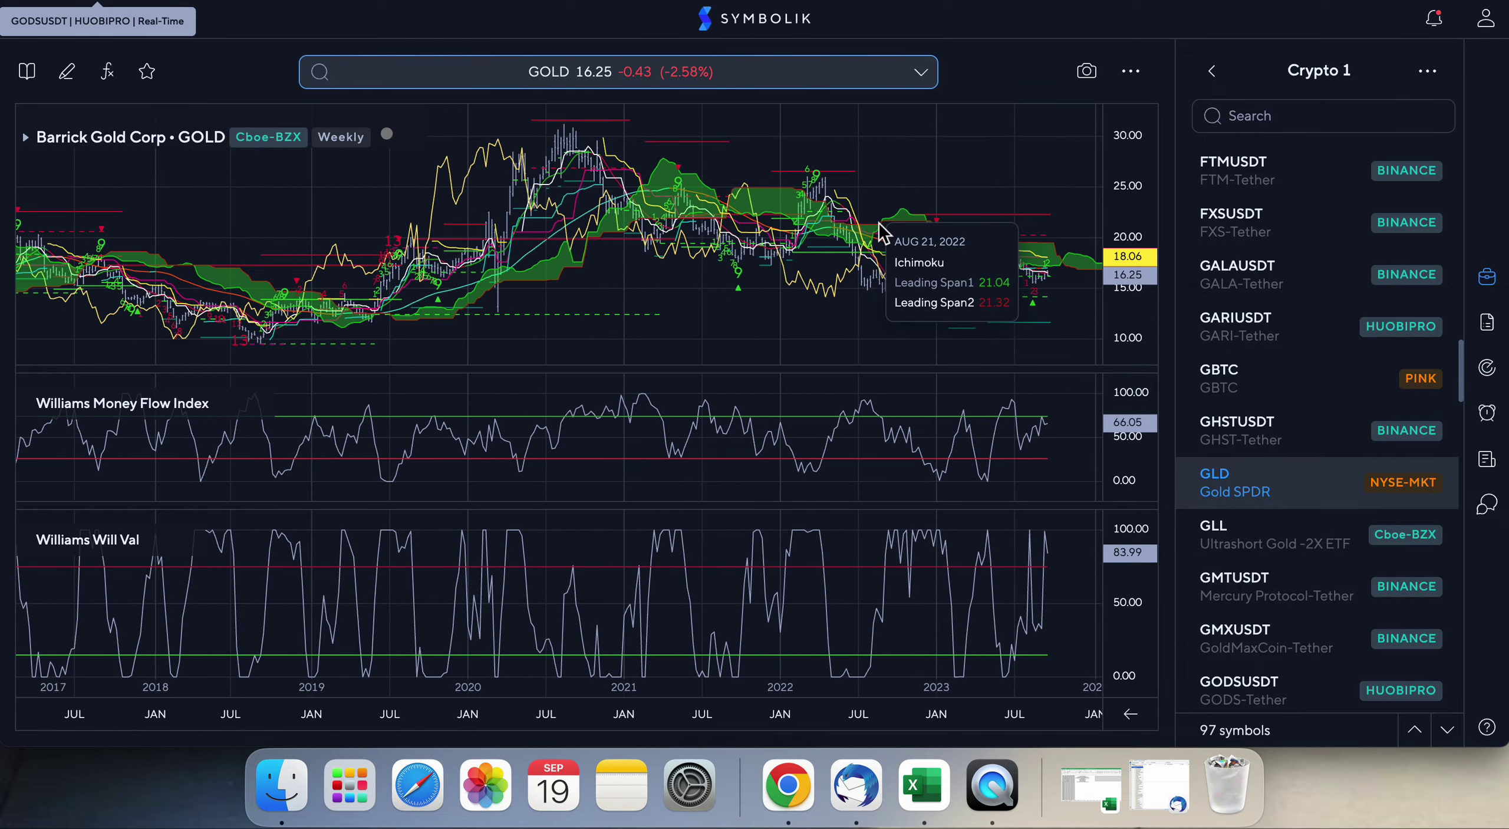
pyautogui.scroll(-5, 883, 233)
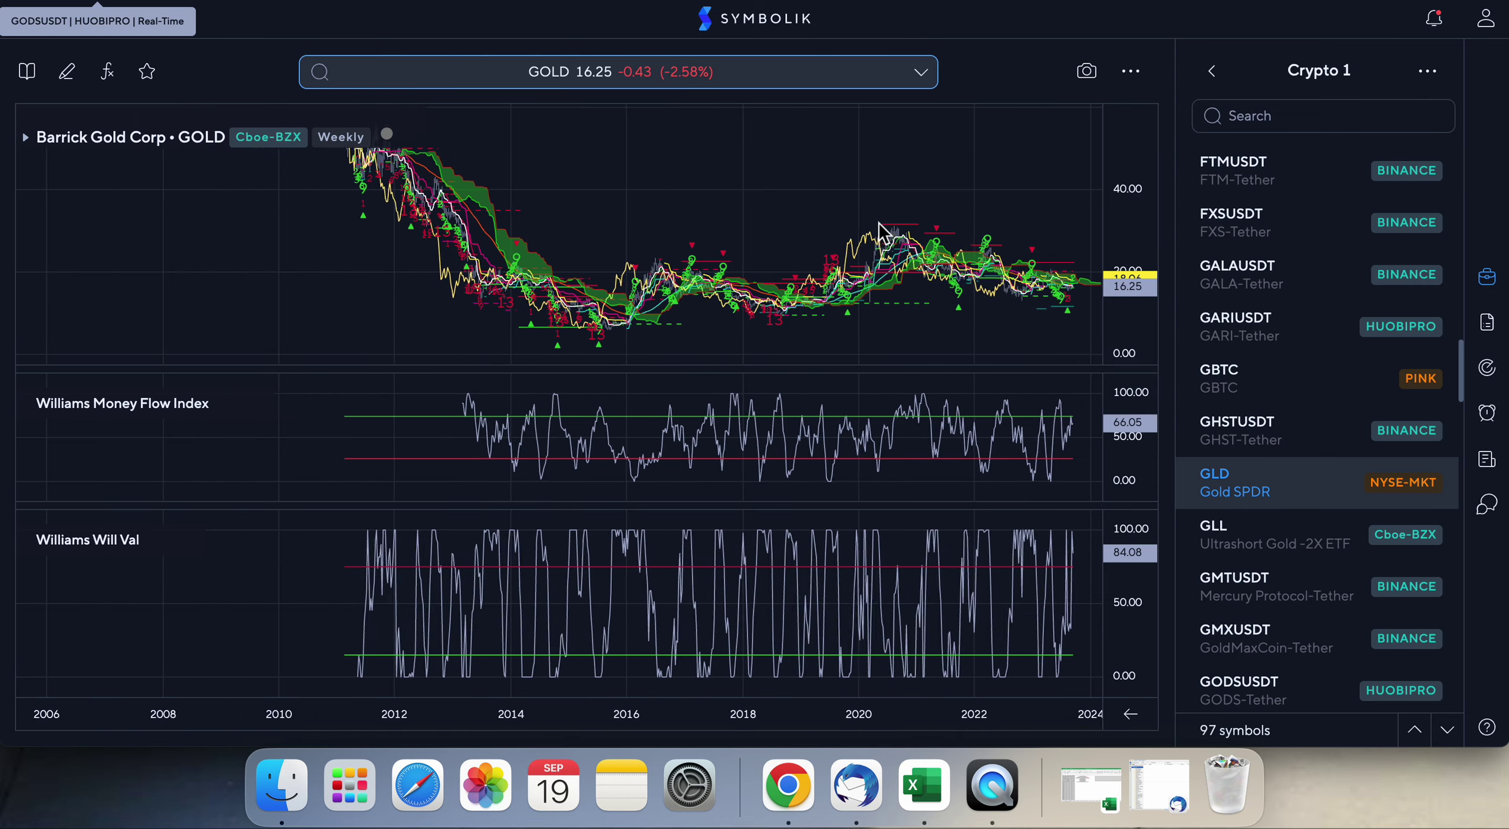
pyautogui.scroll(-2, 879, 224)
pyautogui.scroll(5, 880, 230)
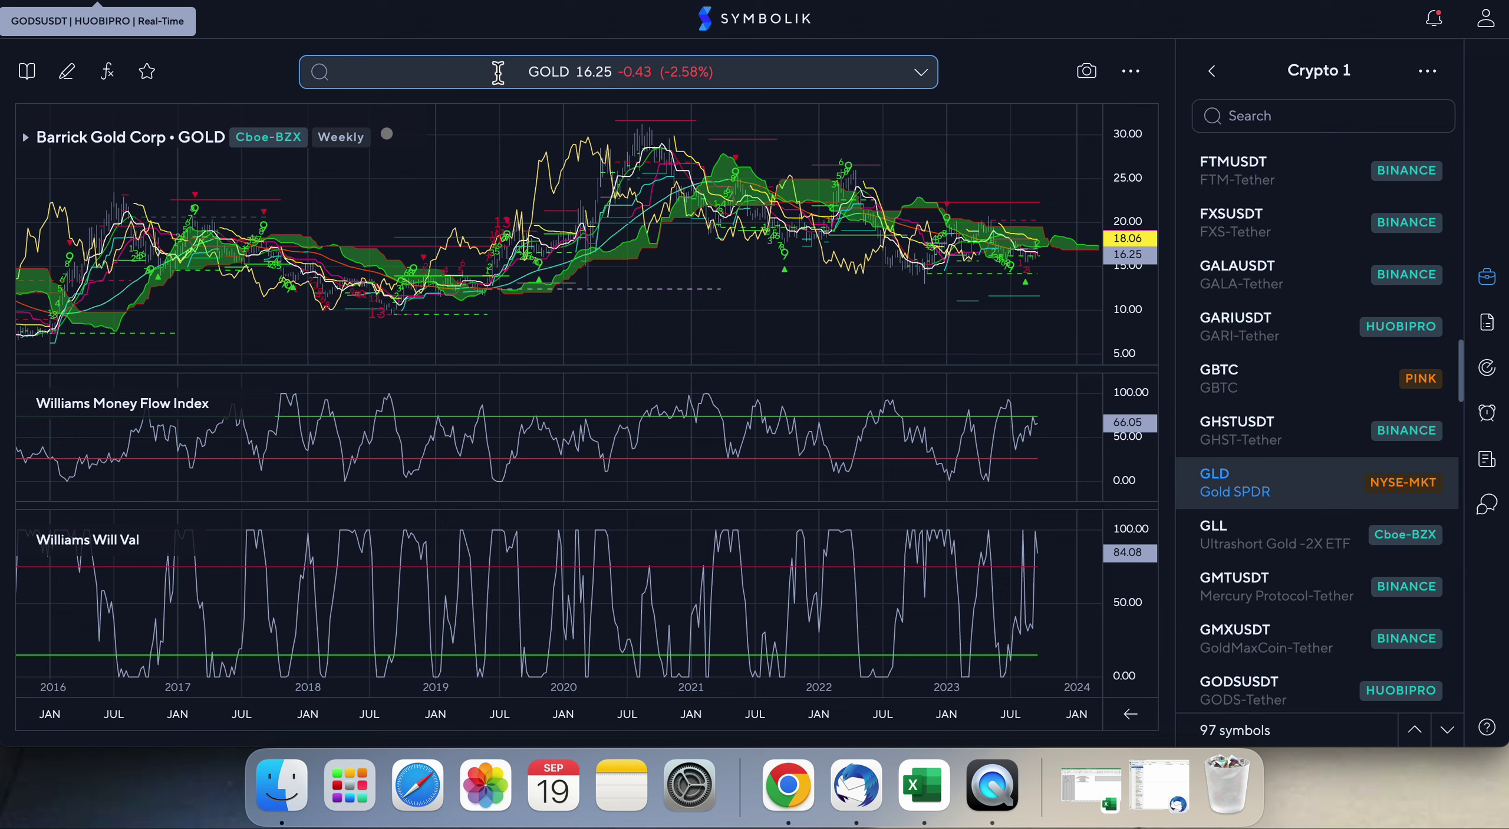
# - Try a 'GS'/'GL' symbol search, clear it, and close the Recent symbols list to reveal GOLD
pyautogui.click(474, 77)
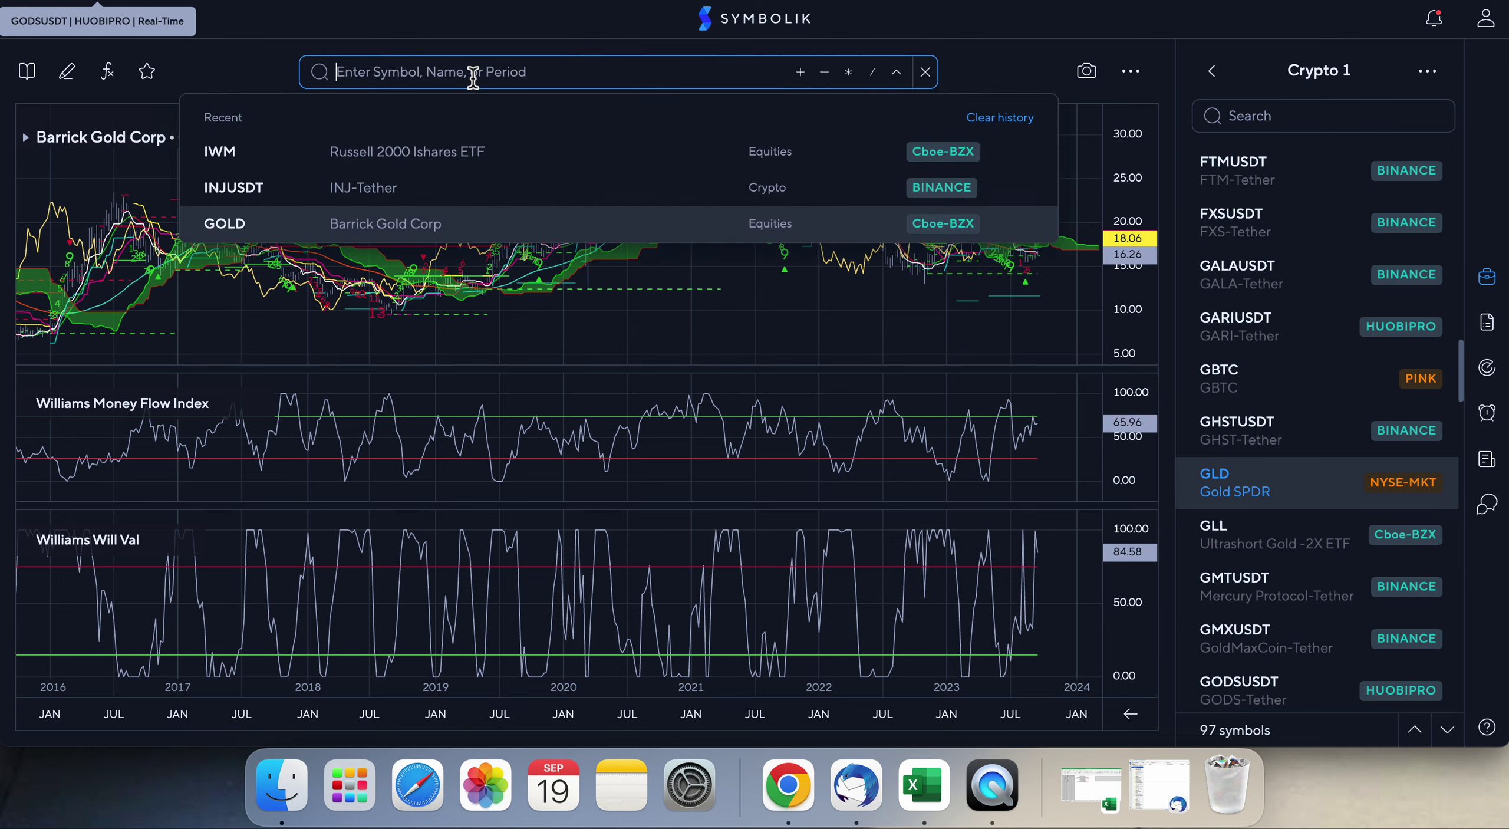
pyautogui.write('GS')
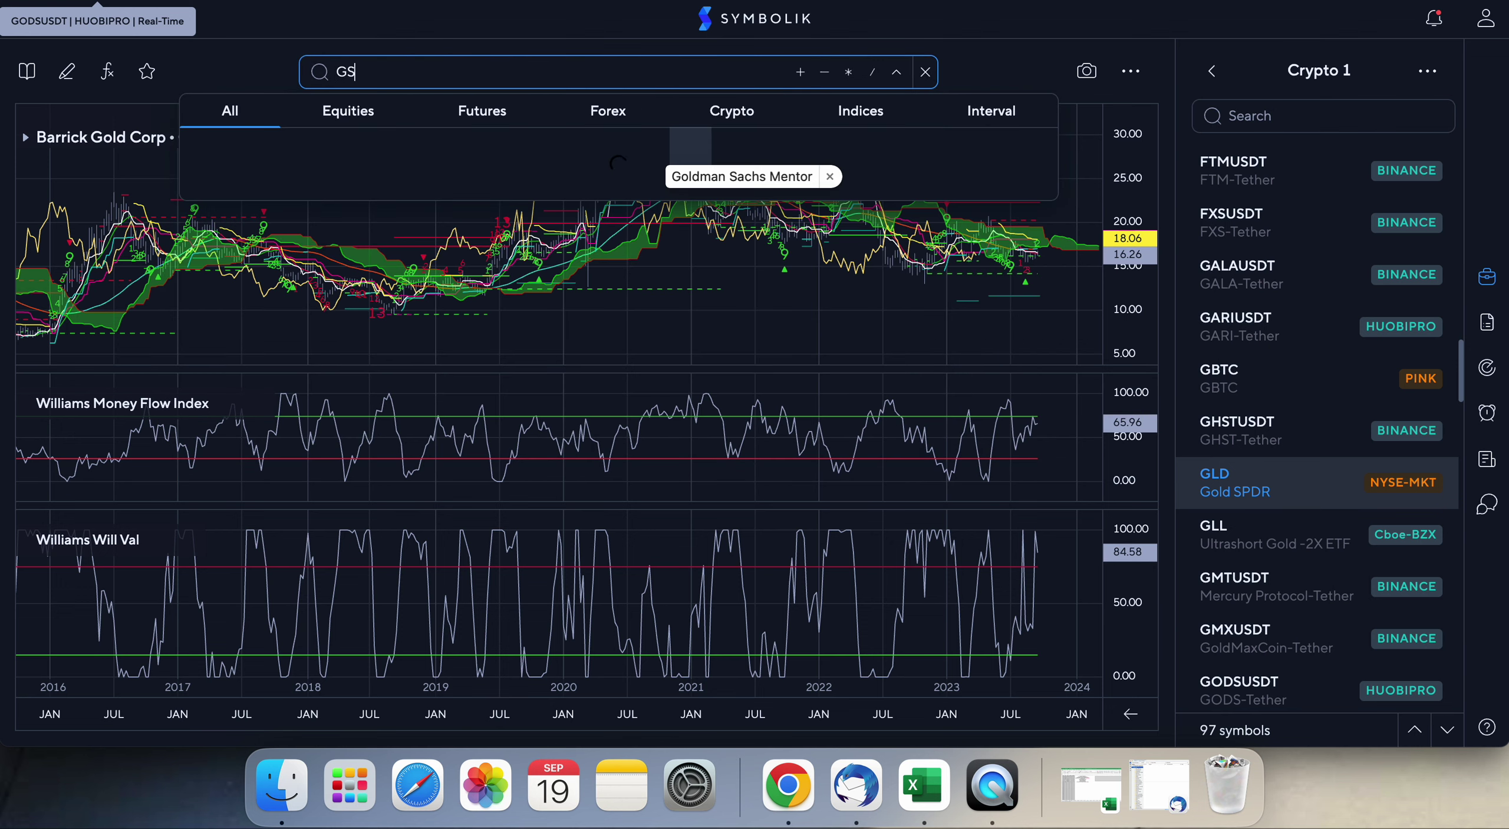
pyautogui.press('BackSpace')
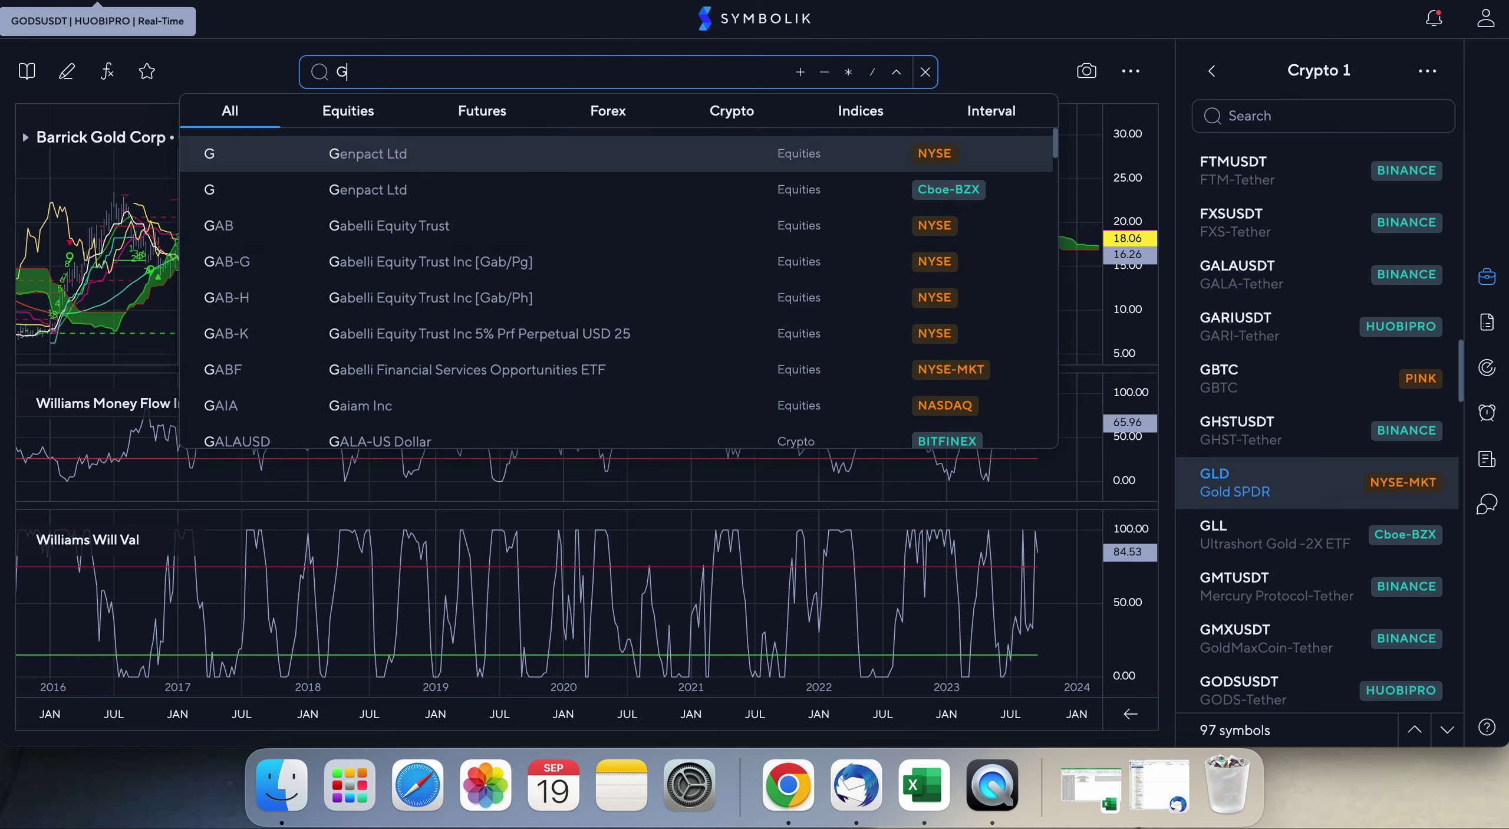
pyautogui.write('L')
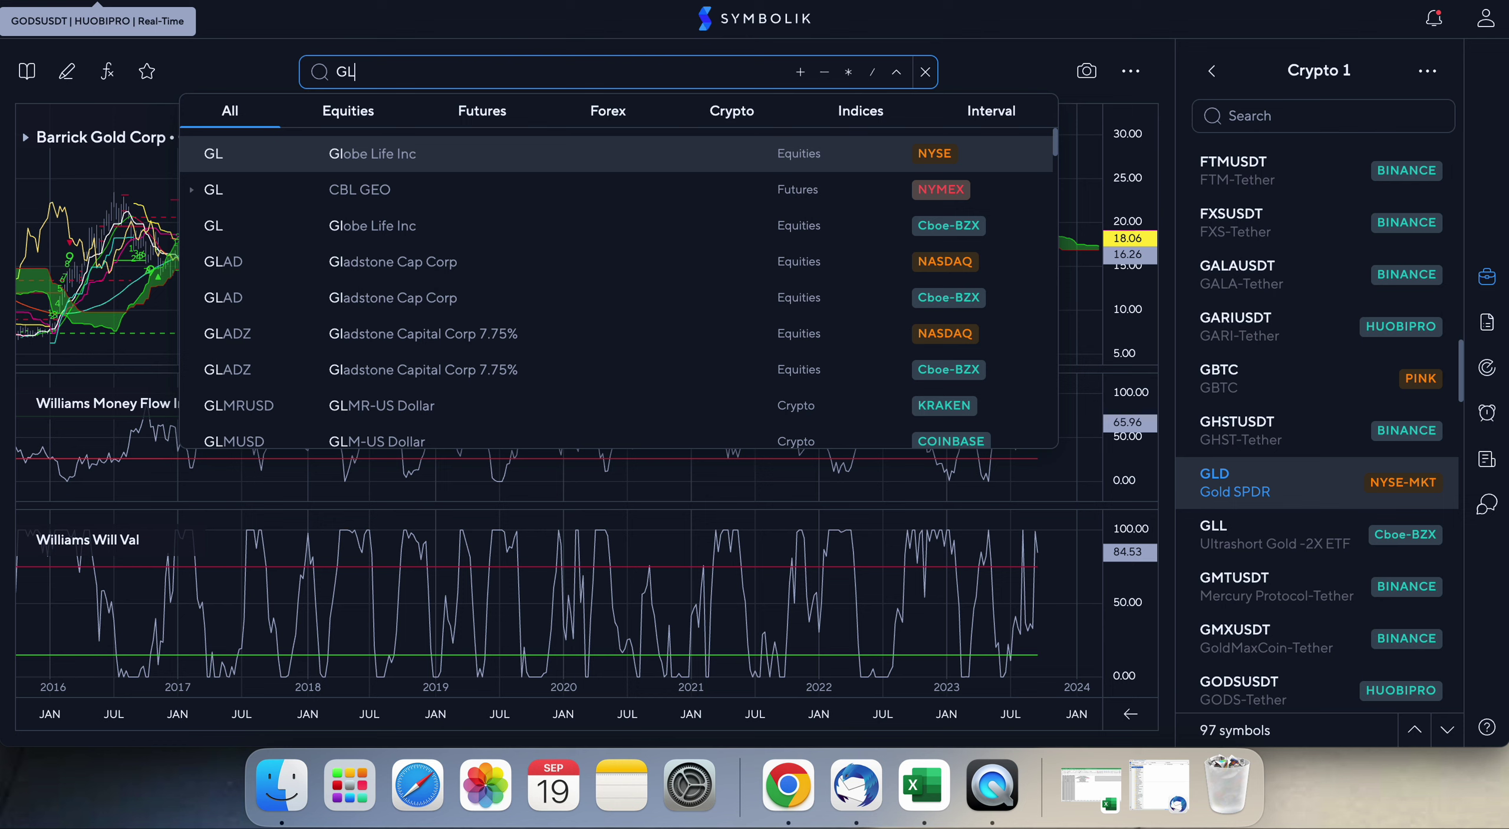
pyautogui.press('BackSpace')
pyautogui.press('BackSpace')
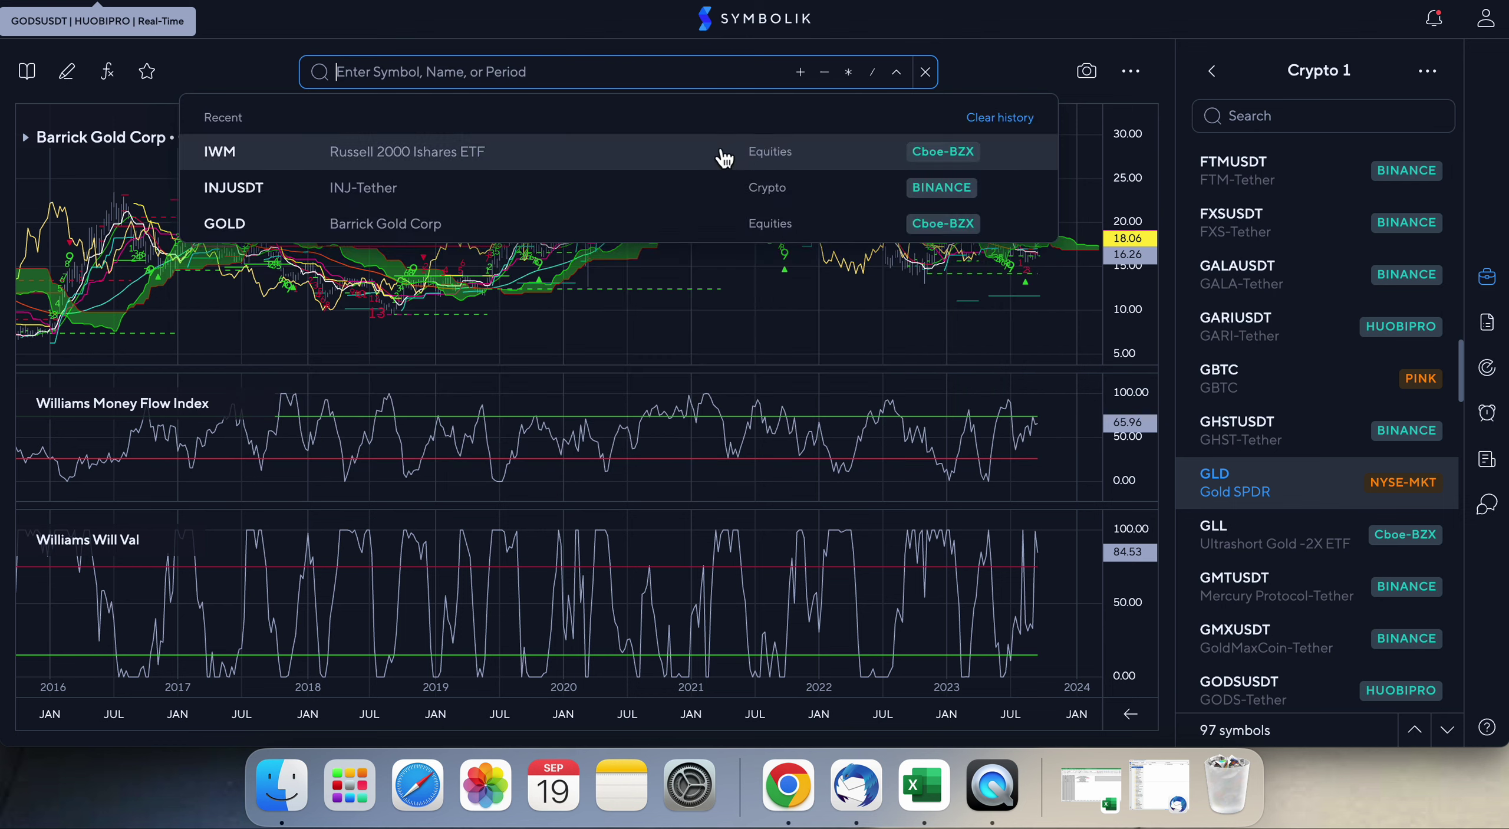
pyautogui.click(1011, 80)
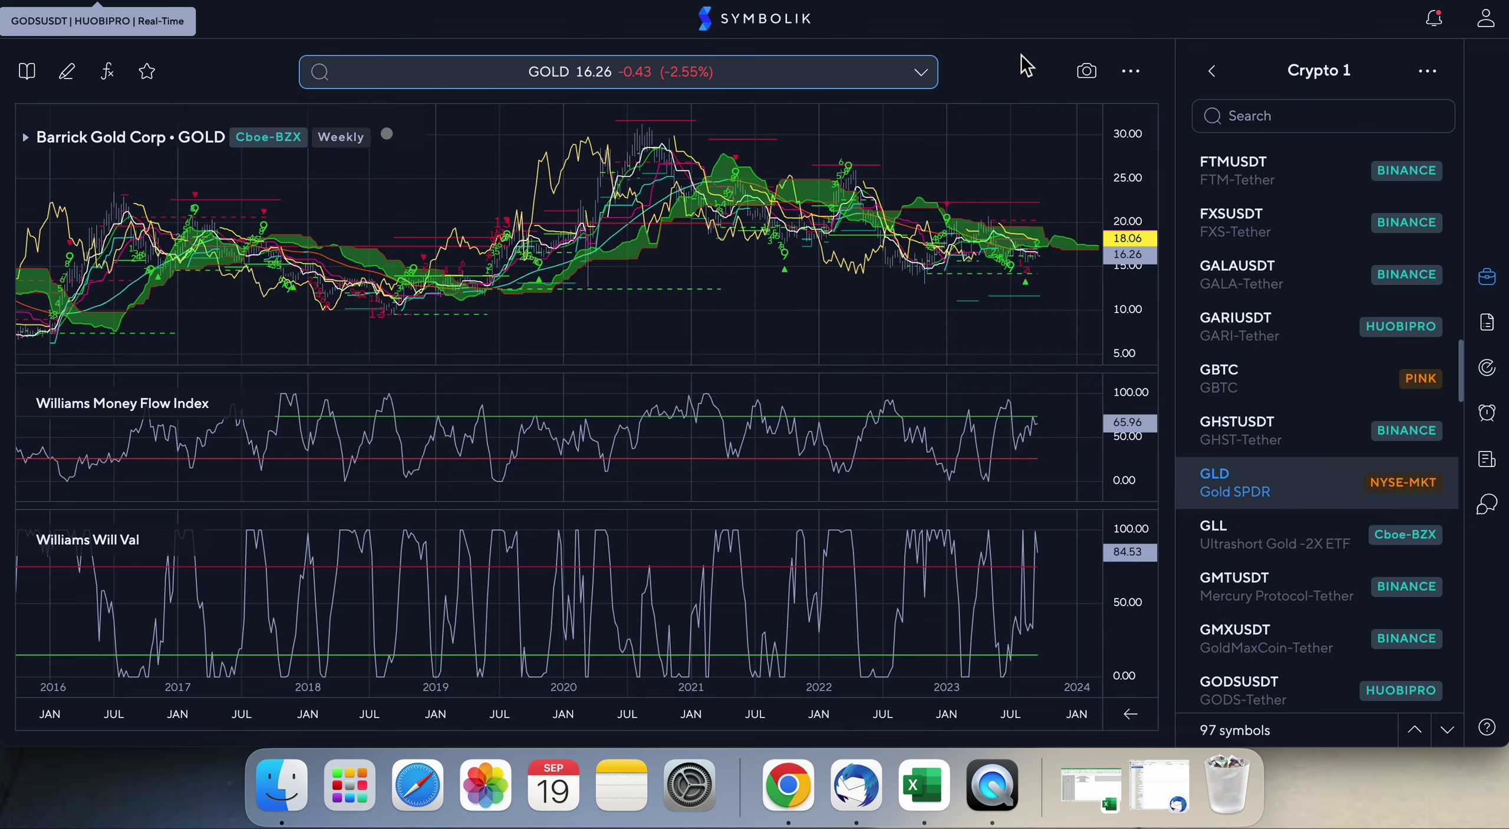
# - Open the 20-symbol CME portfolio and load the Gold - Continuous GC_1 chart
pyautogui.click(1212, 72)
pyautogui.click(1233, 283)
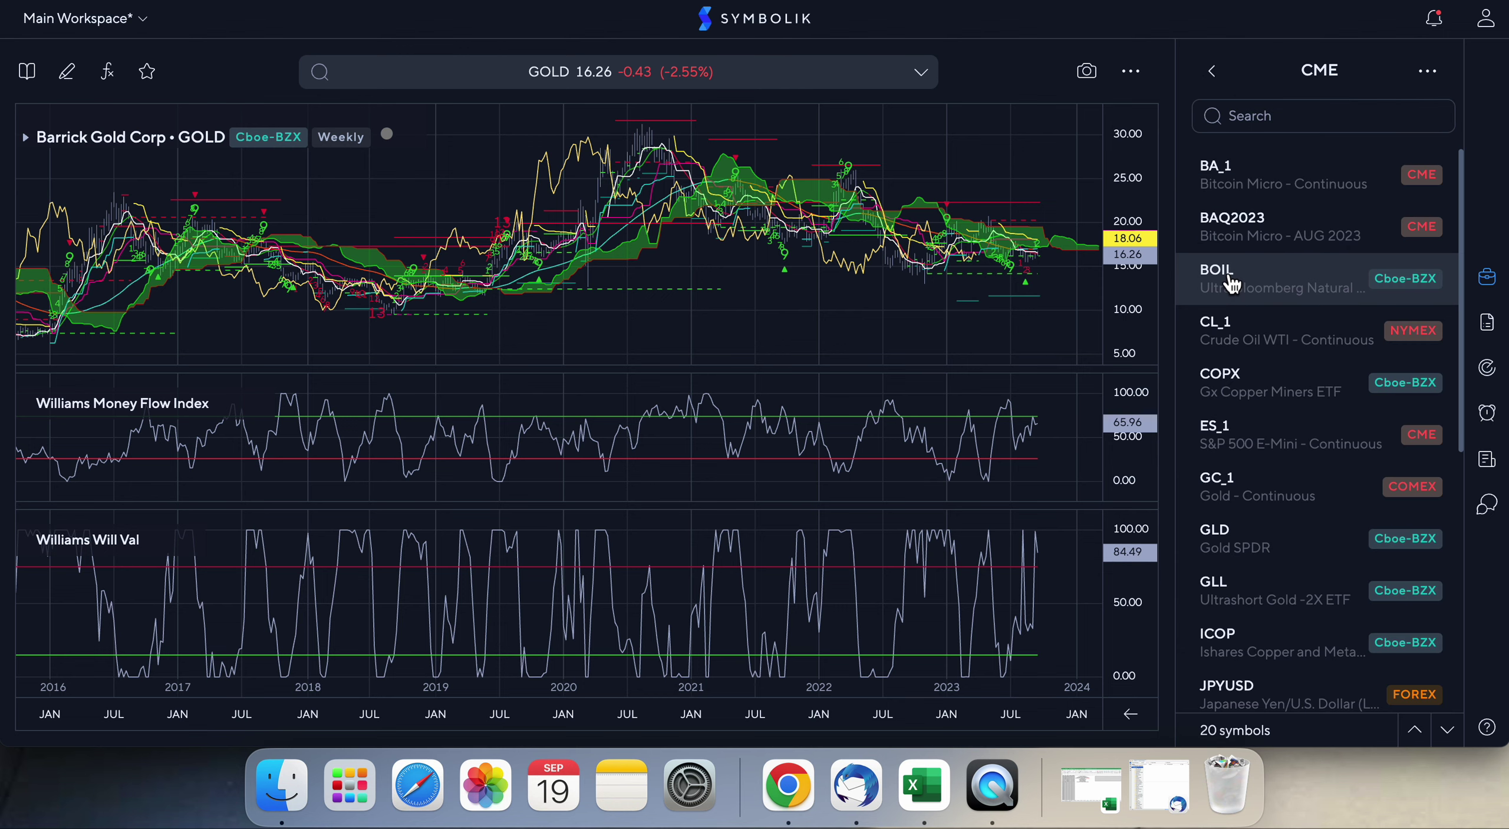
pyautogui.scroll(-3, 1253, 387)
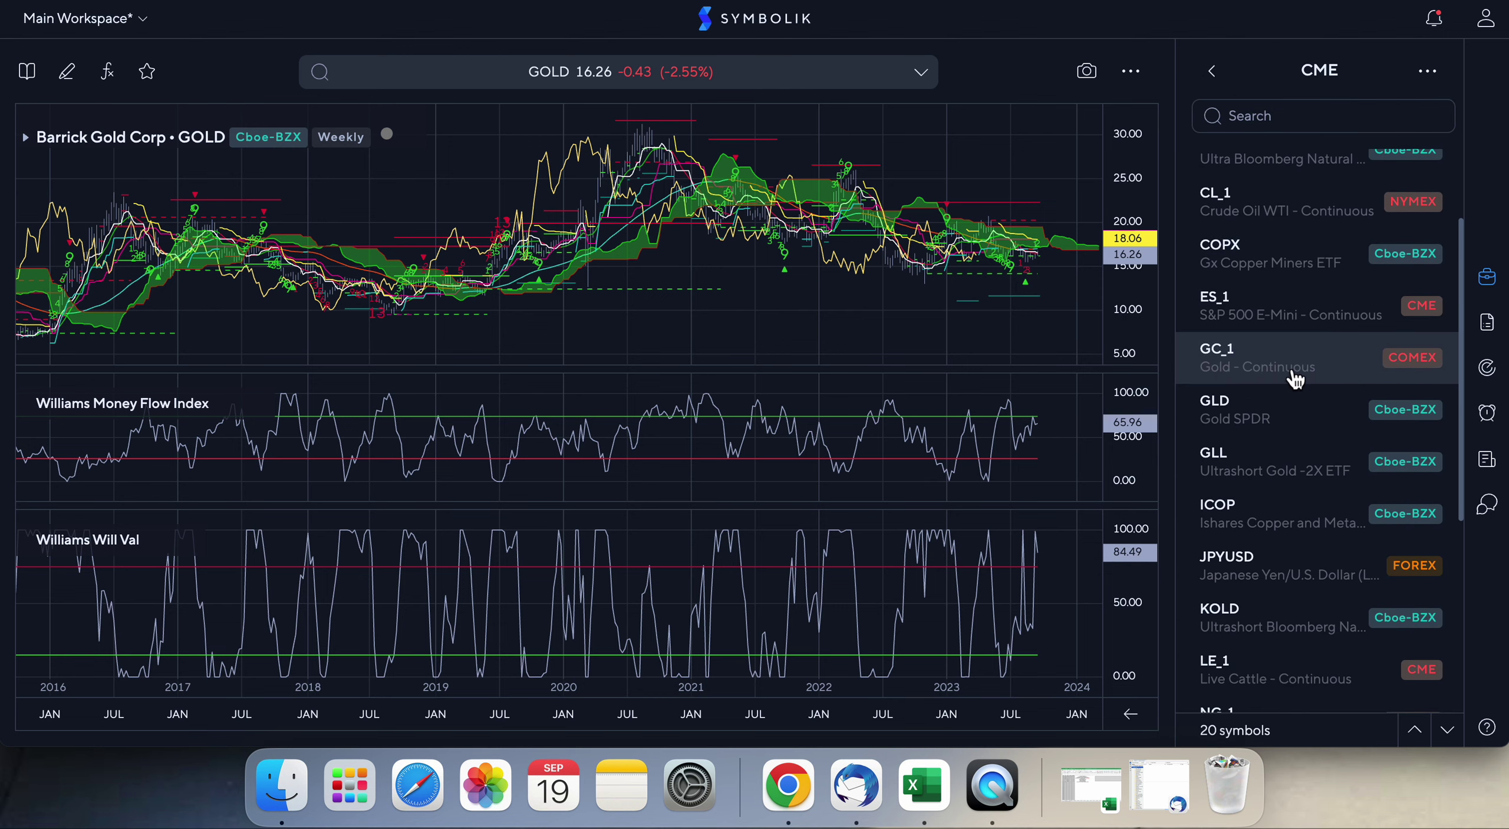
pyautogui.click(1229, 371)
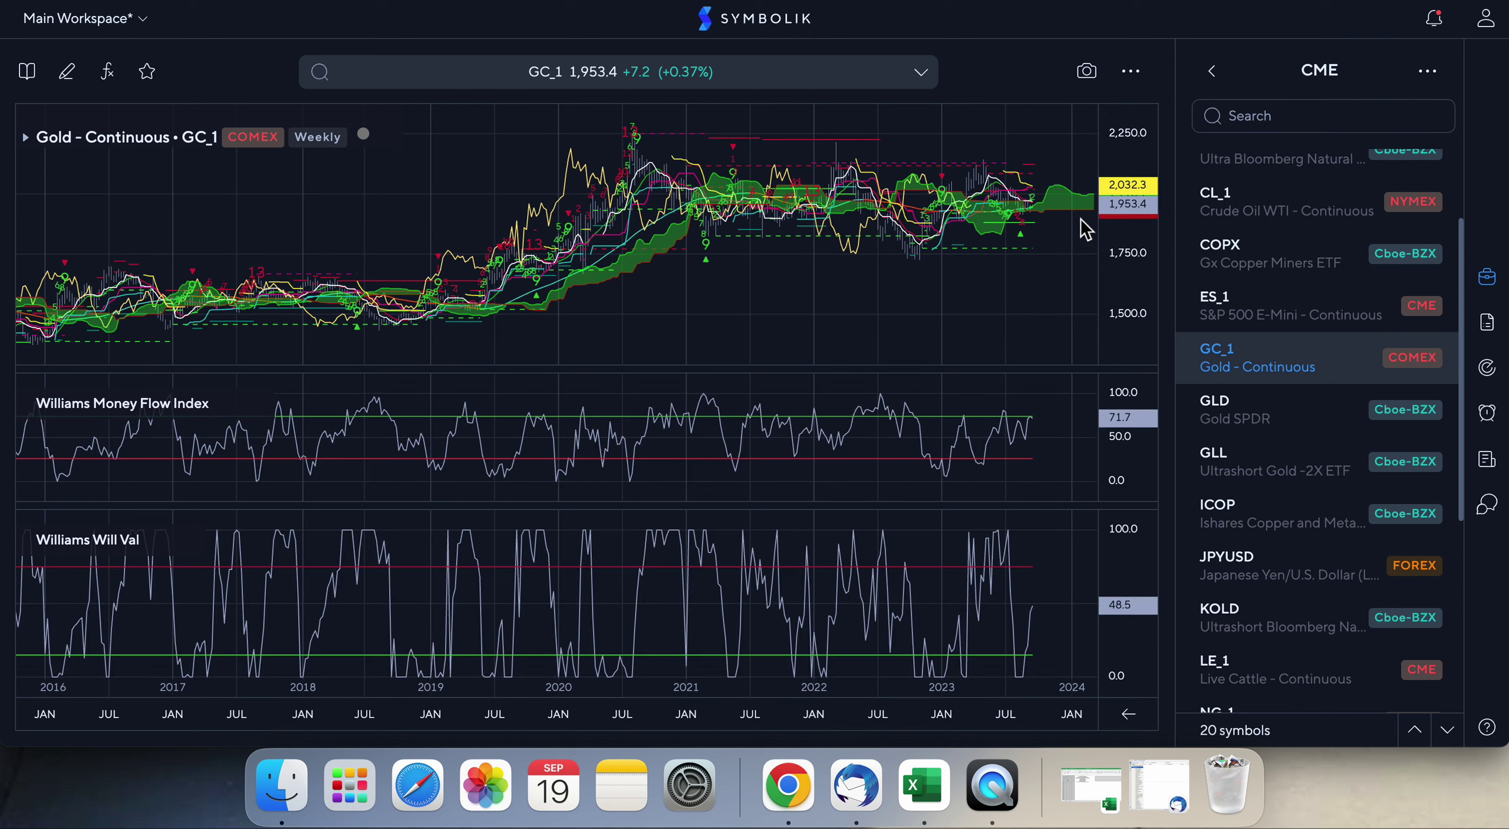
# - Rescale the GC_1 price axis and zoom the timeline to review its multi-year history
pyautogui.moveTo(1134, 231)
pyautogui.mouseDown()
pyautogui.moveTo(1141, 241)
pyautogui.moveTo(1140, 229)
pyautogui.mouseUp()
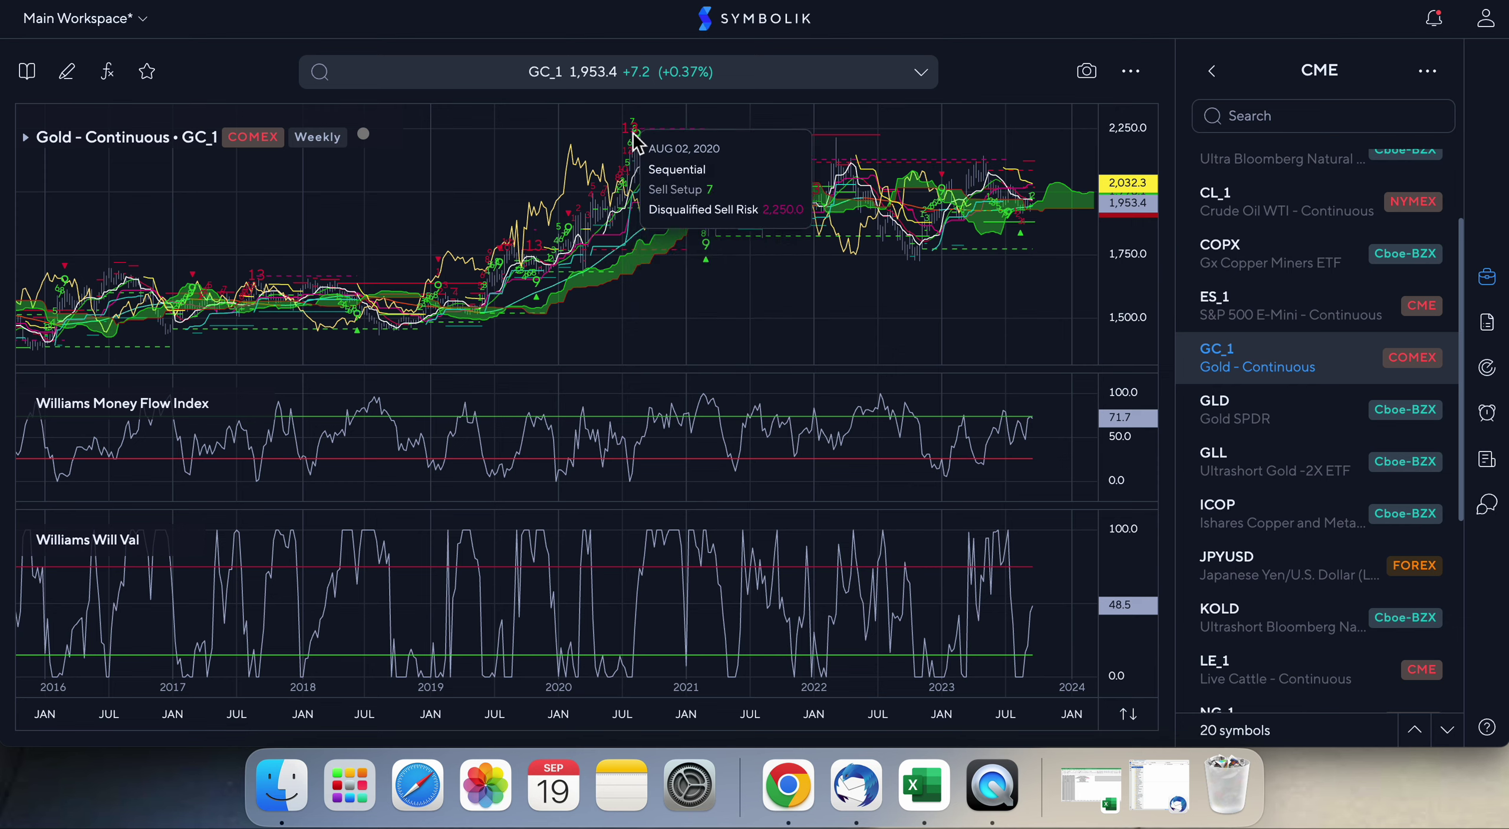
pyautogui.scroll(5, 646, 148)
pyautogui.hscroll(-5, 546, 252)
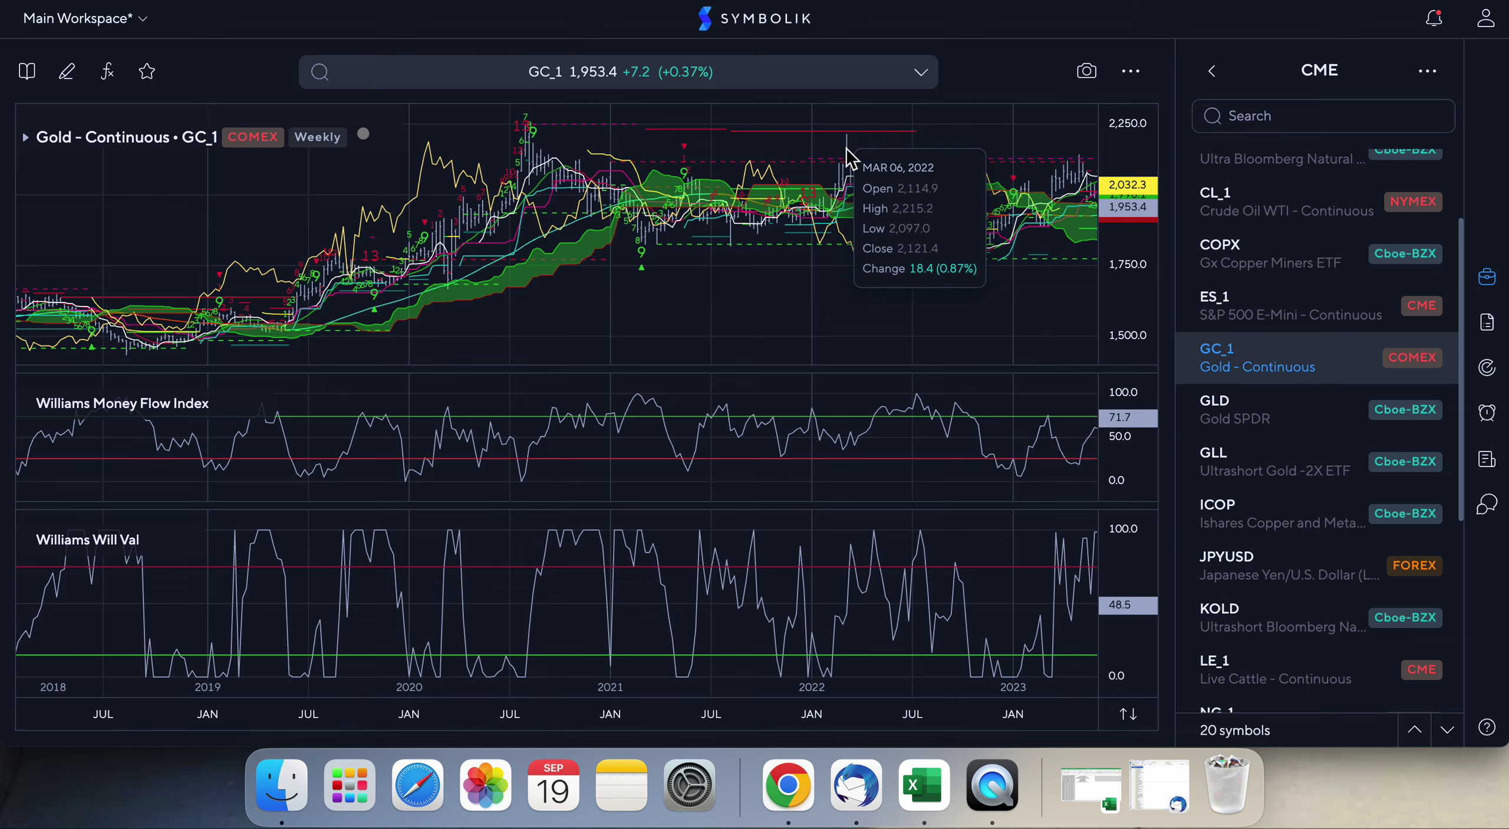
pyautogui.hscroll(5, 1019, 247)
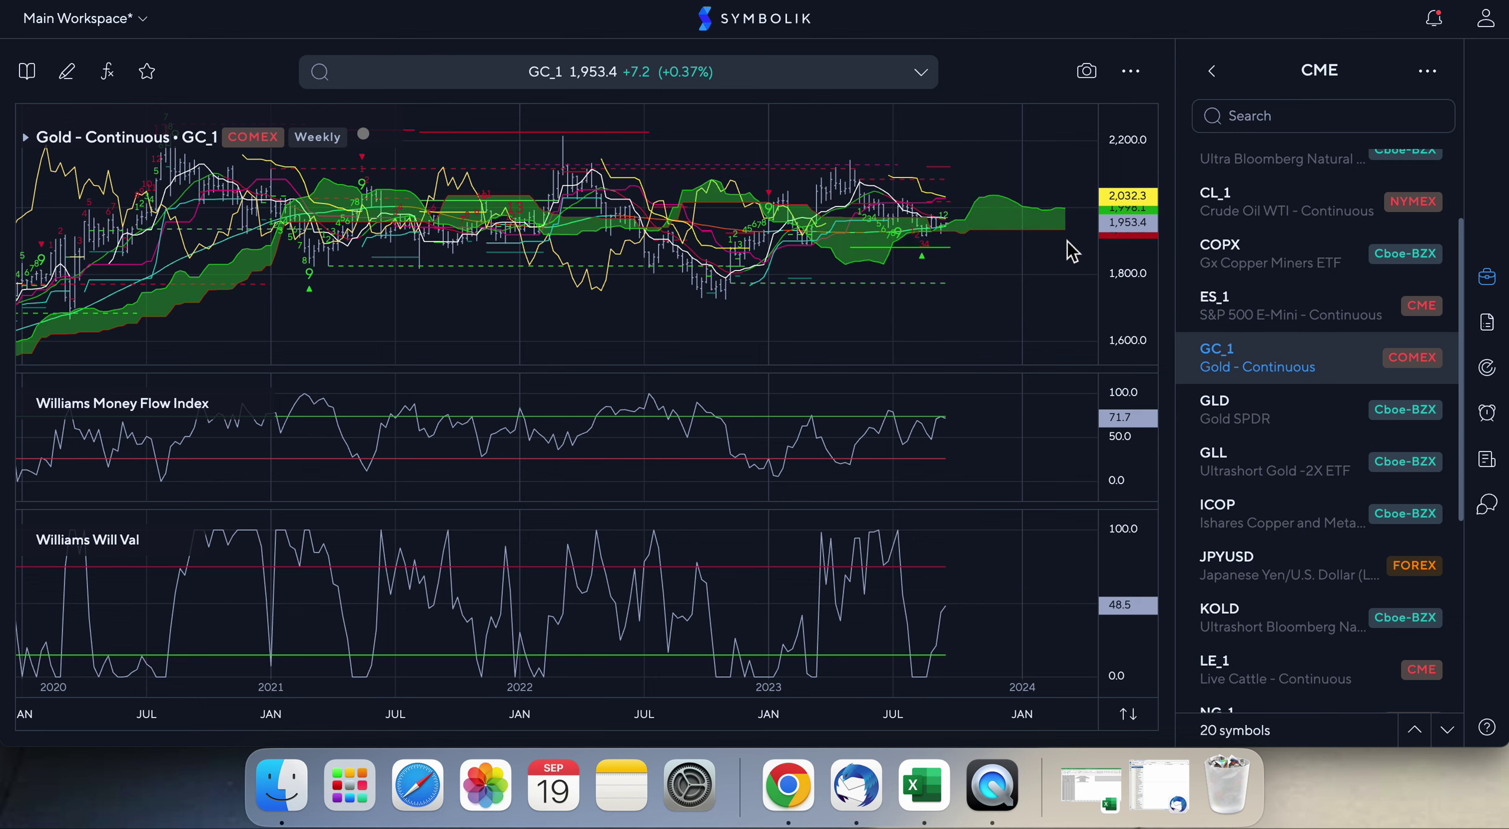
pyautogui.scroll(-5, 906, 255)
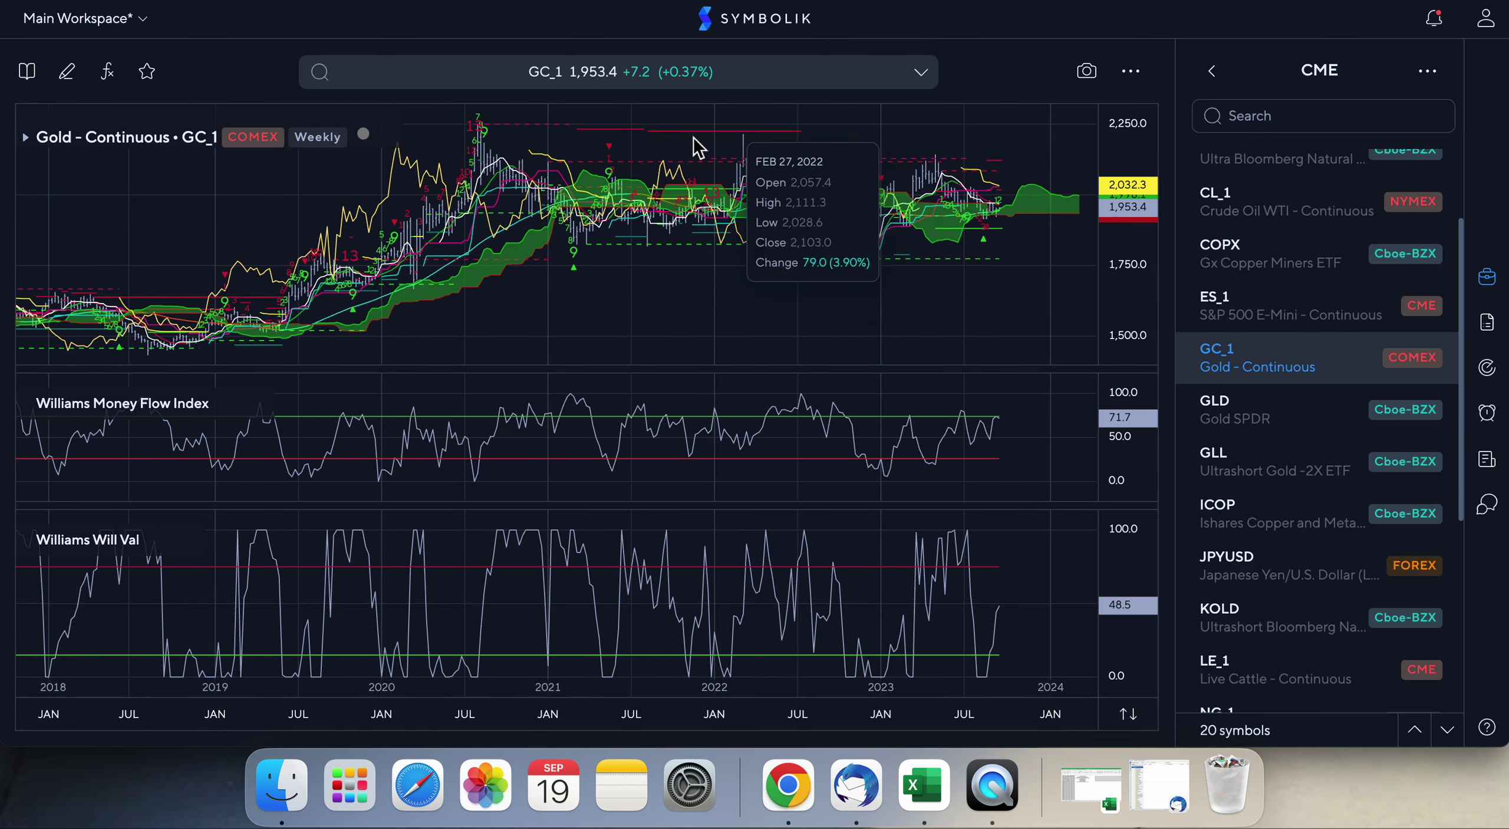
pyautogui.moveTo(744, 154)
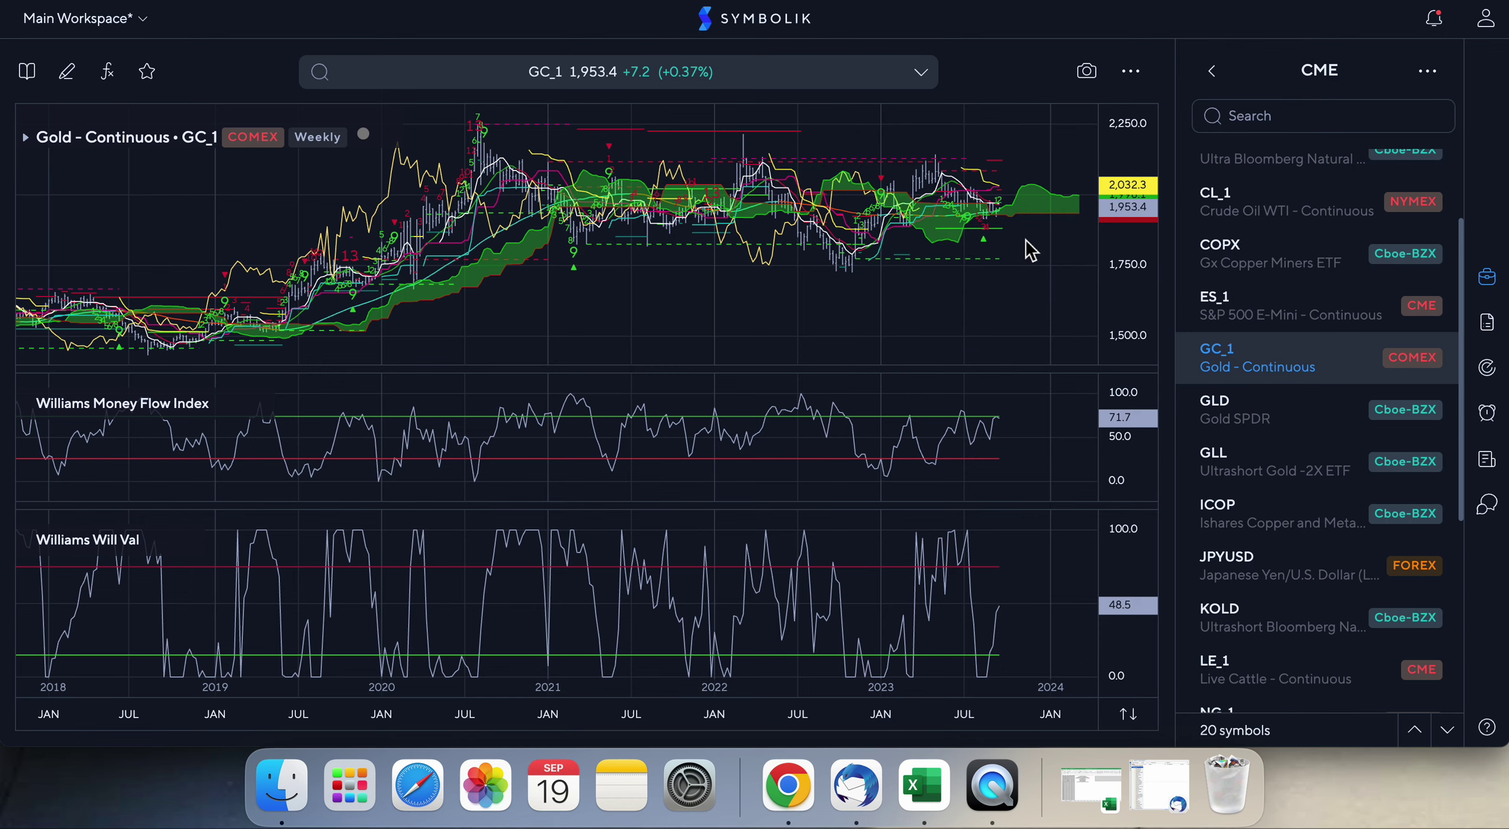
# - Zoom into GC_1's recent bars and stretch its price scale
pyautogui.scroll(5, 1026, 242)
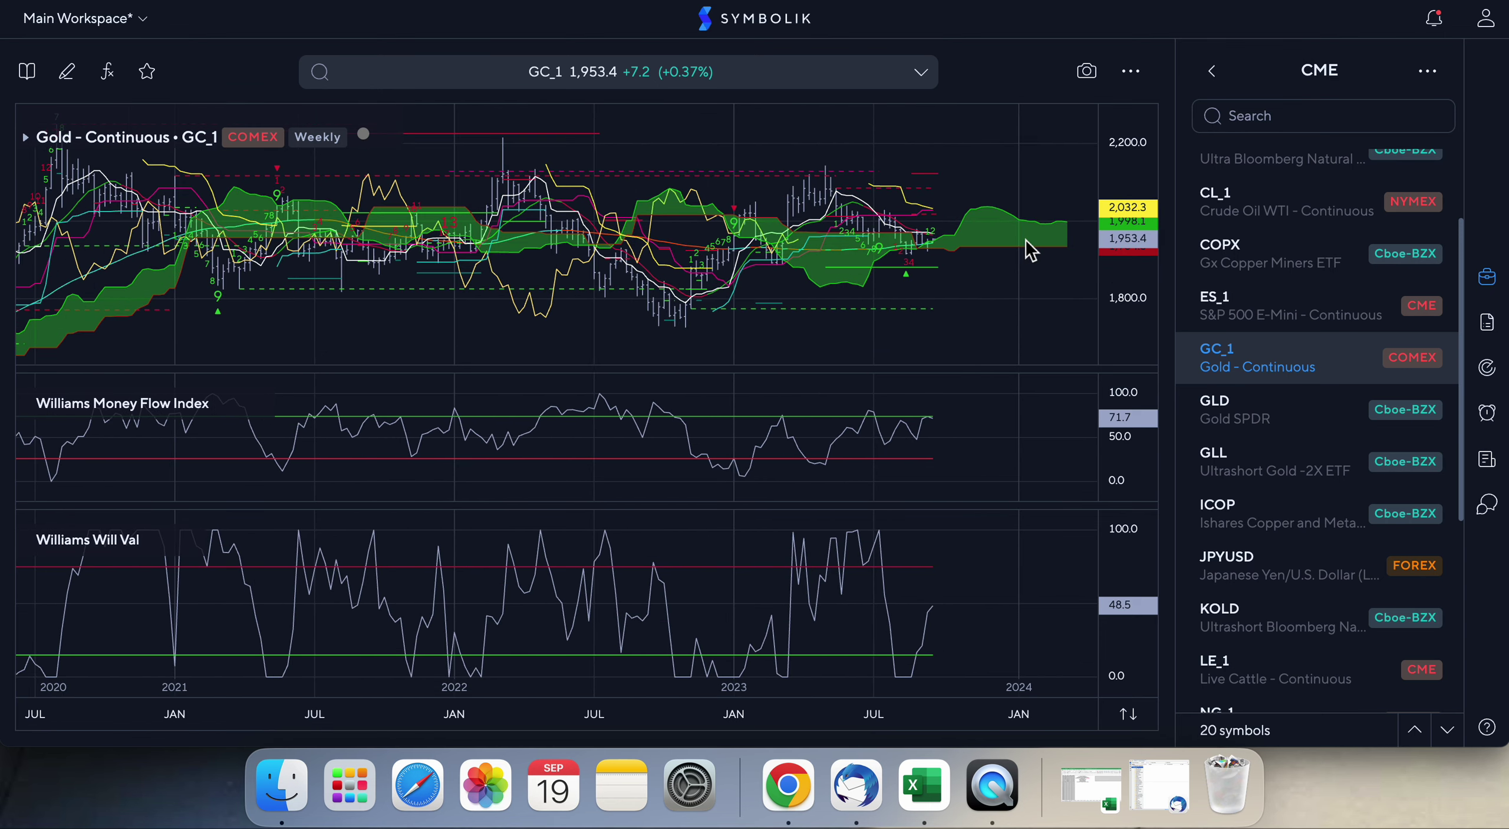
pyautogui.scroll(3, 1026, 242)
pyautogui.scroll(3, 1030, 250)
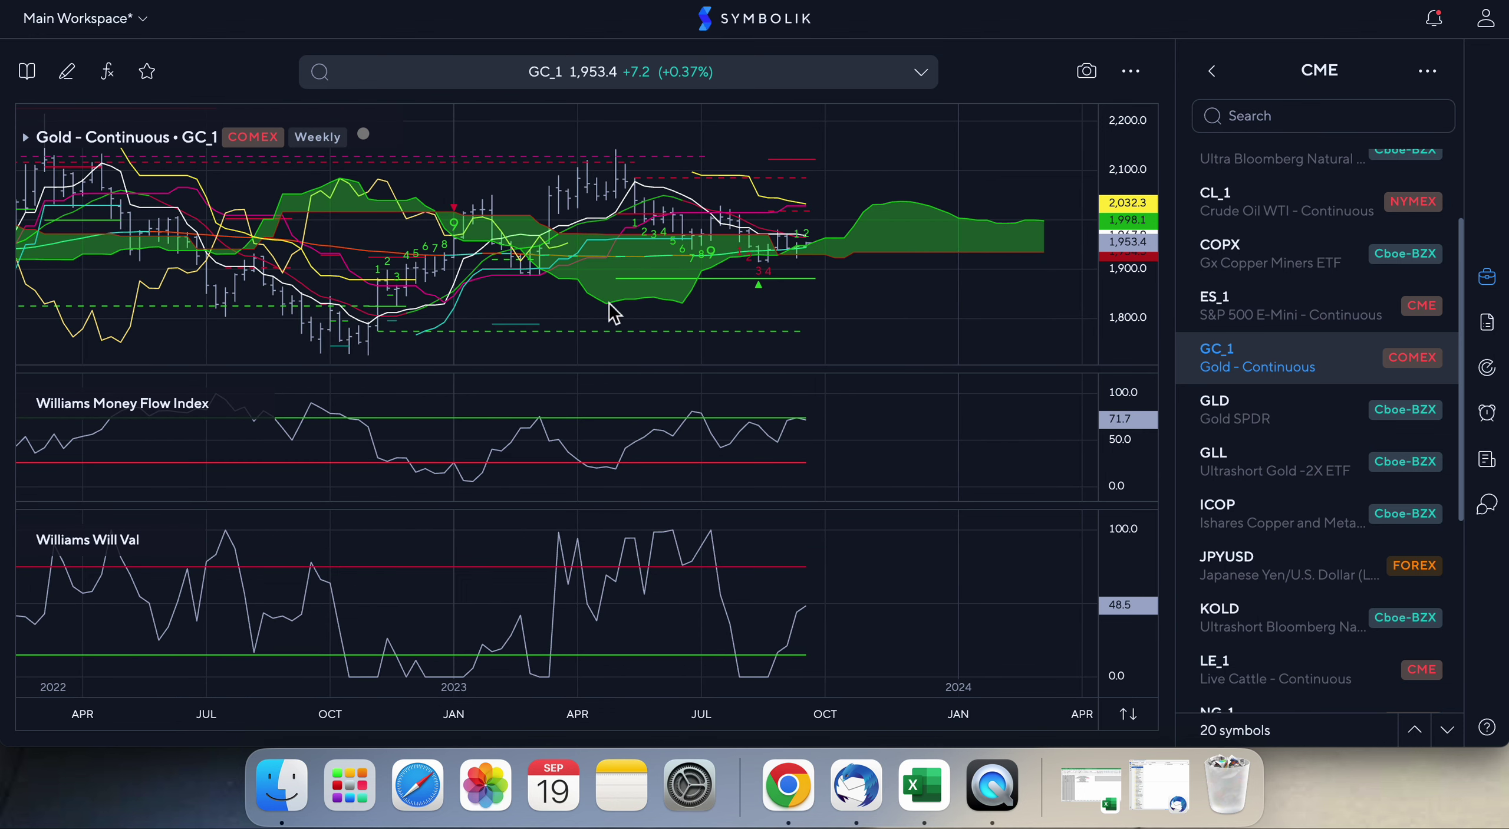
pyautogui.scroll(-10, 972, 269)
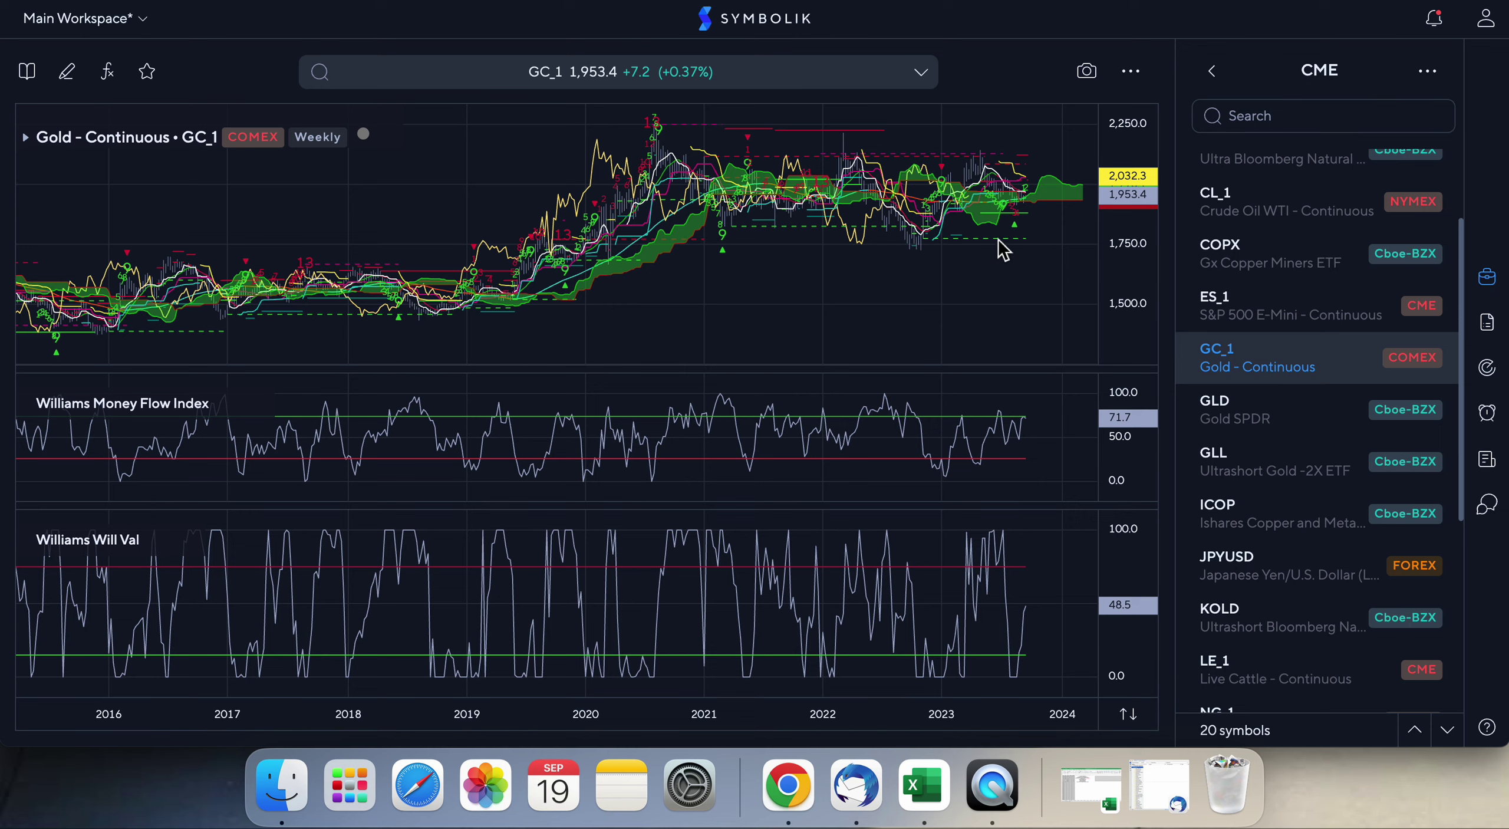
pyautogui.scroll(1, 1035, 233)
pyautogui.scroll(8, 1035, 233)
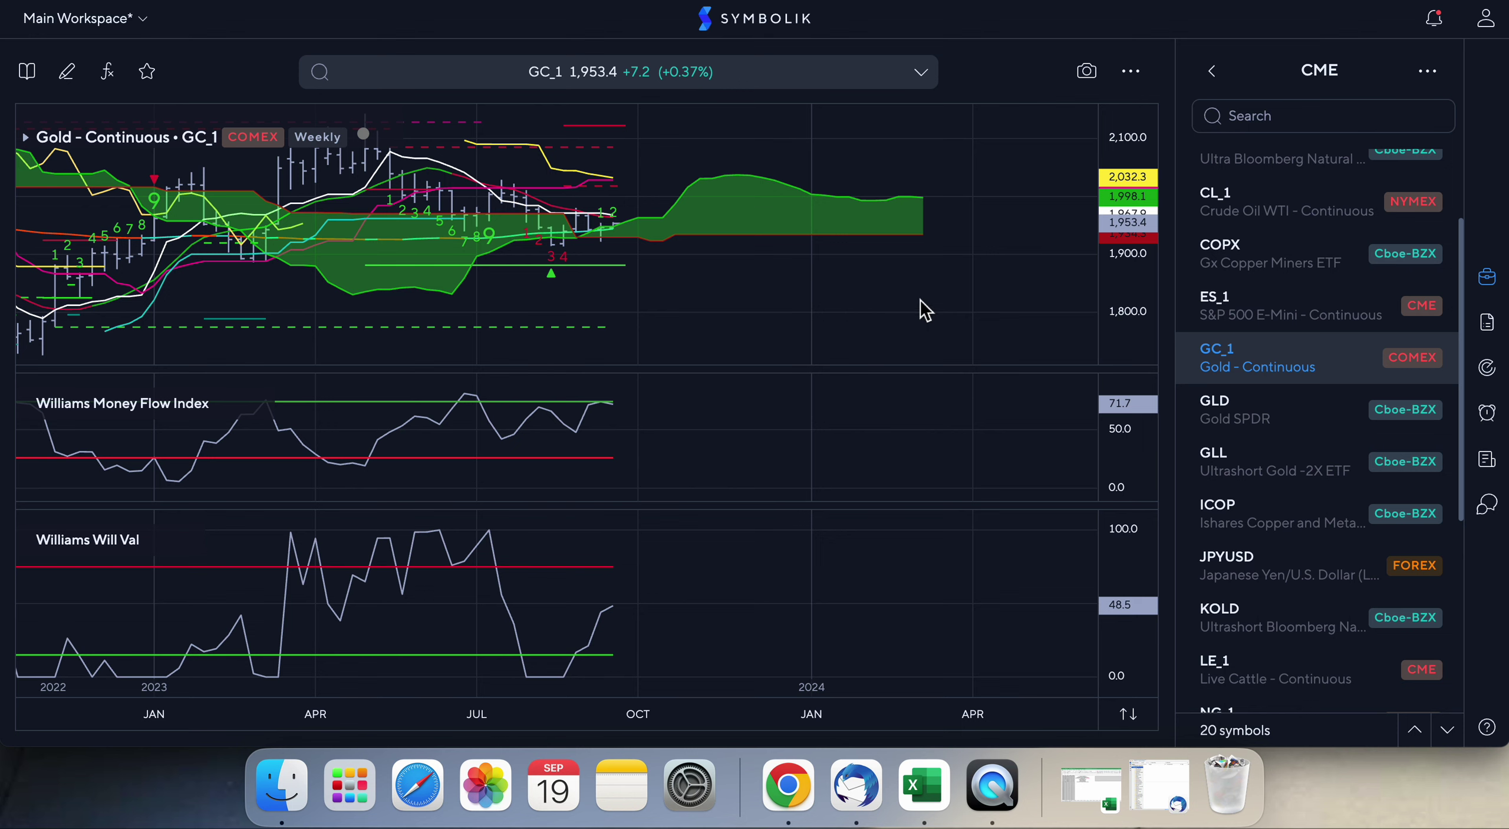
pyautogui.moveTo(1133, 245)
pyautogui.mouseDown()
pyautogui.moveTo(1134, 277)
pyautogui.moveTo(1132, 256)
pyautogui.mouseUp()
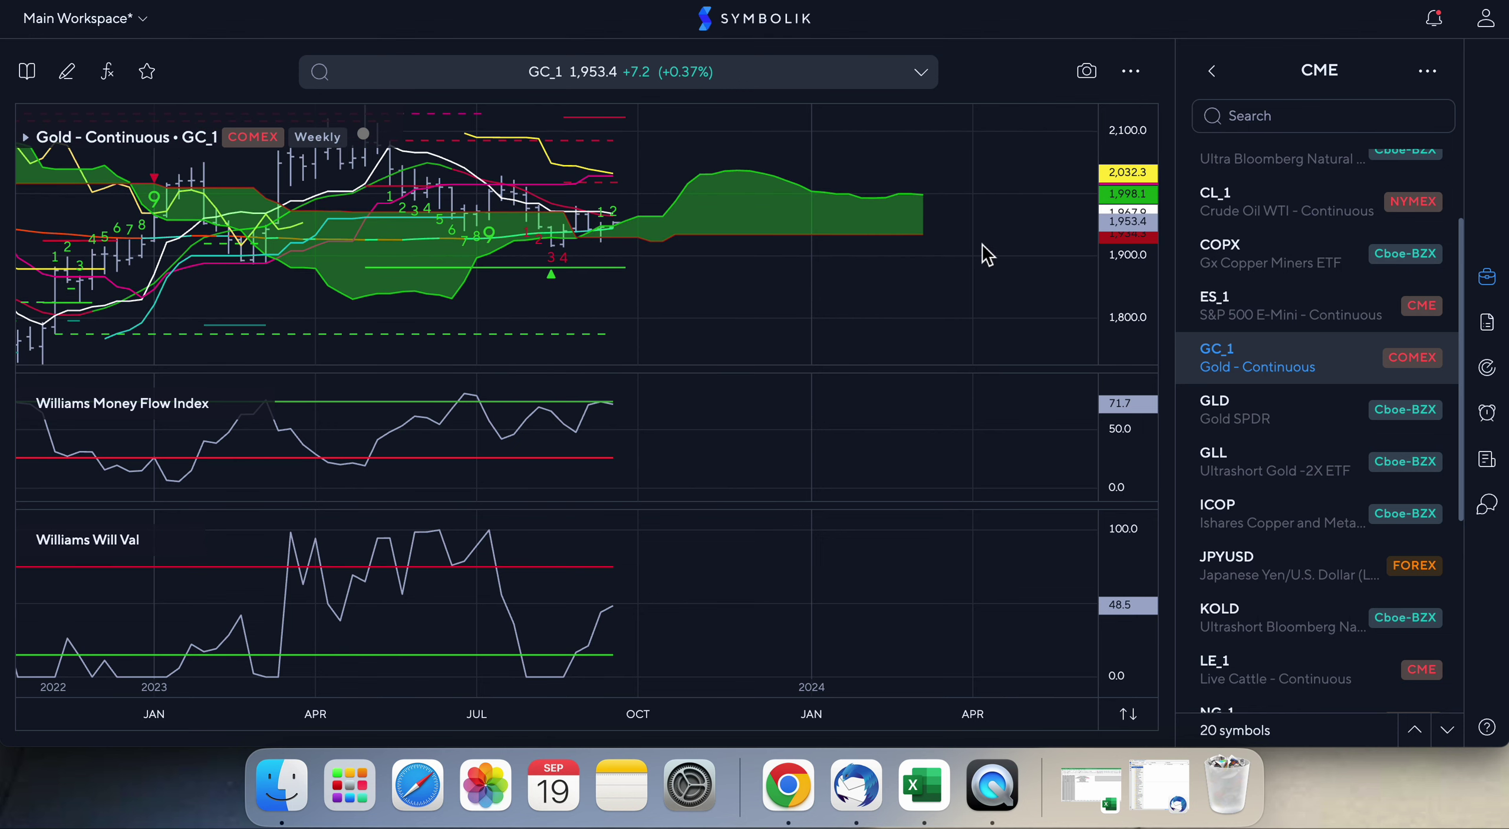
pyautogui.hscroll(-5, 987, 286)
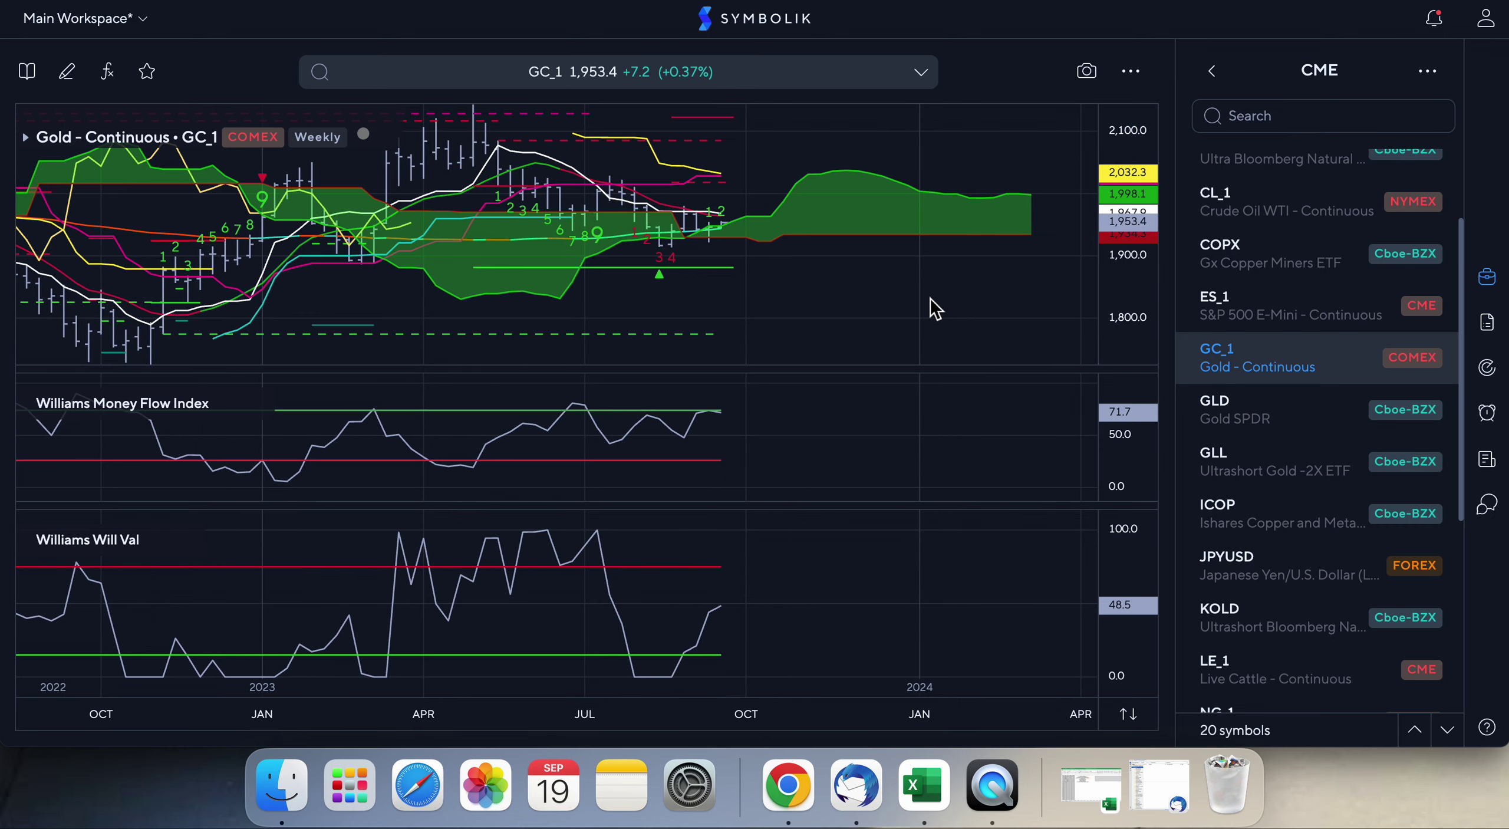
pyautogui.moveTo(1124, 259); pyautogui.dragTo(1131, 279)
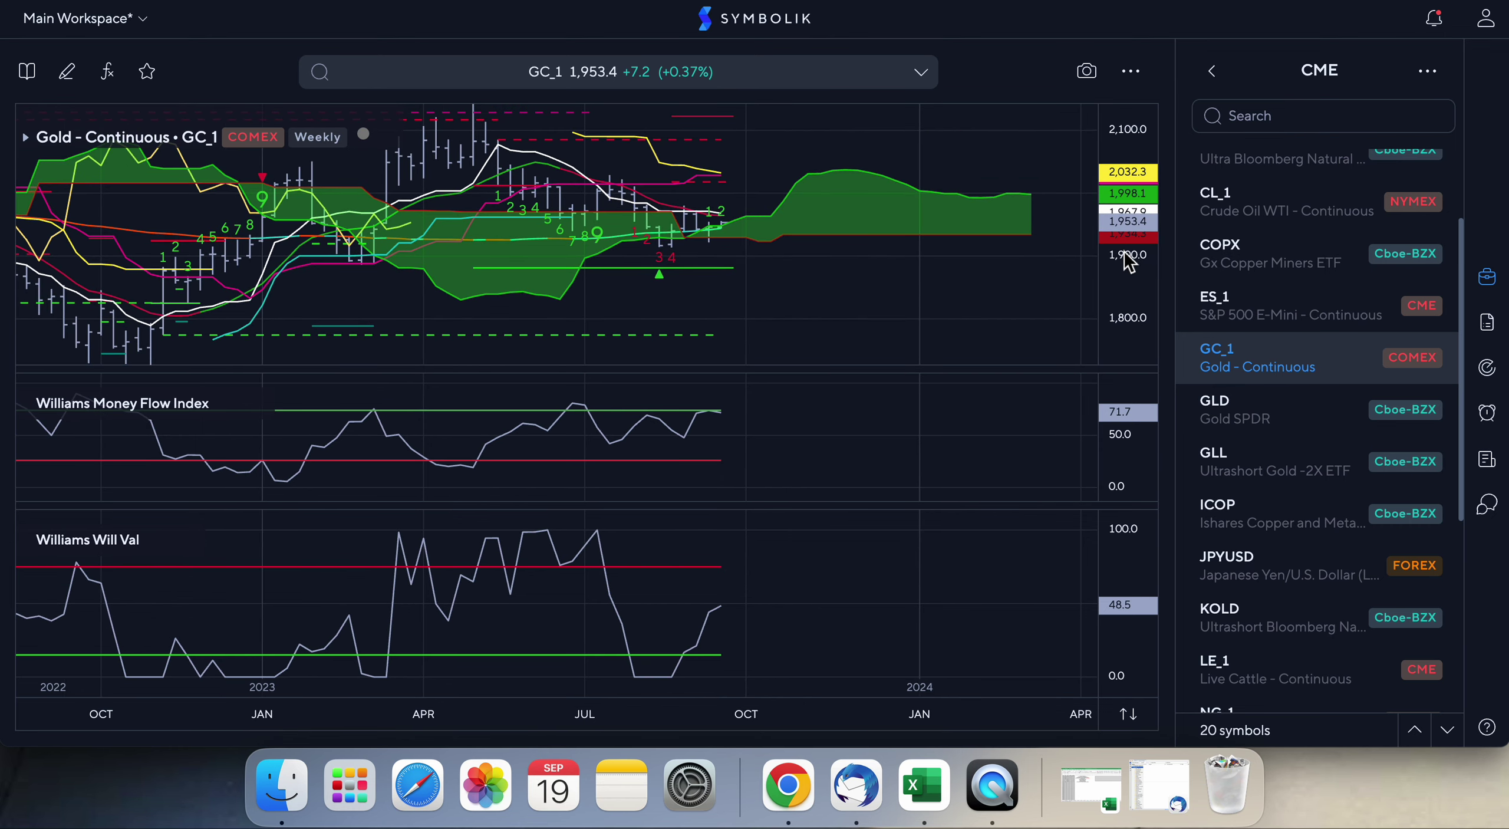
# - Chart Gold SPDR GLD from the CME watchlist, then Silver Trust iShares SLV
pyautogui.click(1225, 423)
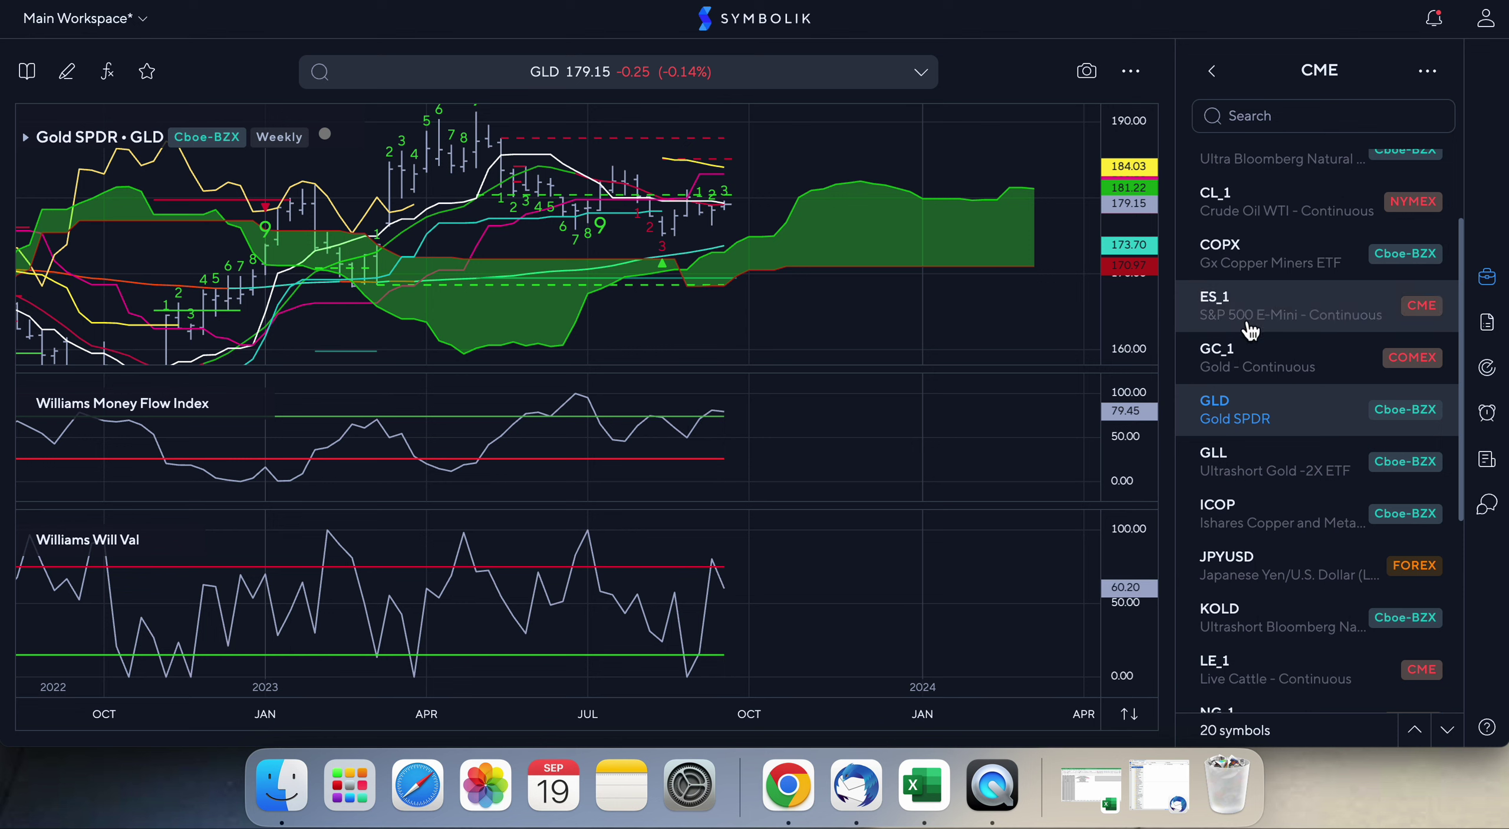
pyautogui.scroll(-3, 1284, 489)
pyautogui.scroll(-3, 1285, 490)
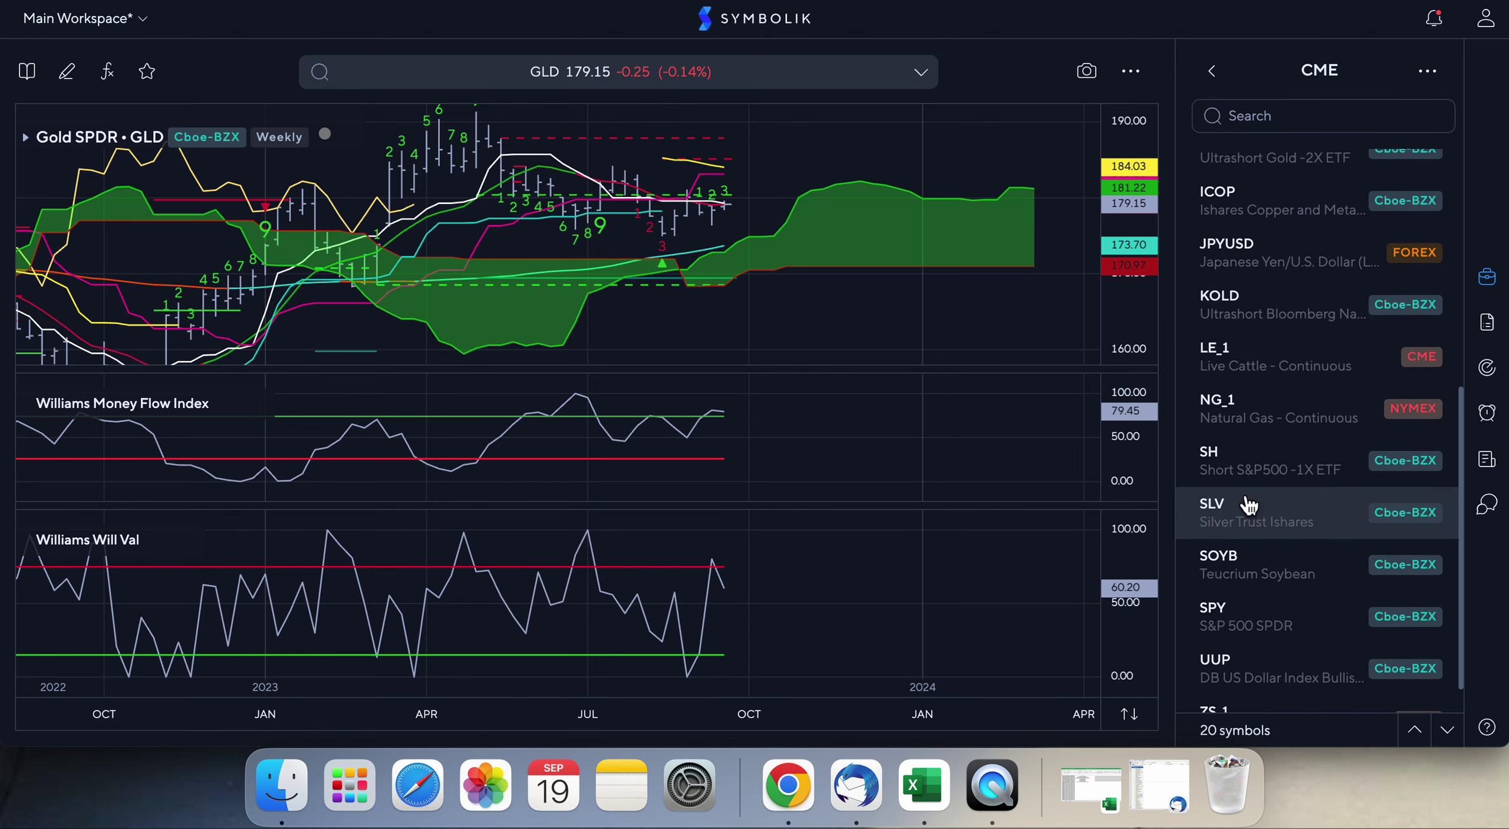
pyautogui.click(1244, 506)
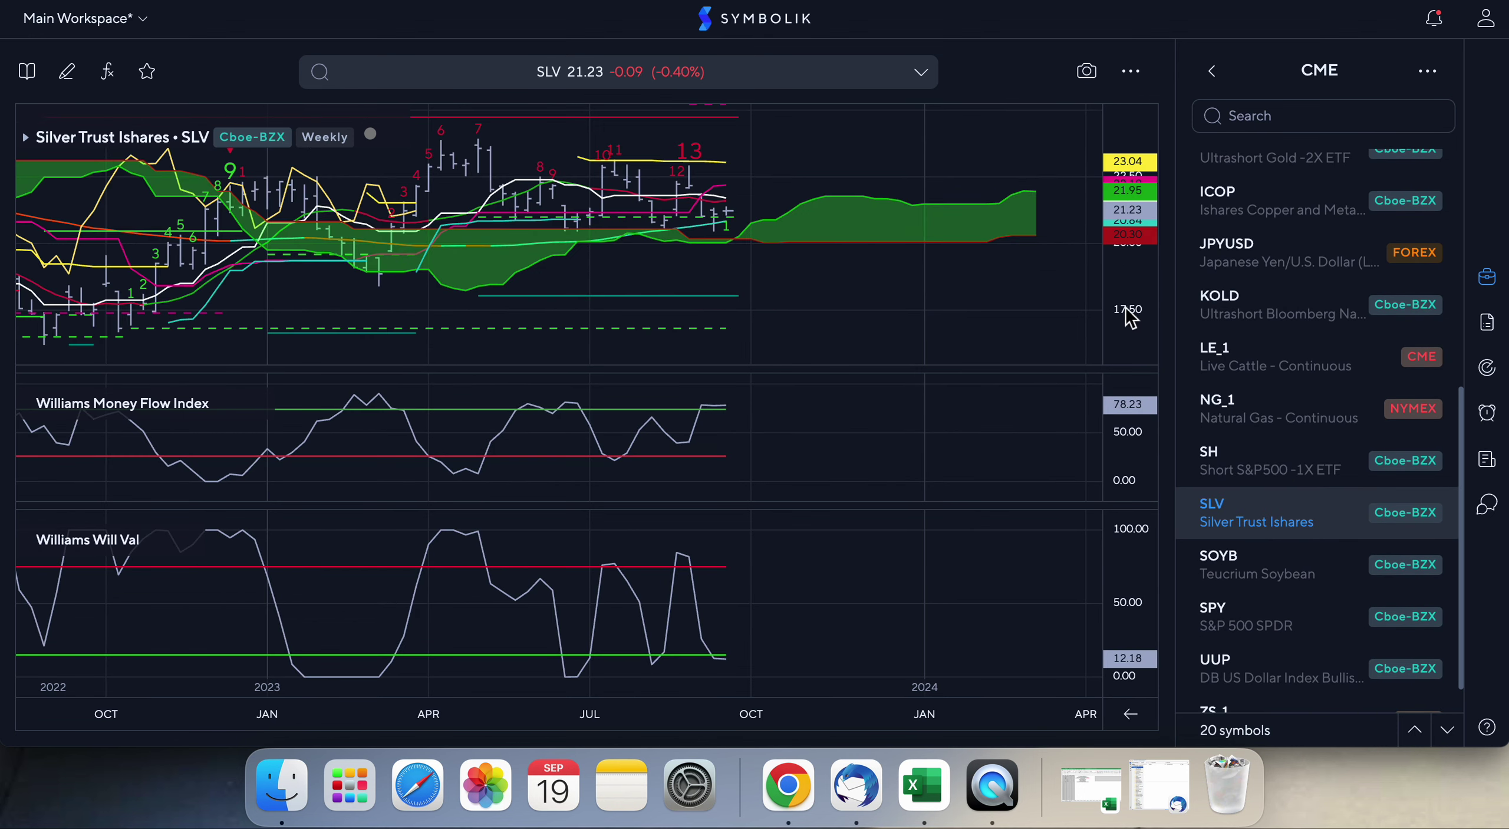
# - Change the SLV chart to Daily bars and compress its price scale vertically
pyautogui.moveTo(729, 209)
pyautogui.click(920, 73)
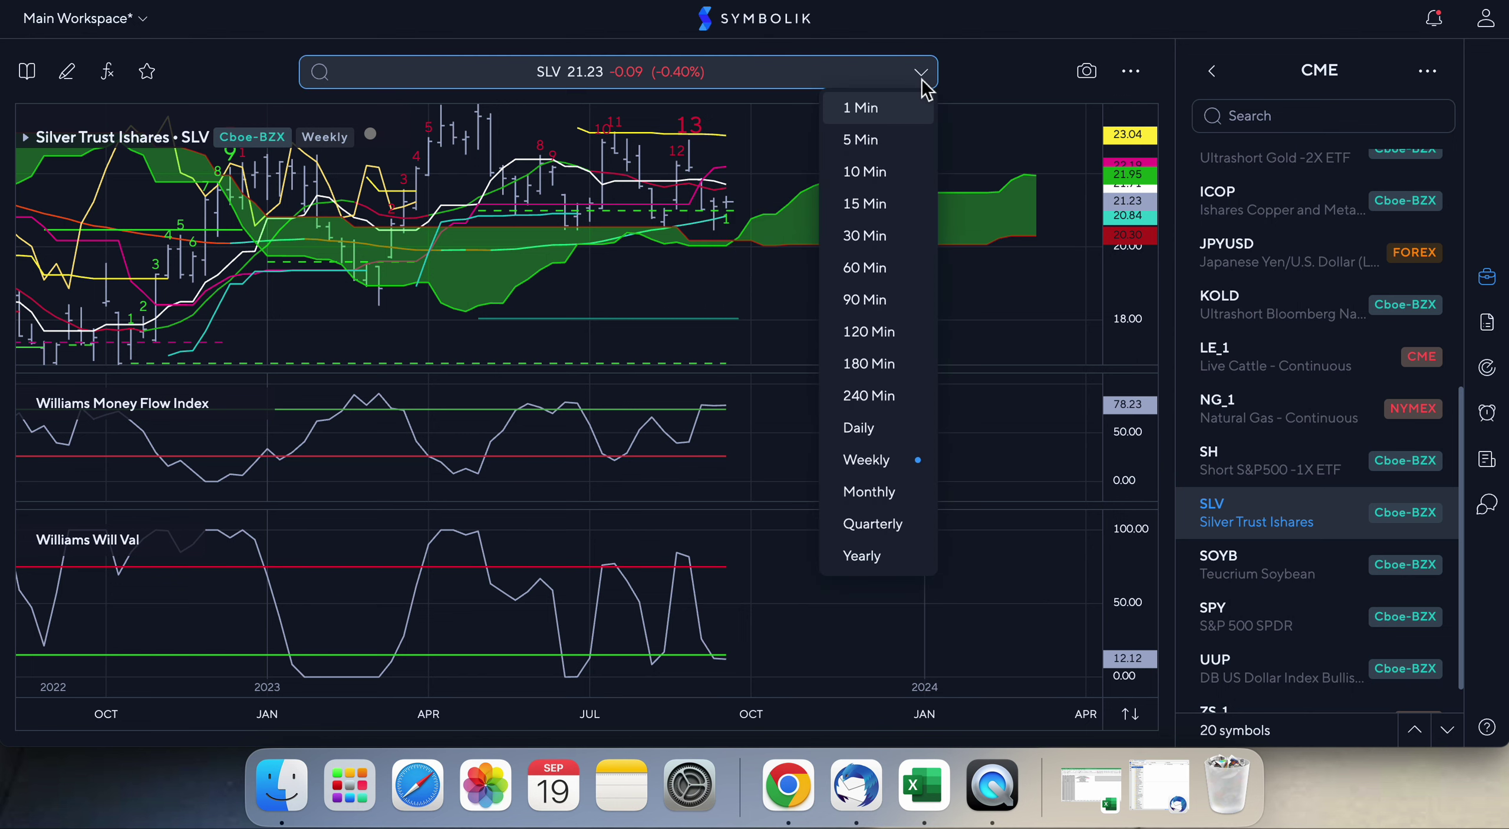
pyautogui.click(860, 429)
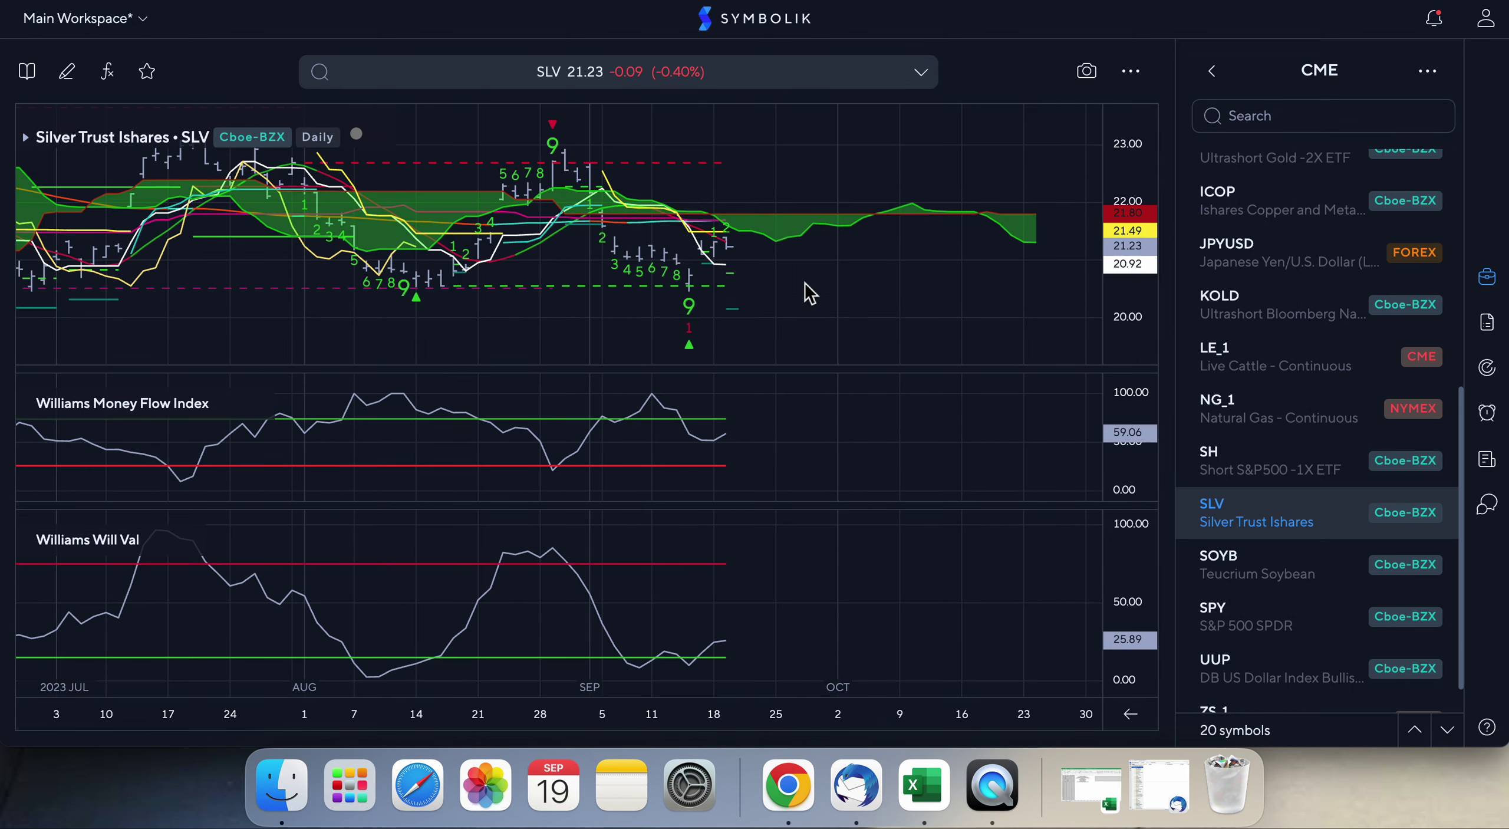
pyautogui.moveTo(730, 259)
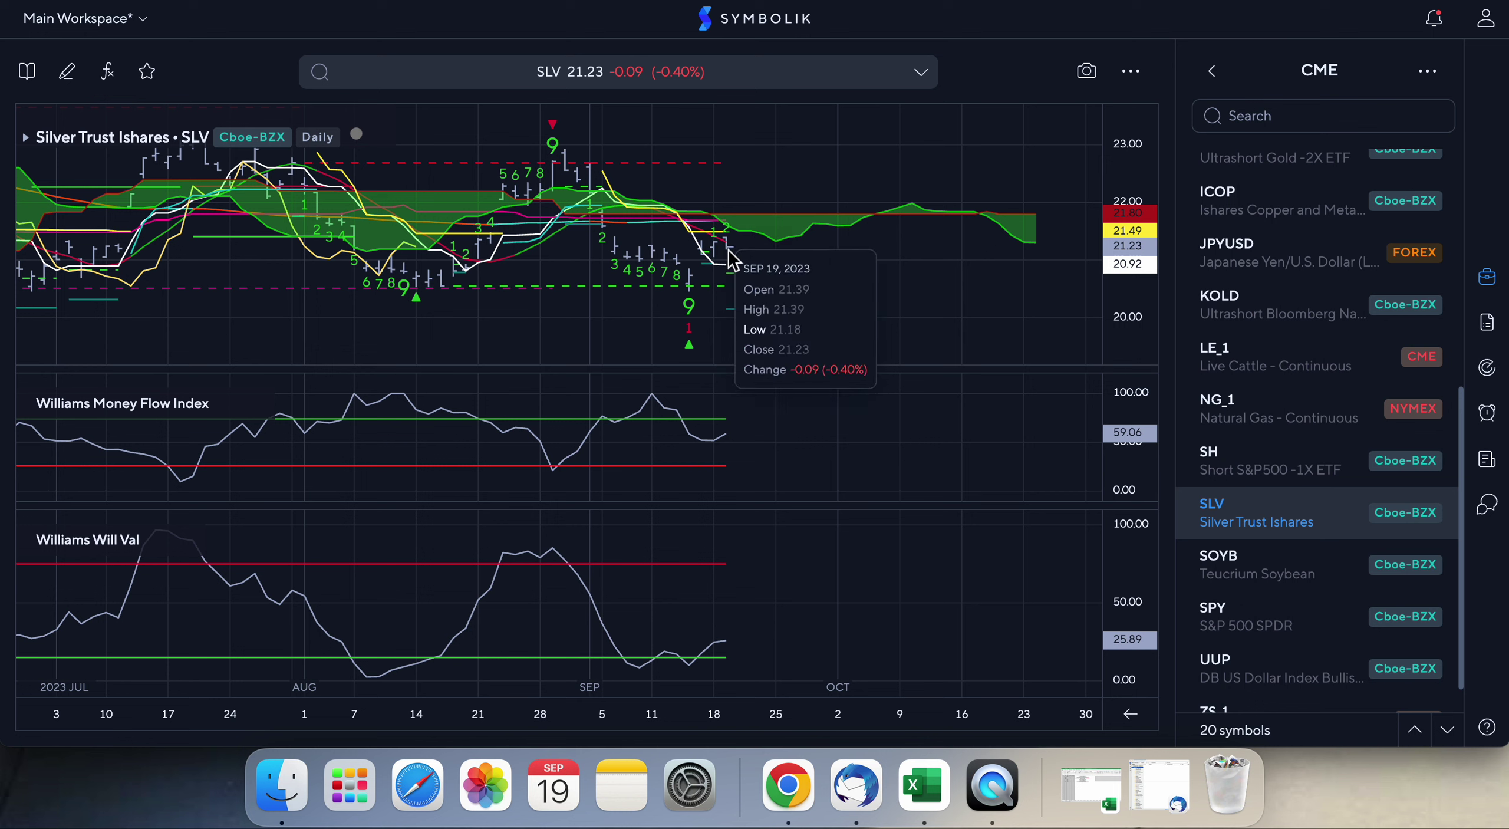
pyautogui.moveTo(741, 233)
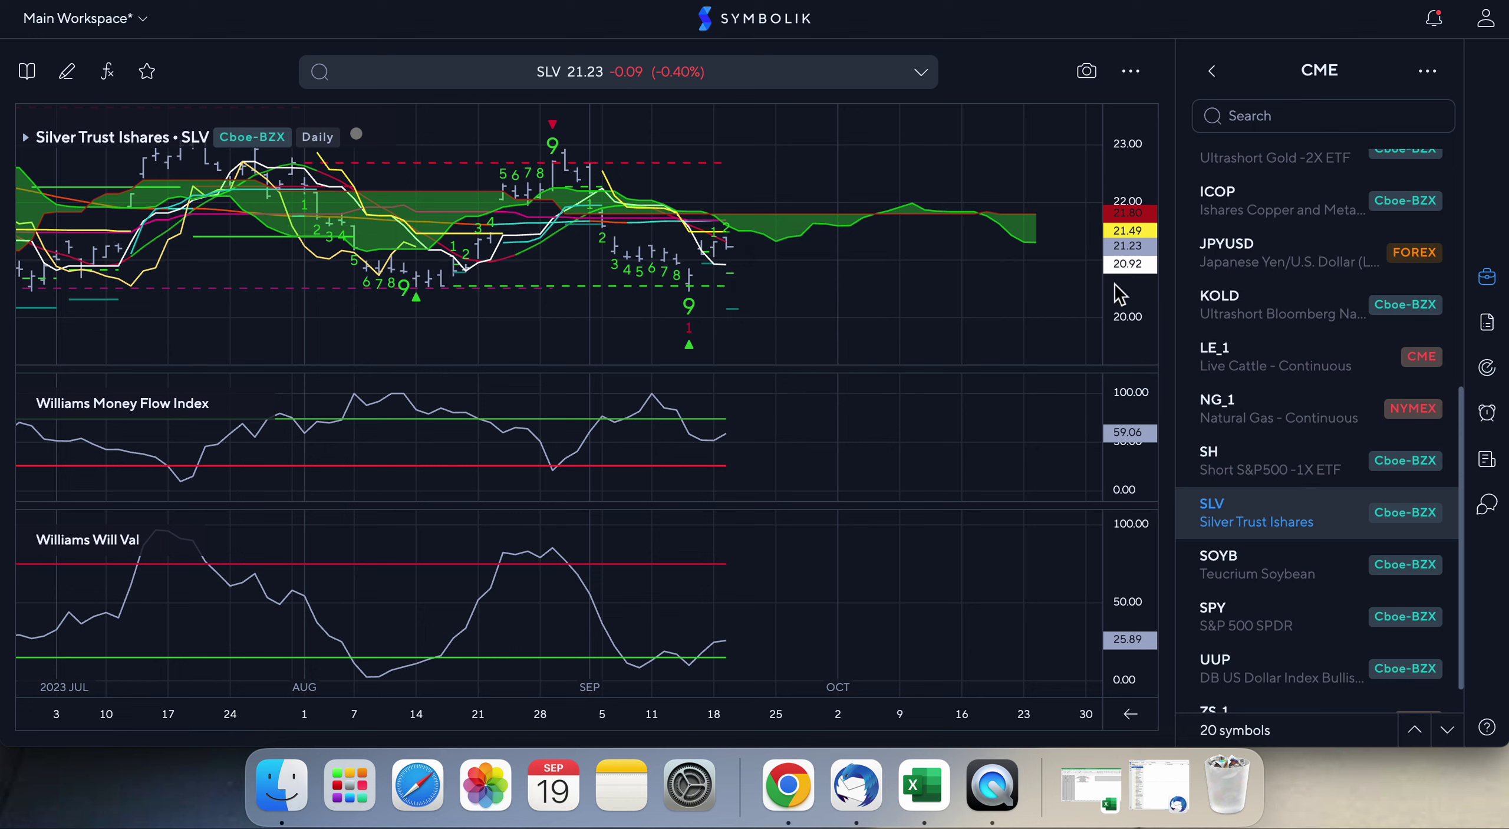
pyautogui.moveTo(1119, 293); pyautogui.dragTo(1132, 298)
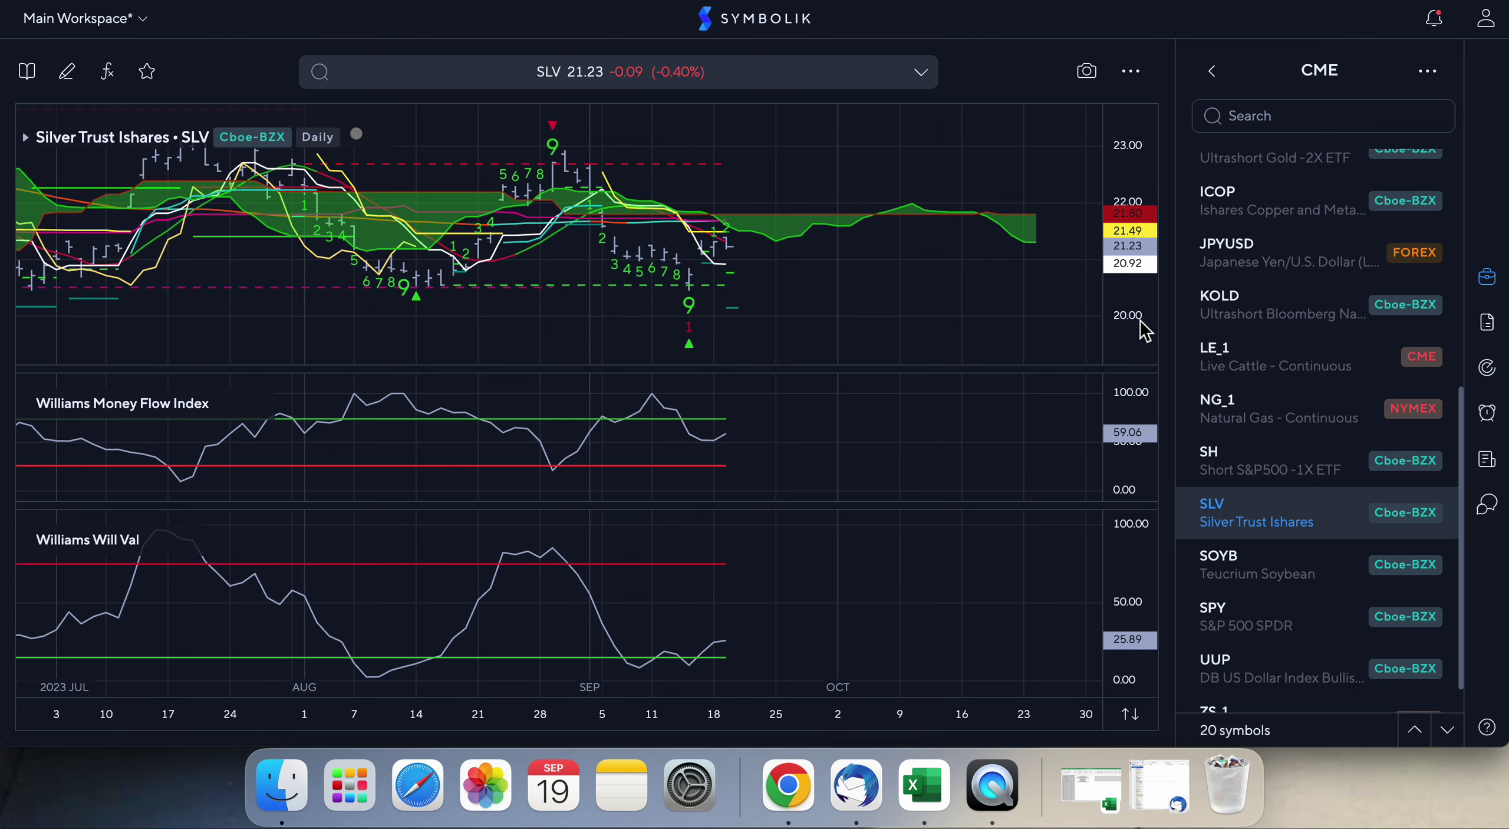
pyautogui.scroll(5, 1279, 303)
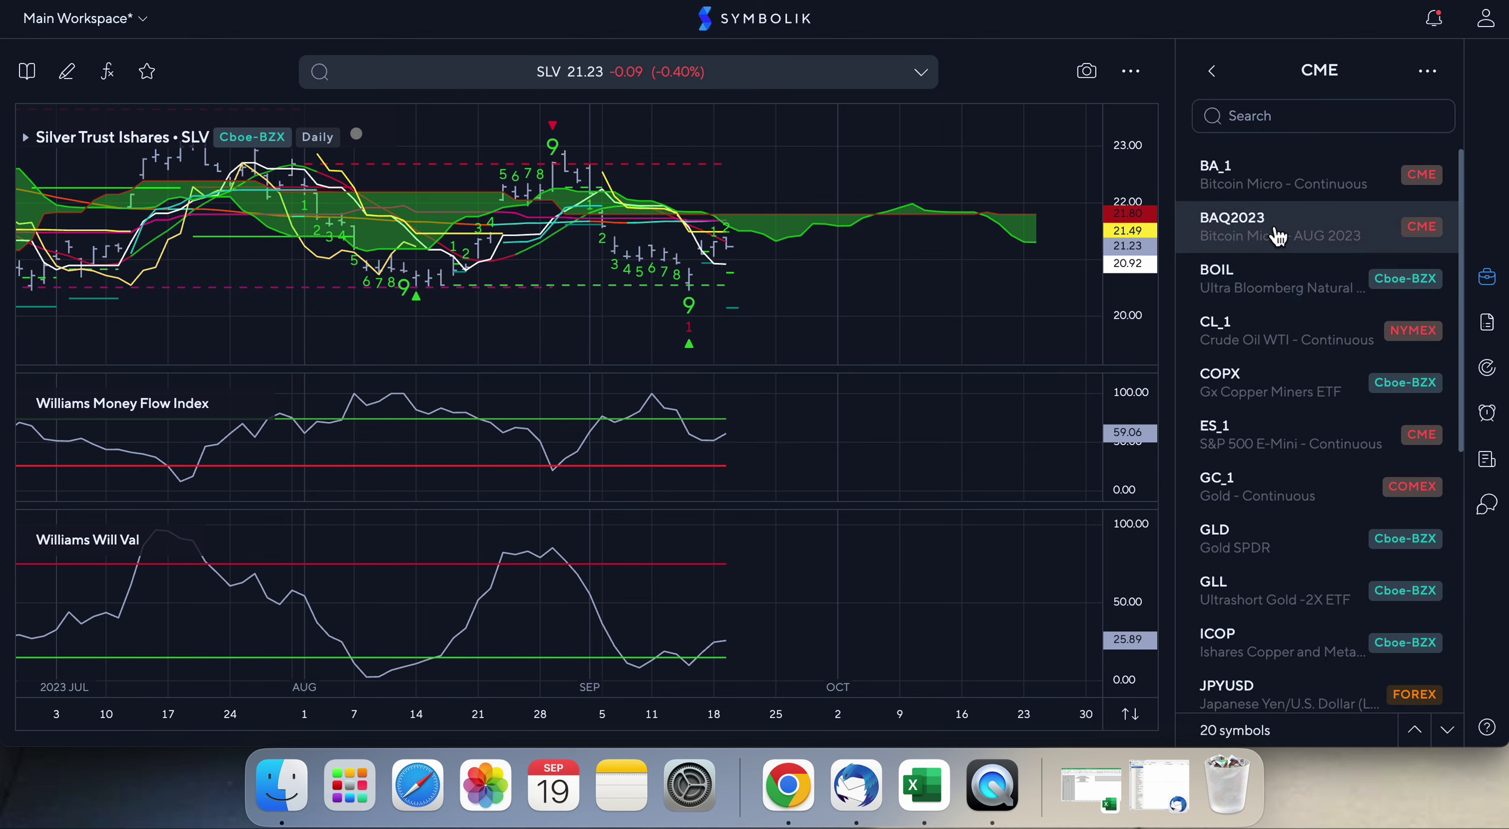